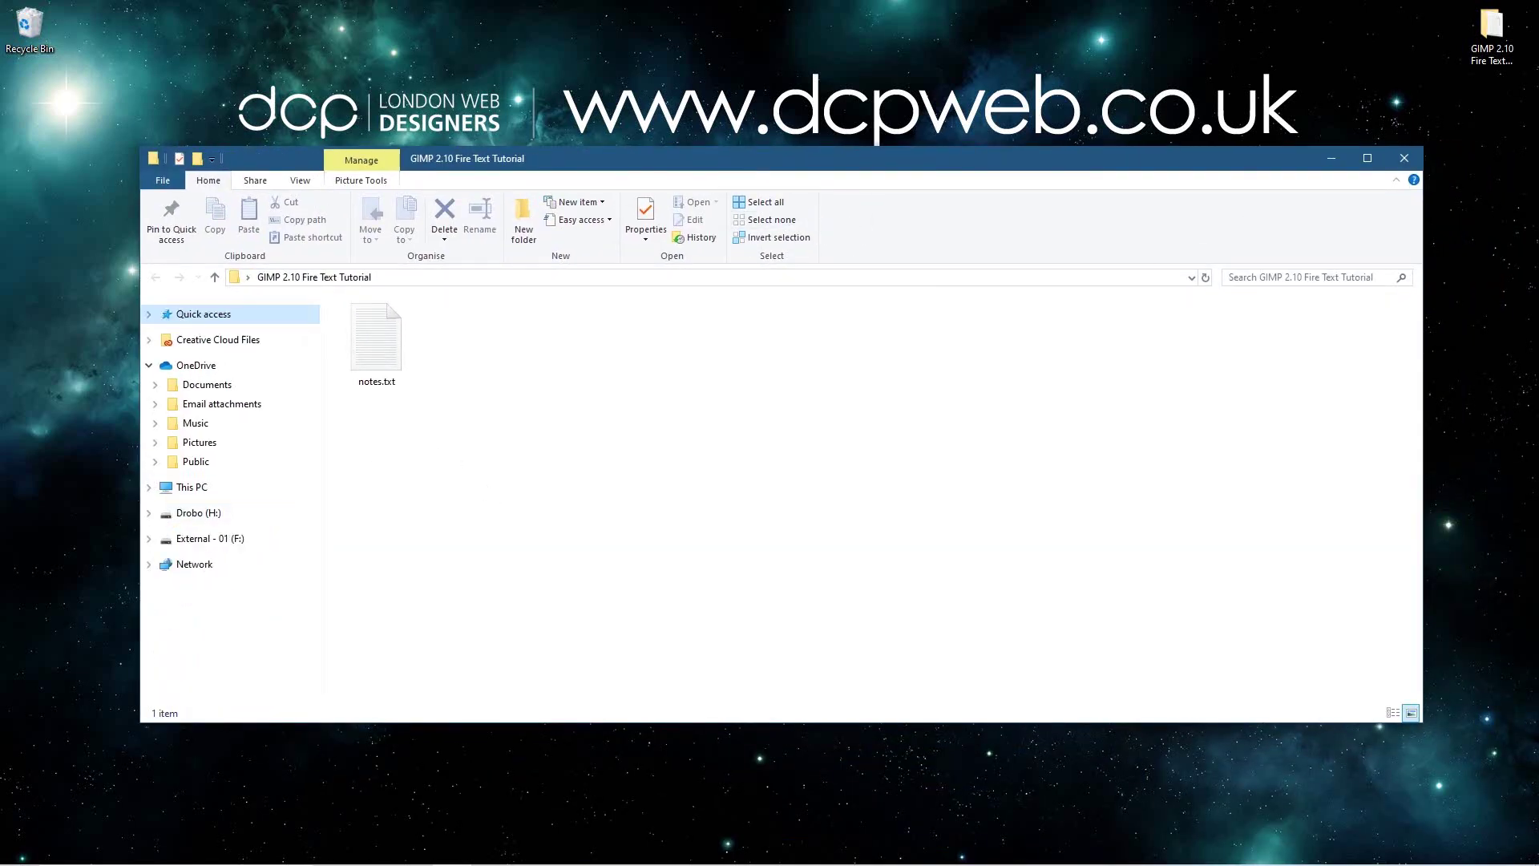
Switch to Chrome, download the bonfire photo from Unsplash and place it in the GIMP 2.10 Fire Text Tutorial folder.
key("super")
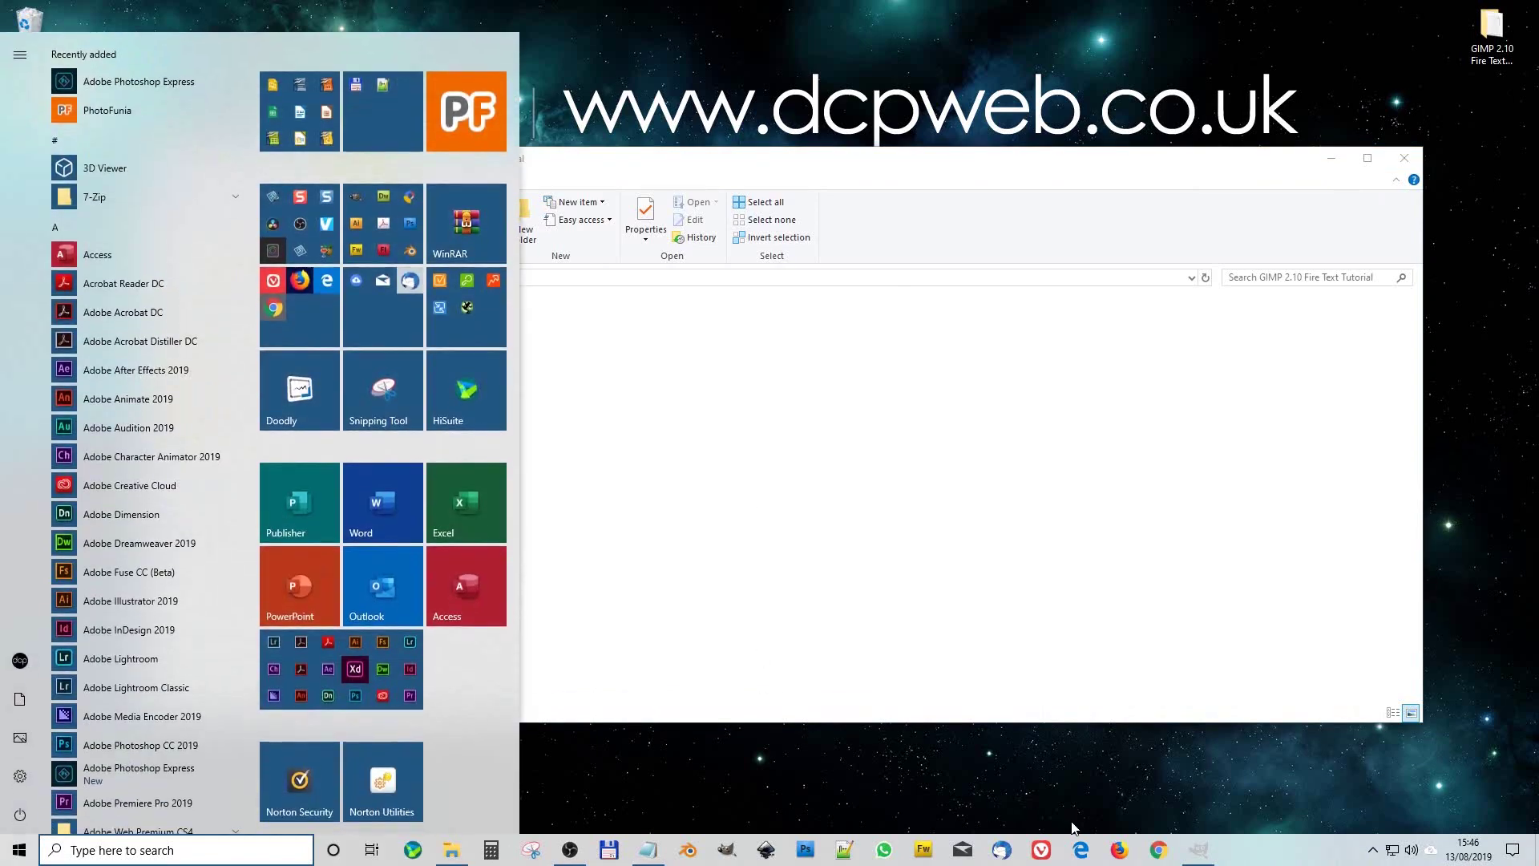
left_click(1166, 853)
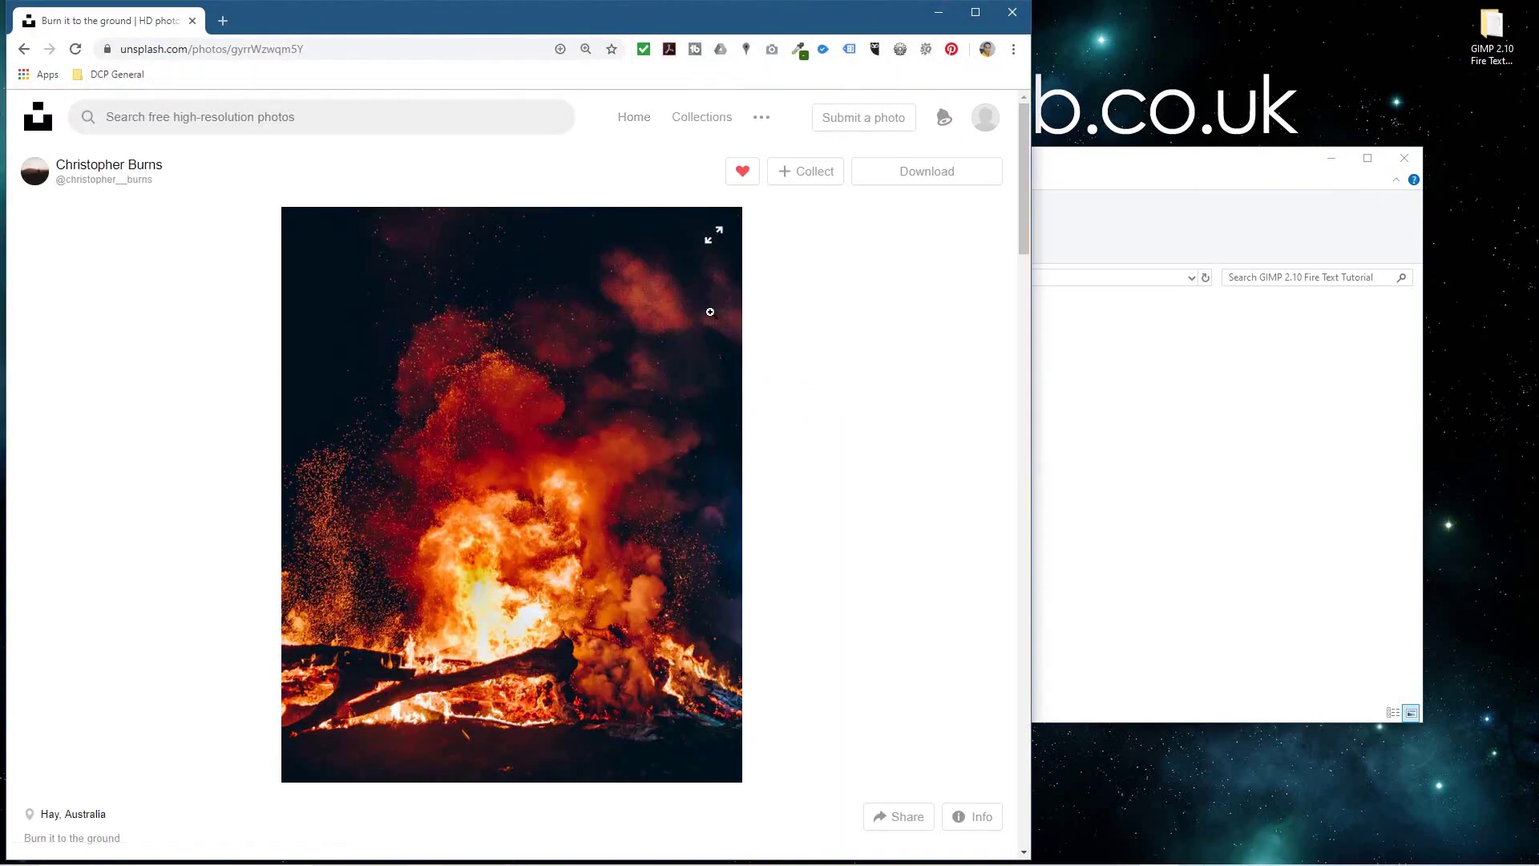
left_click(890, 172)
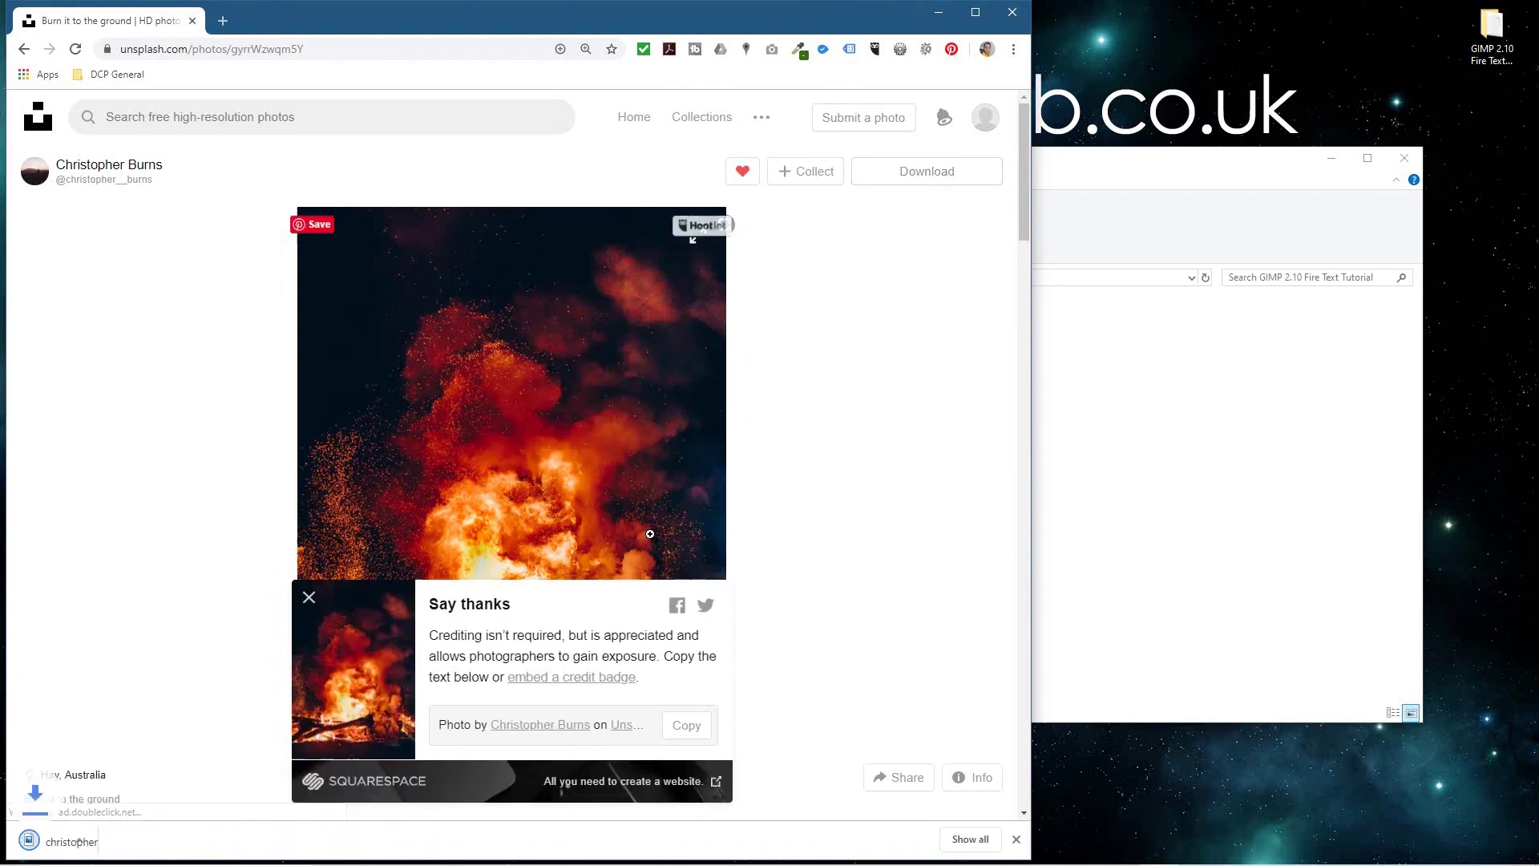
left_click_drag(88, 841, 1266, 538)
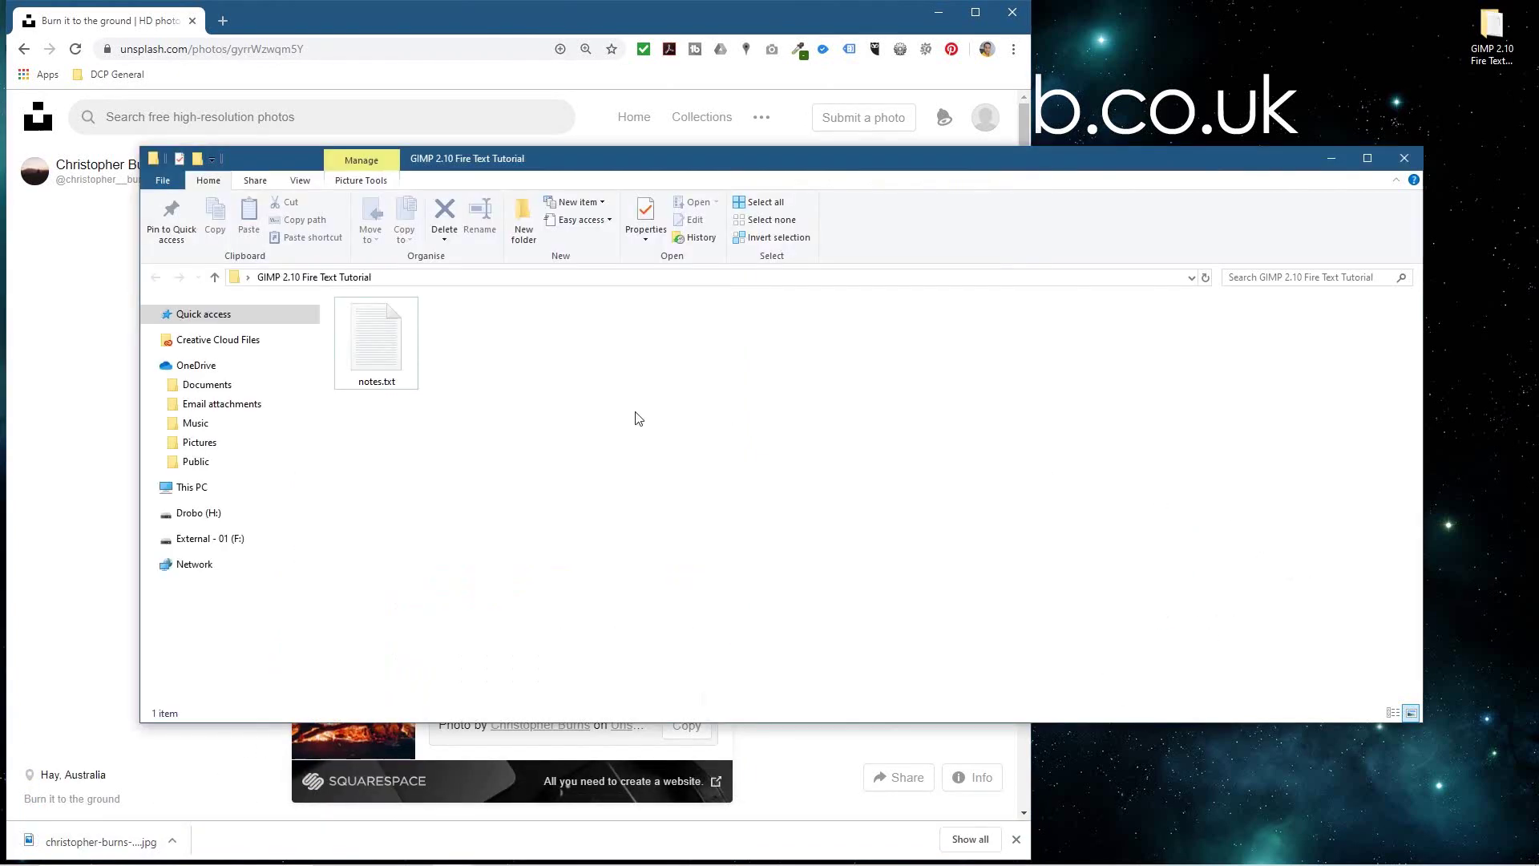
left_click(63, 726)
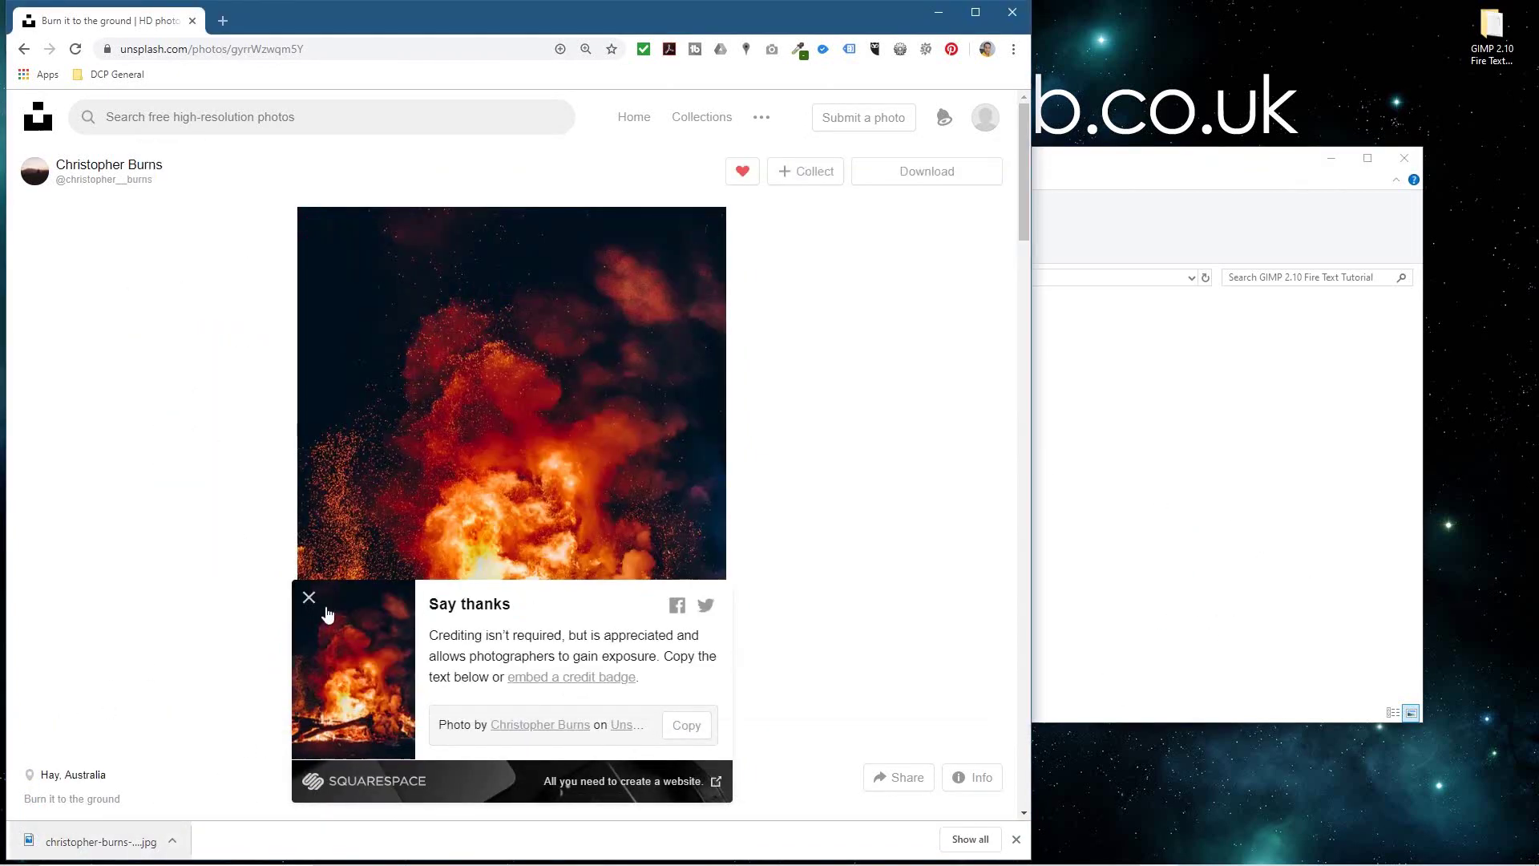
left_click(309, 598)
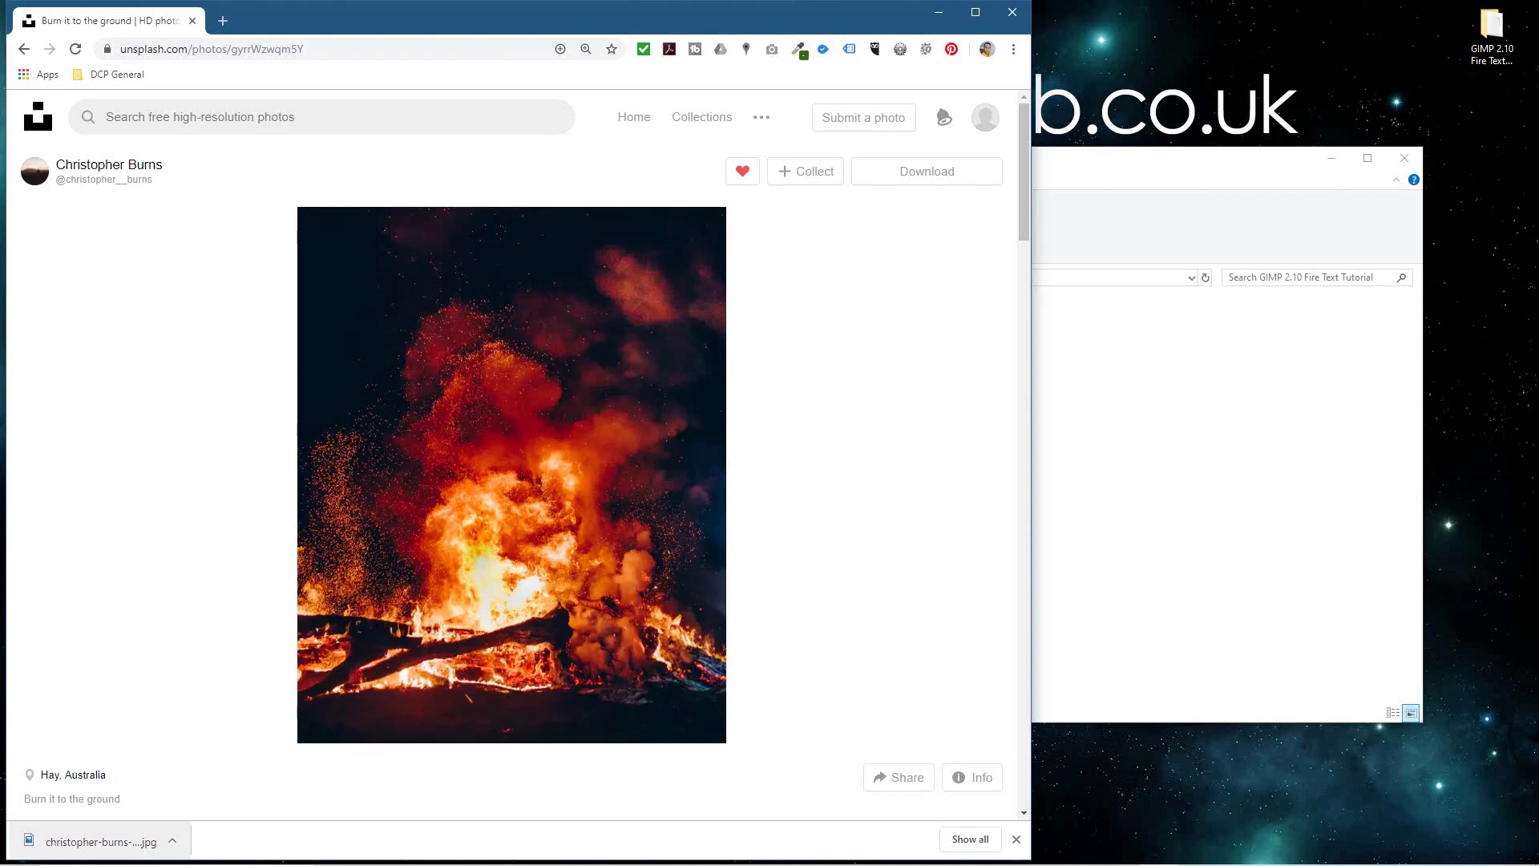
left_click(233, 49)
type("https://www.deviantart.com/frostbo/art/Fire-Brushes-for-GIMP-273790430")
key("Return")
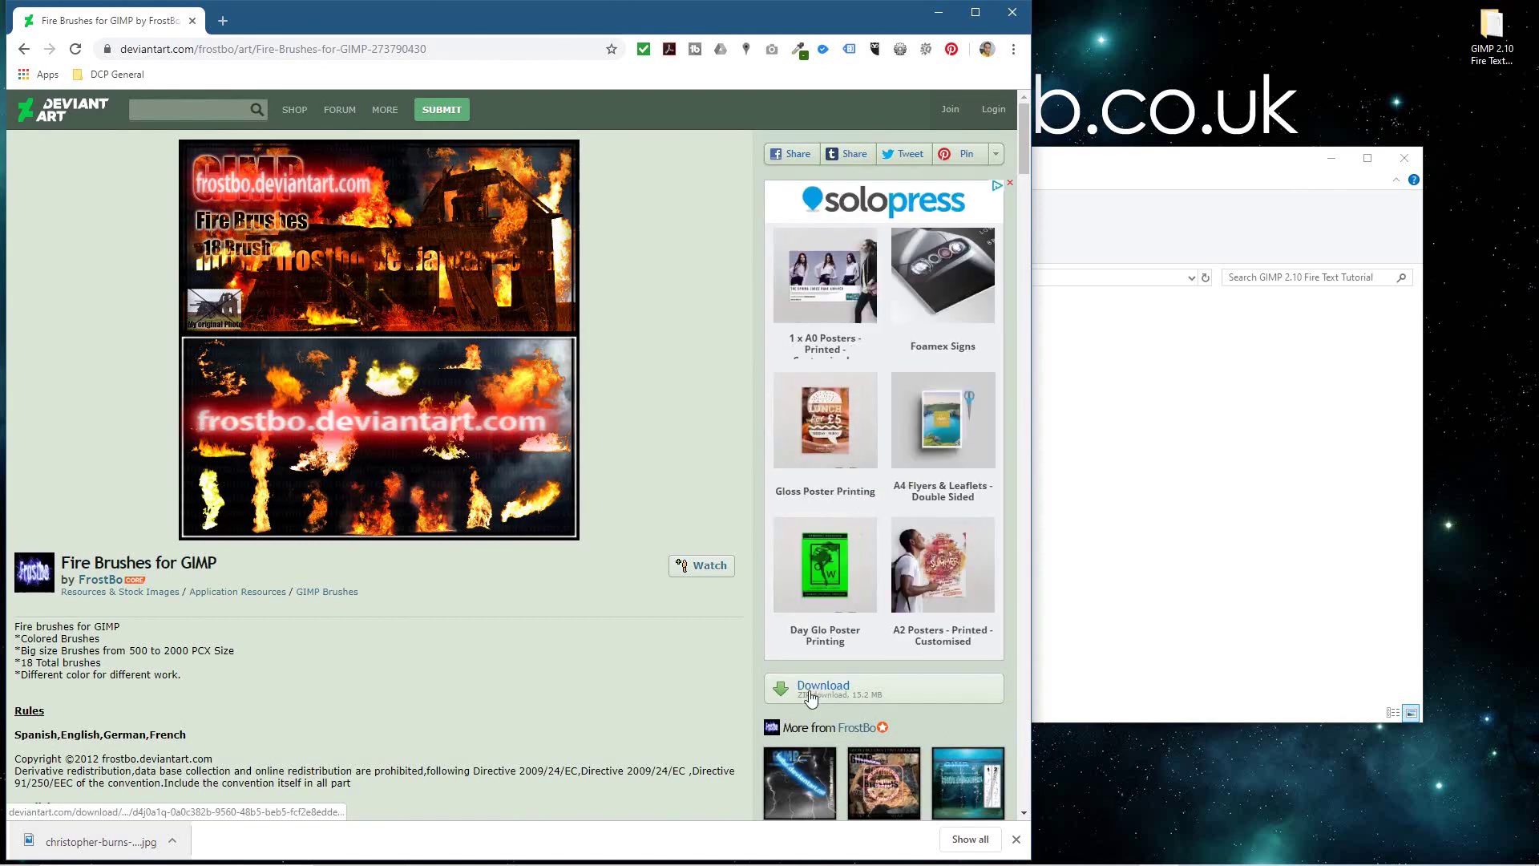
left_click(838, 688)
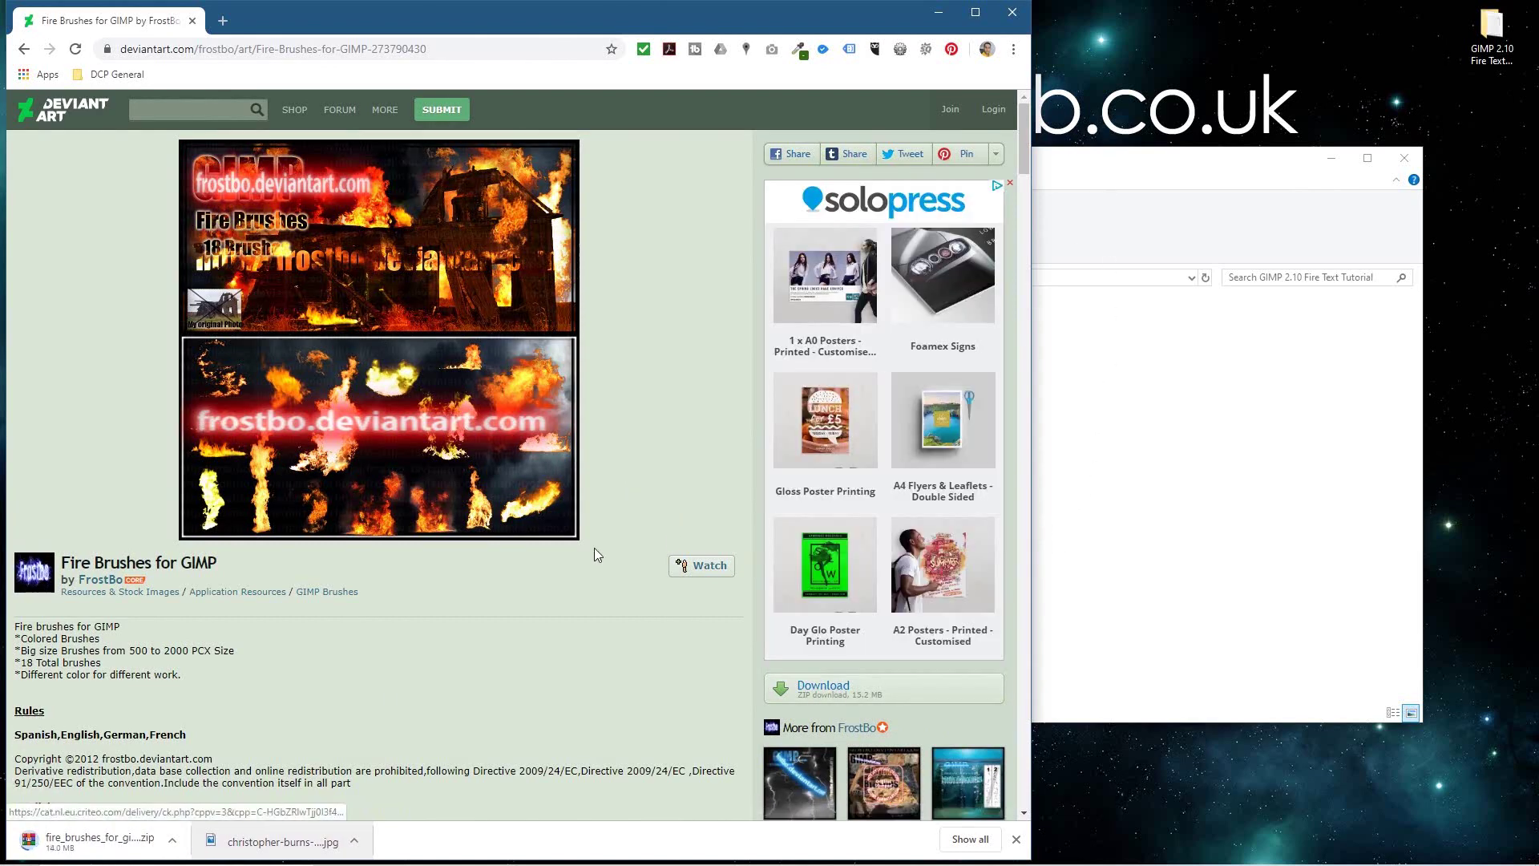
left_click_drag(84, 848, 1116, 463)
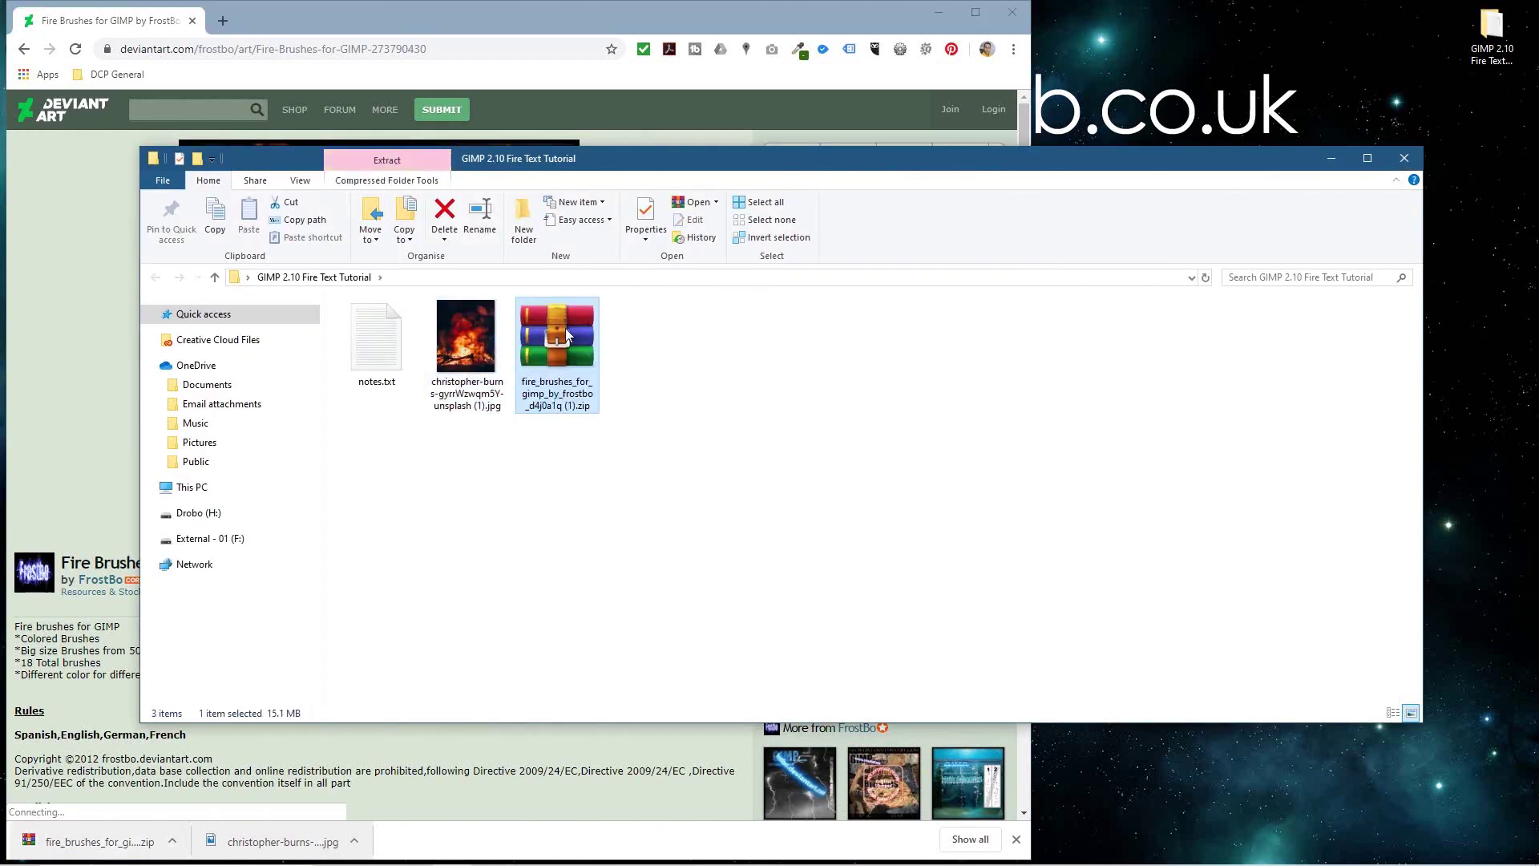
left_click(1012, 12)
Extract the fire brushes archive into its own folder and check the GBR brush files inside.
right_click(548, 327)
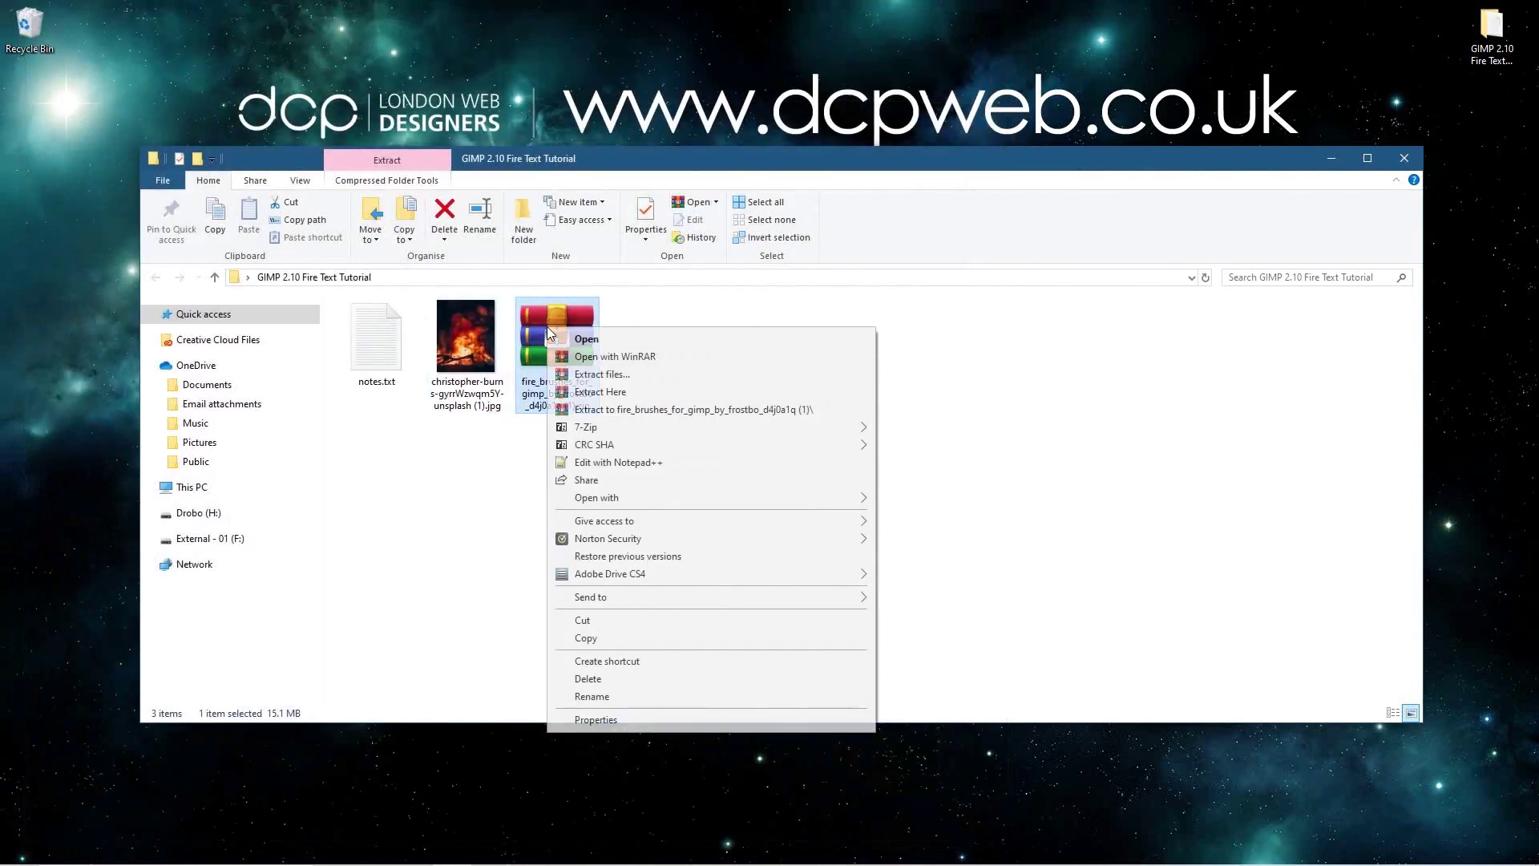
left_click(654, 411)
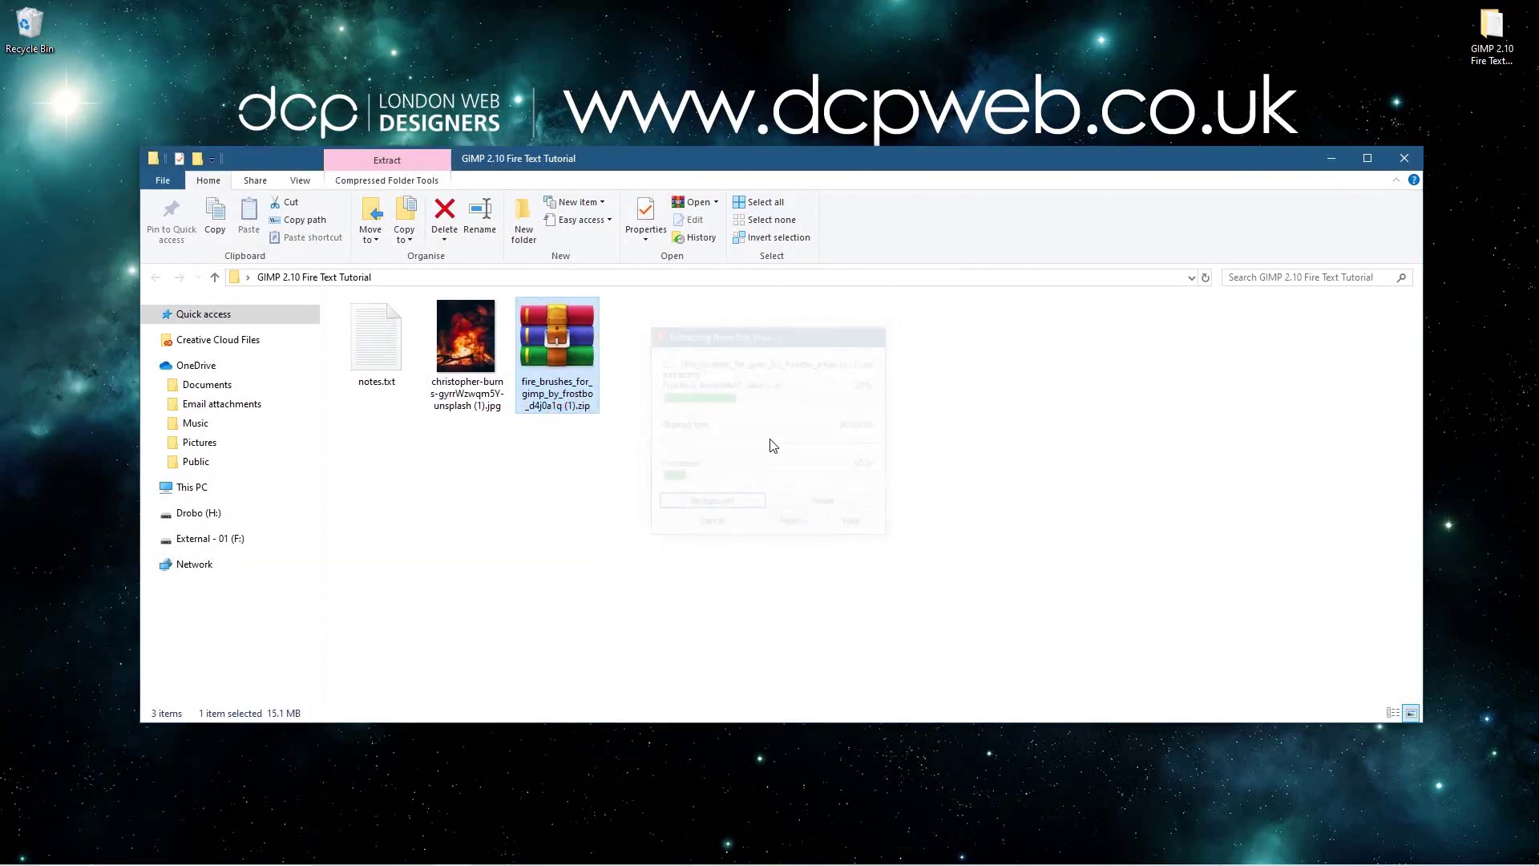
double_click(372, 349)
double_click(437, 321)
left_click_drag(444, 682, 373, 633)
key("Delete")
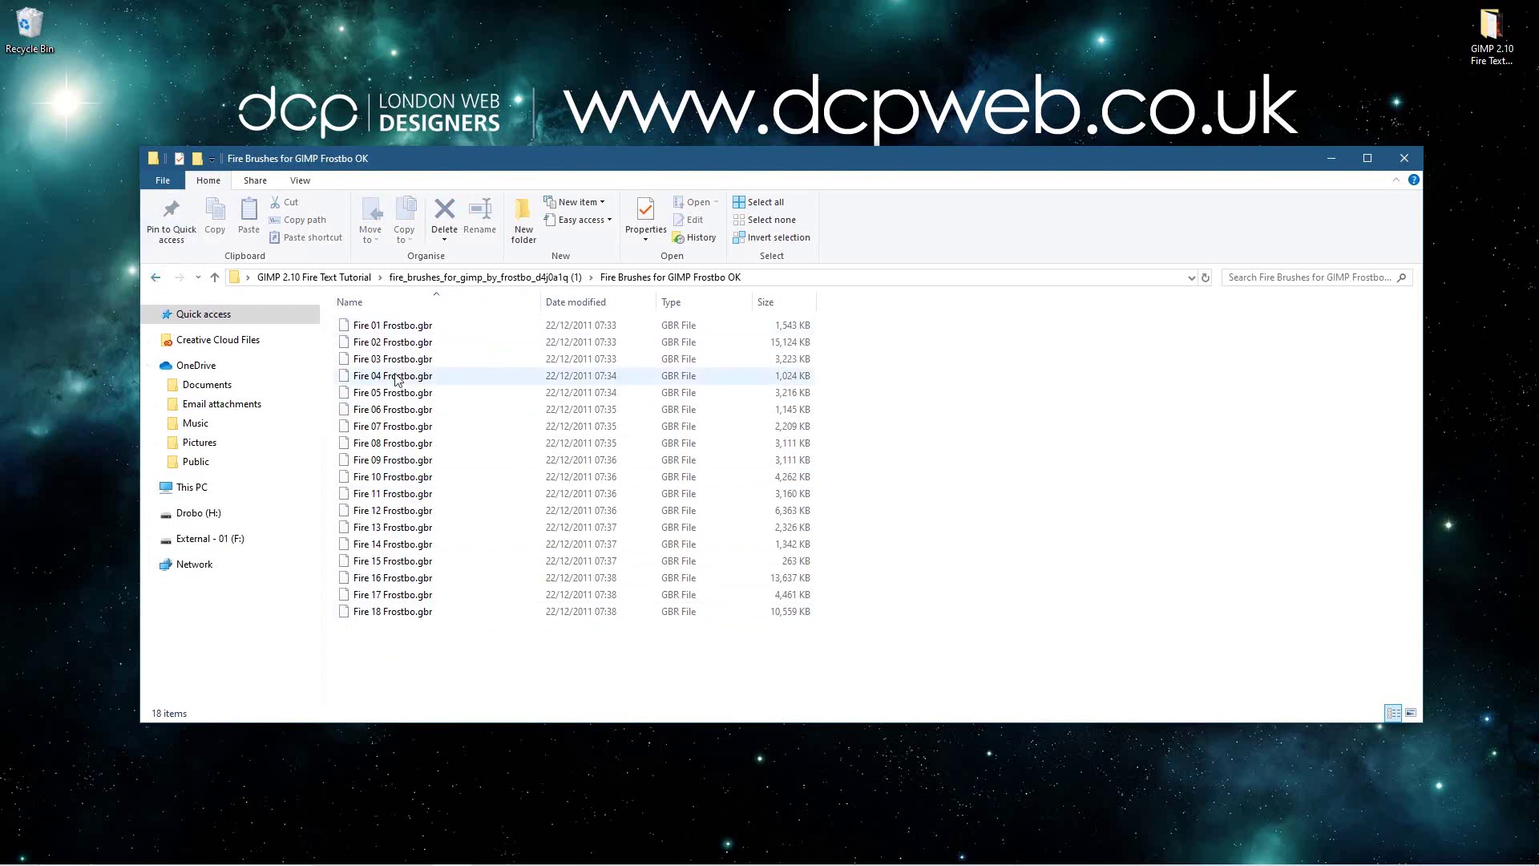
left_click(154, 279)
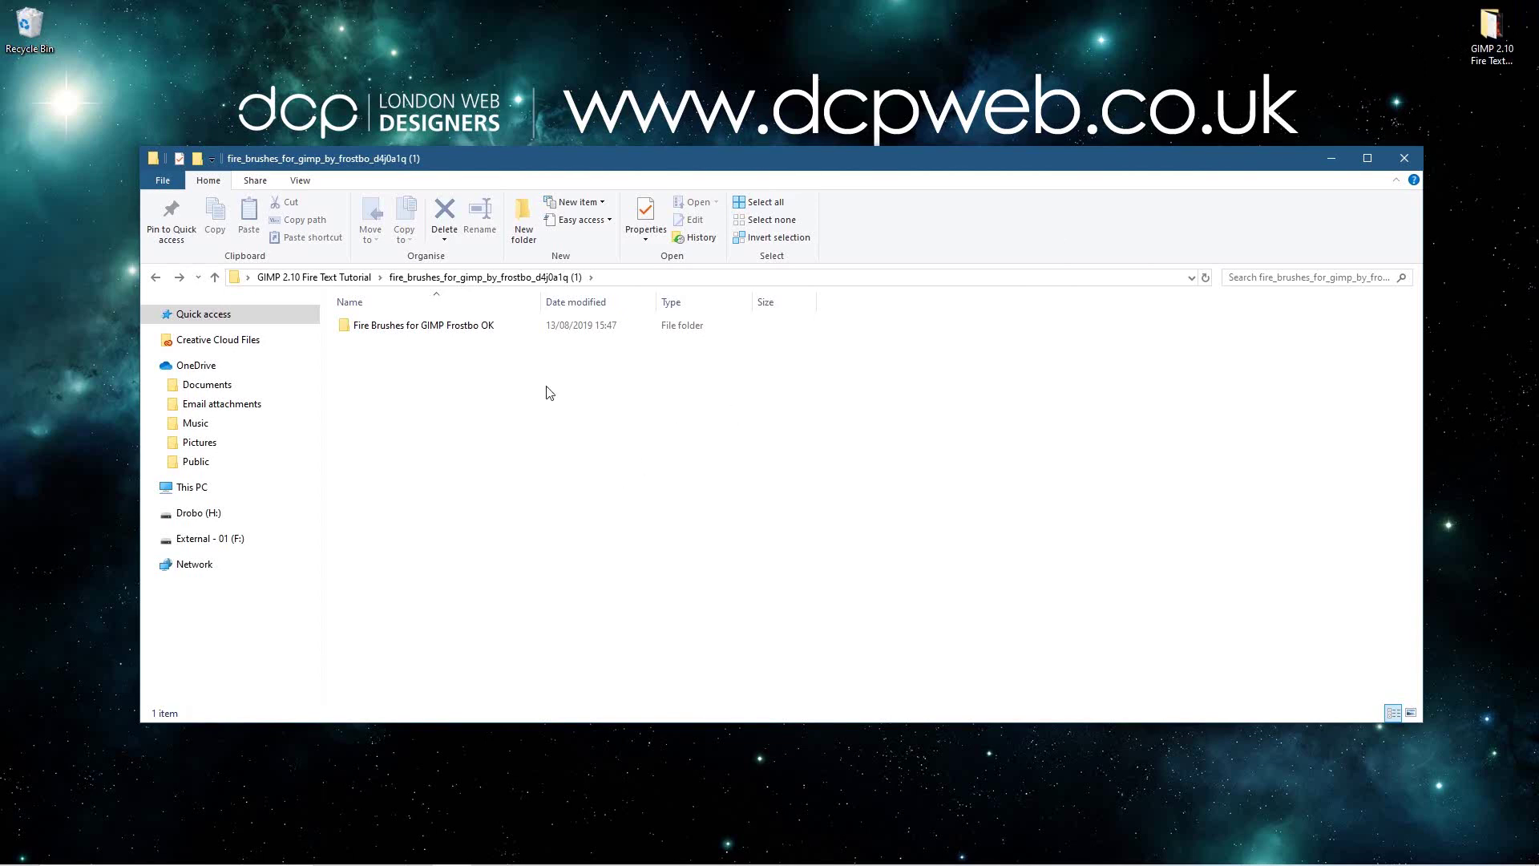
Open a second File Explorer window and browse to the GIMP 2 folder in Program Files on the C: drive.
key("ctrl+n")
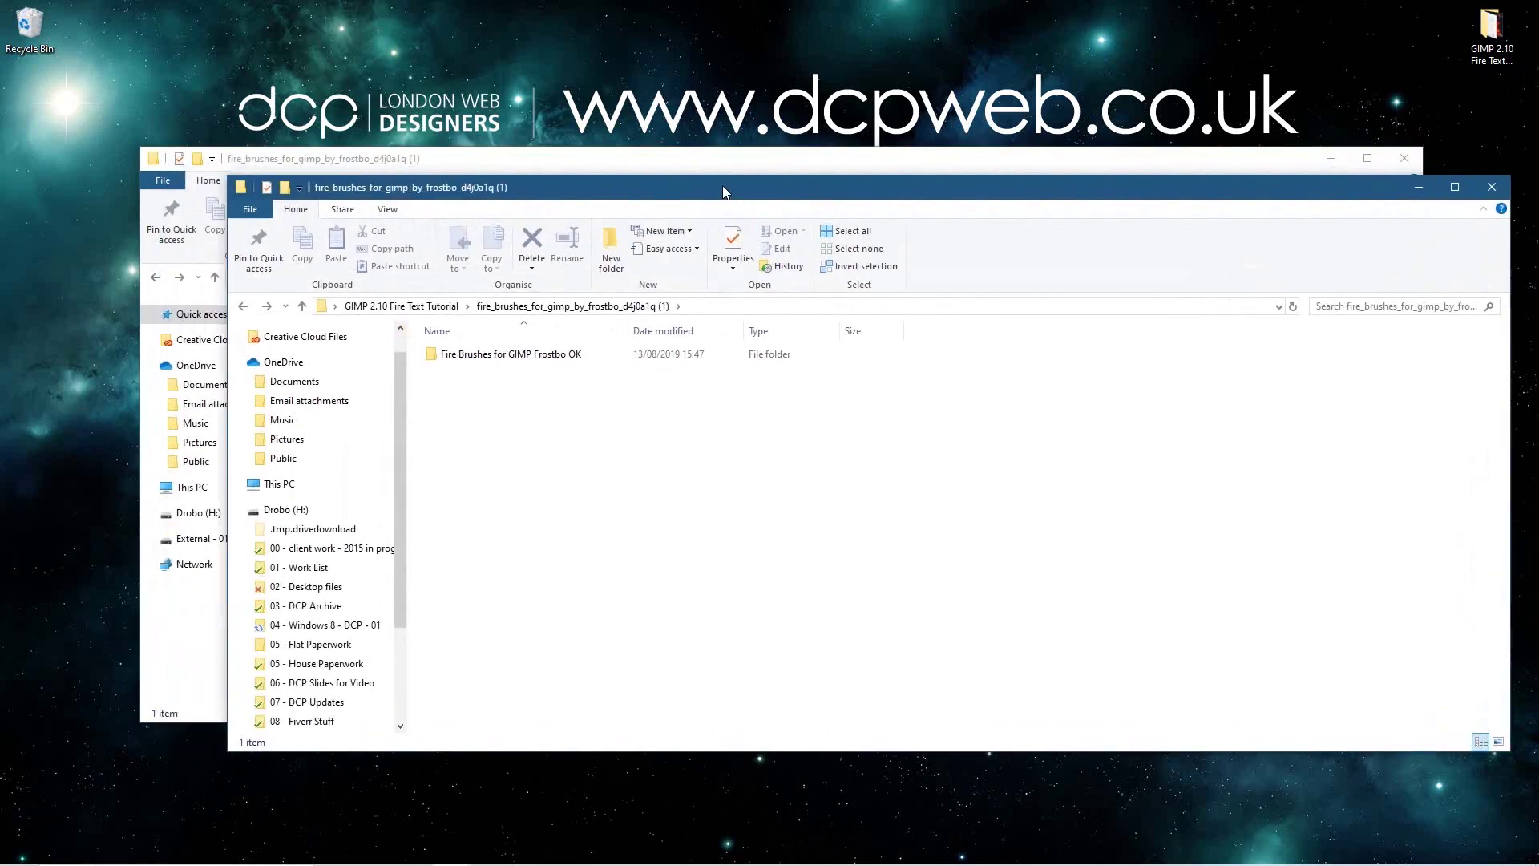
left_click(491, 487)
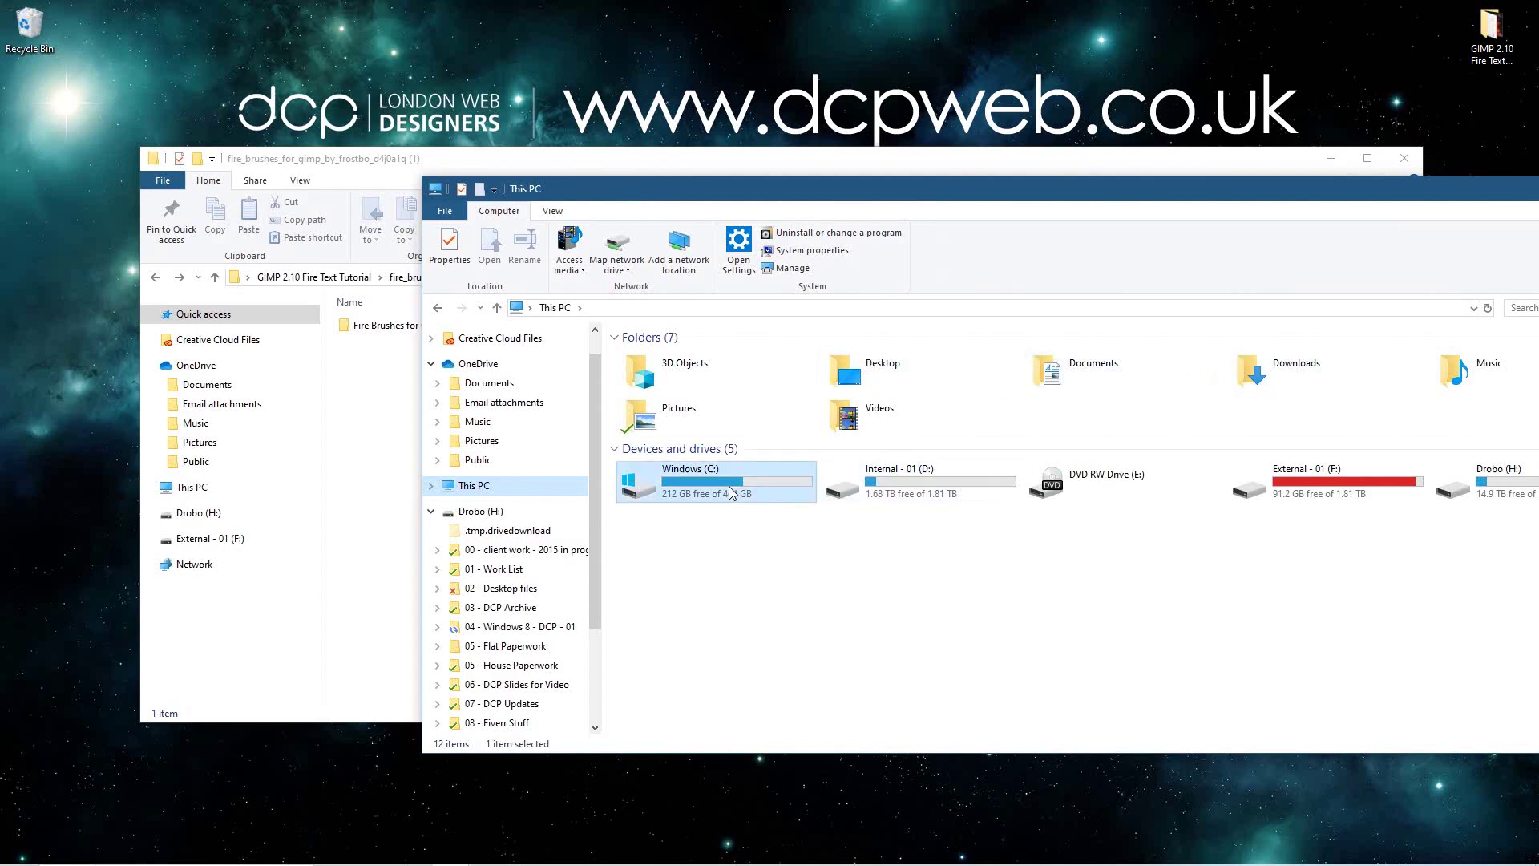
double_click(763, 497)
left_click(672, 425)
double_click(672, 425)
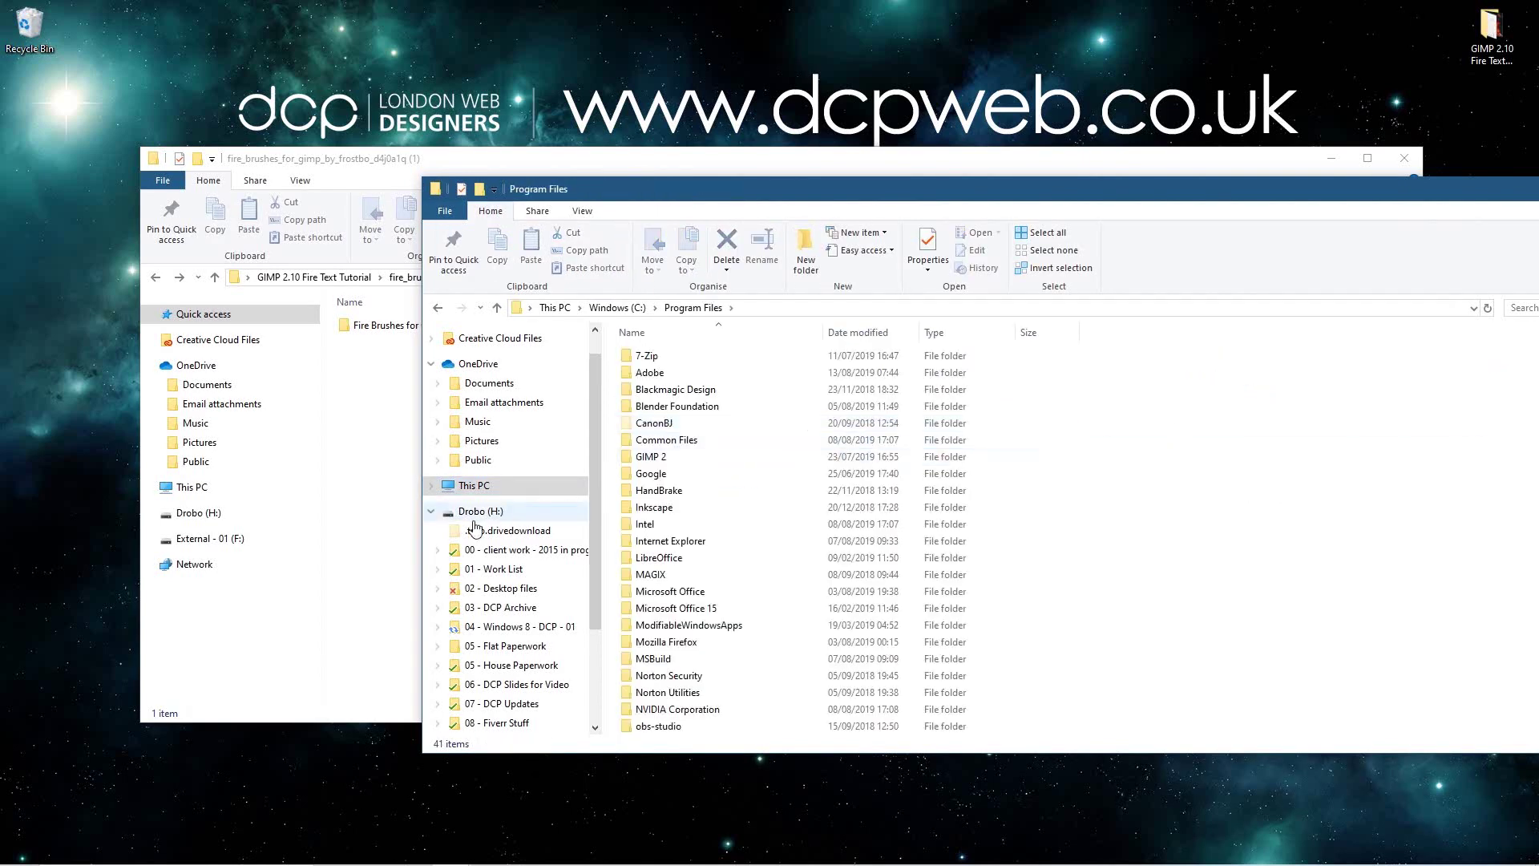
double_click(651, 456)
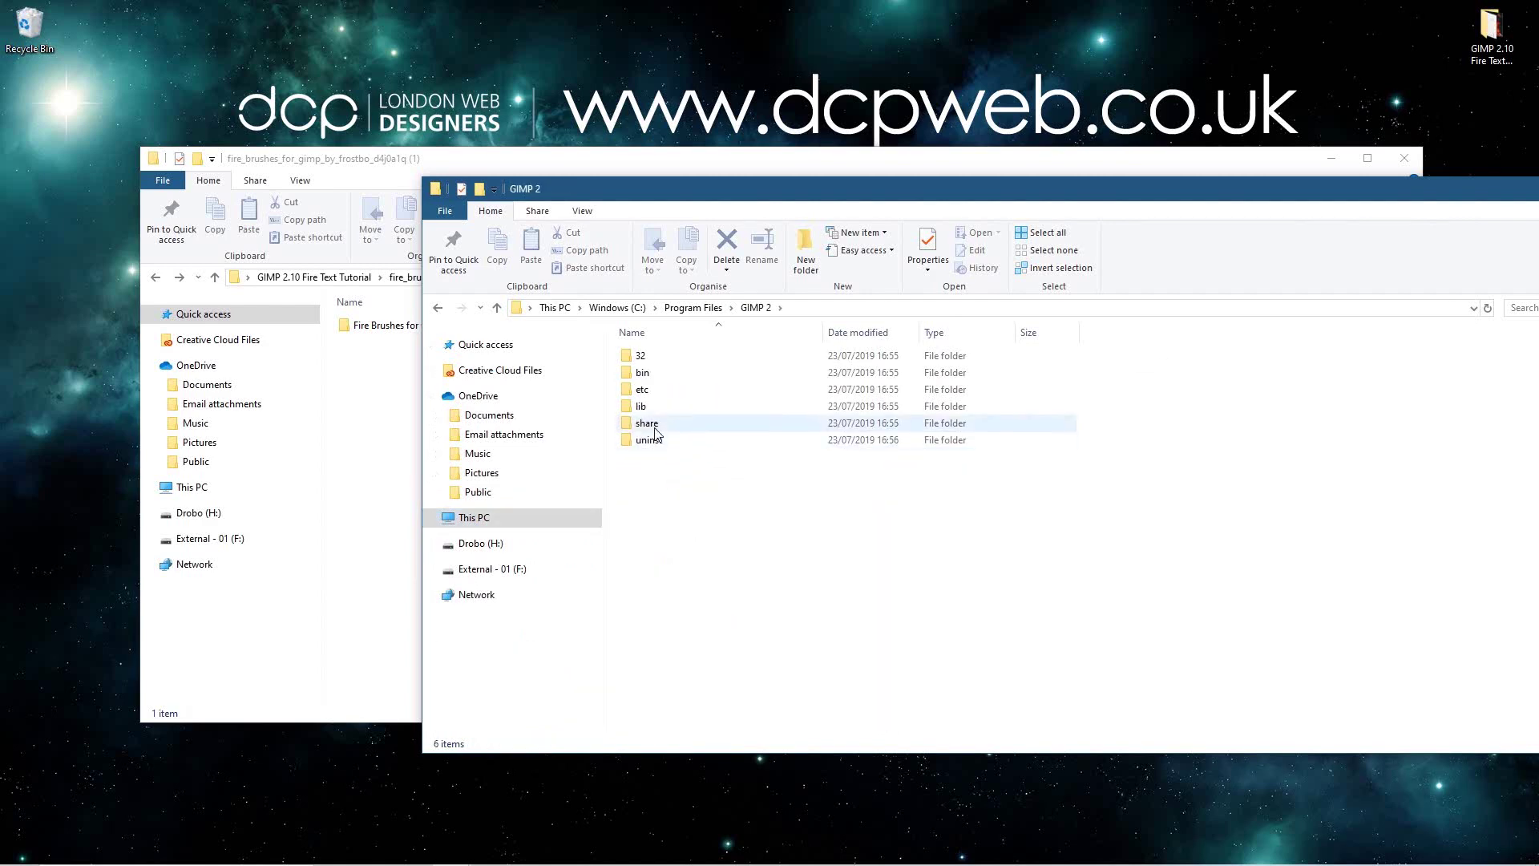
Restart from This PC and browse to C:\Program Files\GIMP 2\share\gimp\2.0\brushes.
left_click(513, 517)
double_click(697, 485)
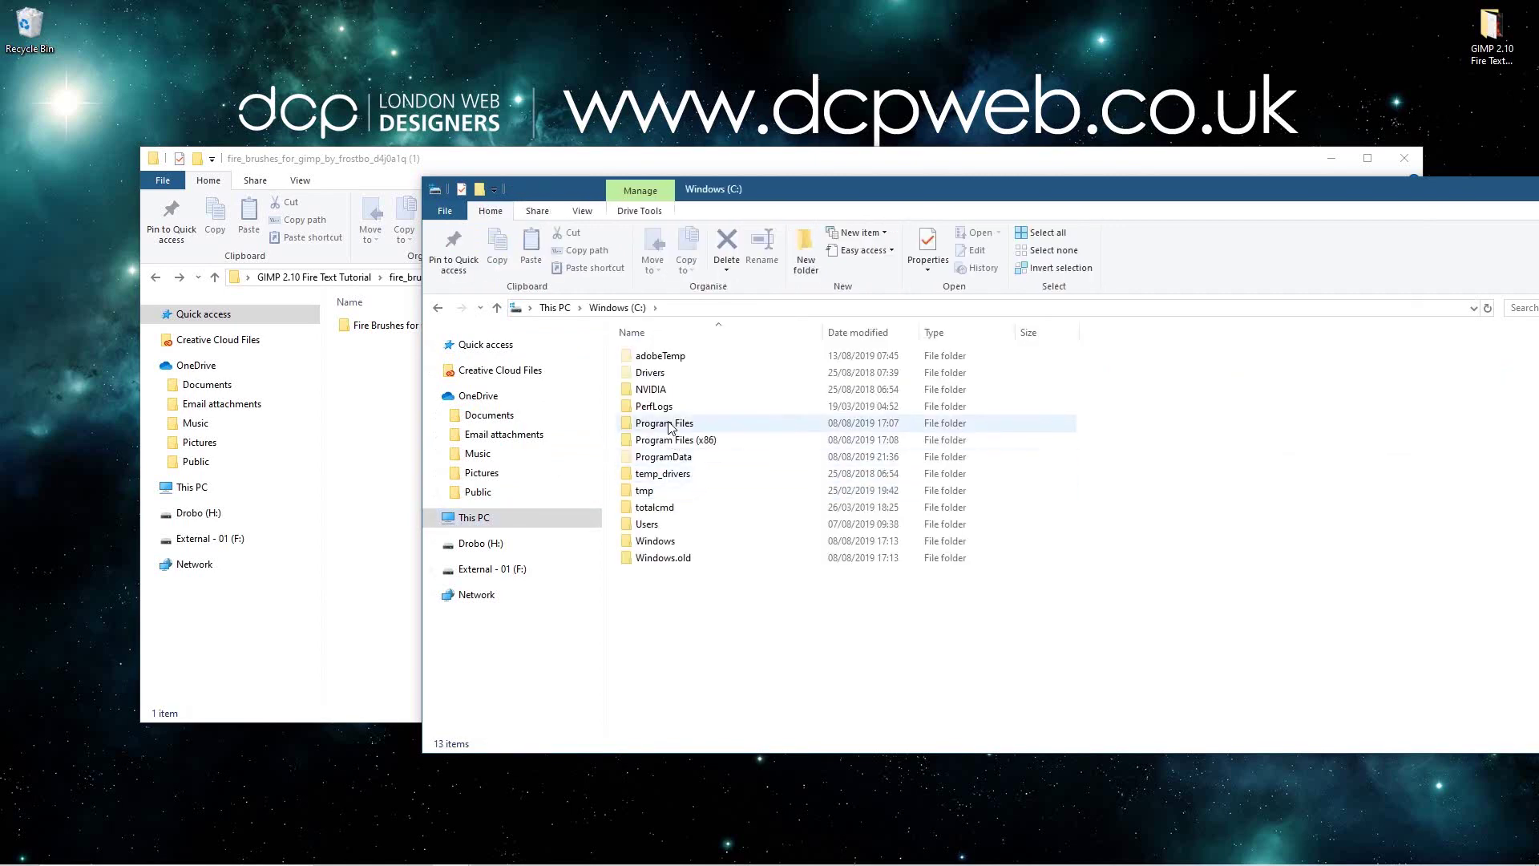
double_click(670, 425)
double_click(653, 457)
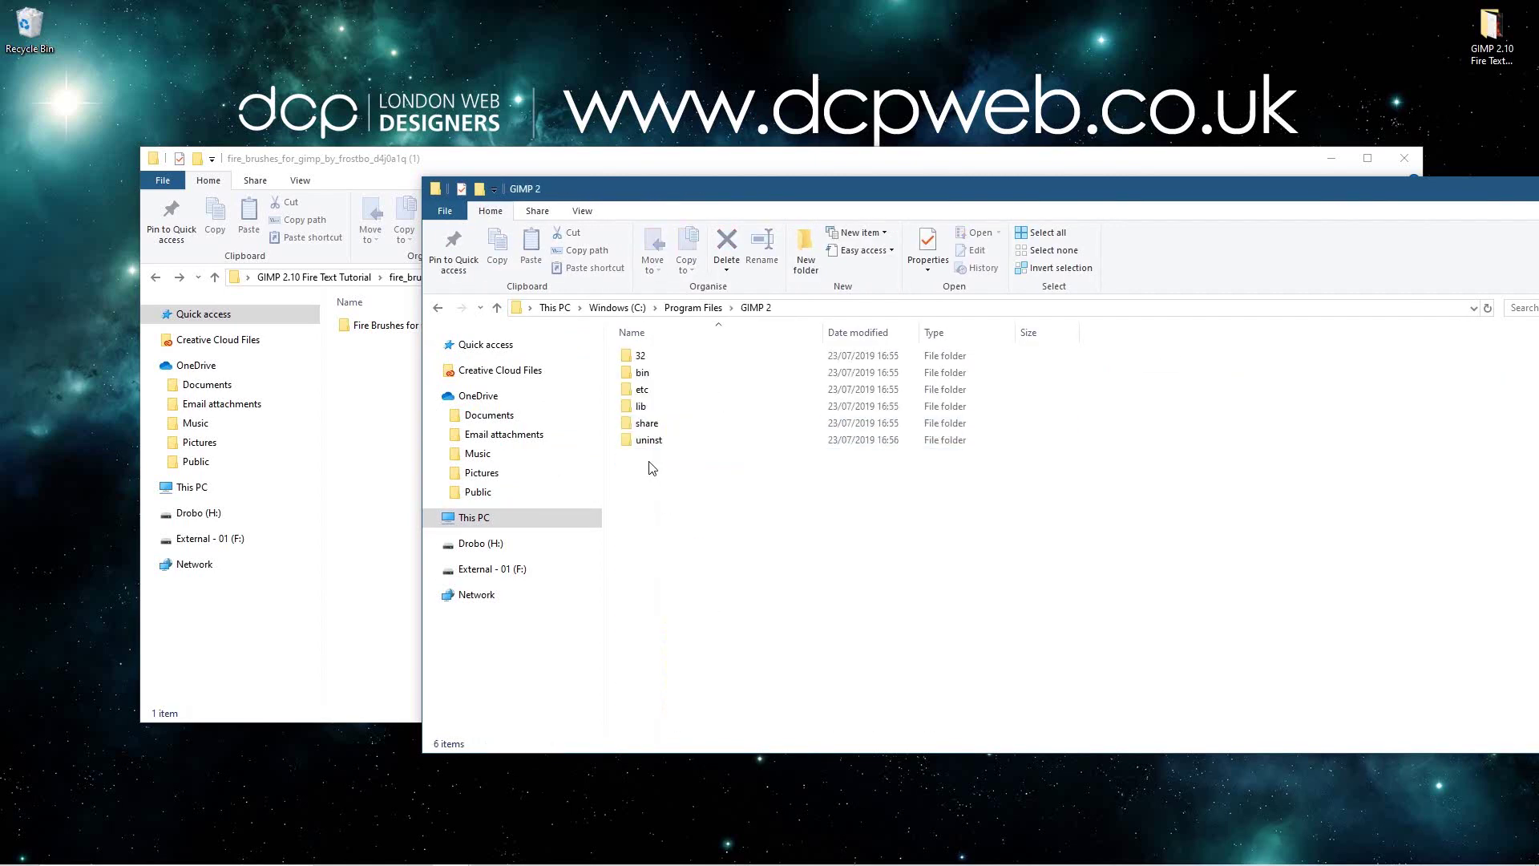
double_click(646, 423)
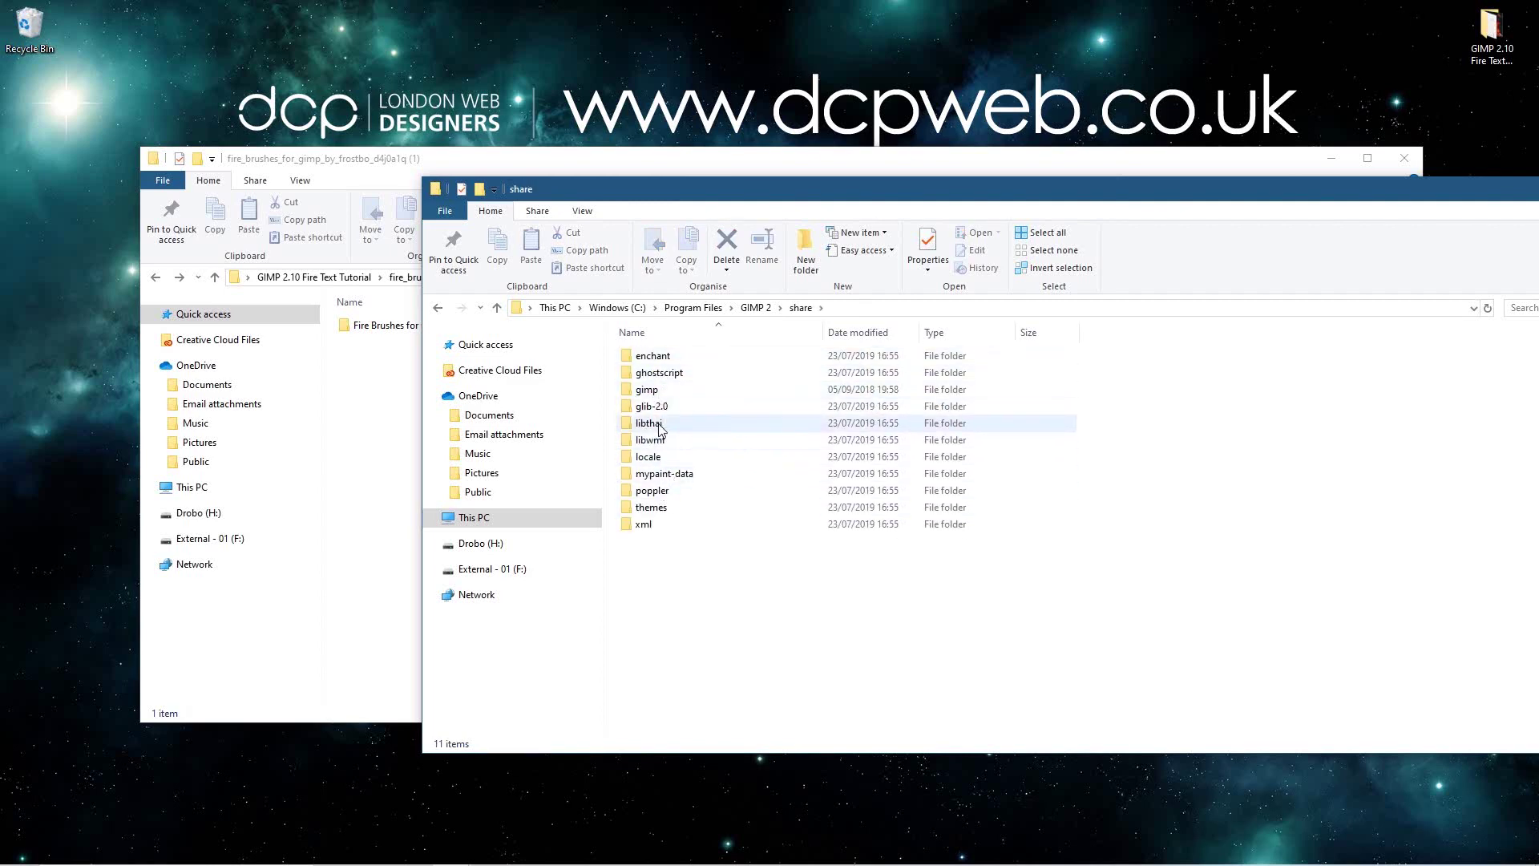
double_click(649, 388)
double_click(640, 356)
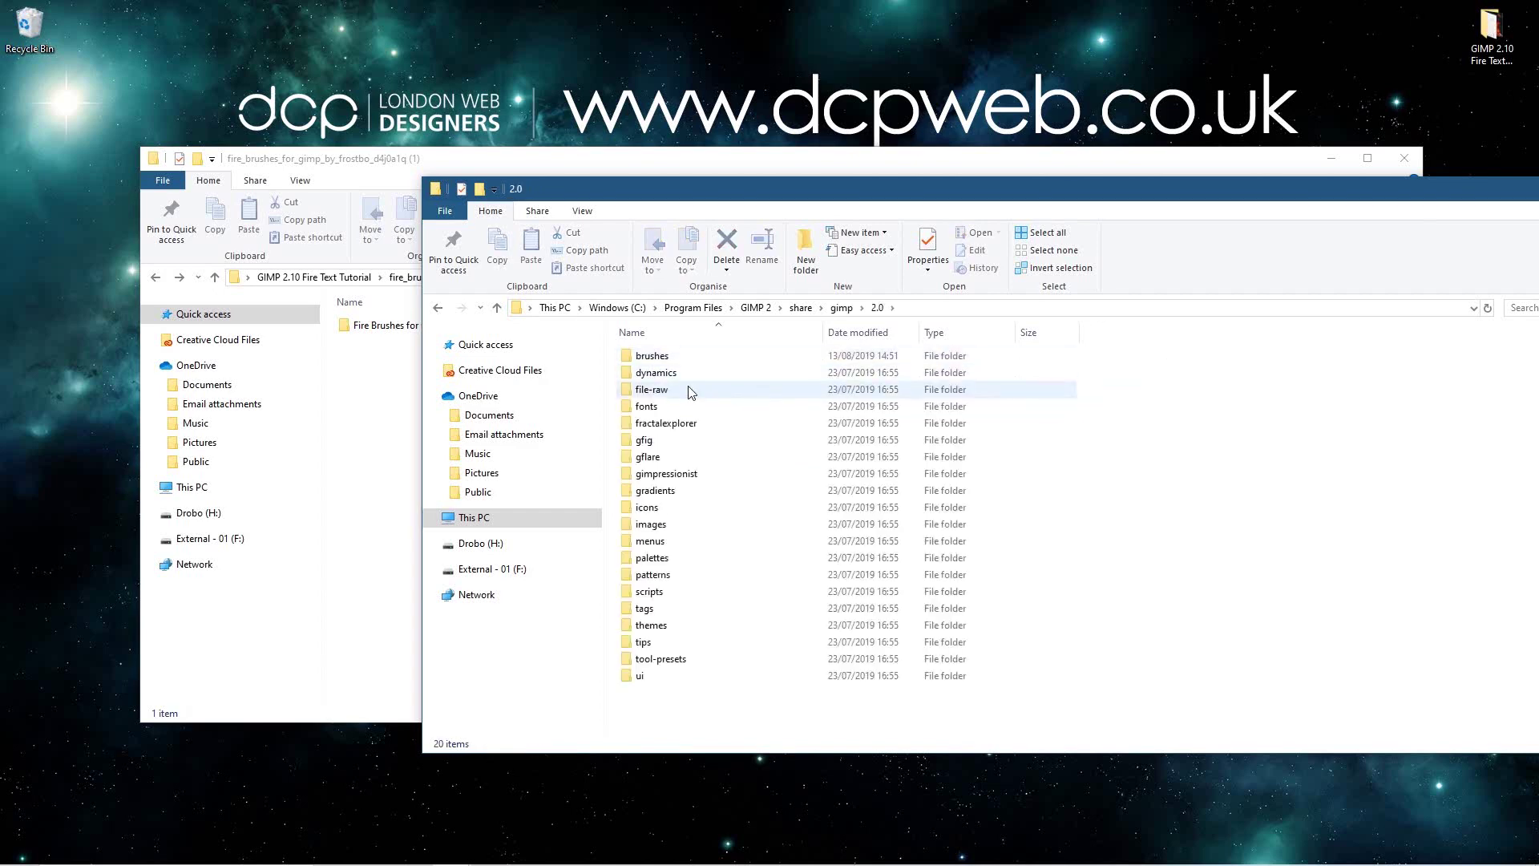
double_click(651, 355)
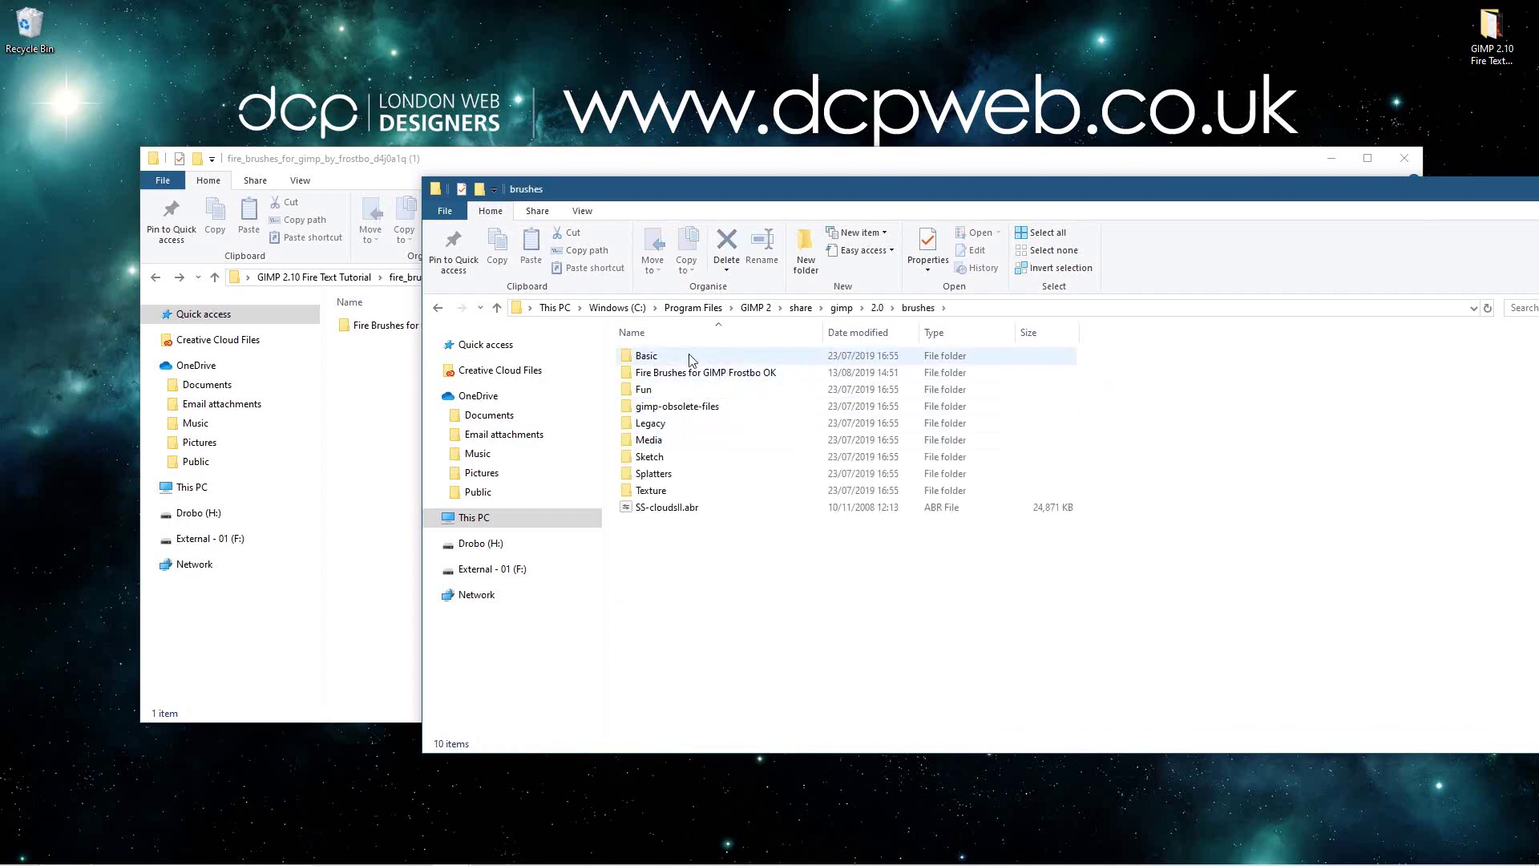
Copy the Fire Brushes for GIMP Frostbo OK folder into brushes, replacing existing files and granting administrator permission for all items.
left_click_drag(718, 195, 898, 191)
mouse_move(436, 326)
left_mouse_down()
mouse_move(439, 380)
mouse_move(990, 733)
mouse_move(984, 571)
left_mouse_up()
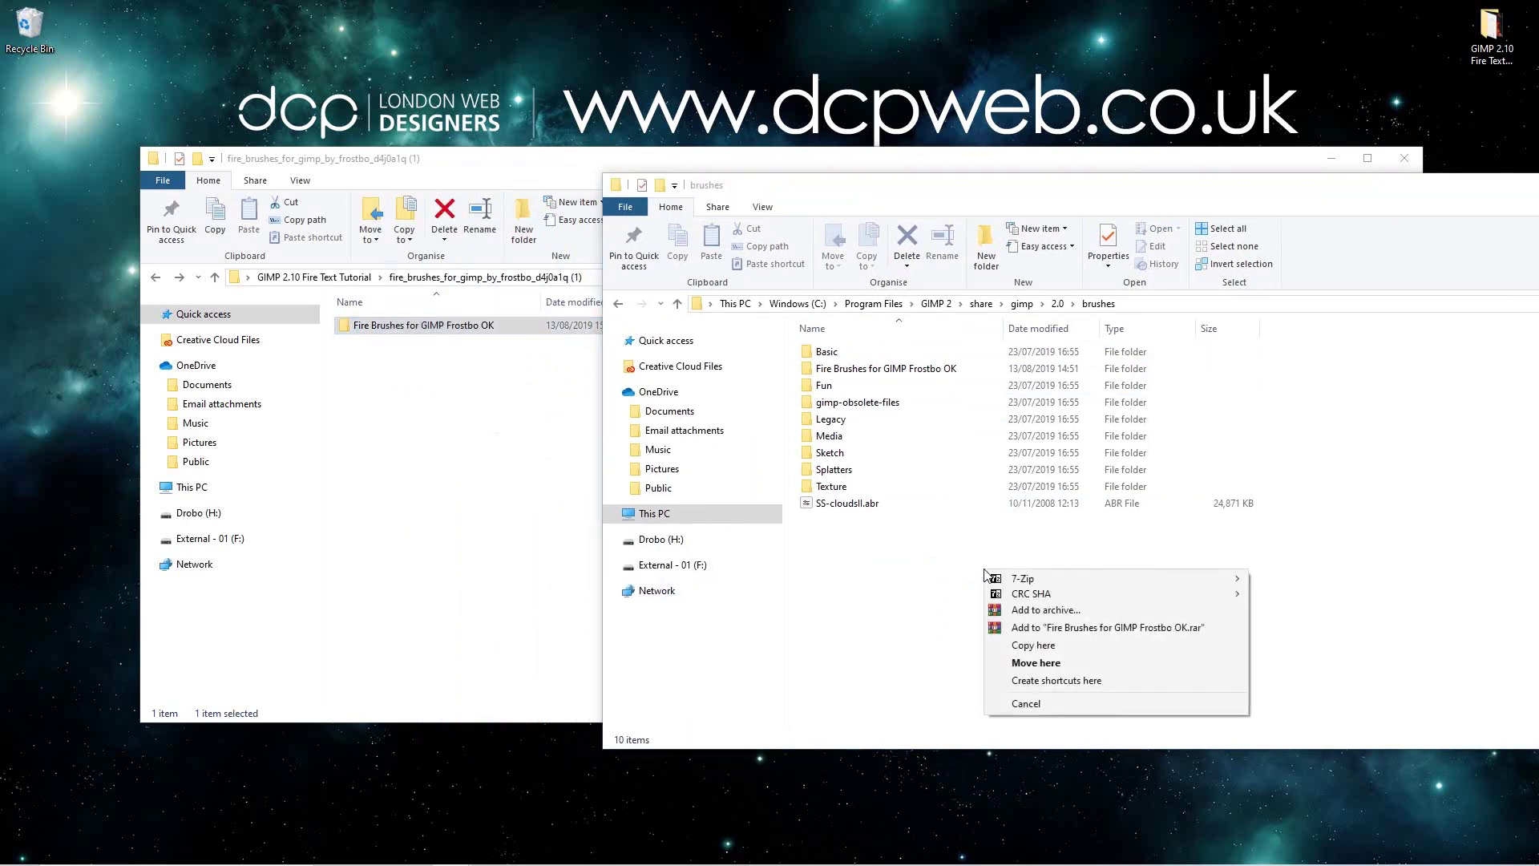
left_click(1034, 646)
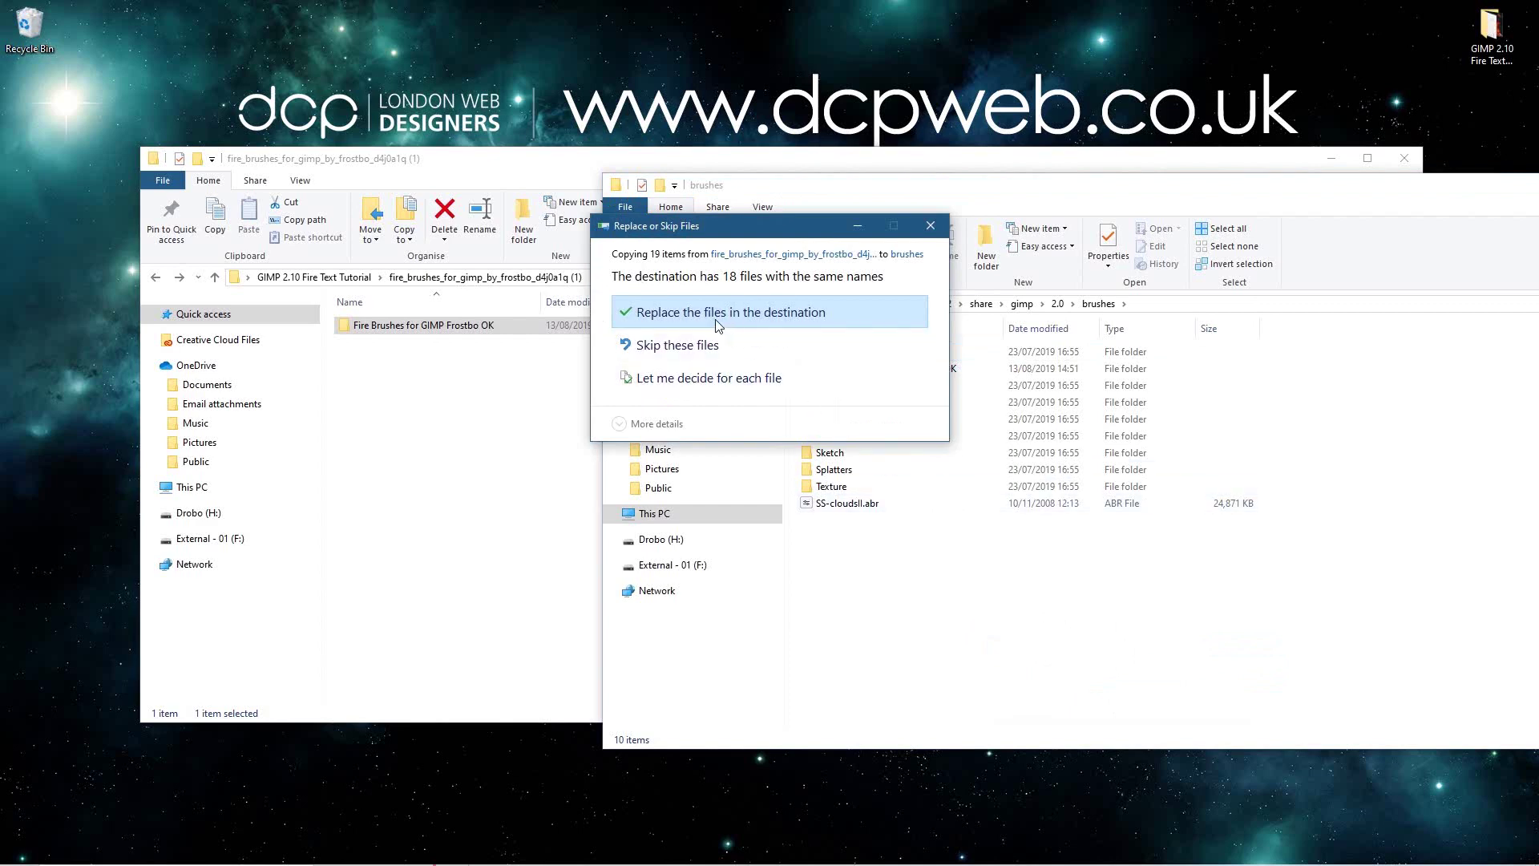
left_click(717, 321)
left_click(748, 363)
left_click(646, 339)
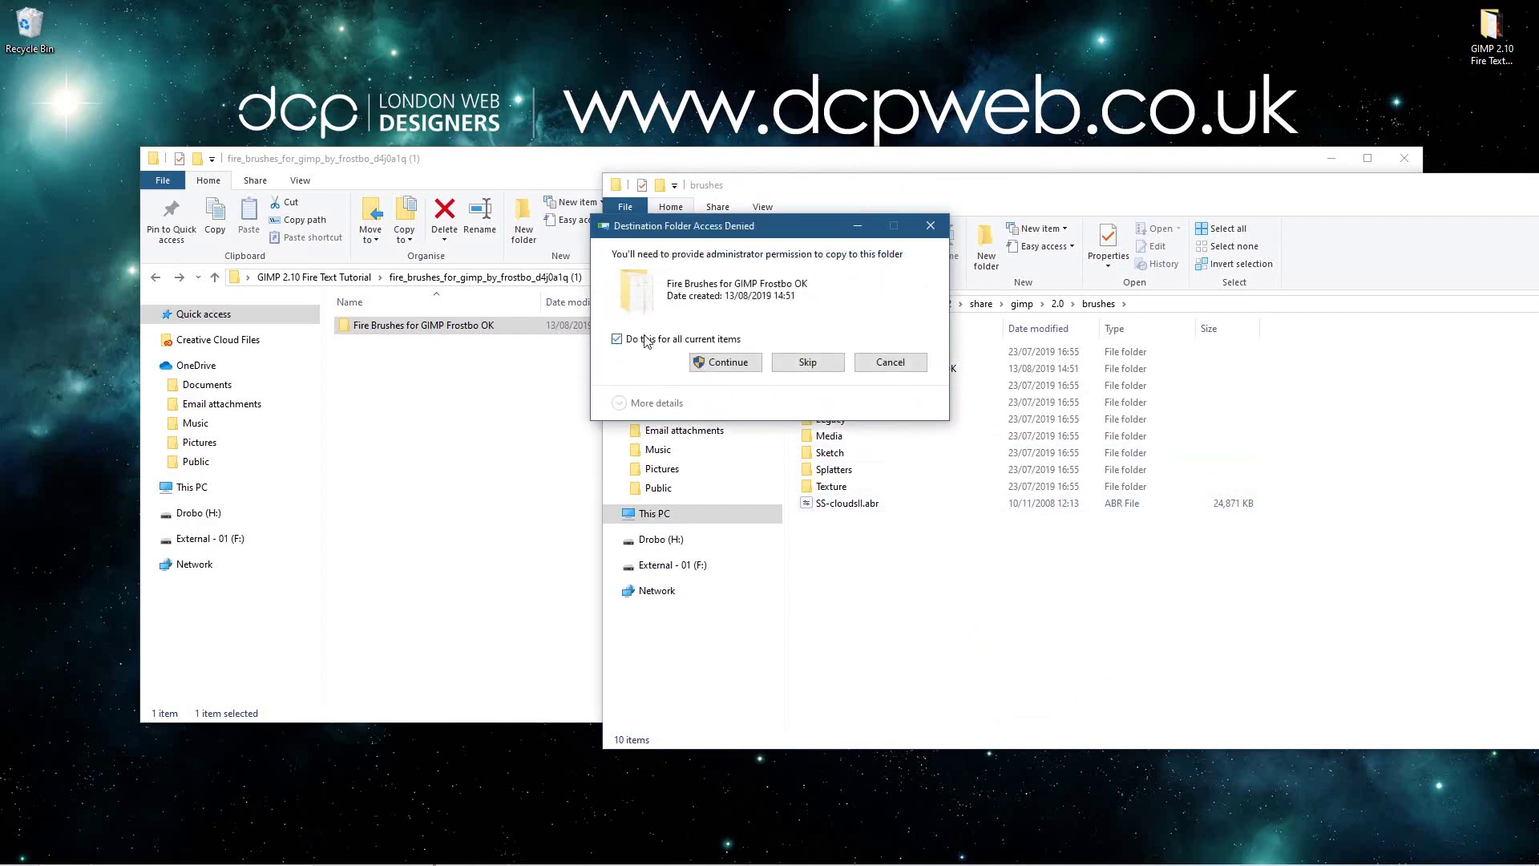
left_click(722, 362)
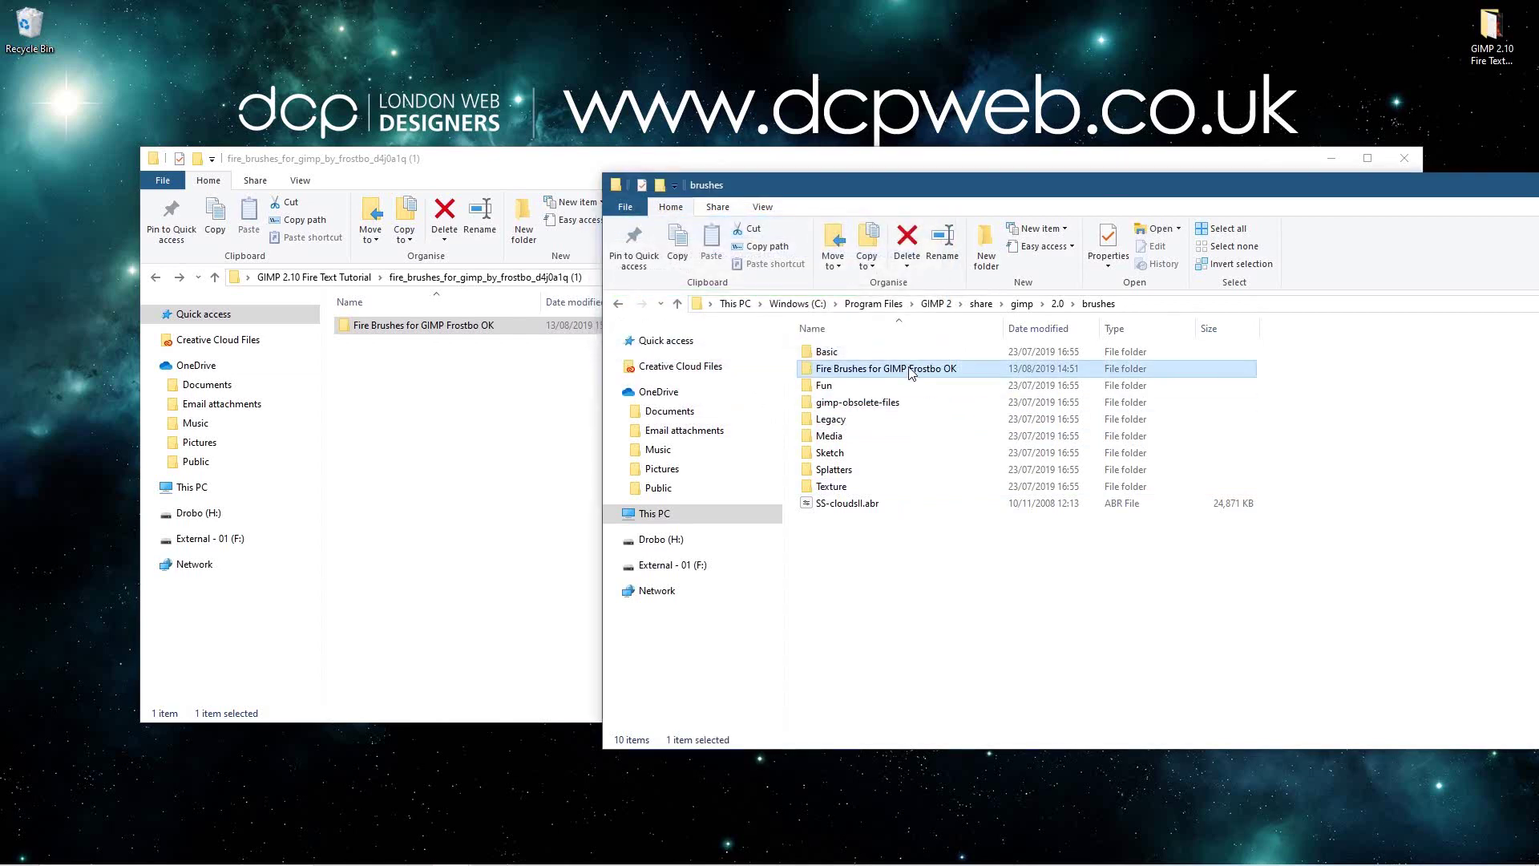
Close the brushes folder window, return to the GIMP 2.10 Fire Text Tutorial folder and select the fire photo.
left_click(450, 412)
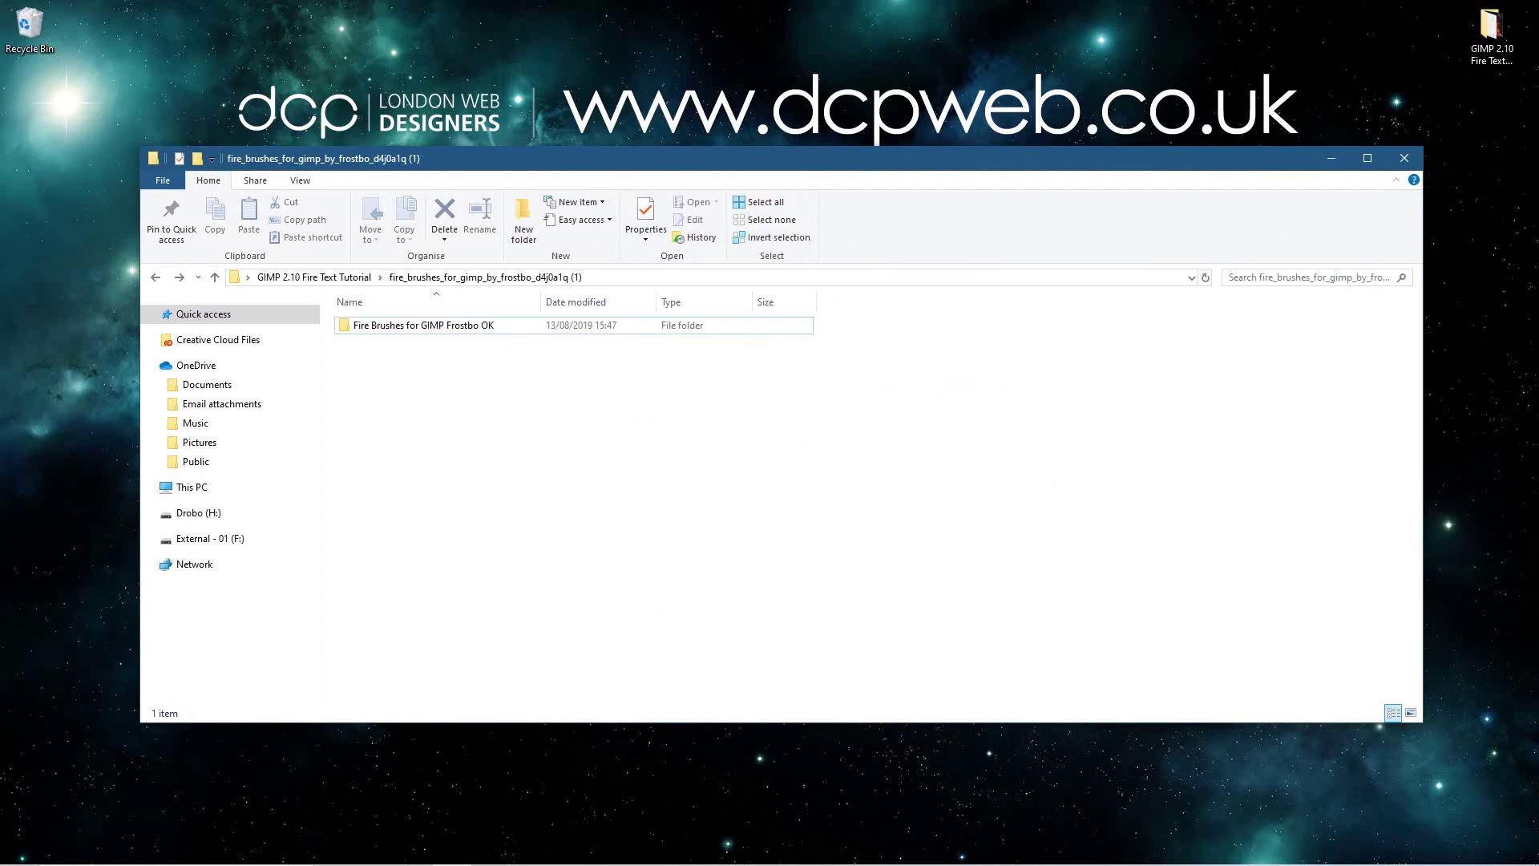
left_click_drag(986, 167, 1077, 129)
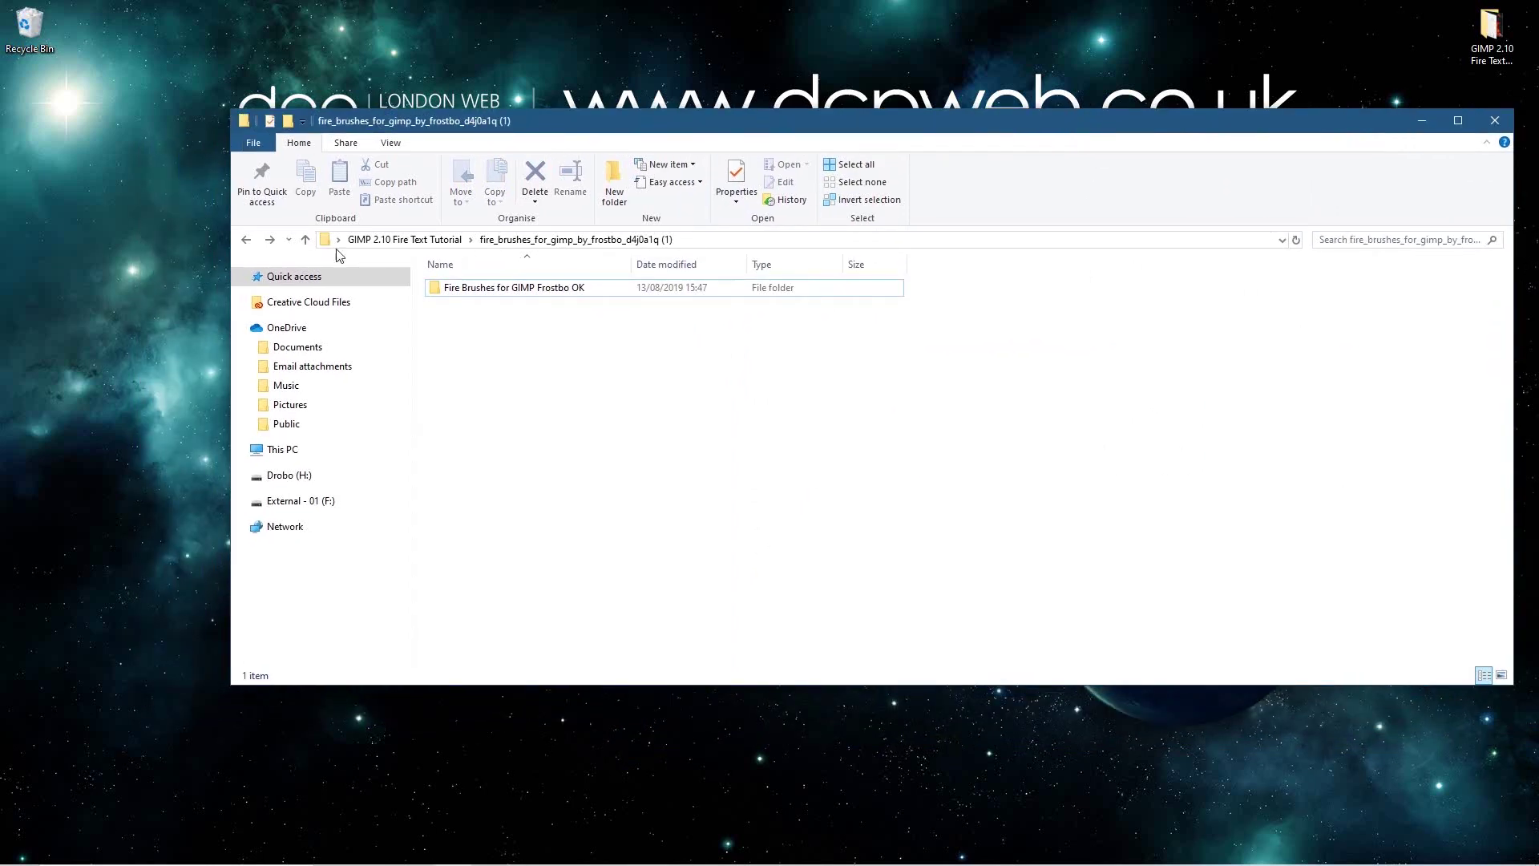
left_click(245, 240)
left_click(557, 309)
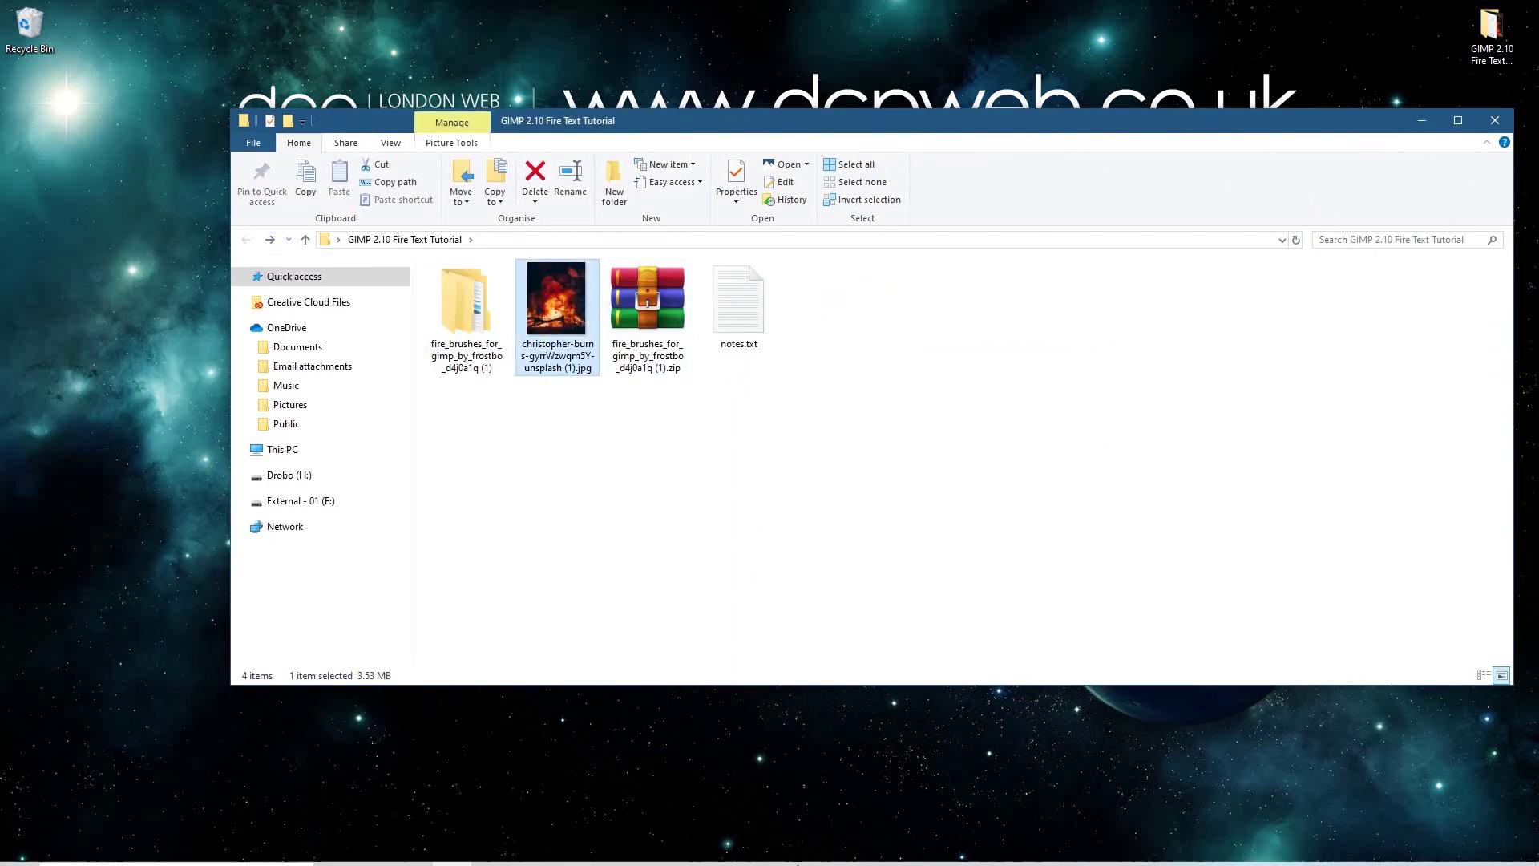
Switch to GIMP and create a new 1920 × 1080 px image at 72 ppi filled with white.
mouse_move(945, 850)
left_click(1198, 850)
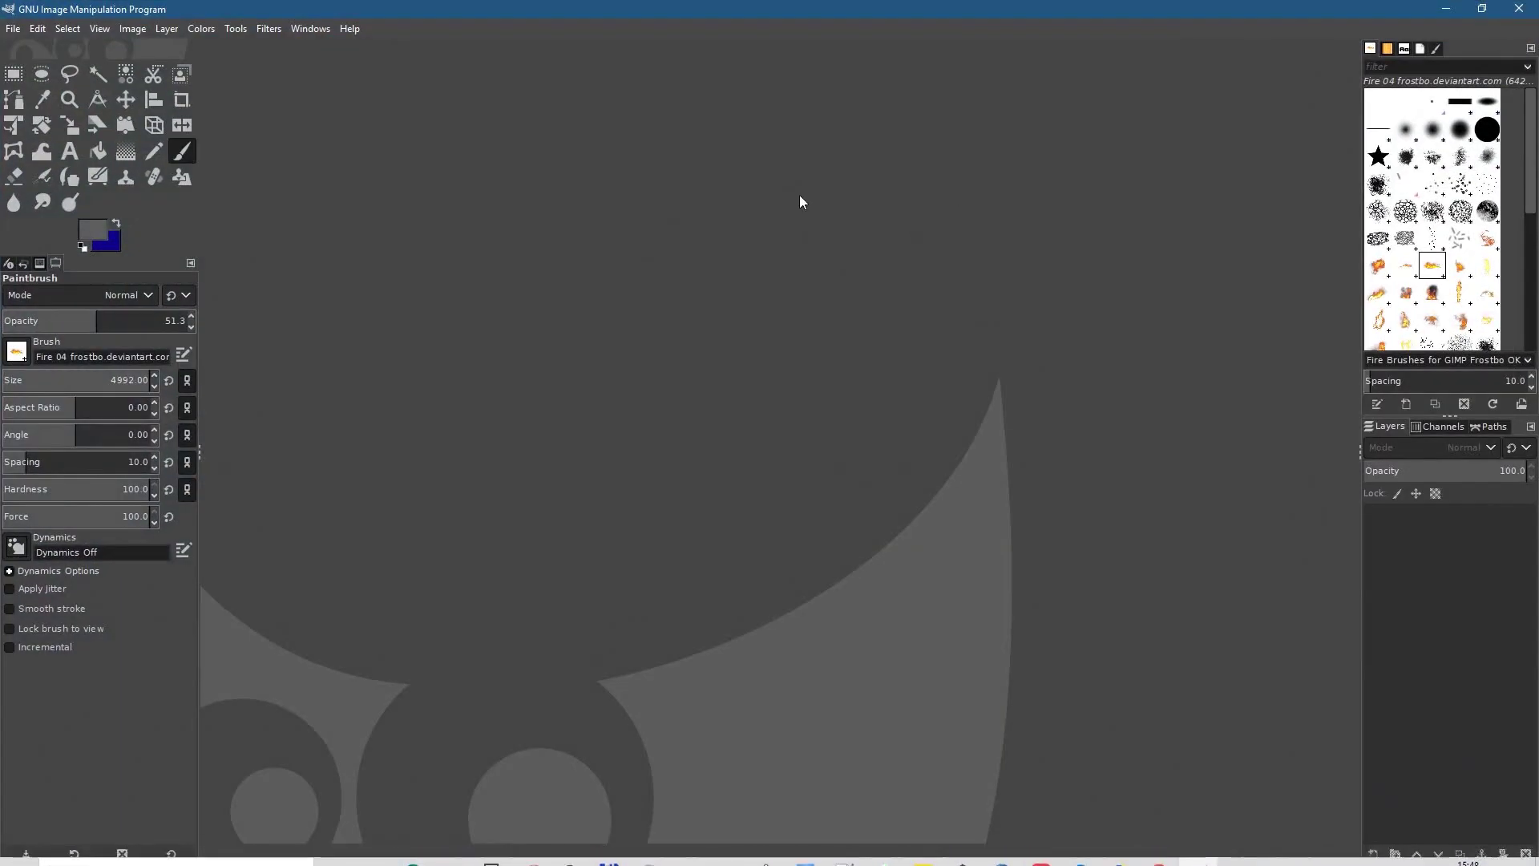
left_click(14, 29)
left_click(37, 47)
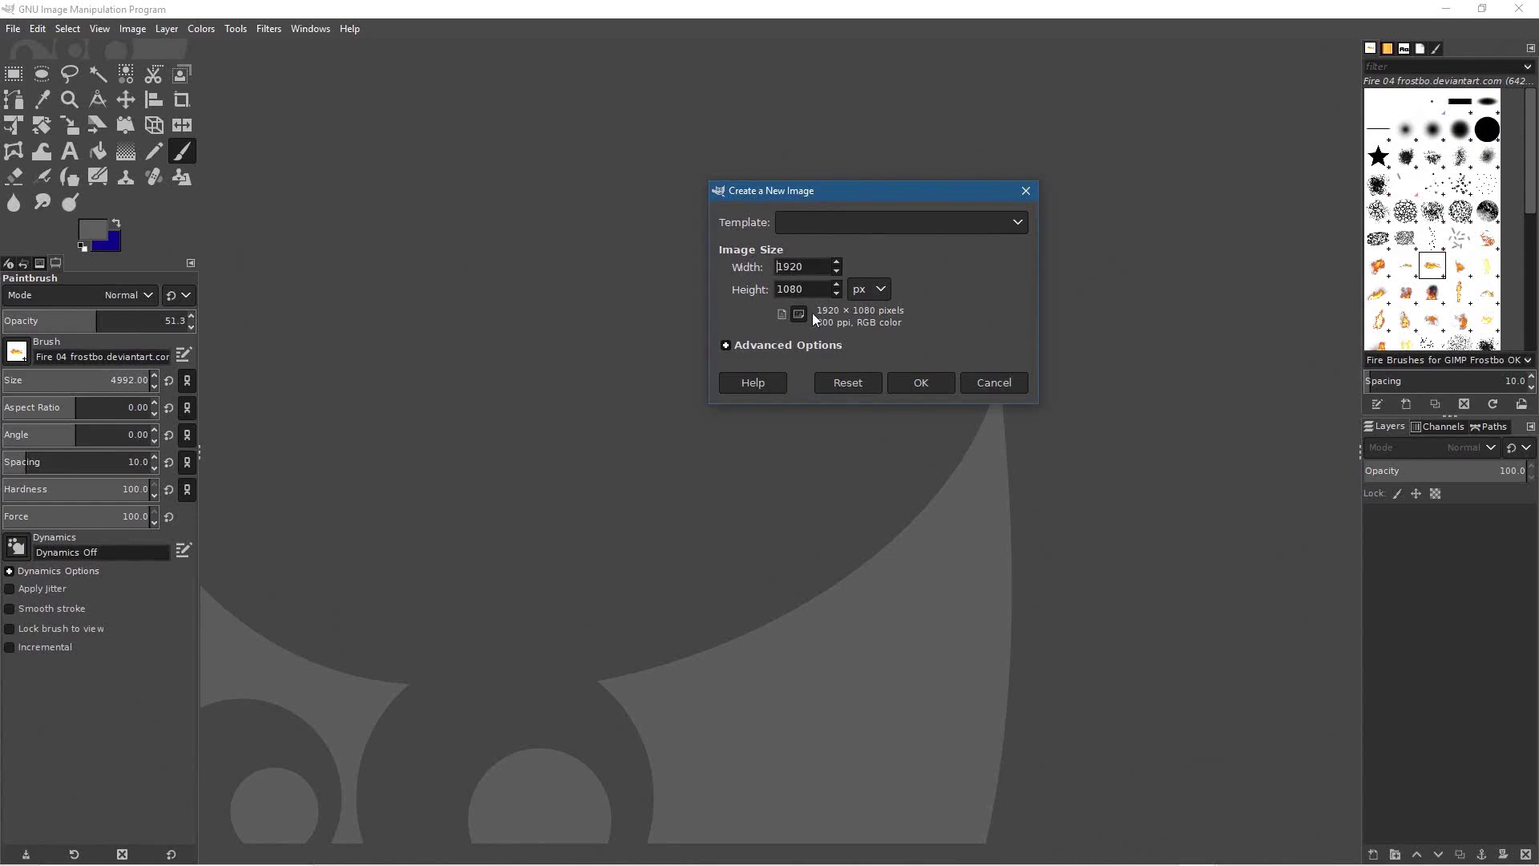
left_click(767, 344)
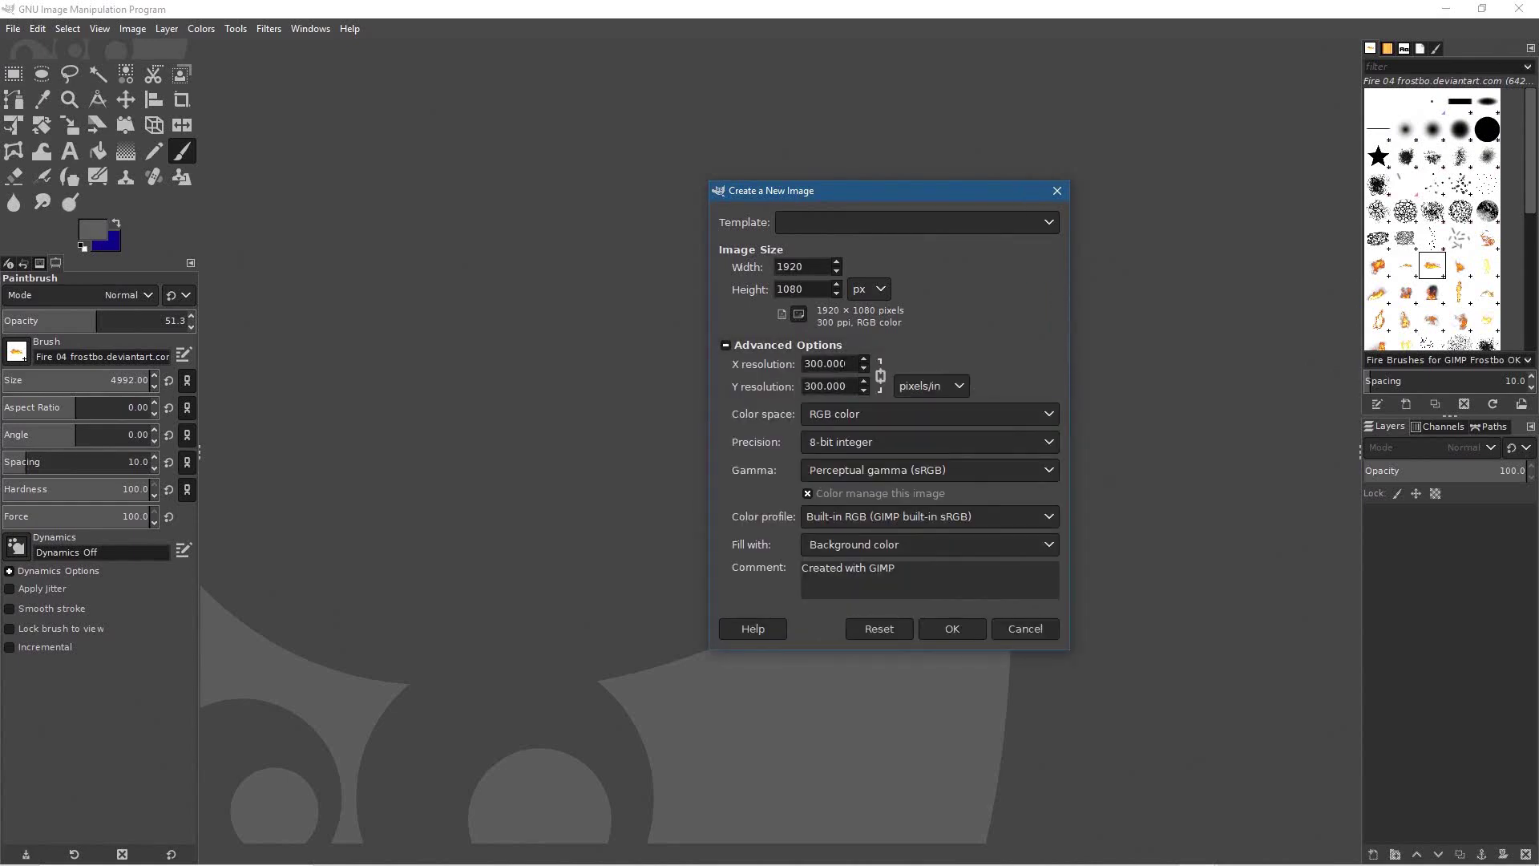
type("72")
left_click(826, 385)
left_click(862, 546)
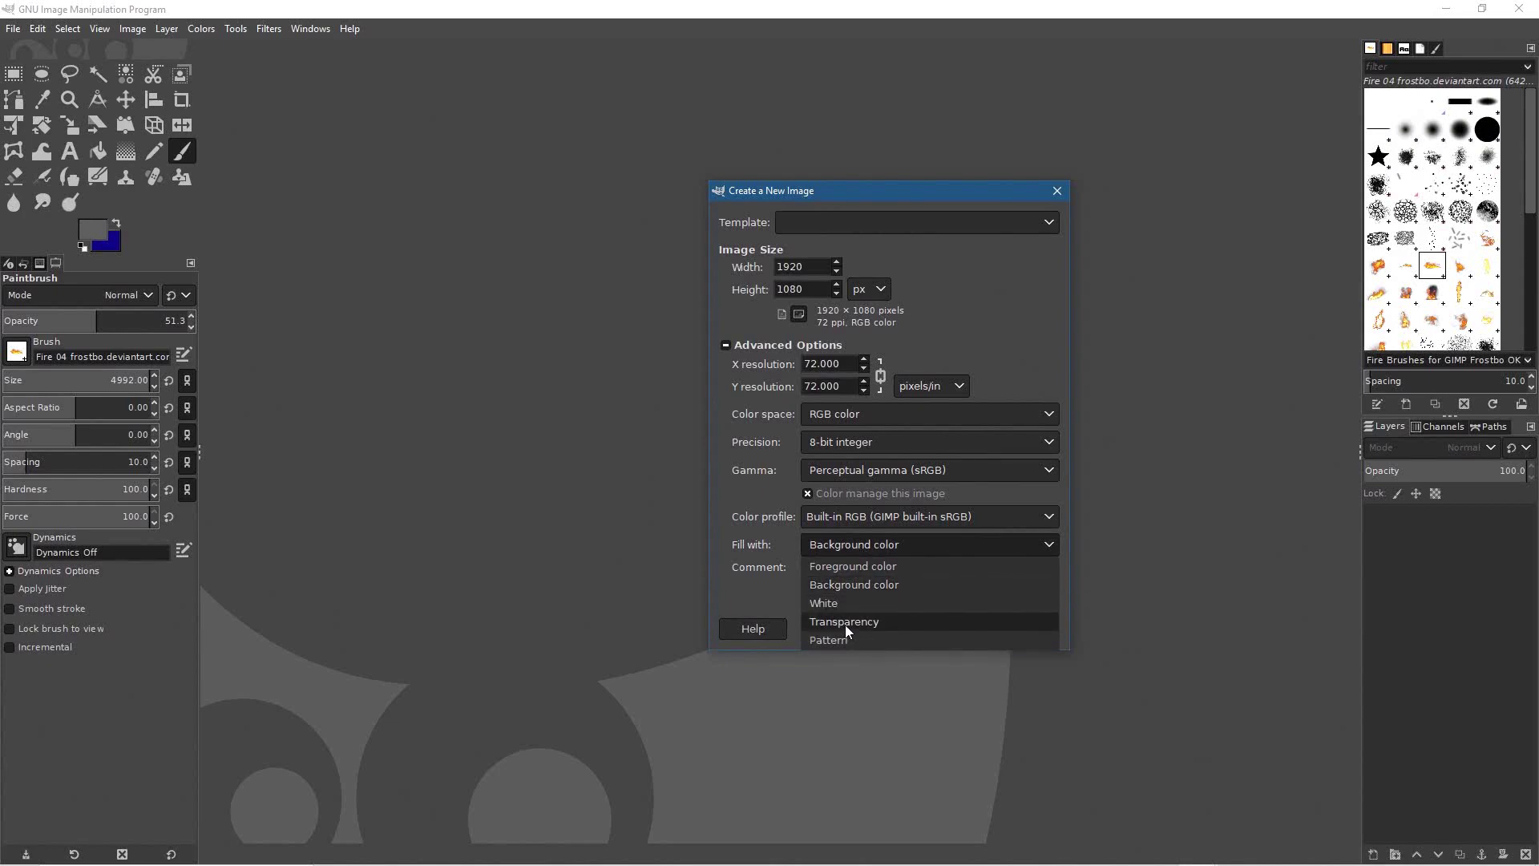
left_click(843, 602)
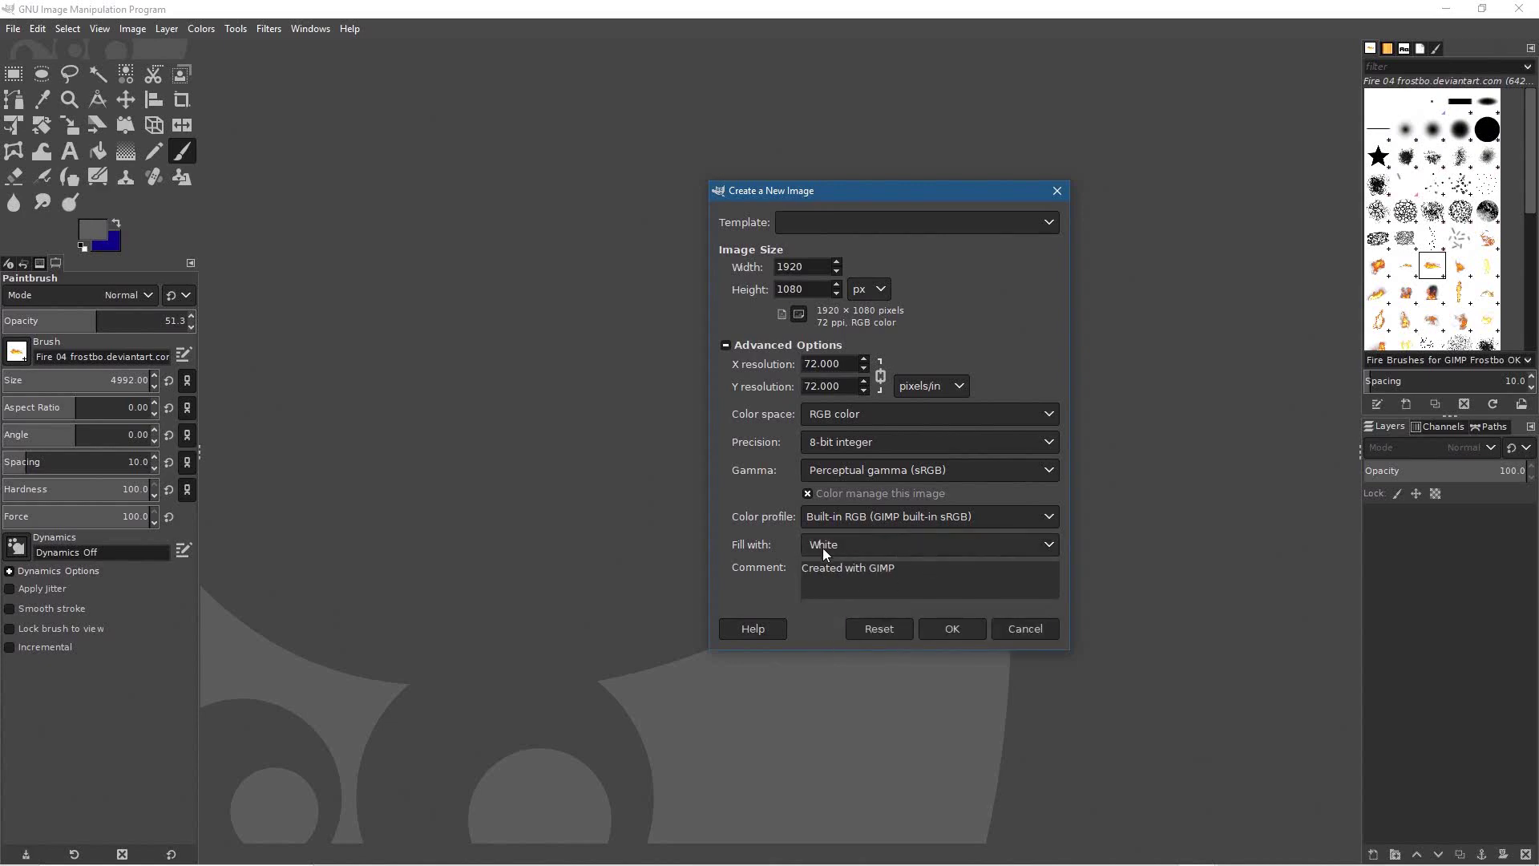
left_click(967, 630)
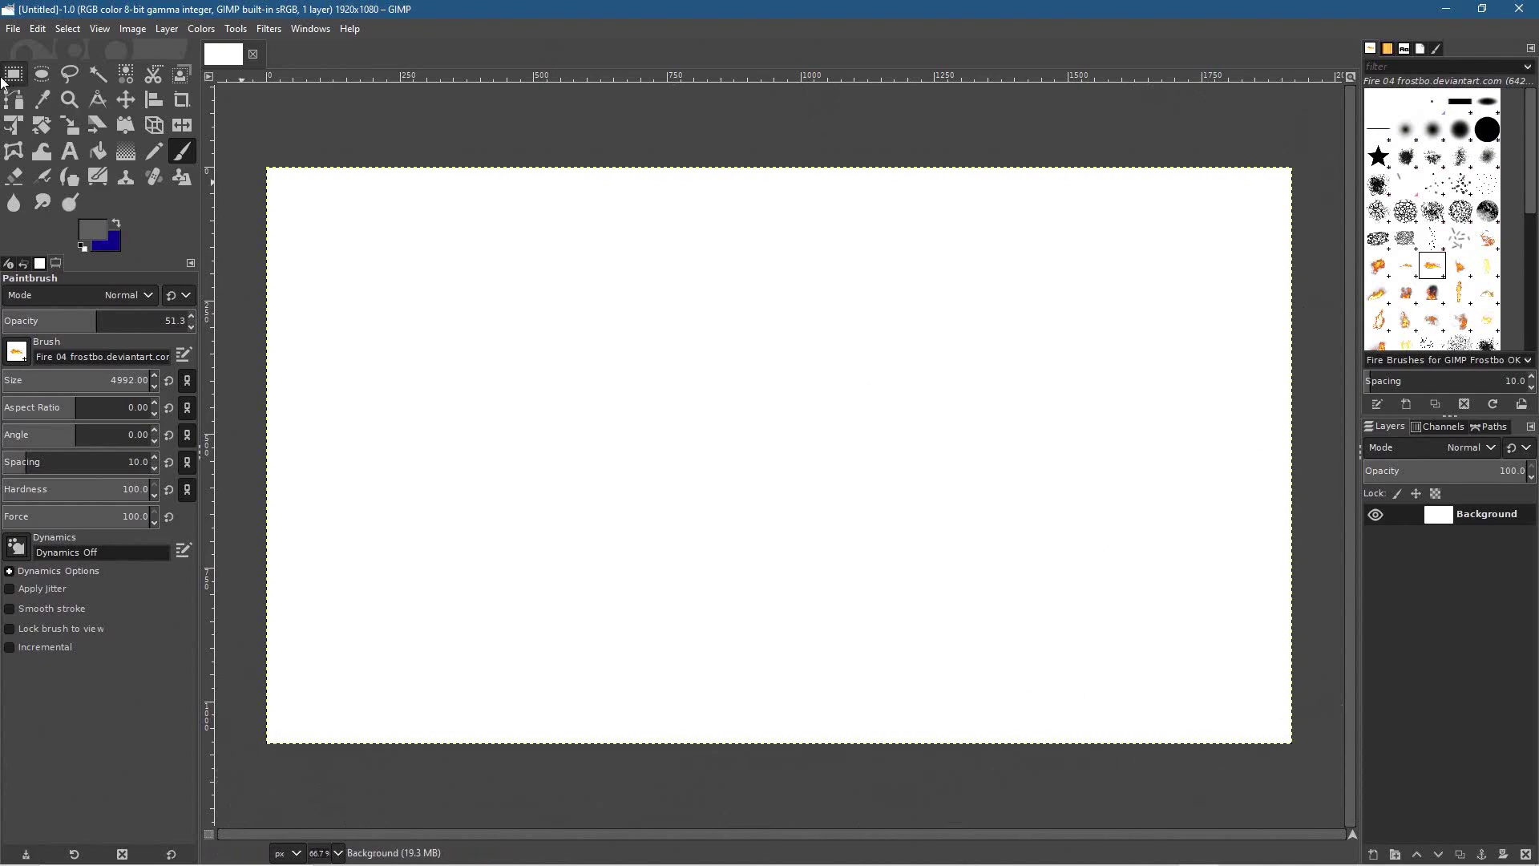
Set the foreground color to black (000000) and bucket-fill the Background layer with it.
left_click(98, 151)
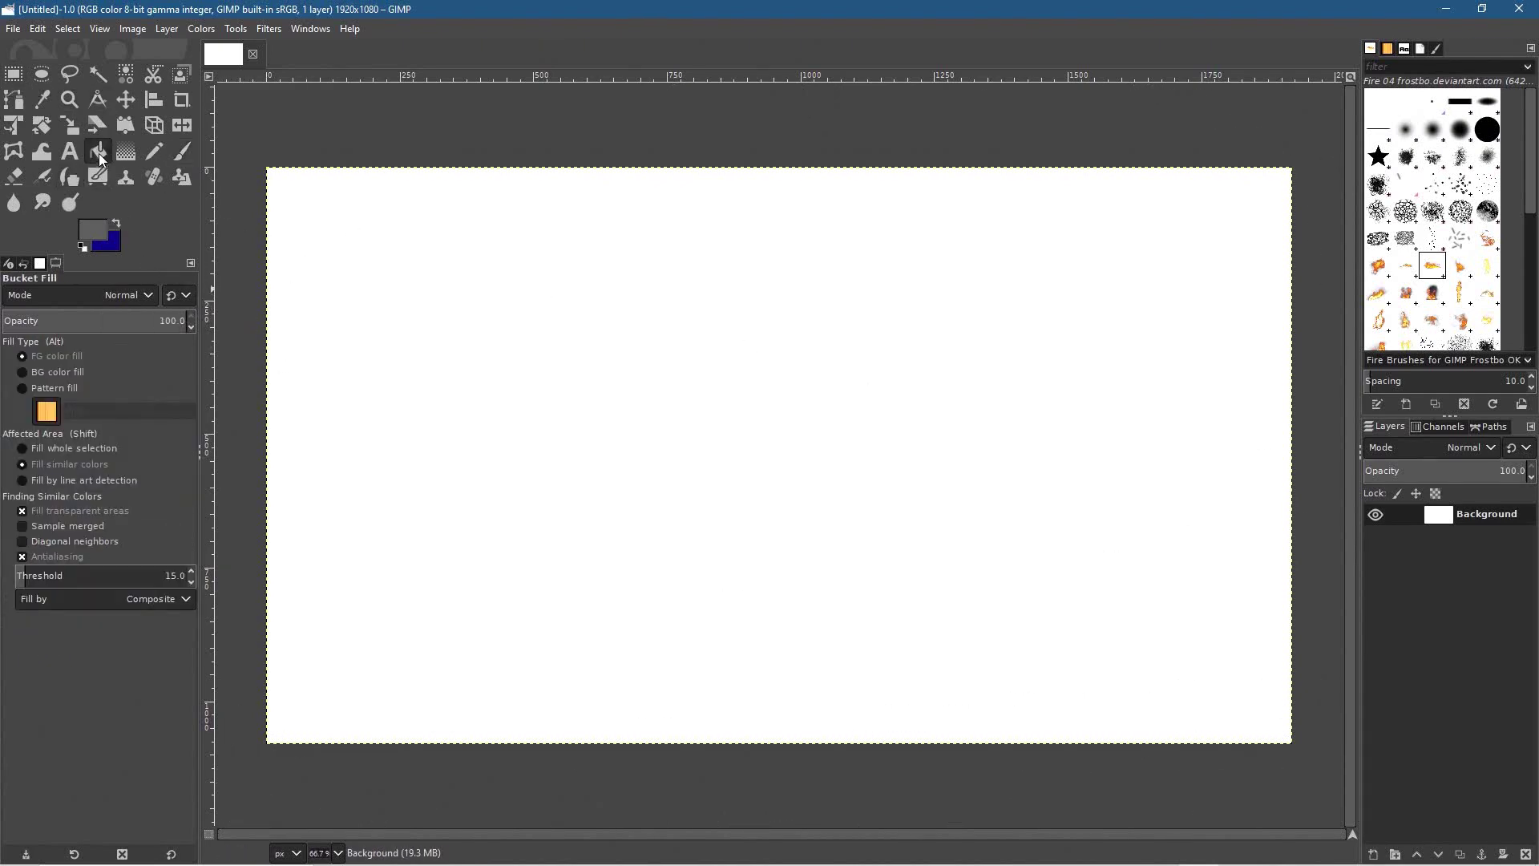
left_click(88, 230)
left_click(214, 319)
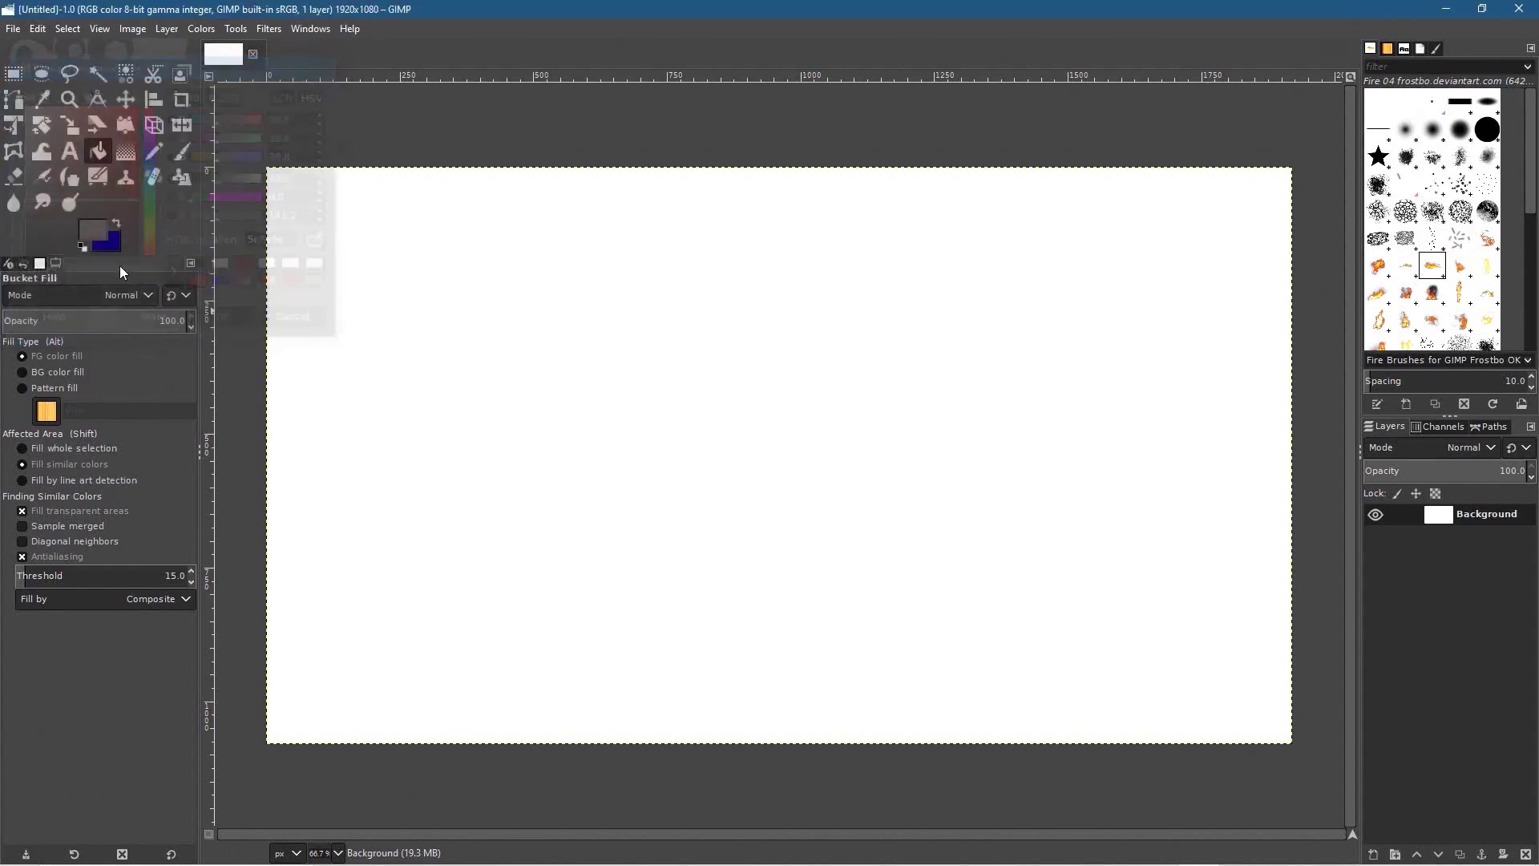
left_click(87, 227)
left_click(50, 256)
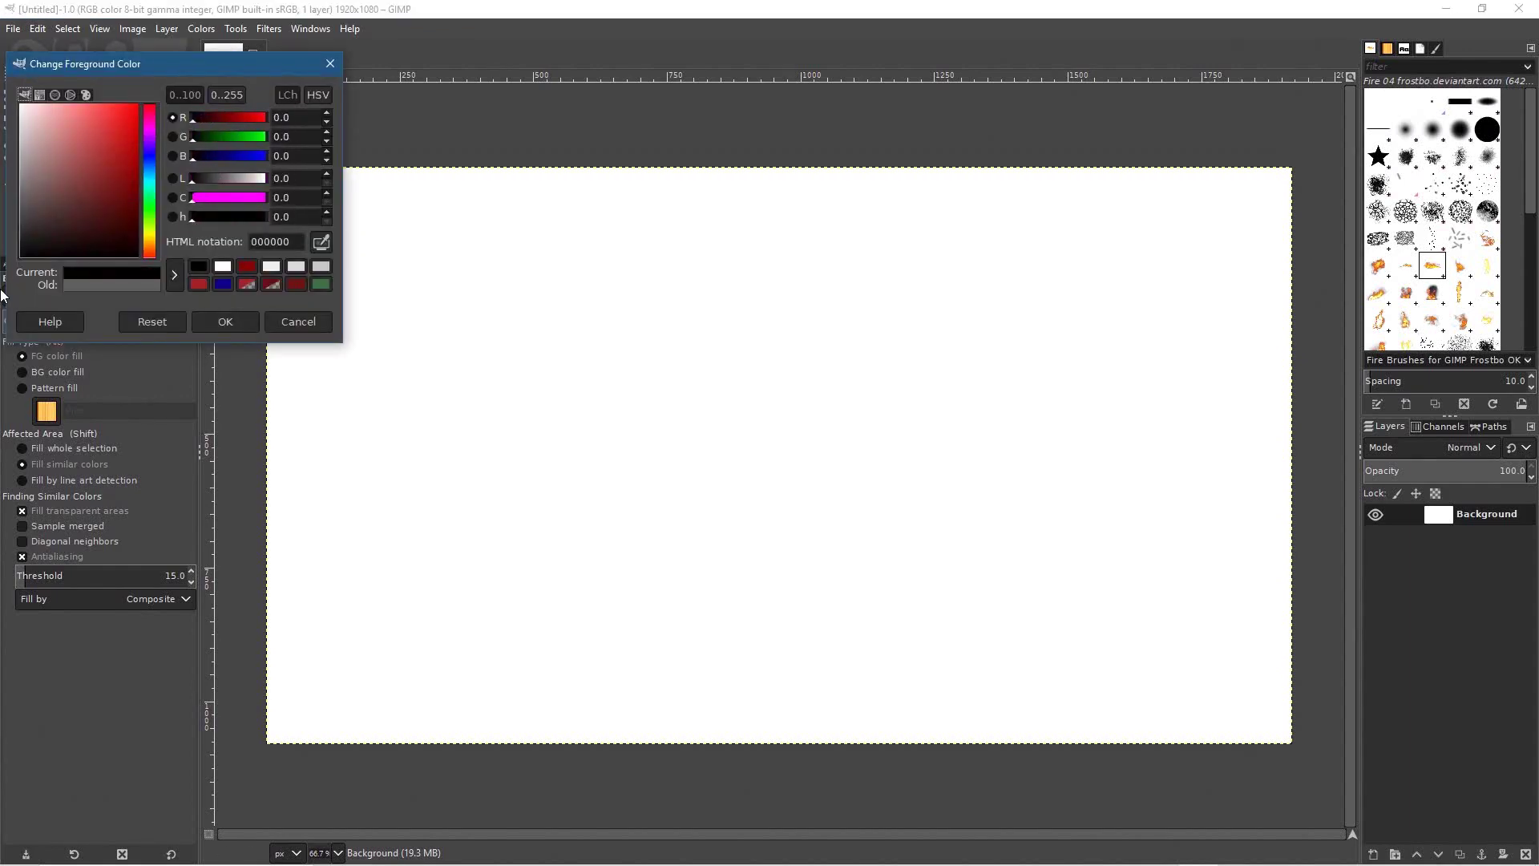
left_click(224, 321)
left_click(545, 356)
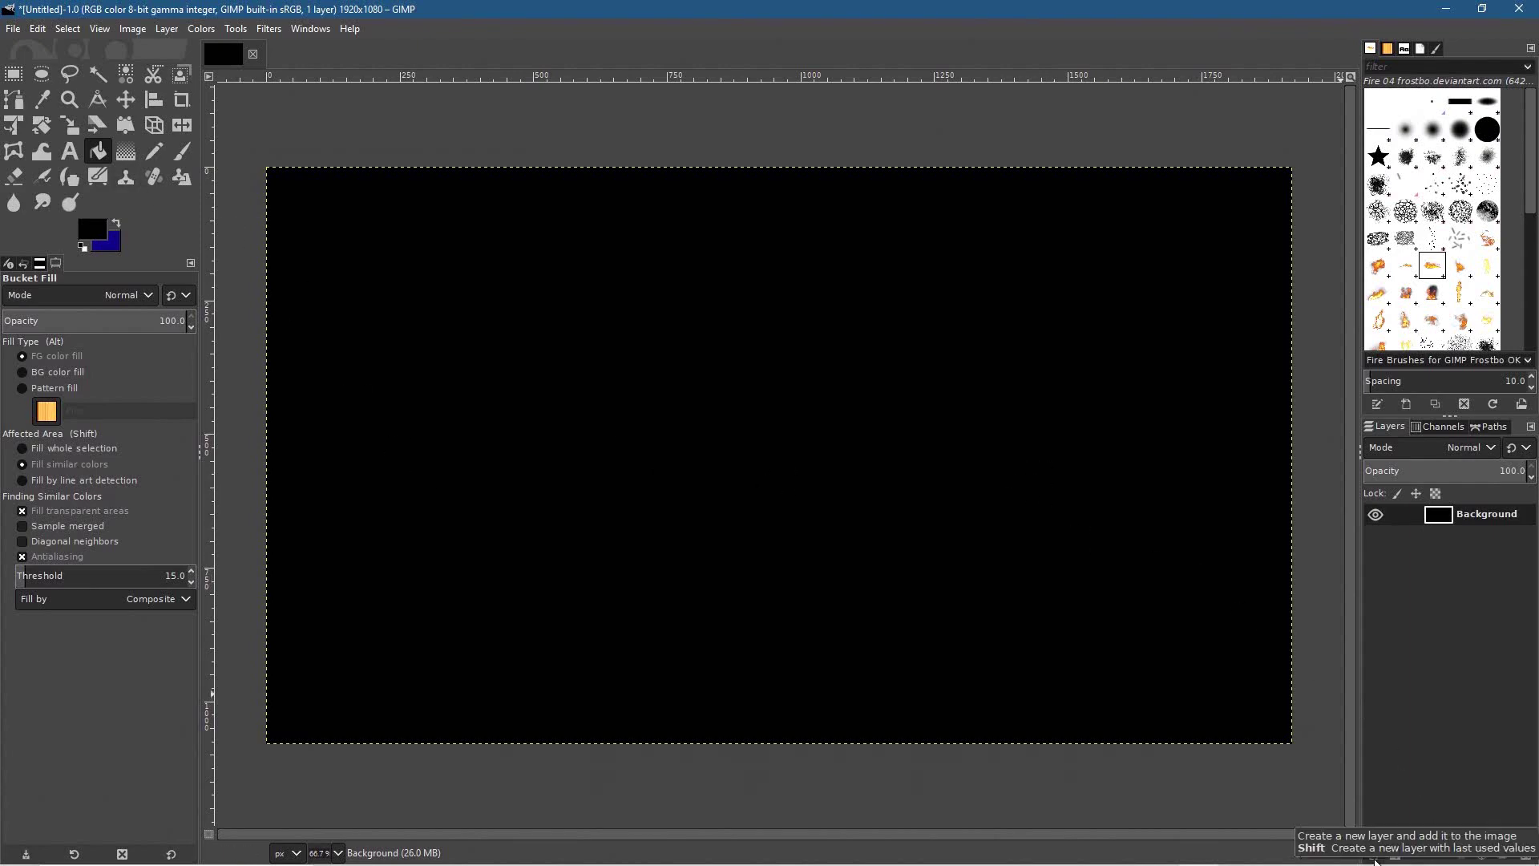
Add a new 1920 × 1080 px layer filled with transparency above the Background.
left_click(1376, 861)
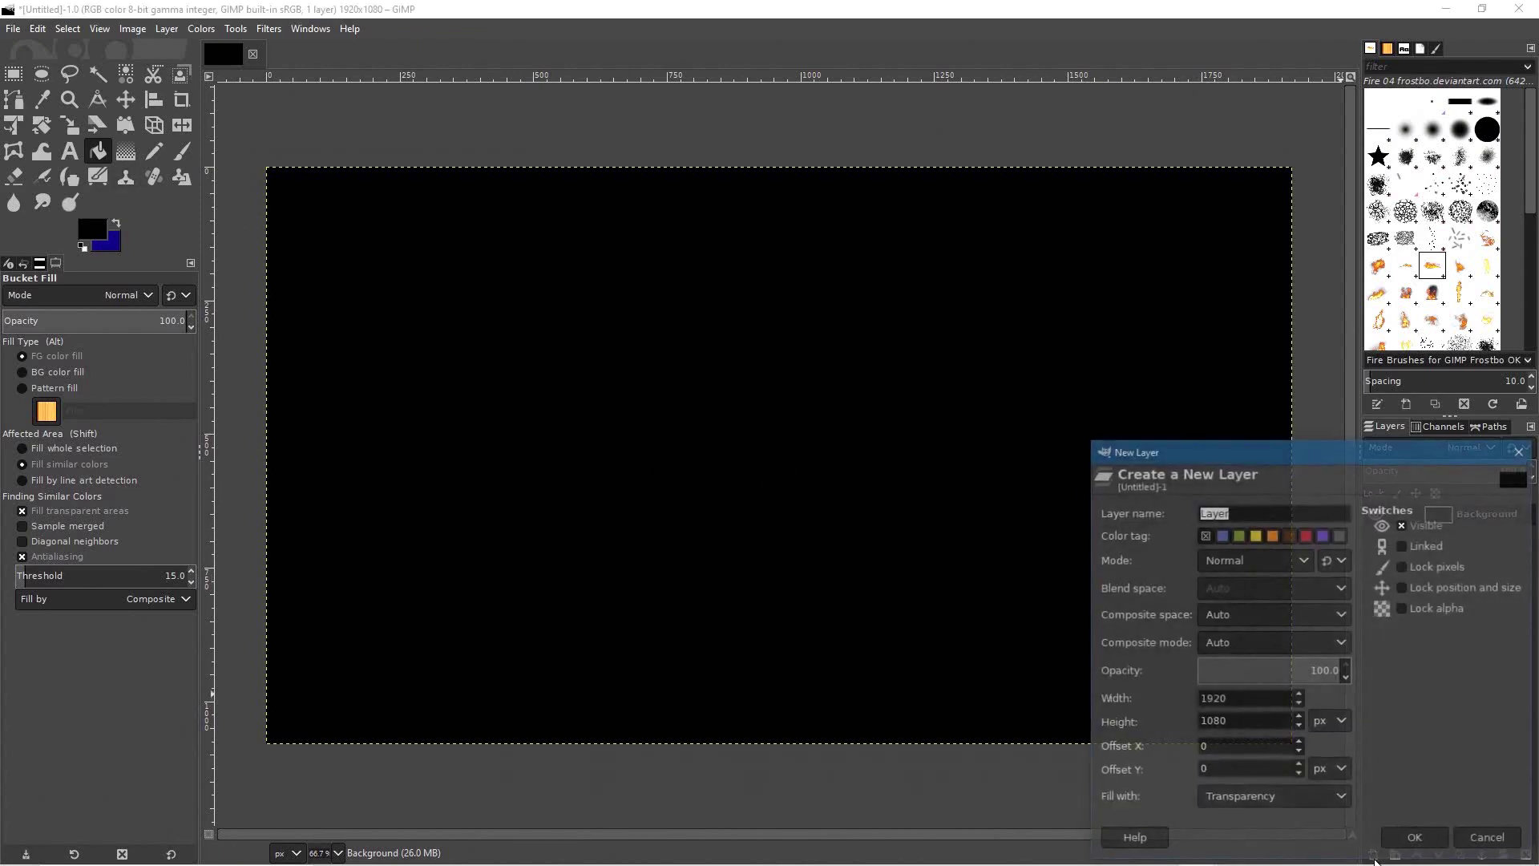
left_click(1275, 799)
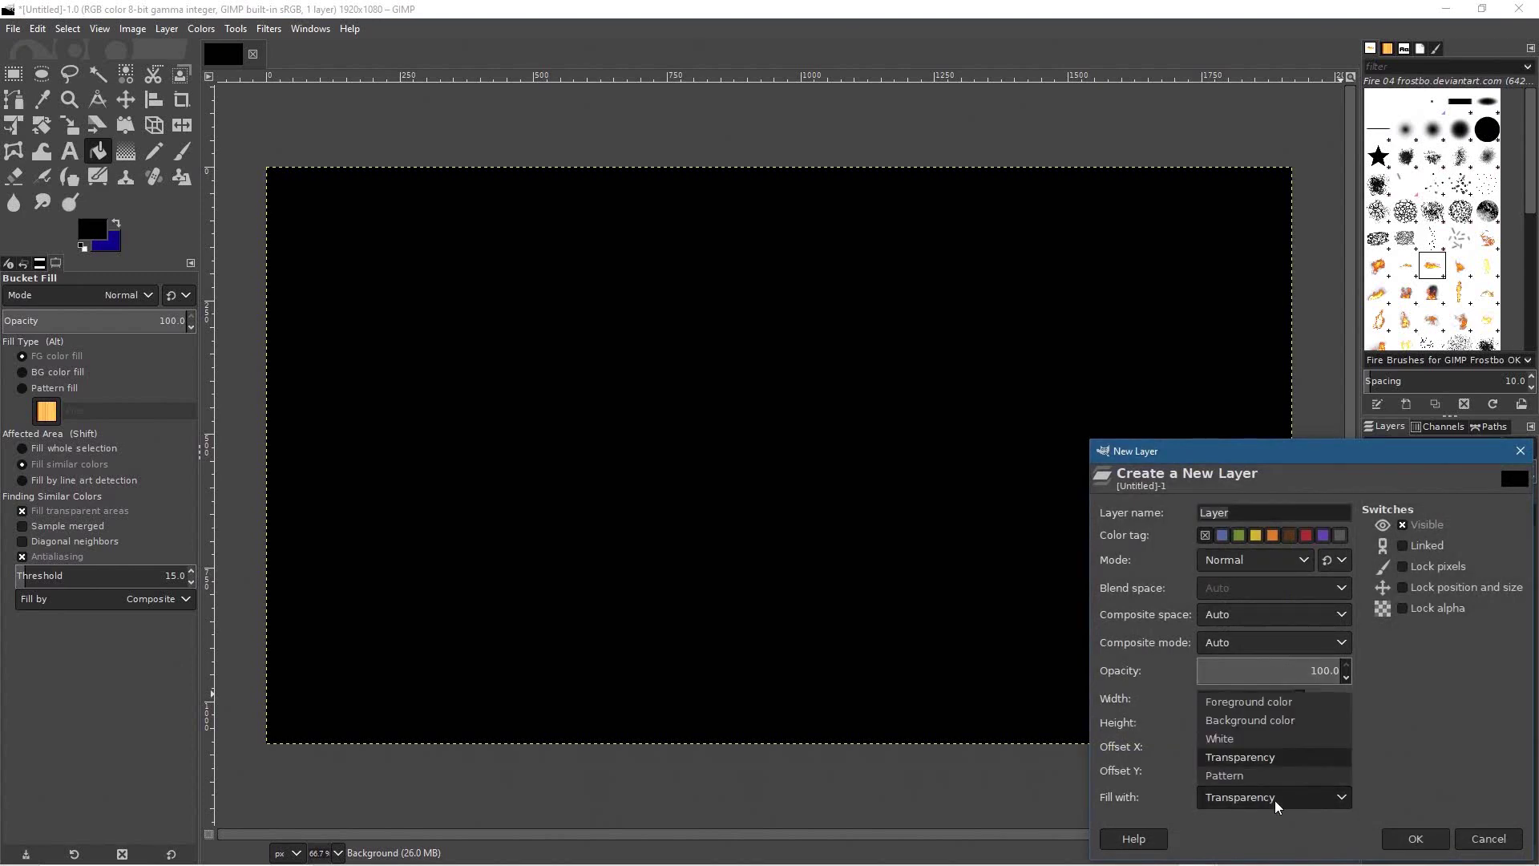
left_click(1249, 756)
left_click(1413, 838)
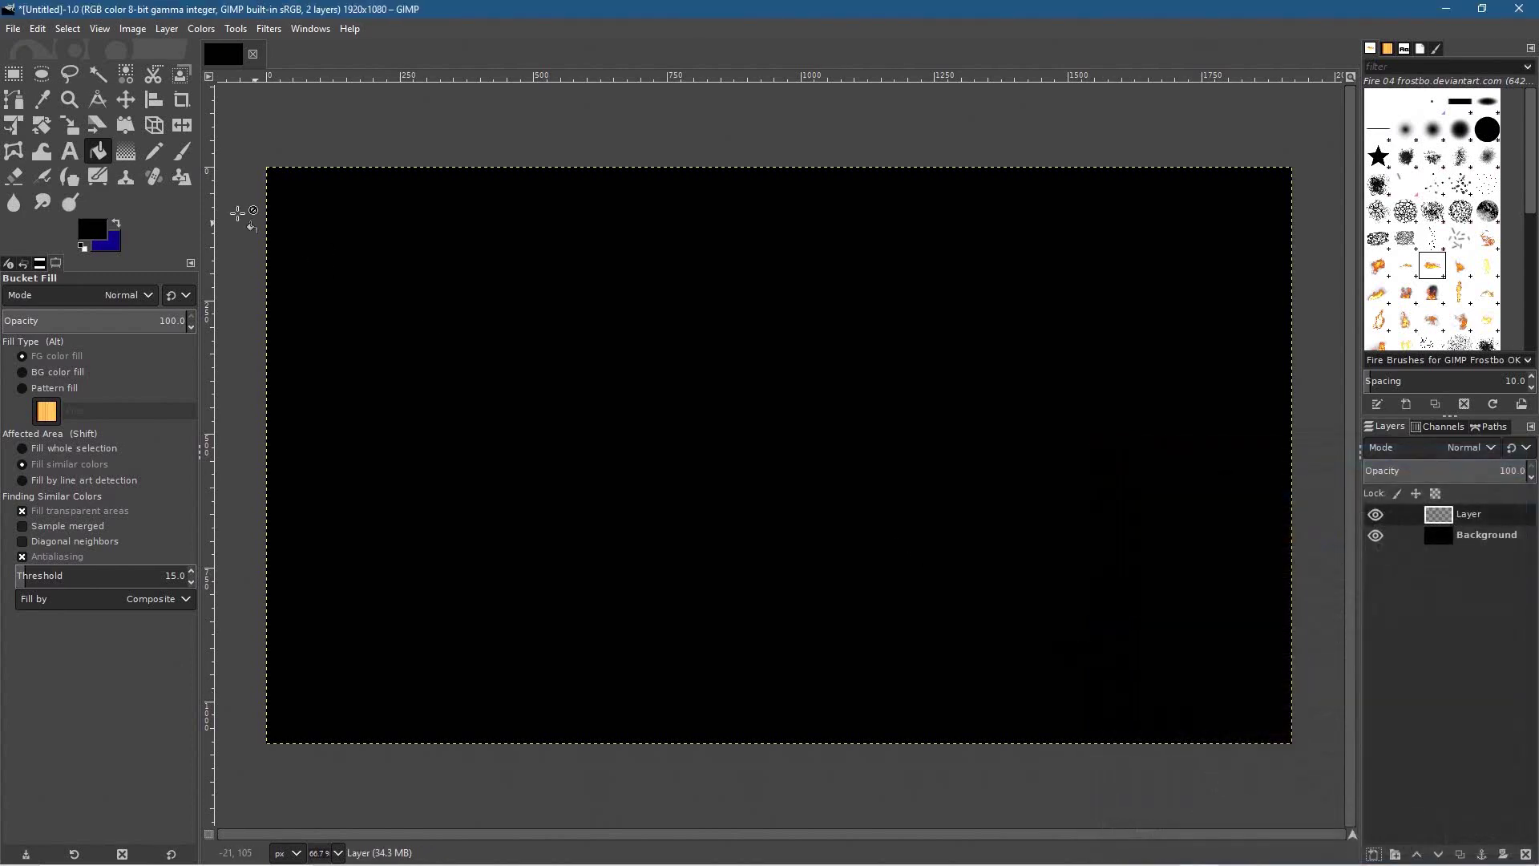
Save the image as fire text - 01 in the GIMP 2.10 Fire Text Tutorial folder on the Desktop.
left_click(13, 28)
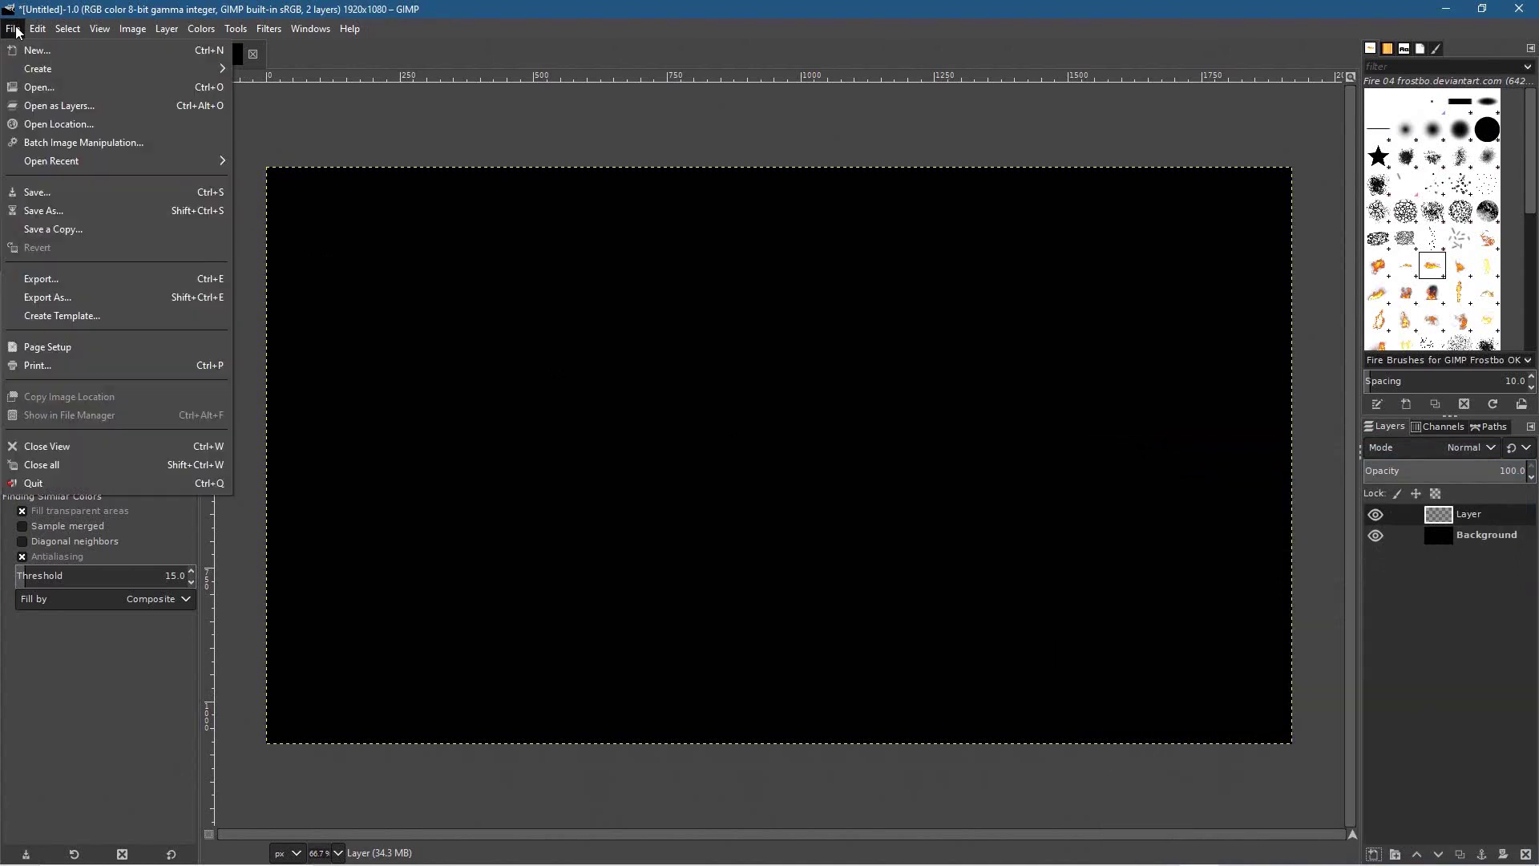
left_click(65, 210)
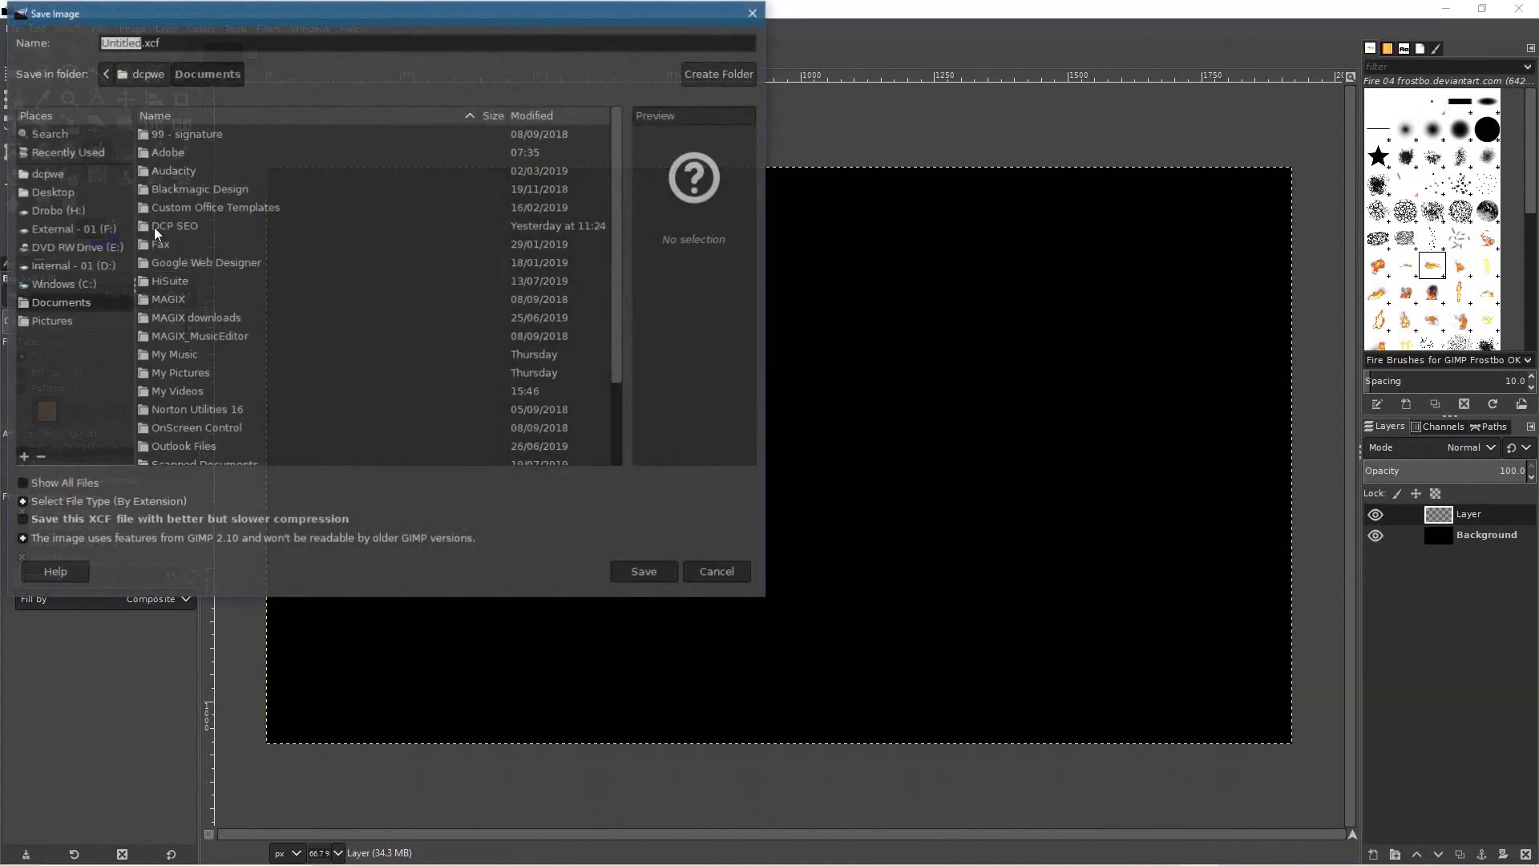
left_click(60, 194)
double_click(223, 223)
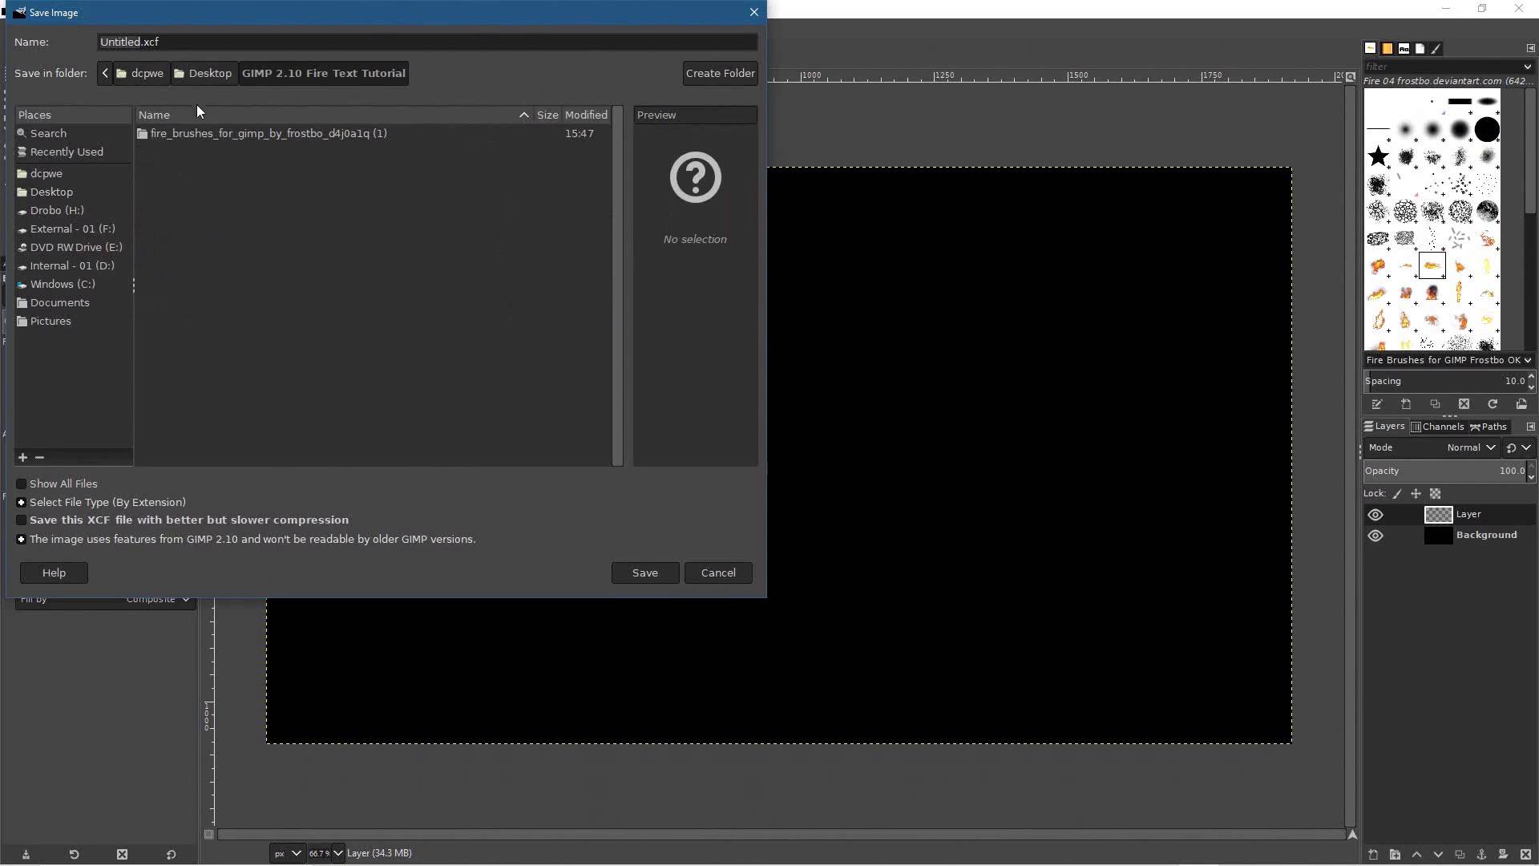
left_click(28, 42)
type("fire text - 01")
left_click(639, 572)
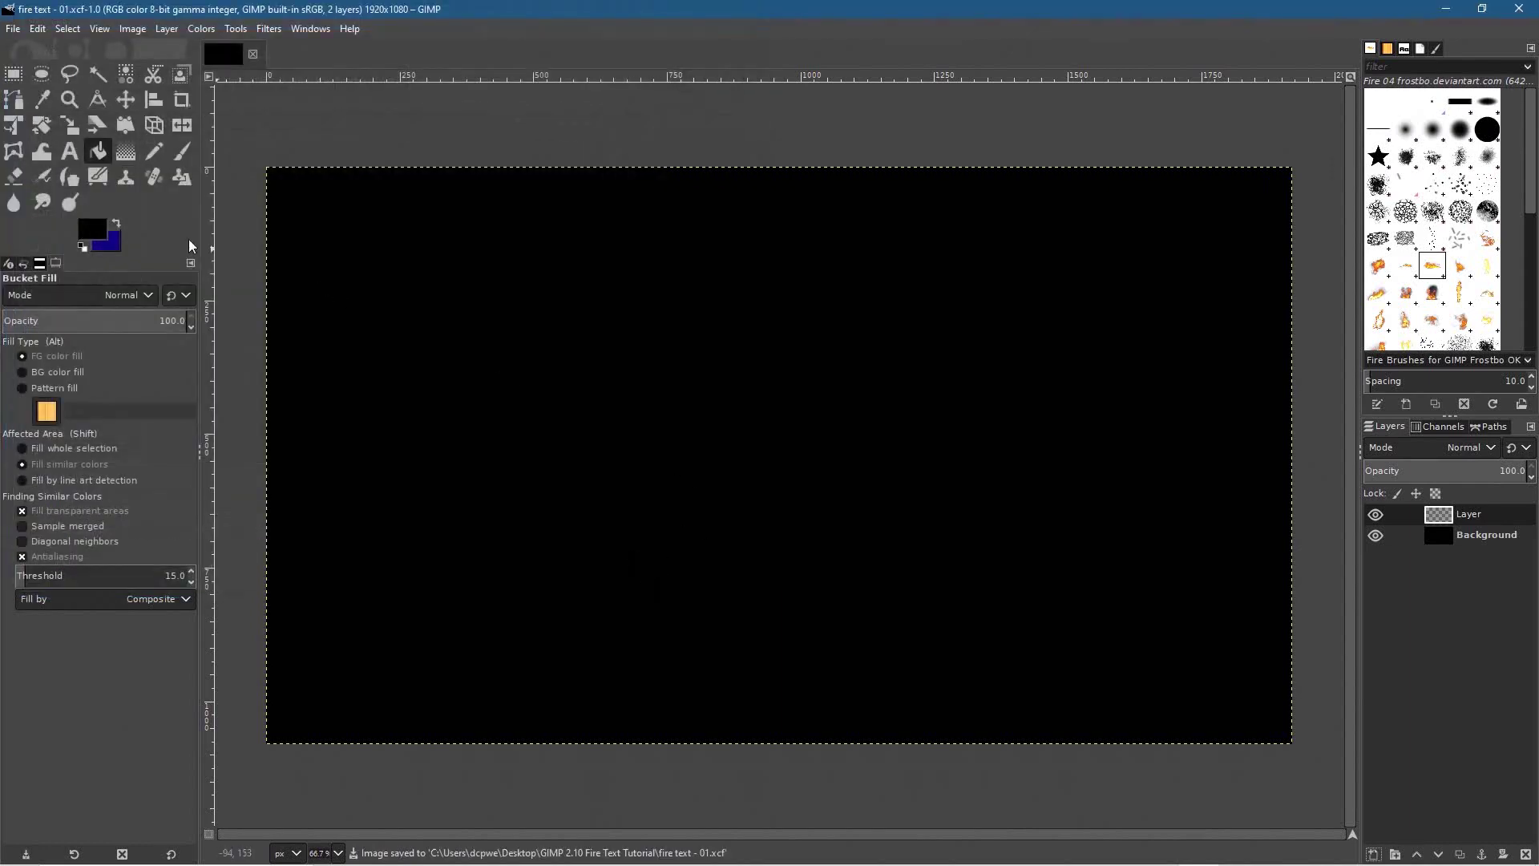
Rename the new transparent layer as Text.
double_click(1480, 517)
type("Text")
key("Return")
Add the text FIRE TEXT to the canvas in the BolsterBold font at 440 px.
left_click(71, 152)
left_click(16, 300)
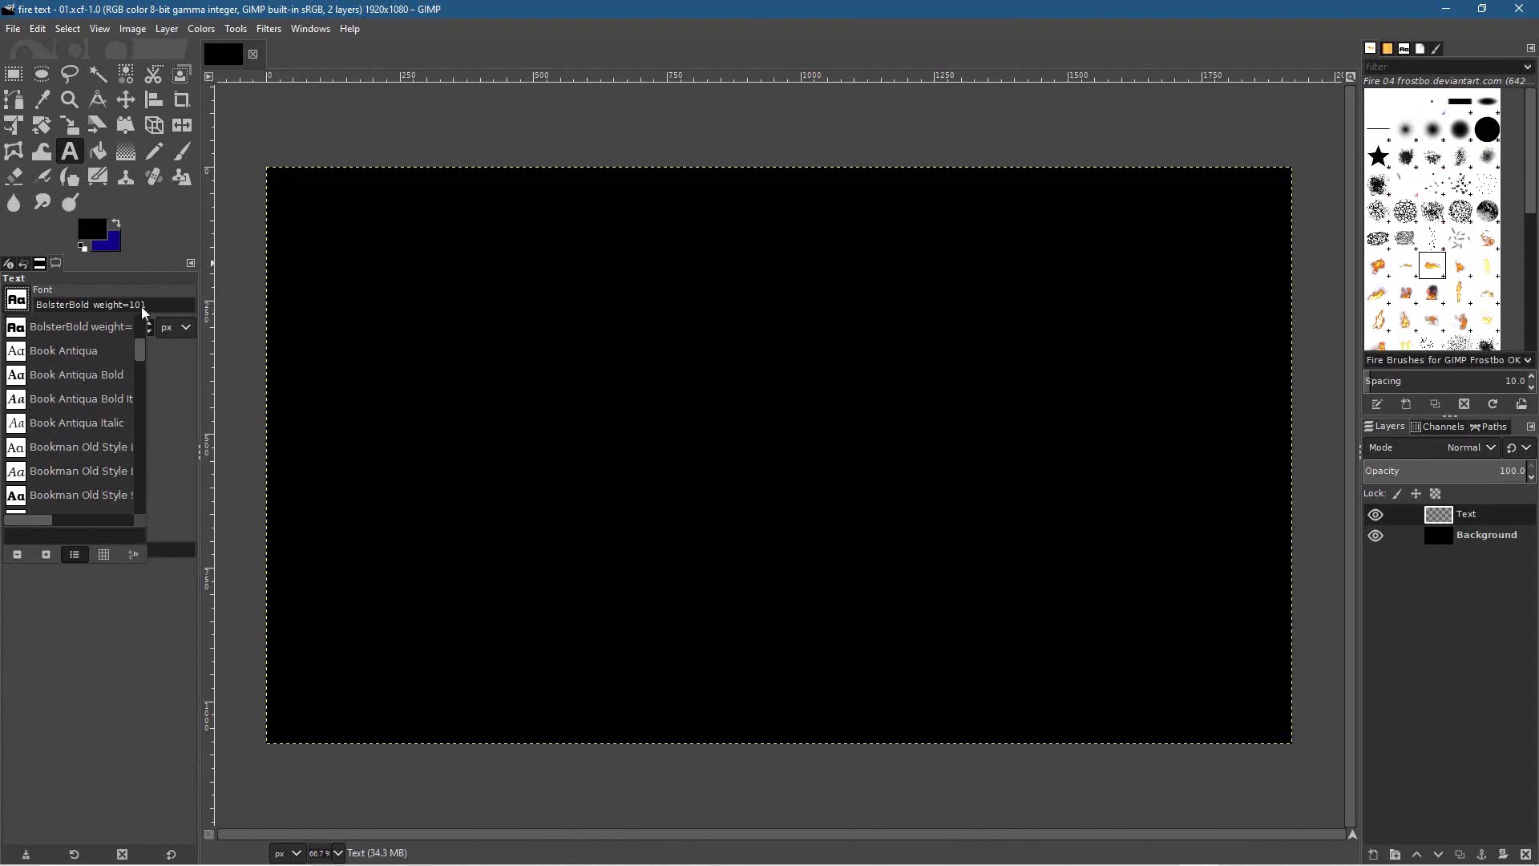
left_click(161, 267)
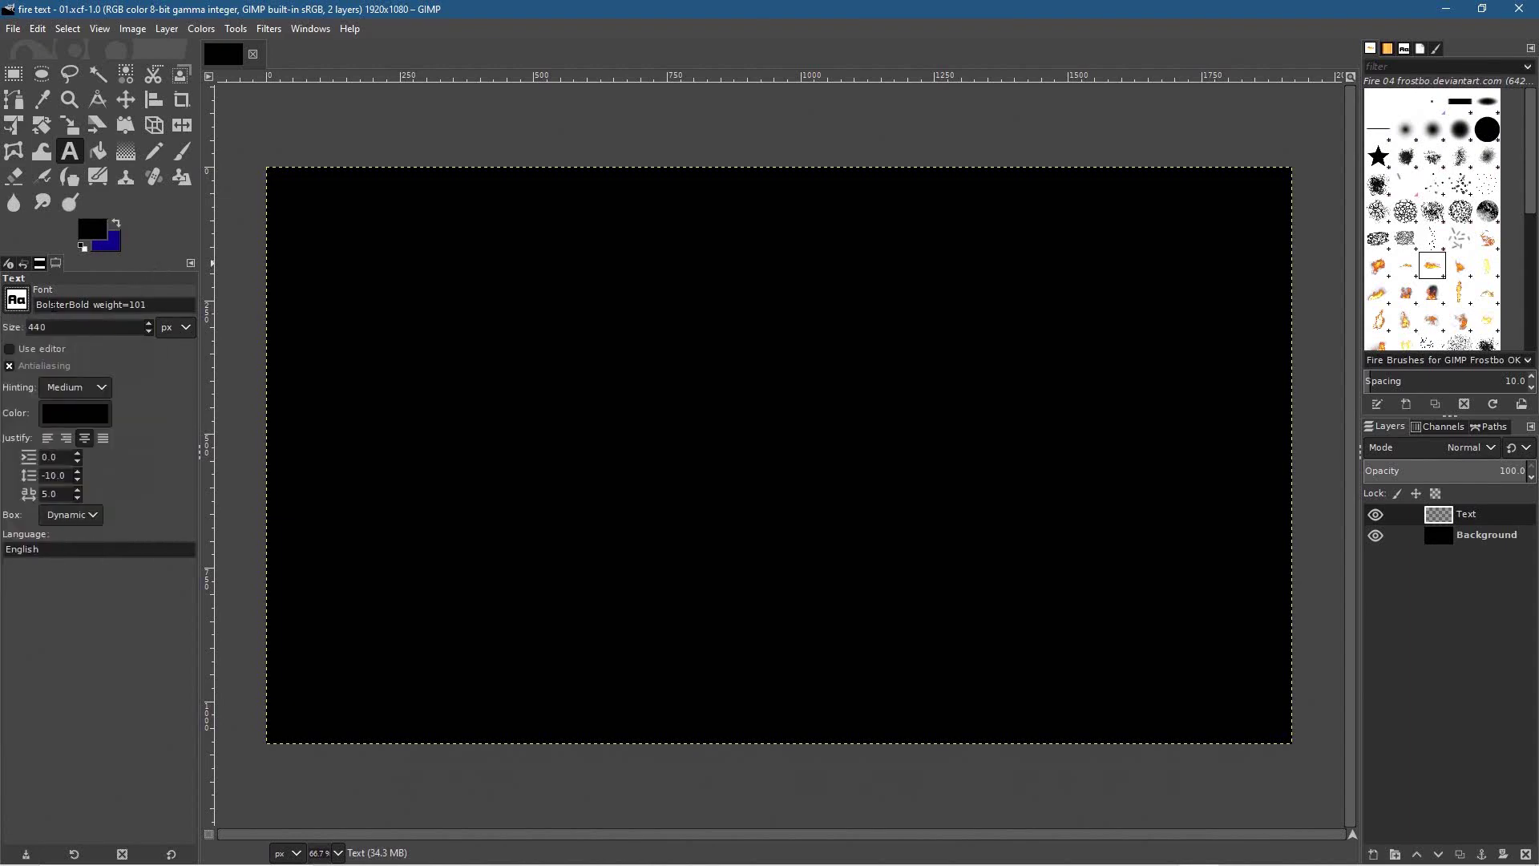
left_click(16, 300)
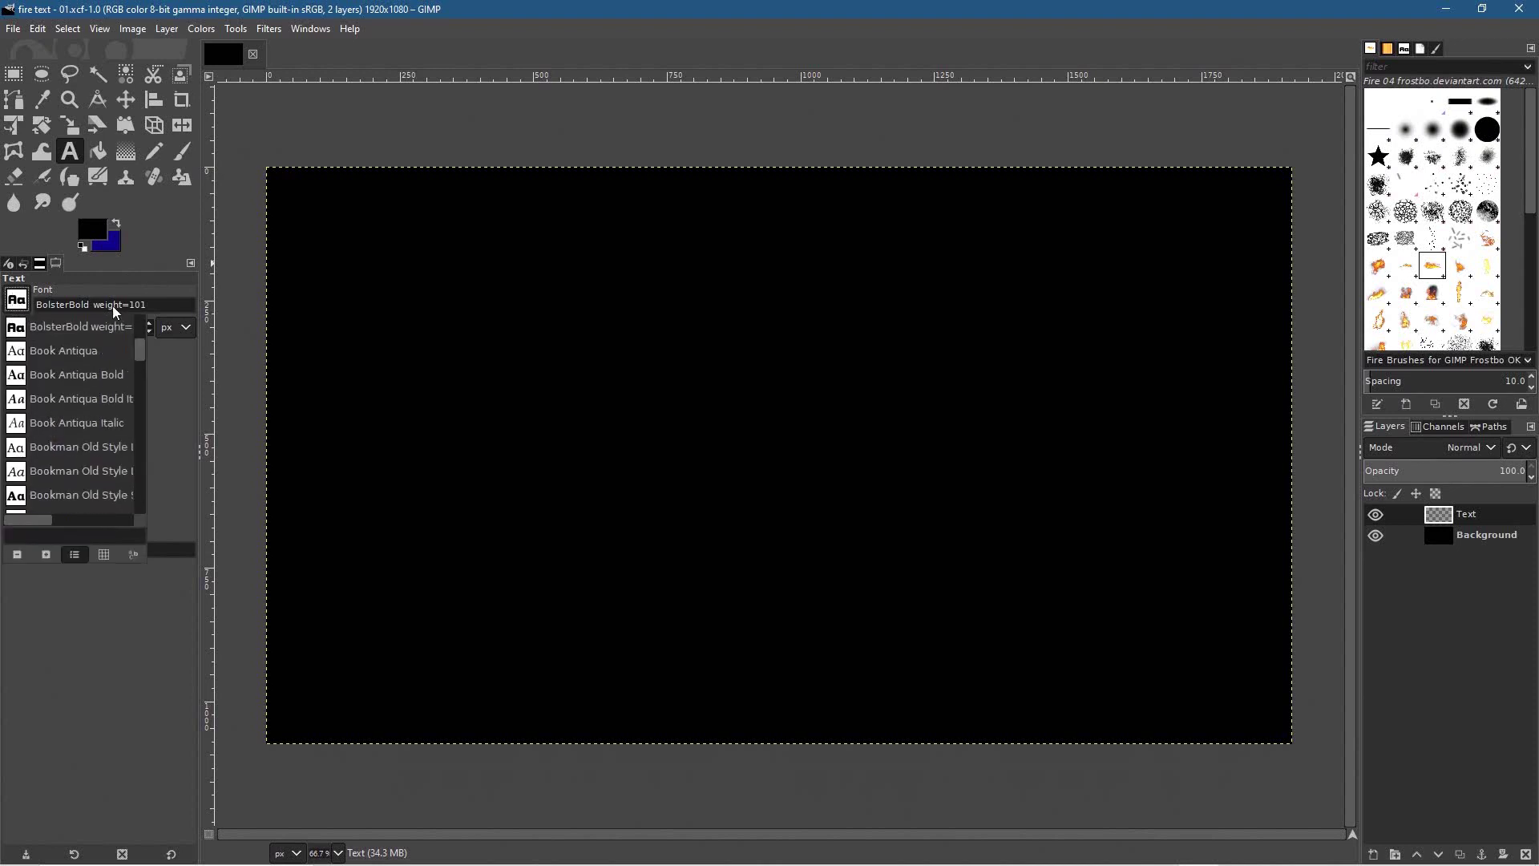
left_click(133, 272)
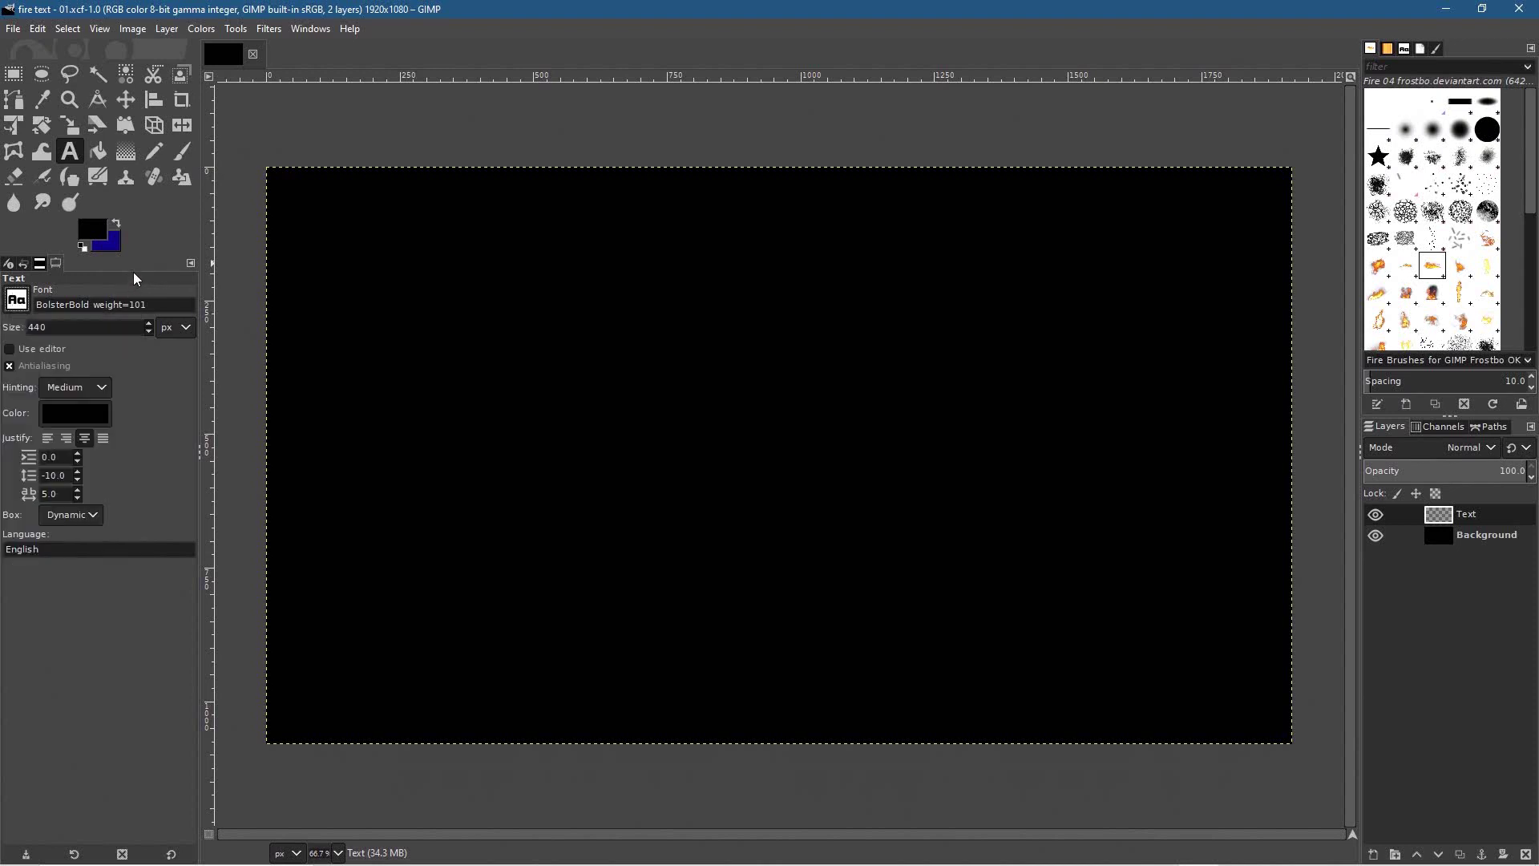
left_click(399, 423)
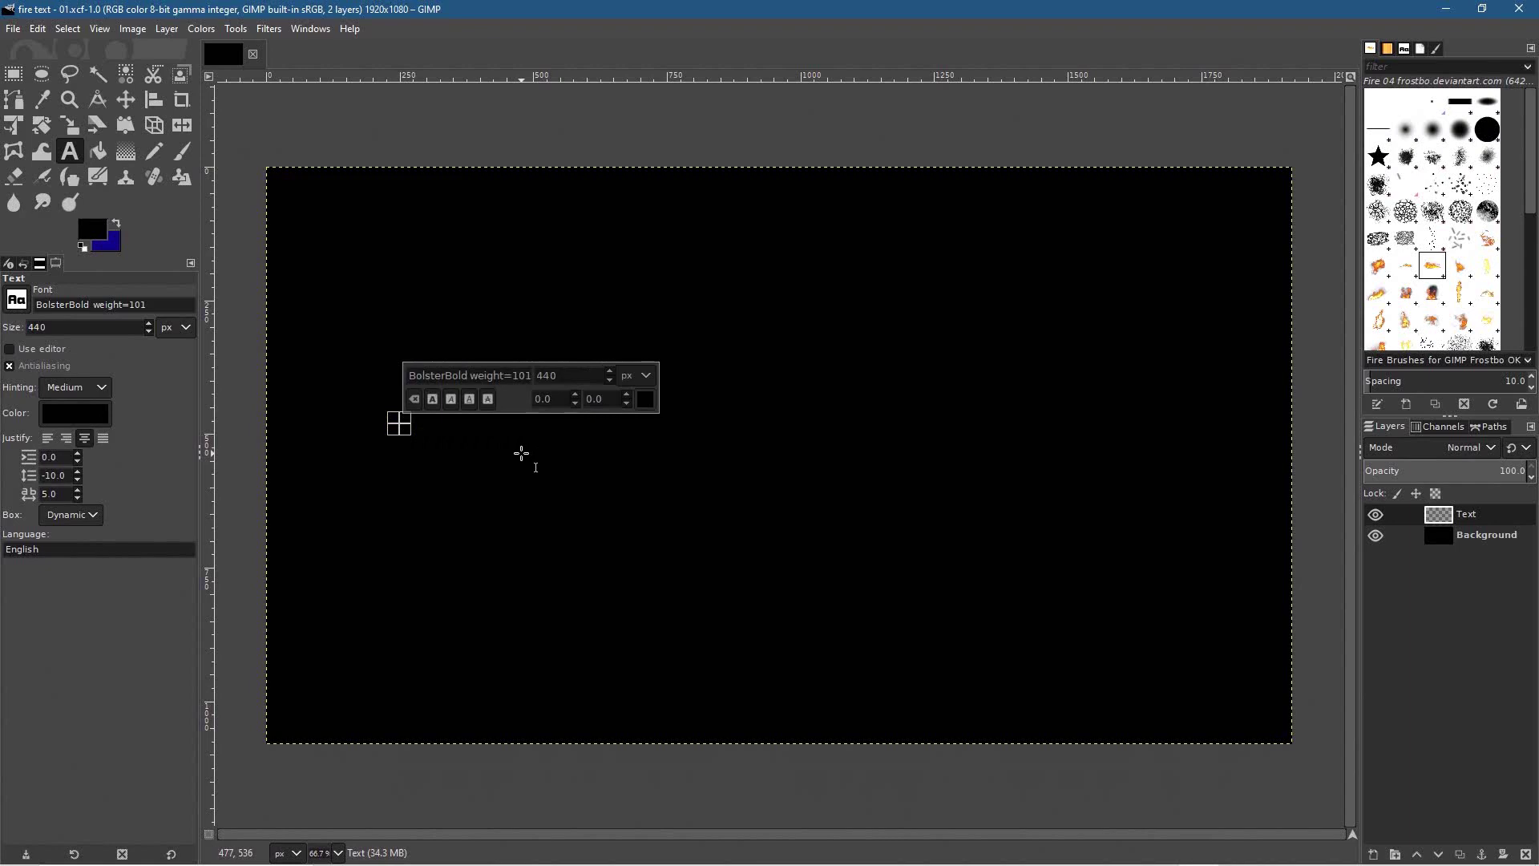
type("FIRE")
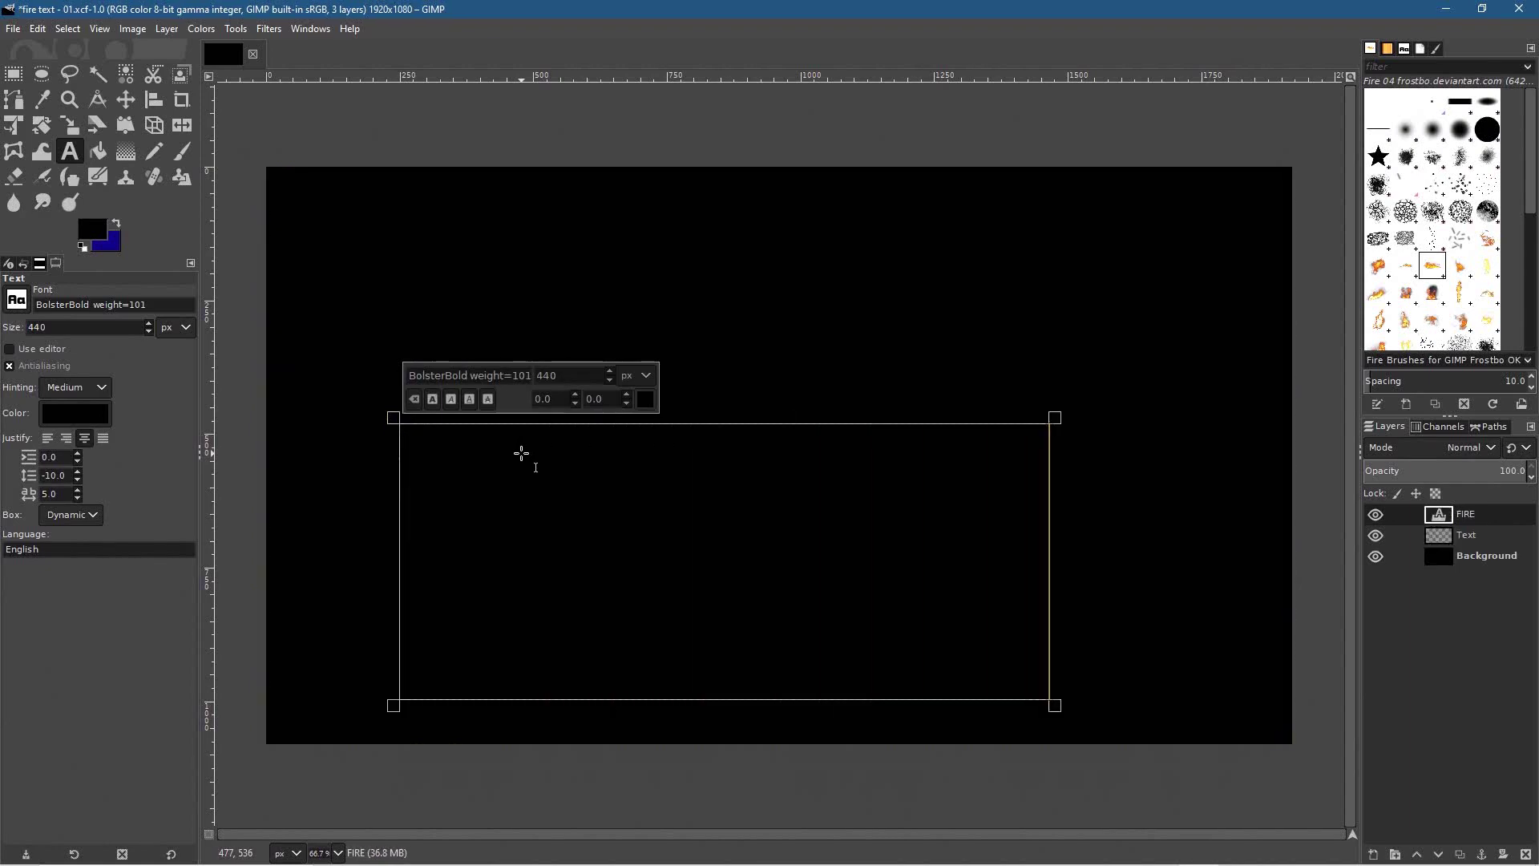
type(" TEXT")
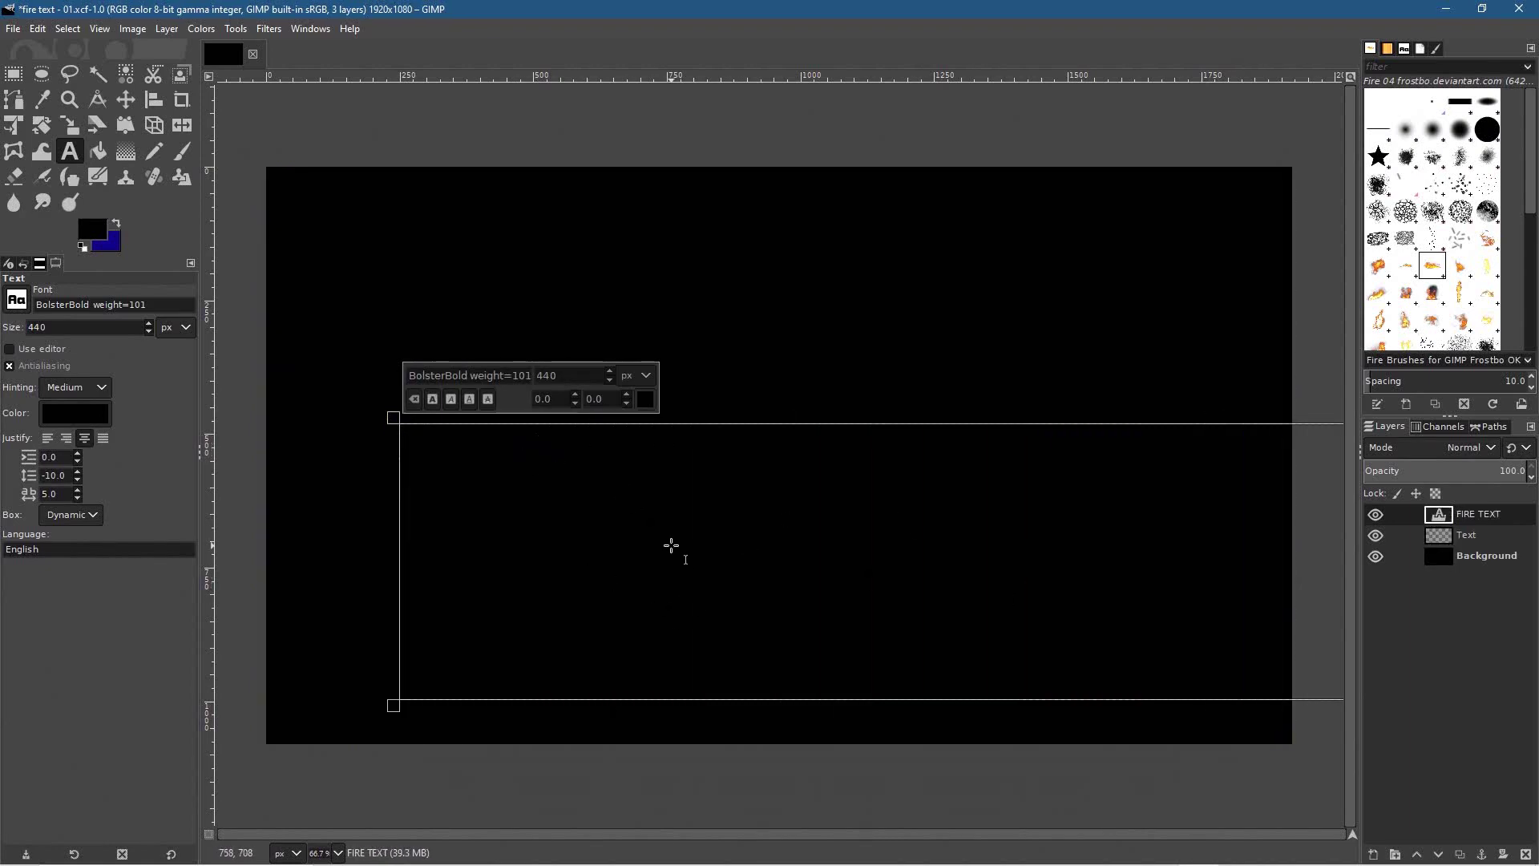
Recolor all of the FIRE TEXT lettering white (ffffff) and set its size to 320 px.
key("ctrl+a")
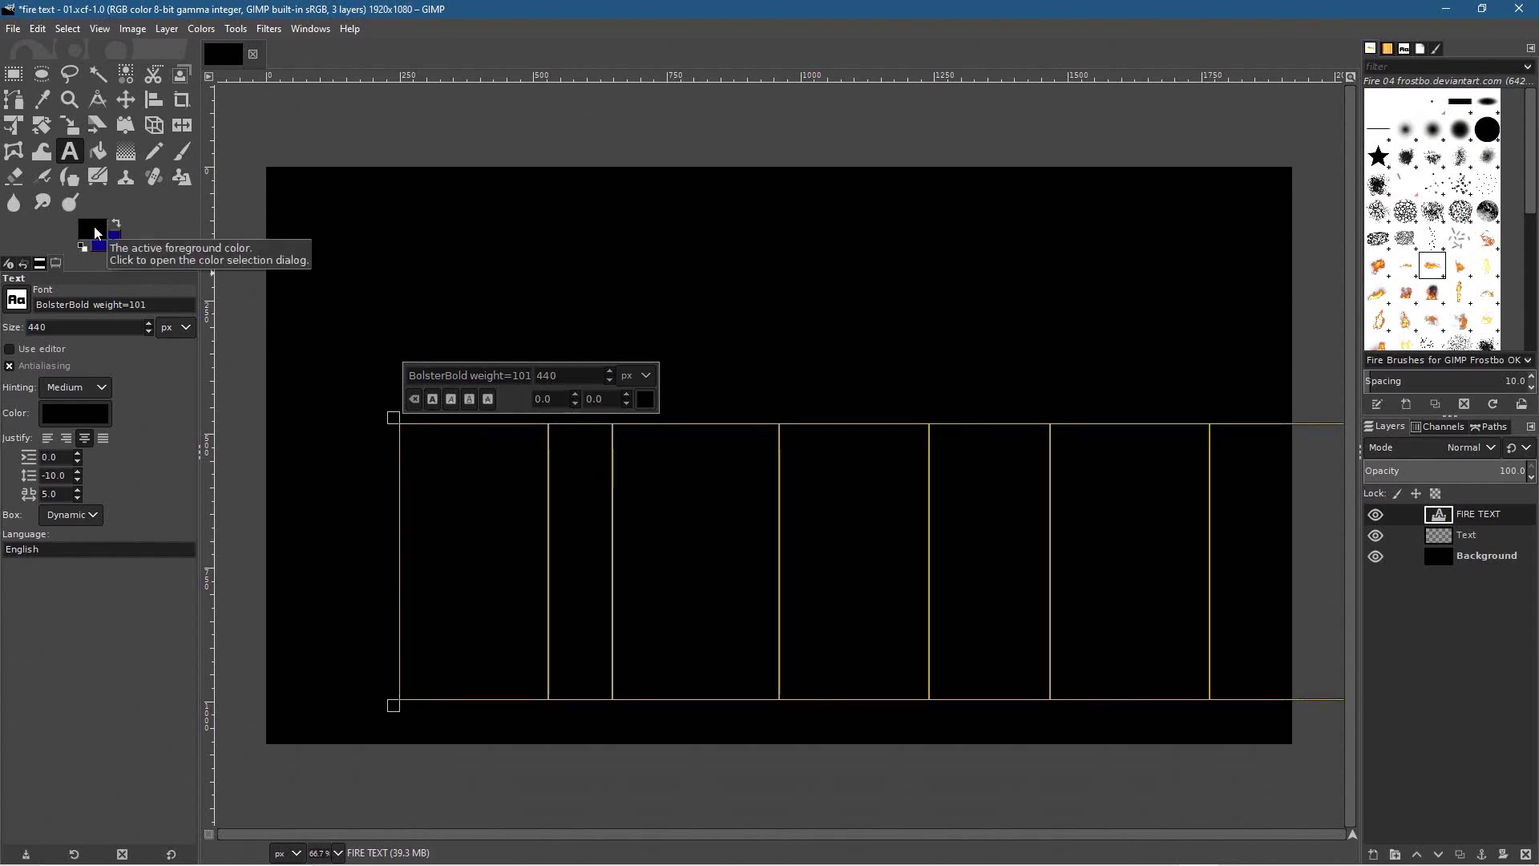
left_click(645, 400)
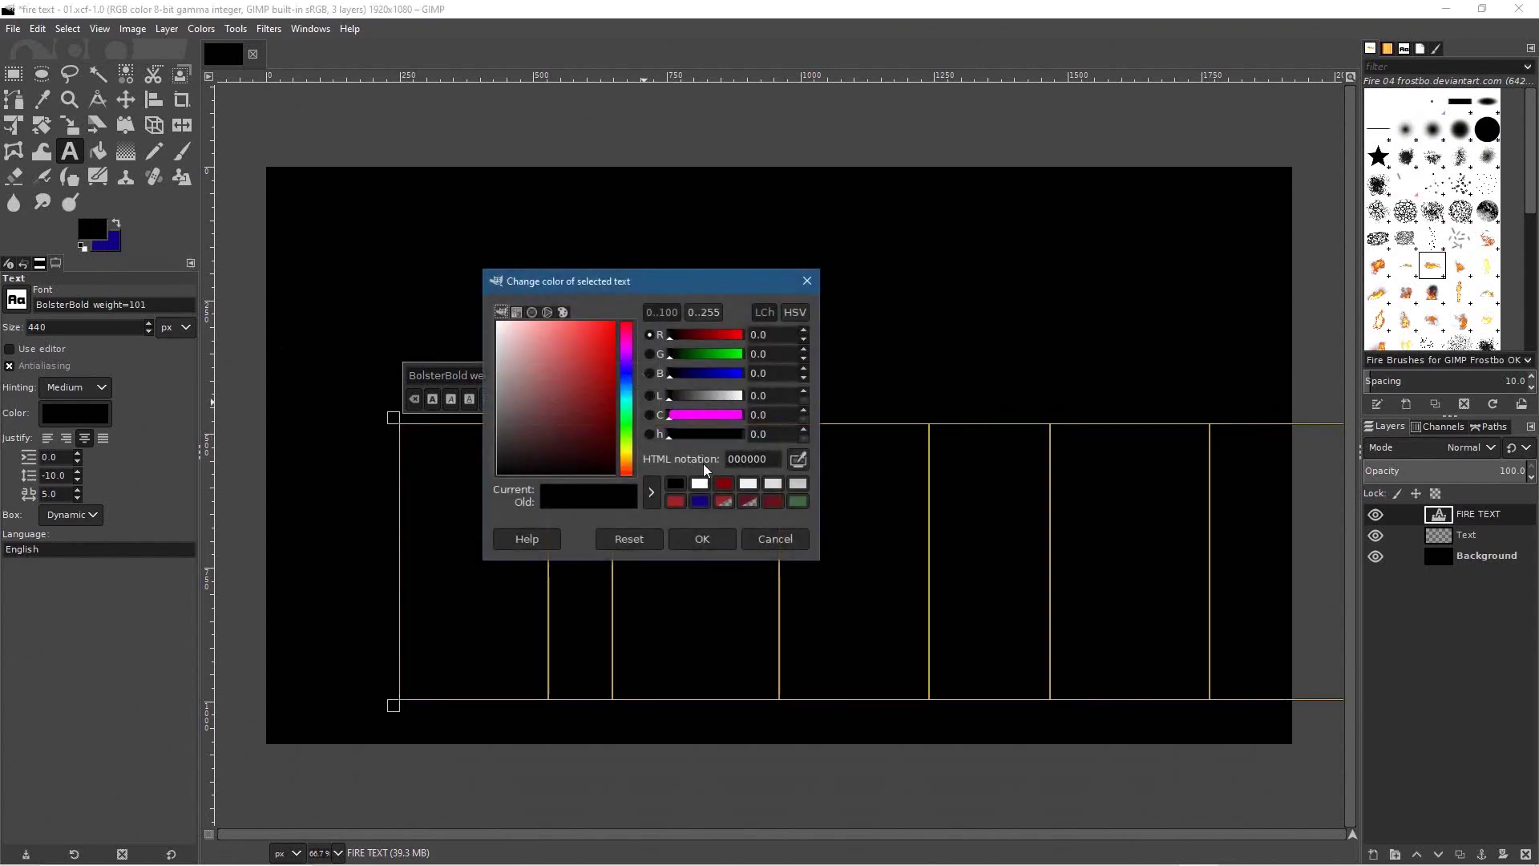
left_click_drag(545, 388, 452, 290)
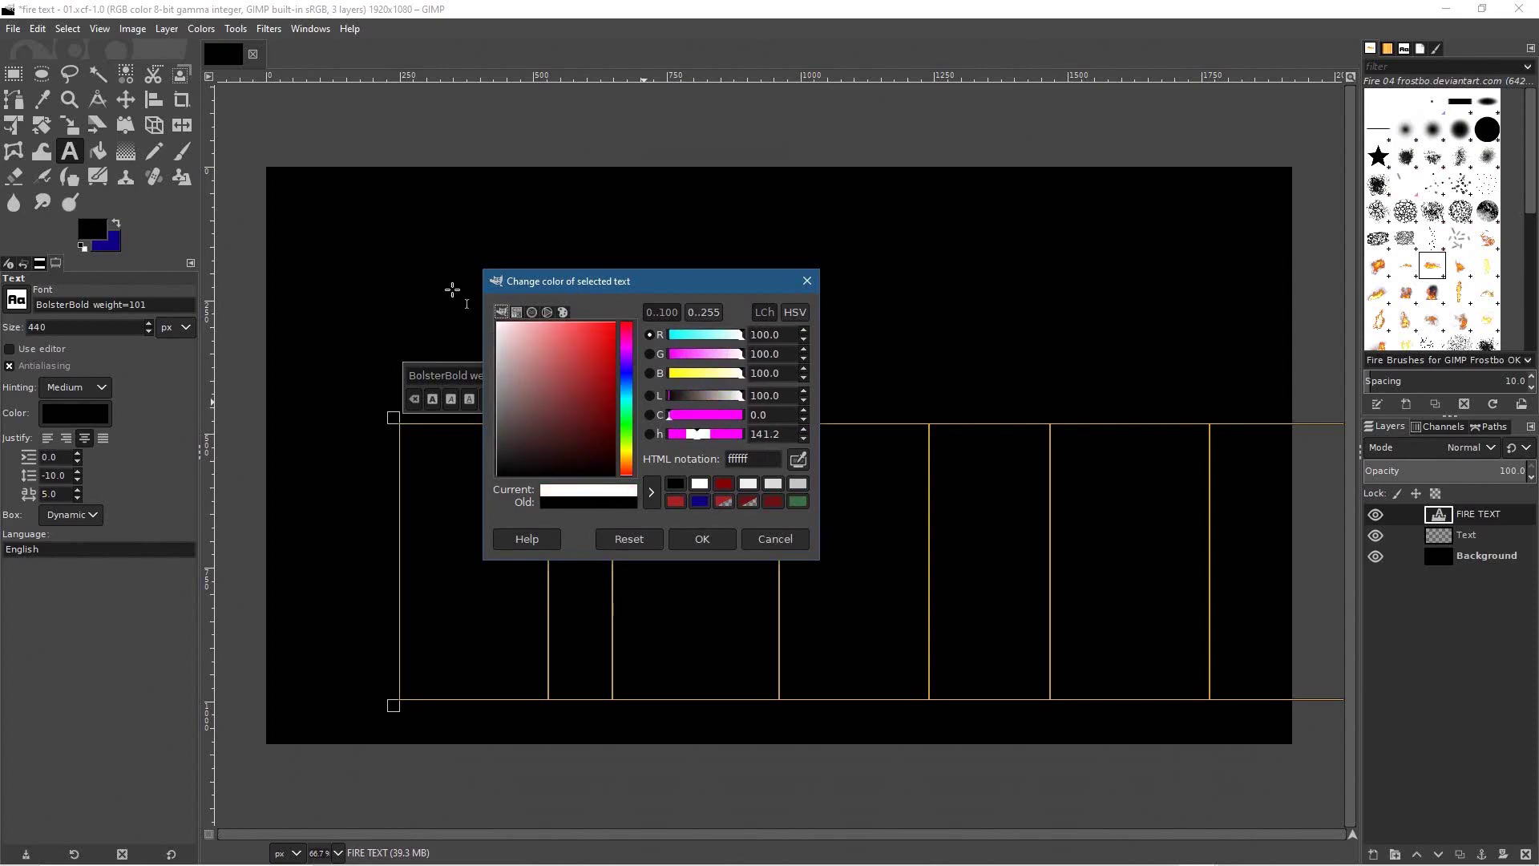
left_click(702, 539)
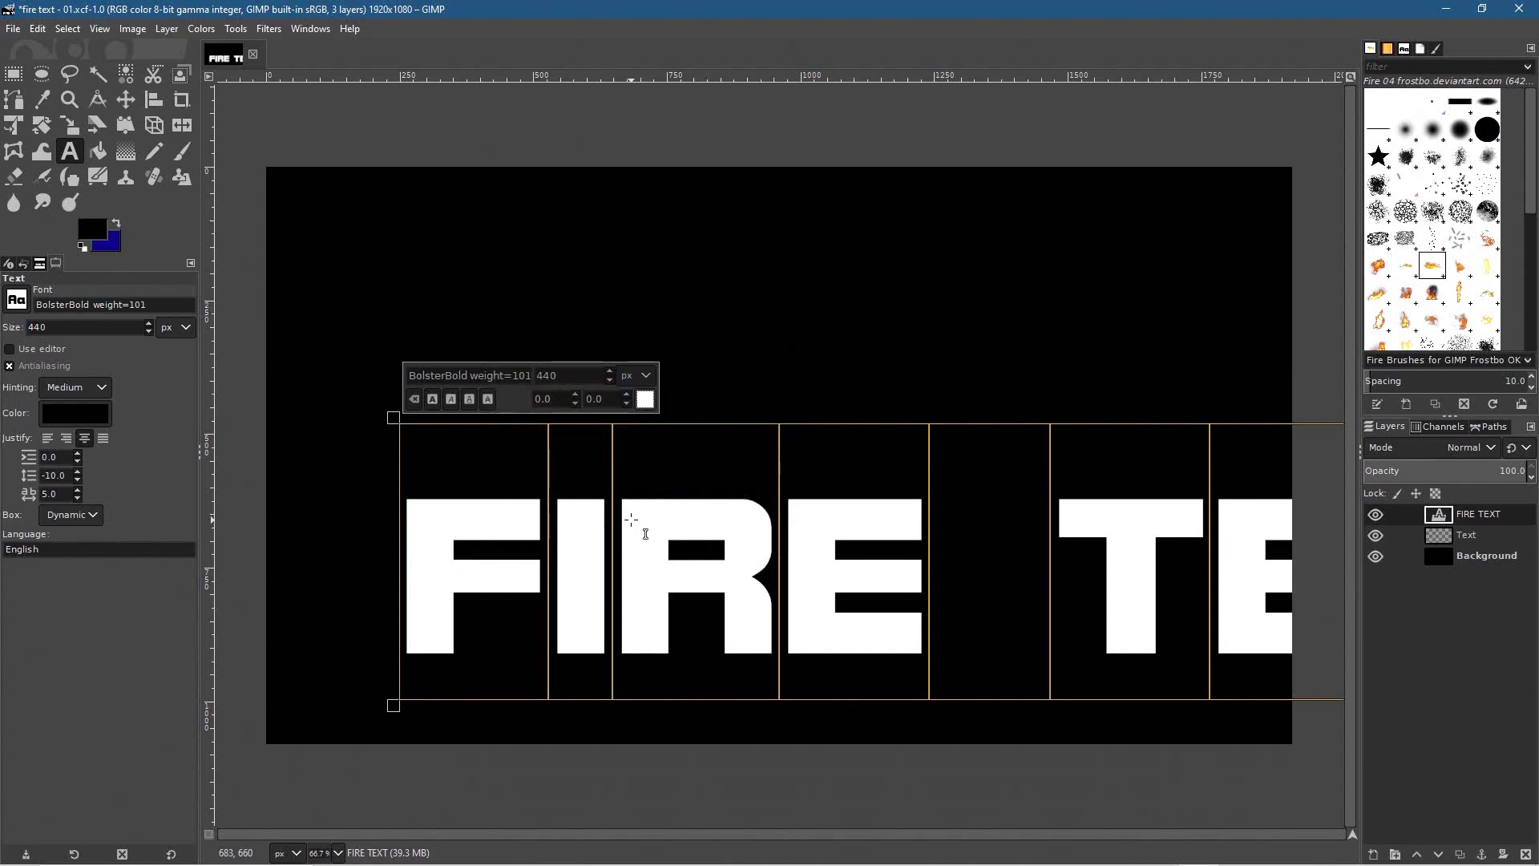
left_click_drag(561, 376, 522, 370)
type("320")
key("Return")
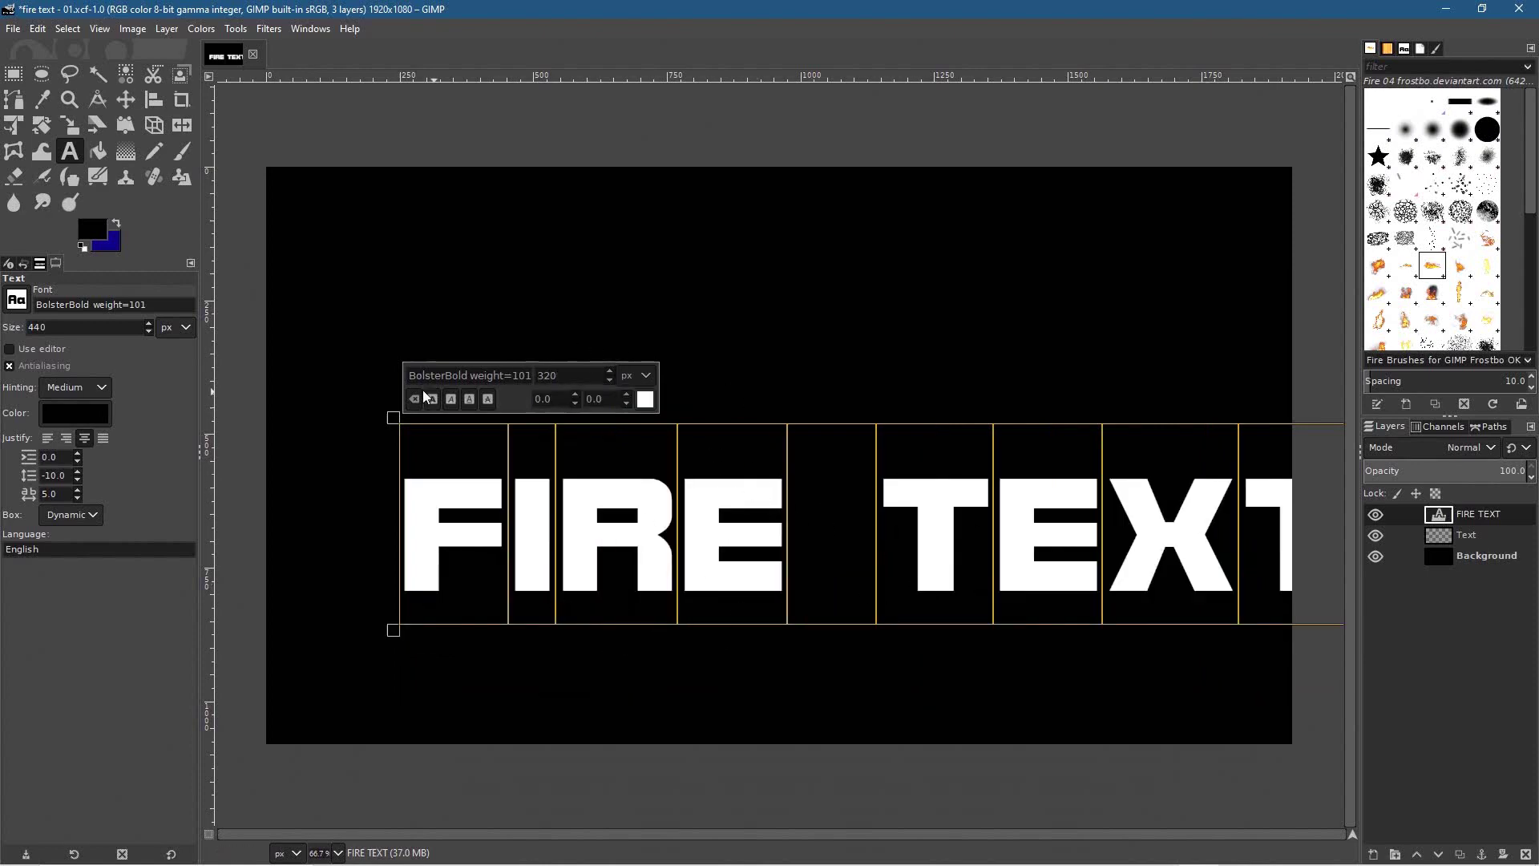
Center the FIRE TEXT layer horizontally and vertically relative to the image, and save the file.
left_click(123, 107)
left_click_drag(664, 533, 565, 466)
key("ctrl+z")
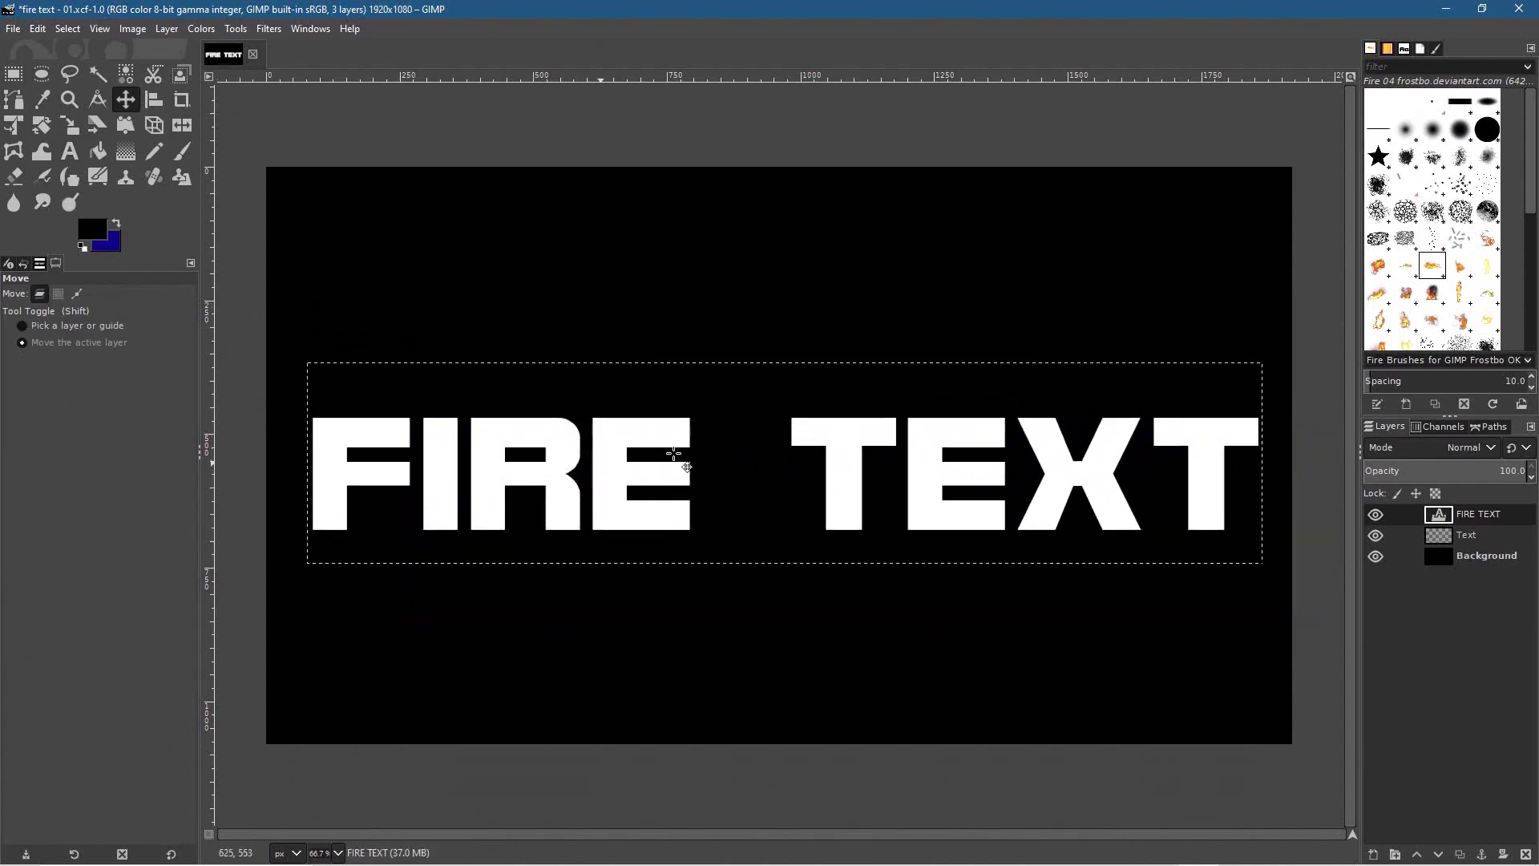
left_click(152, 99)
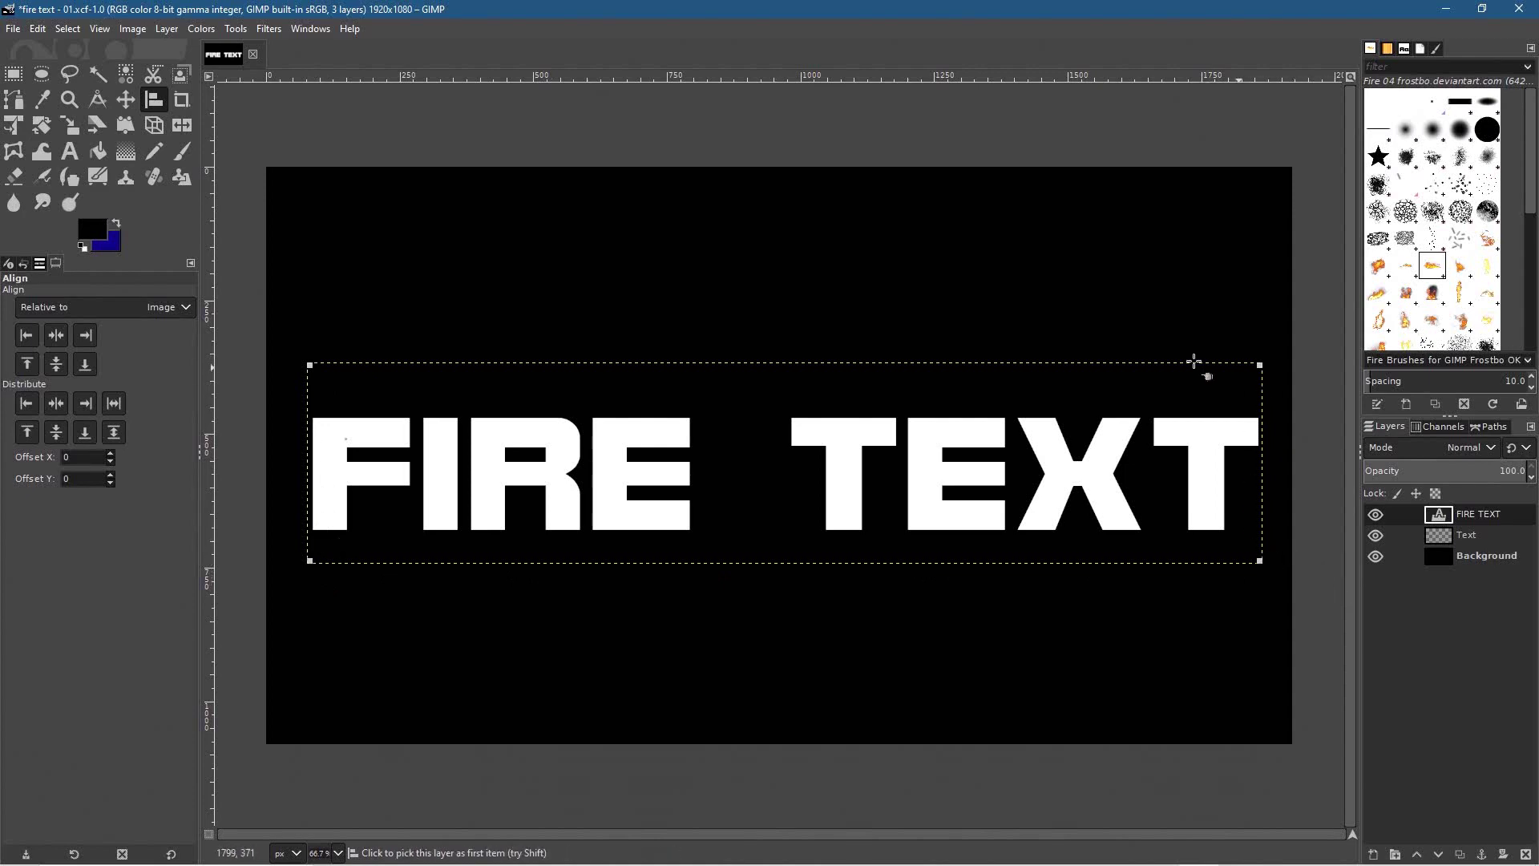
left_click(48, 307)
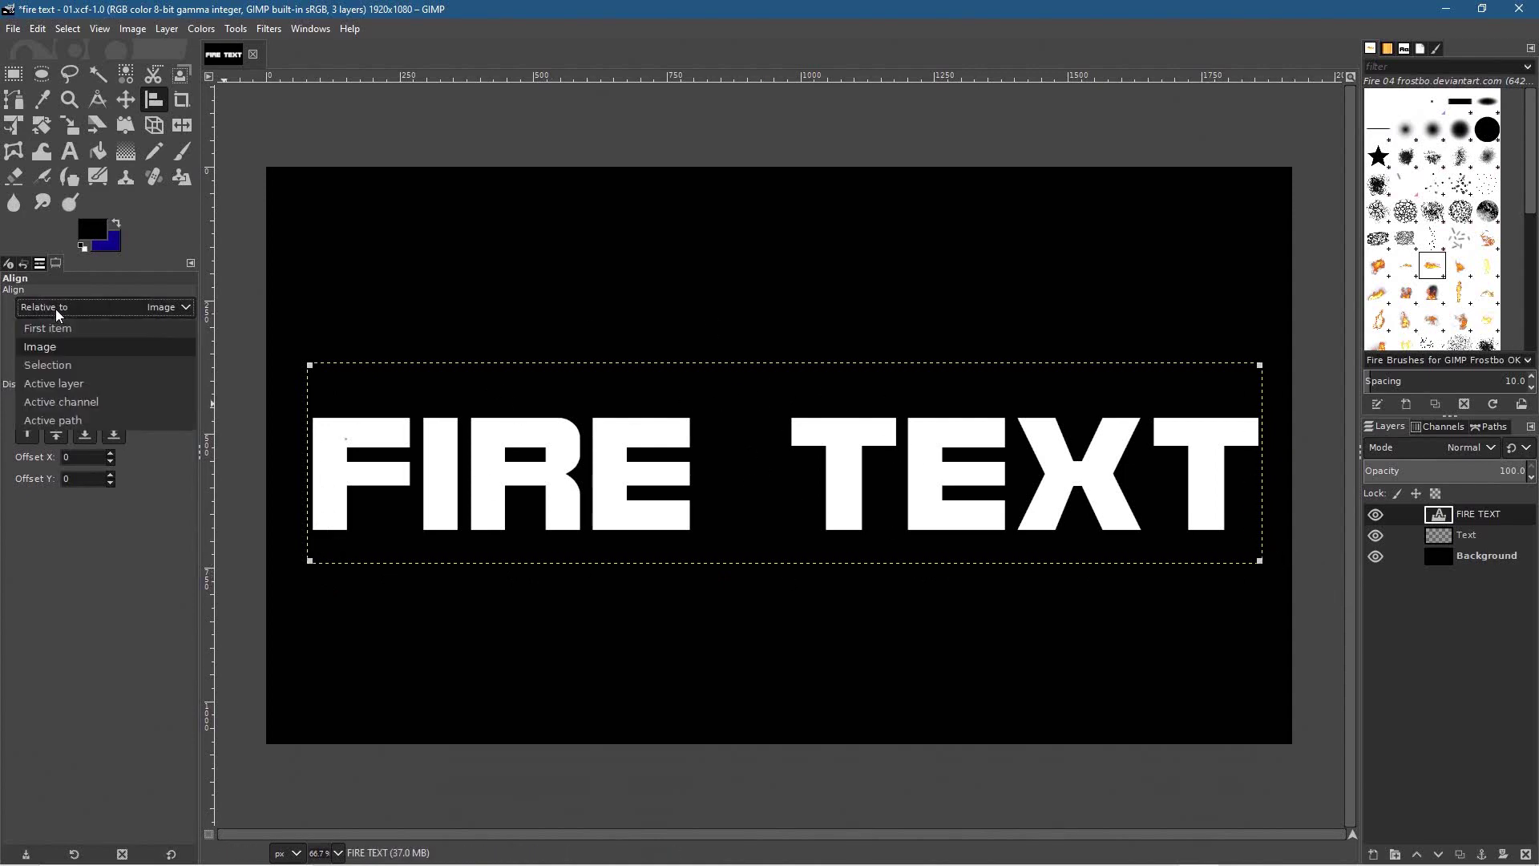
left_click(46, 353)
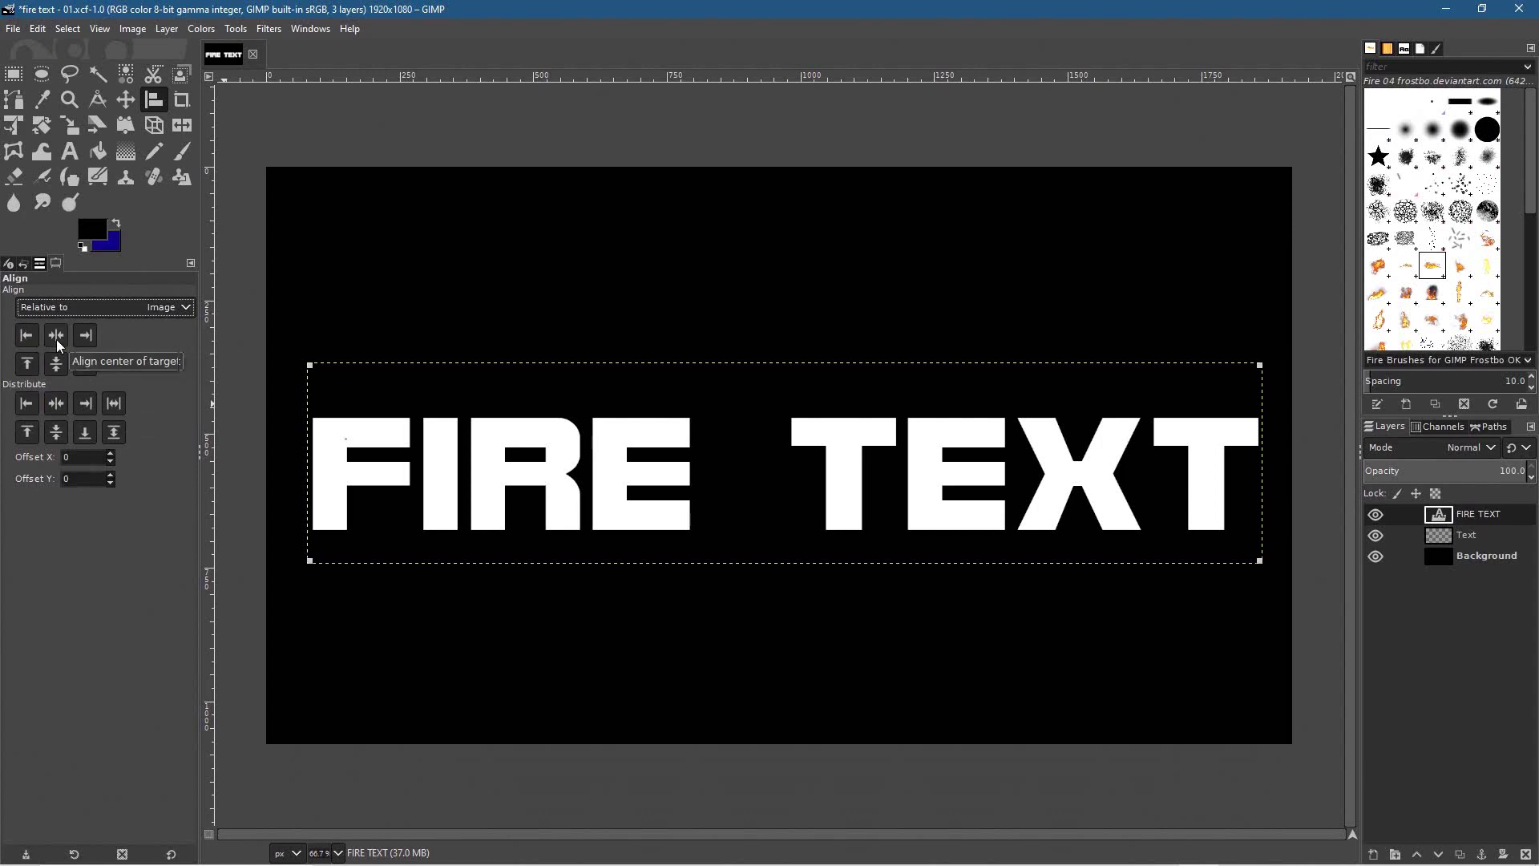
left_click(56, 336)
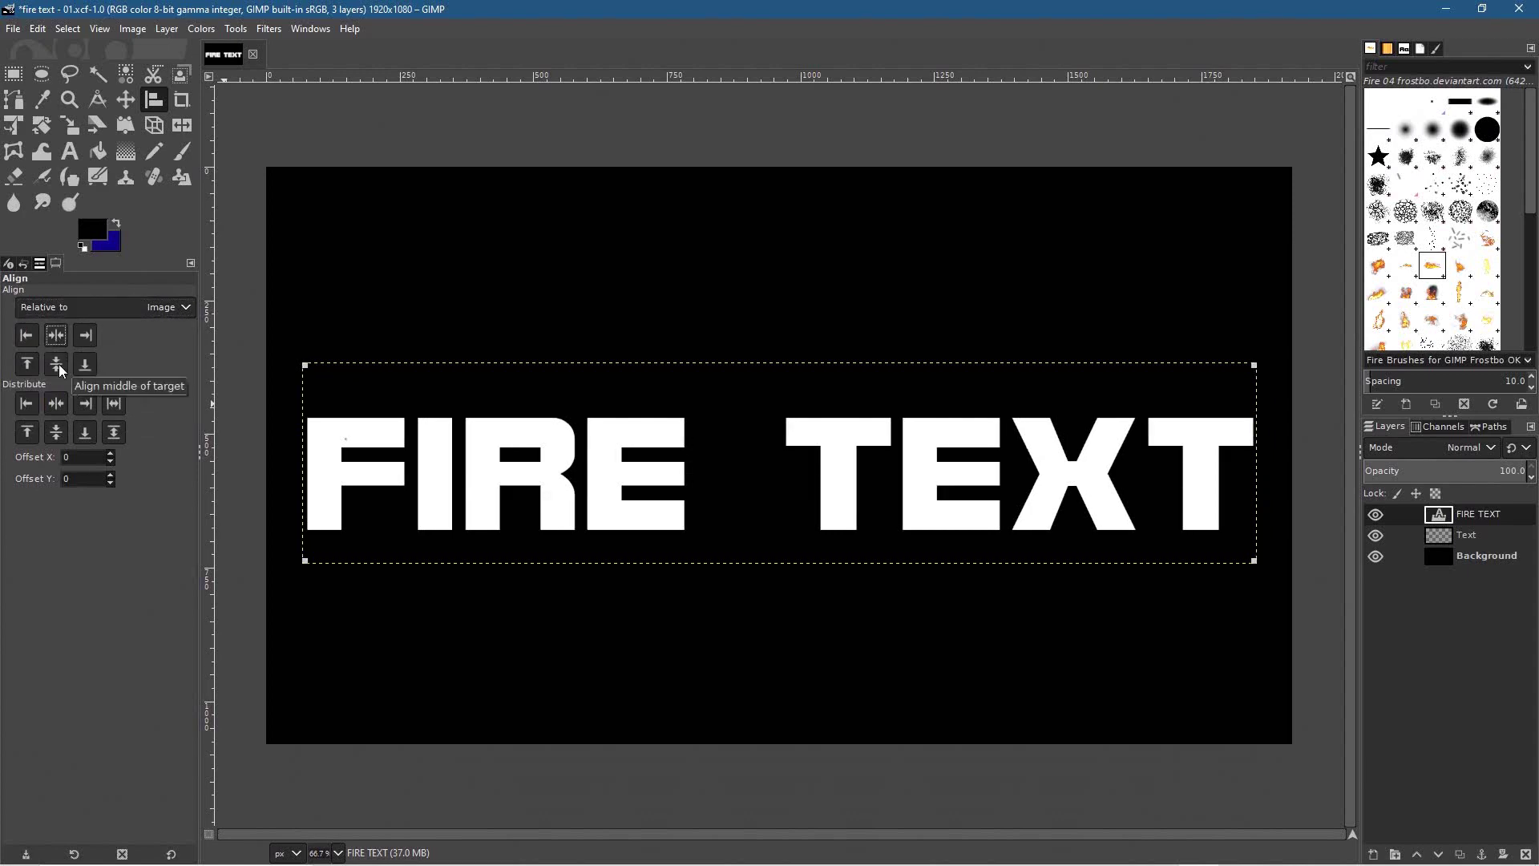
left_click(58, 365)
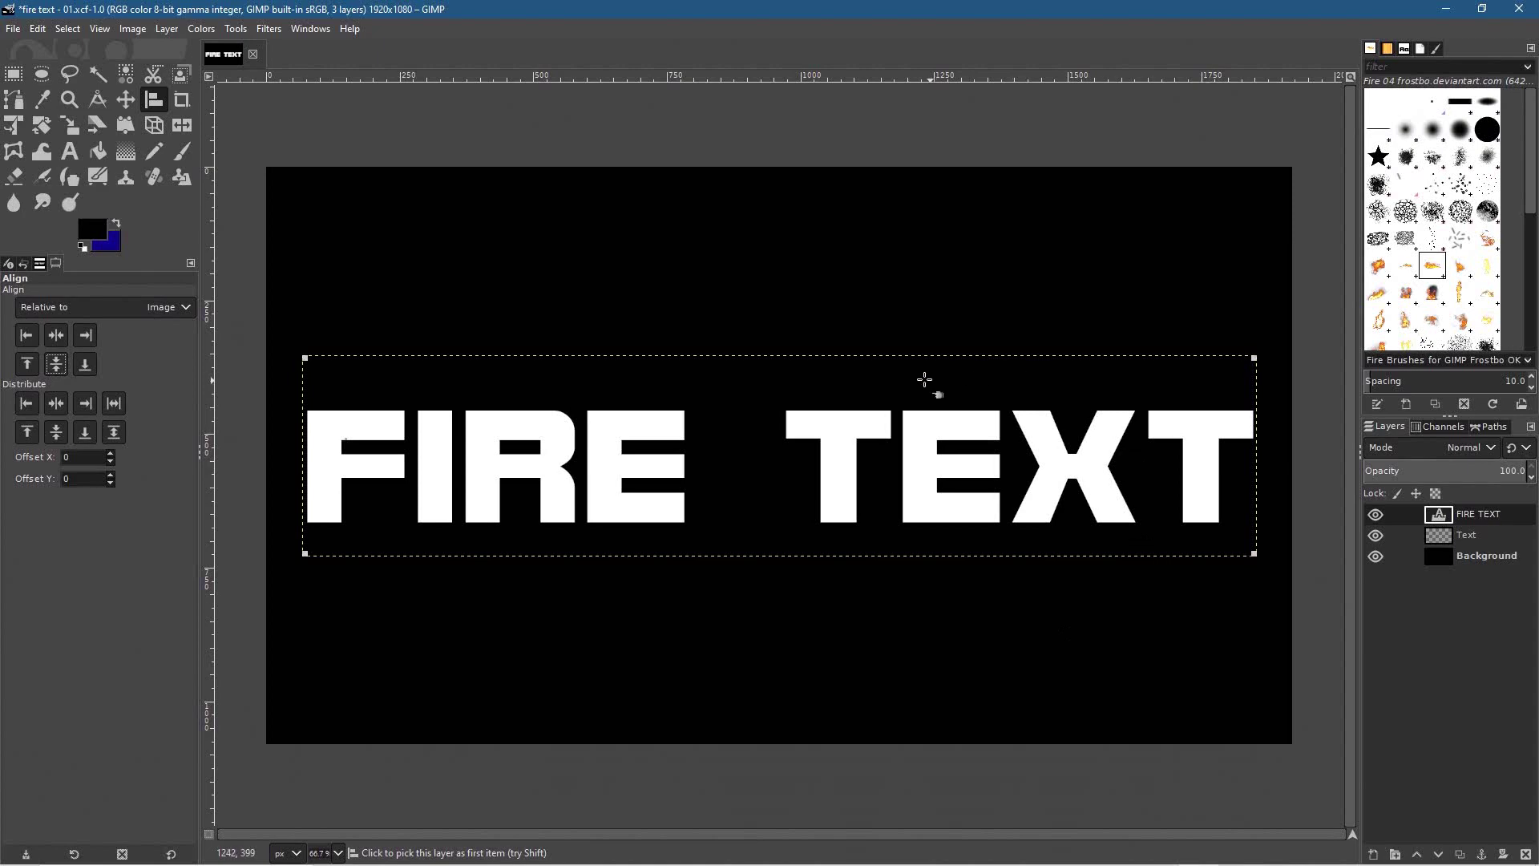
left_click(14, 30)
left_click(41, 191)
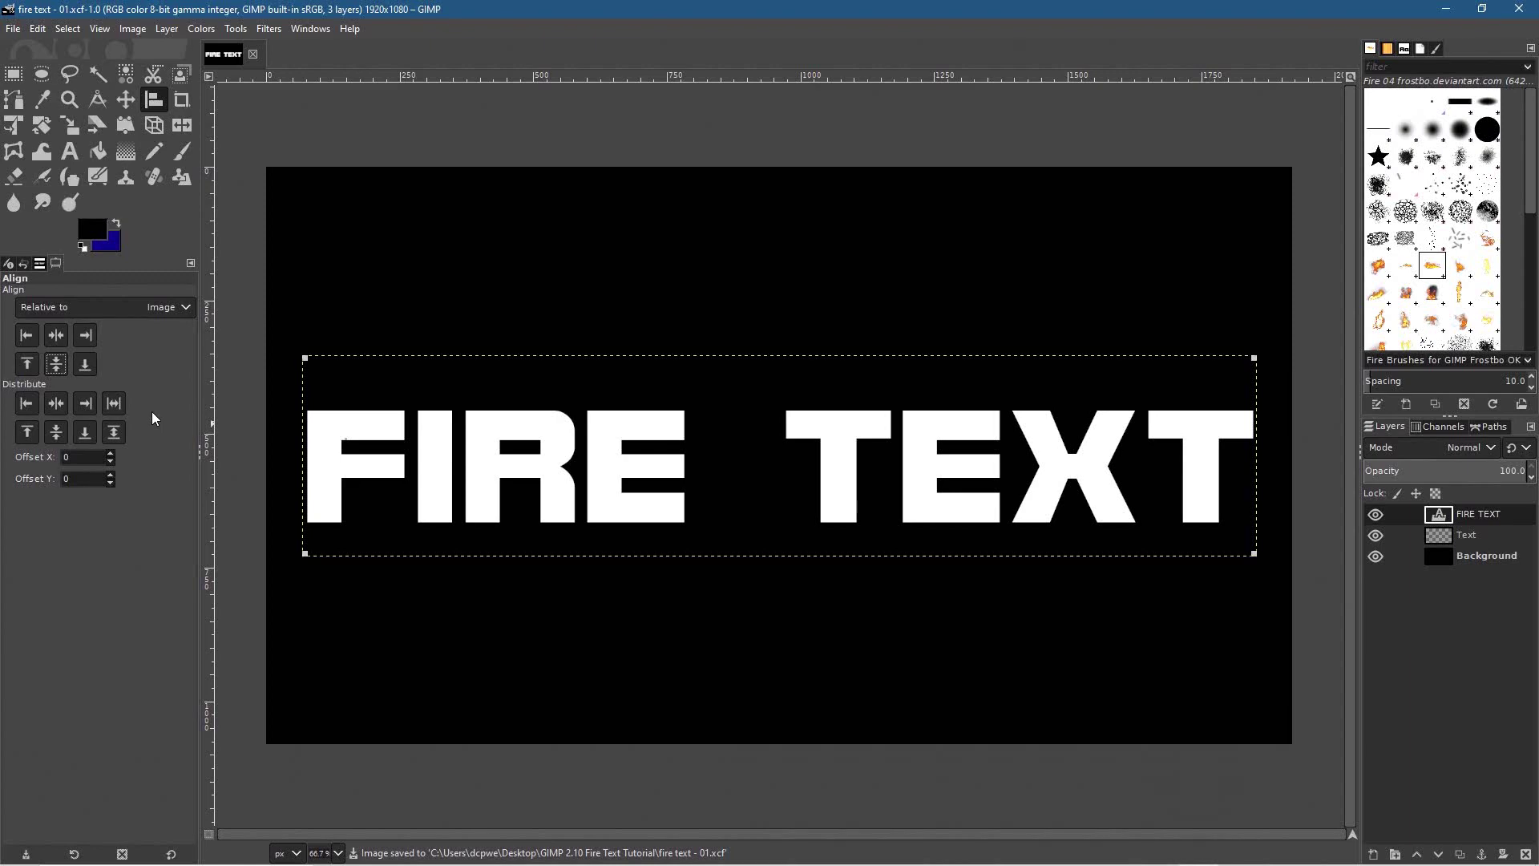
Switch to the GIMP 2.10 Fire Text Tutorial folder window and bring the fire photo into the GIMP image as a new layer.
key("alt+Tab")
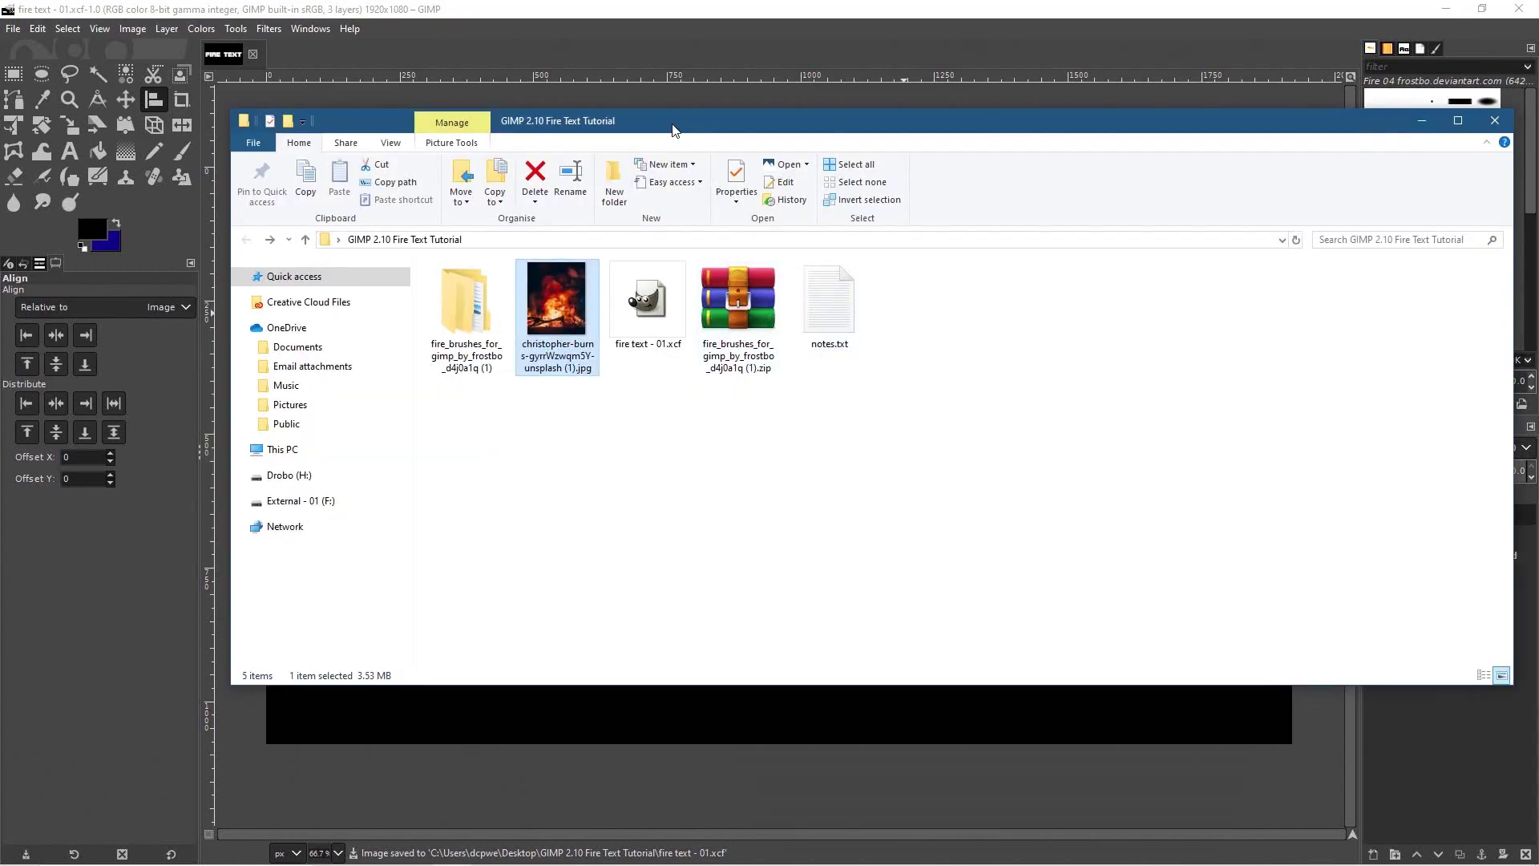
left_click_drag(673, 140, 1331, 200)
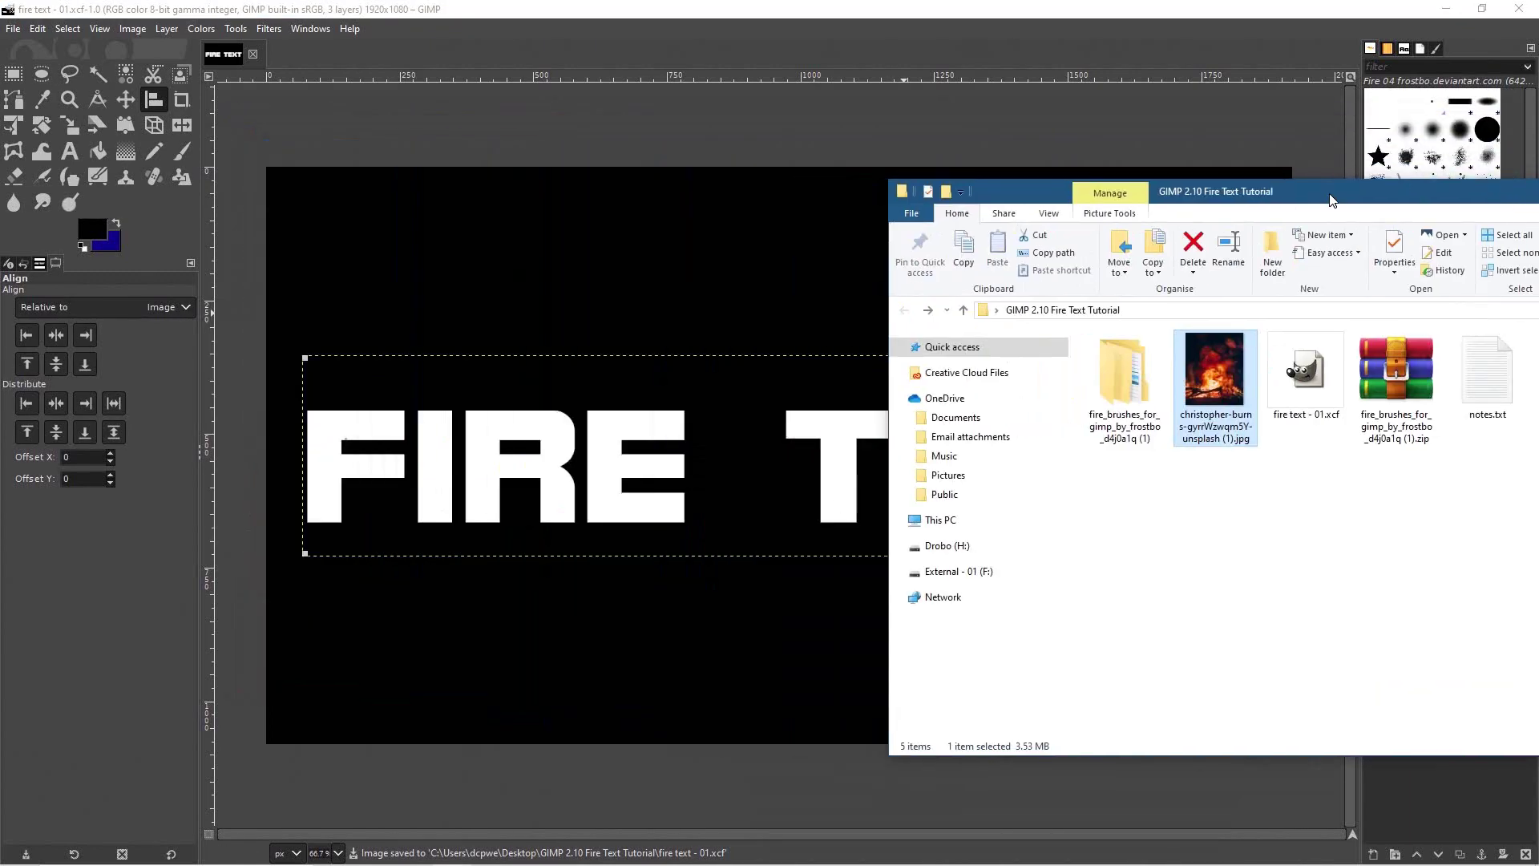
left_click_drag(1212, 359, 637, 233)
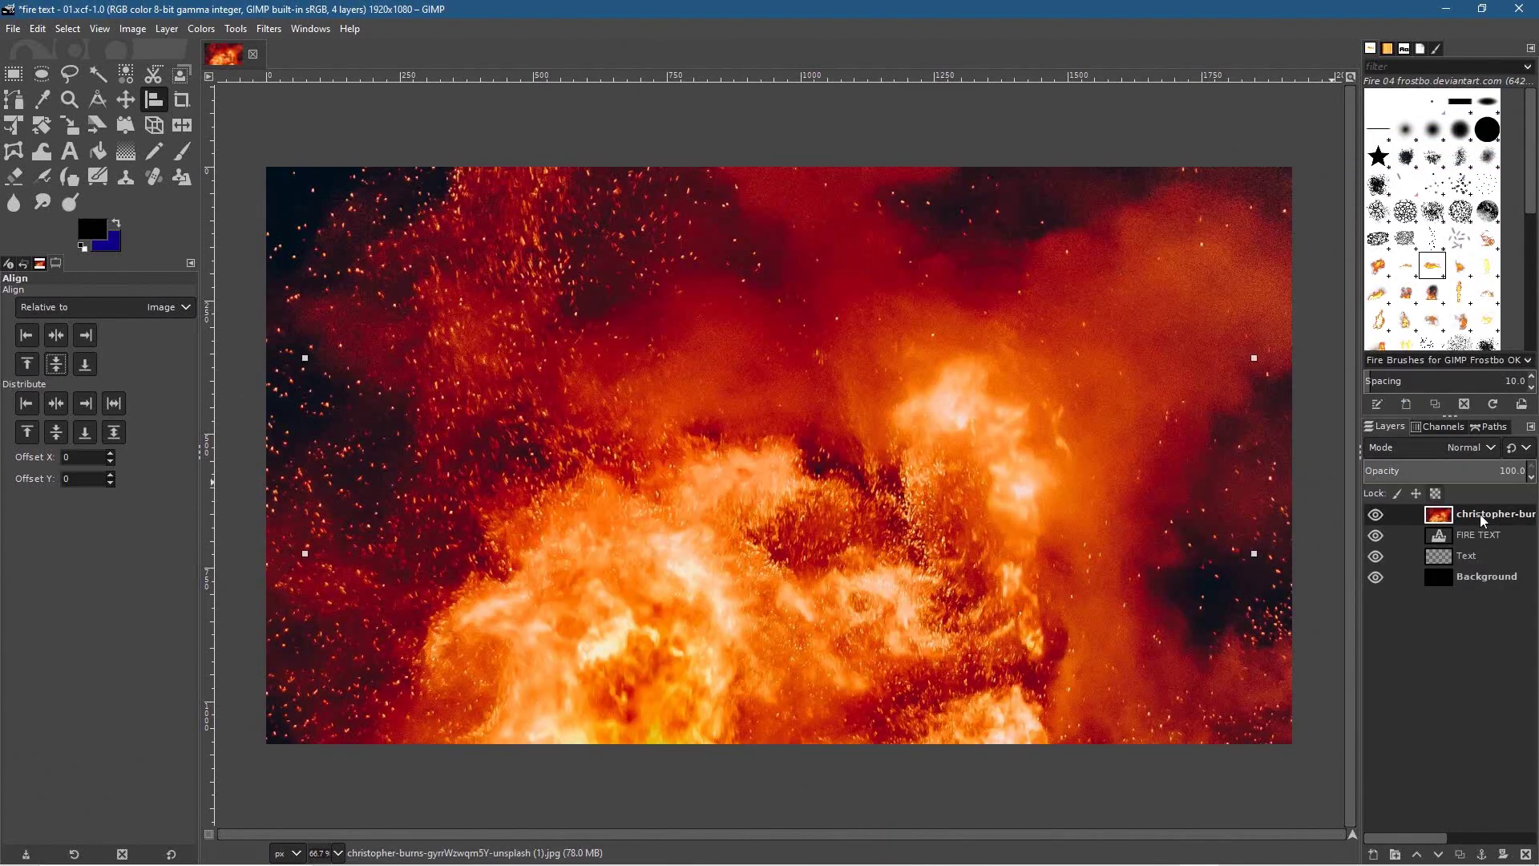
Rename the imported photo layer as Fire.
double_click(1485, 514)
type("f")
key("Return")
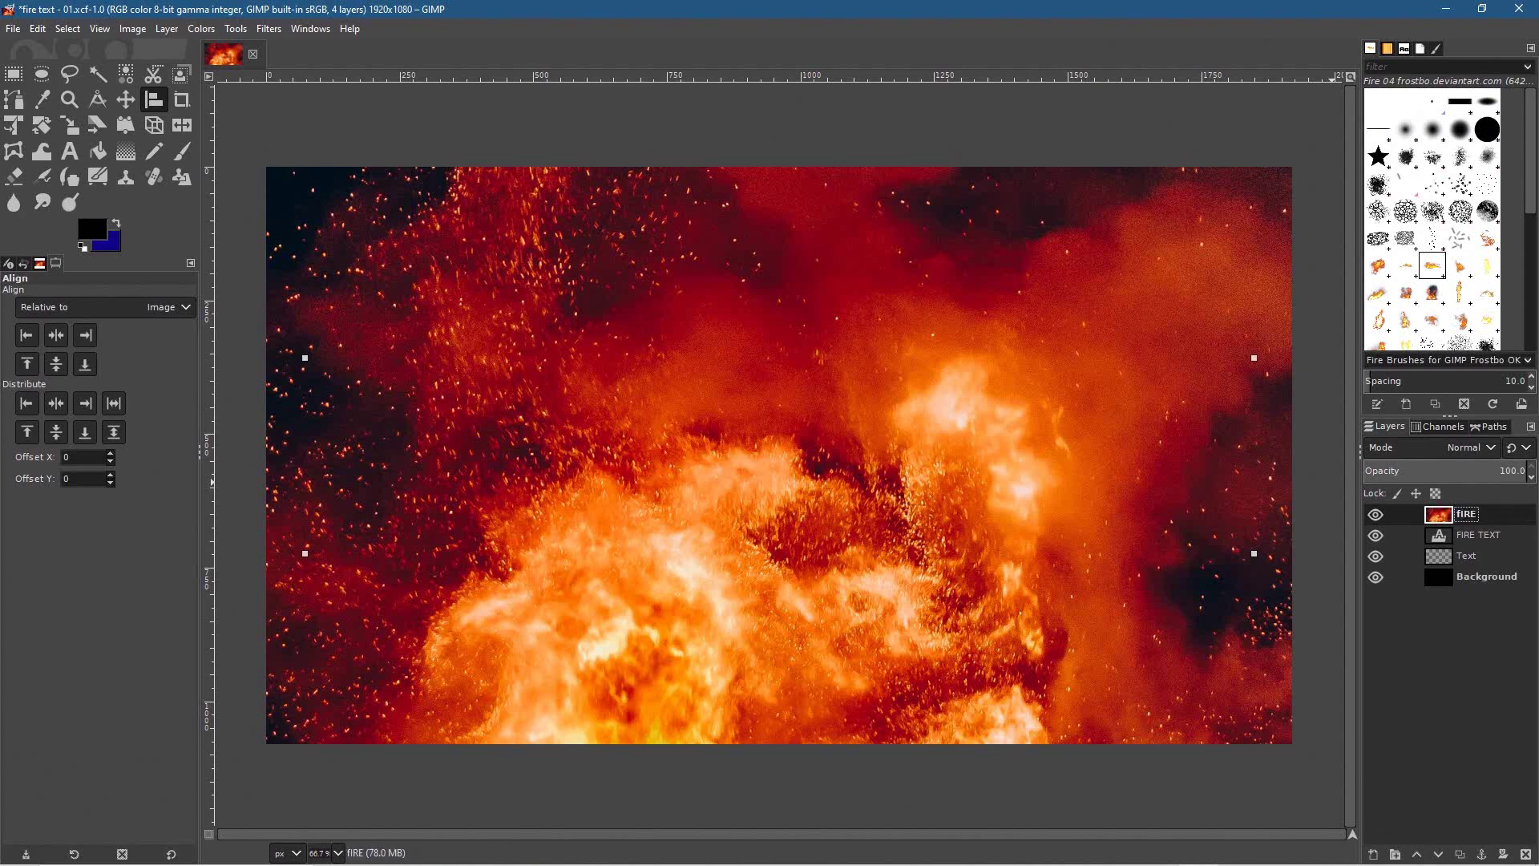
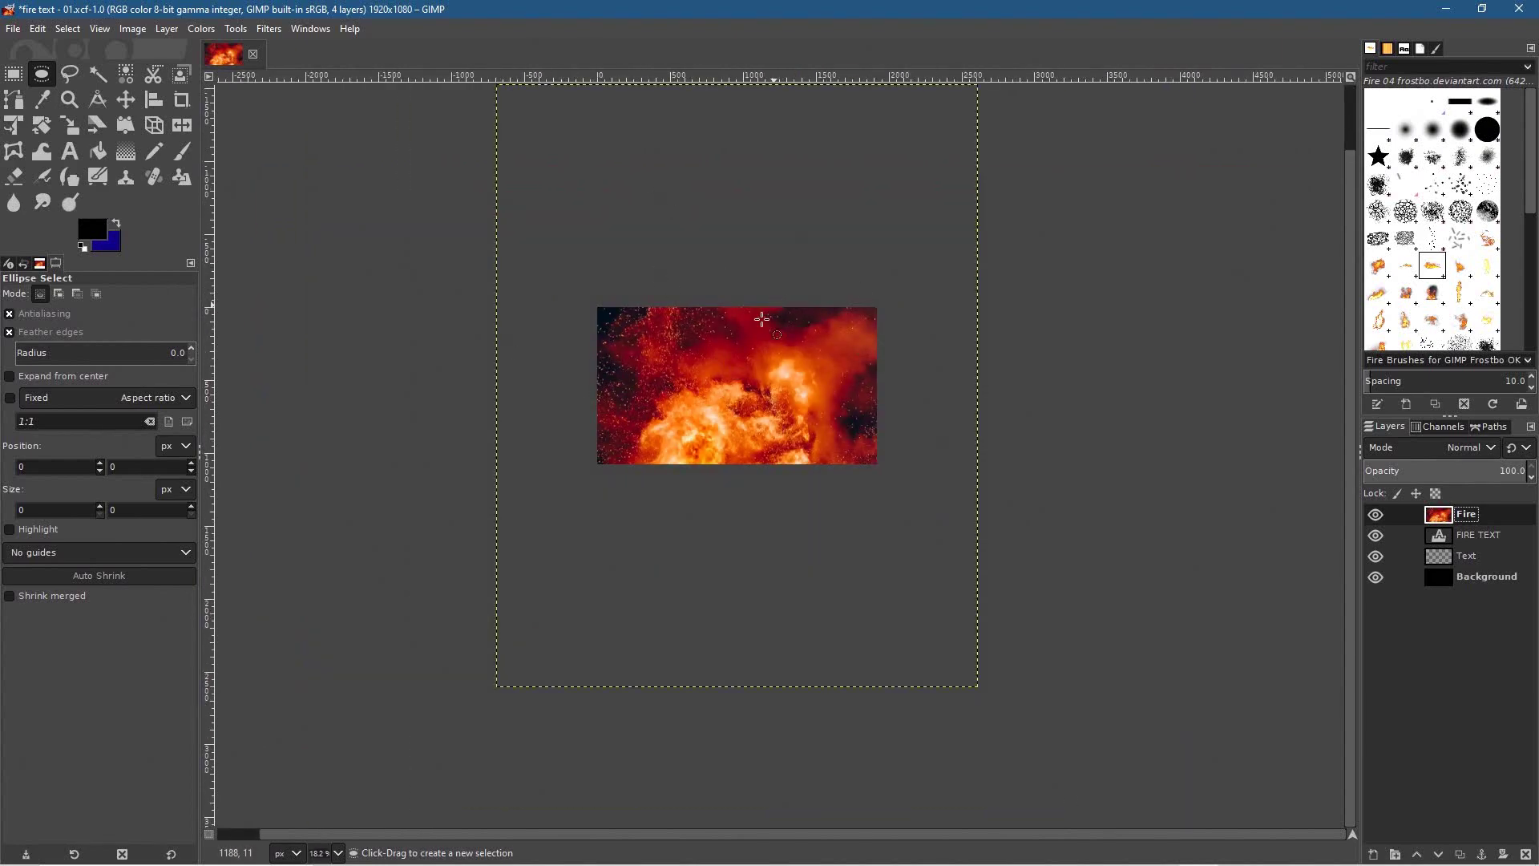
Move the Fire layer up so its flames cover the canvas, and scale it down to 2805 × 3506 px at 59.3 opacity.
left_click(126, 99)
left_click_drag(657, 375, 655, 324)
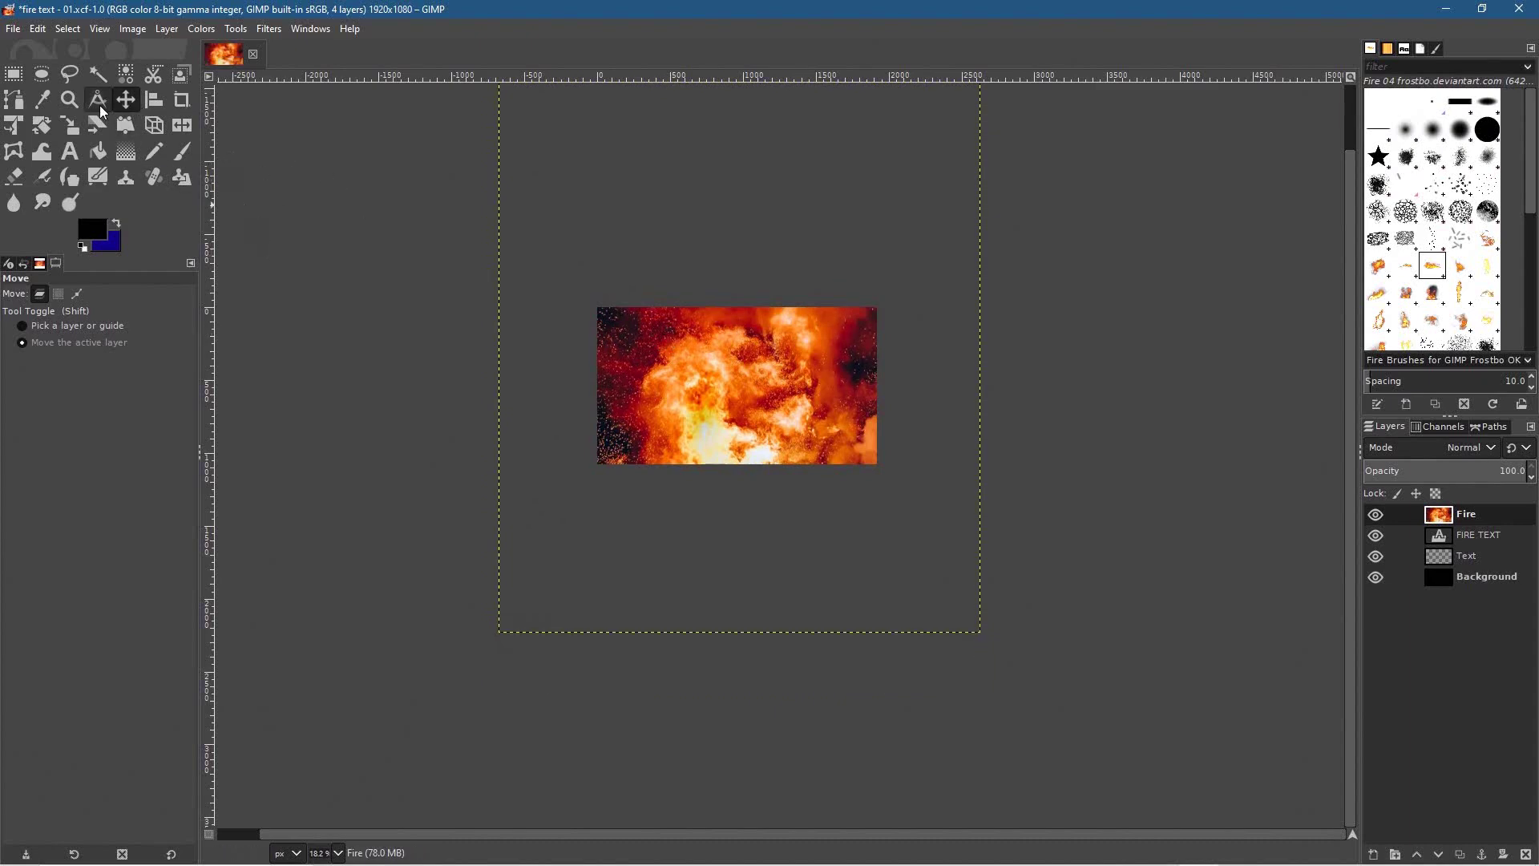
left_click(70, 125)
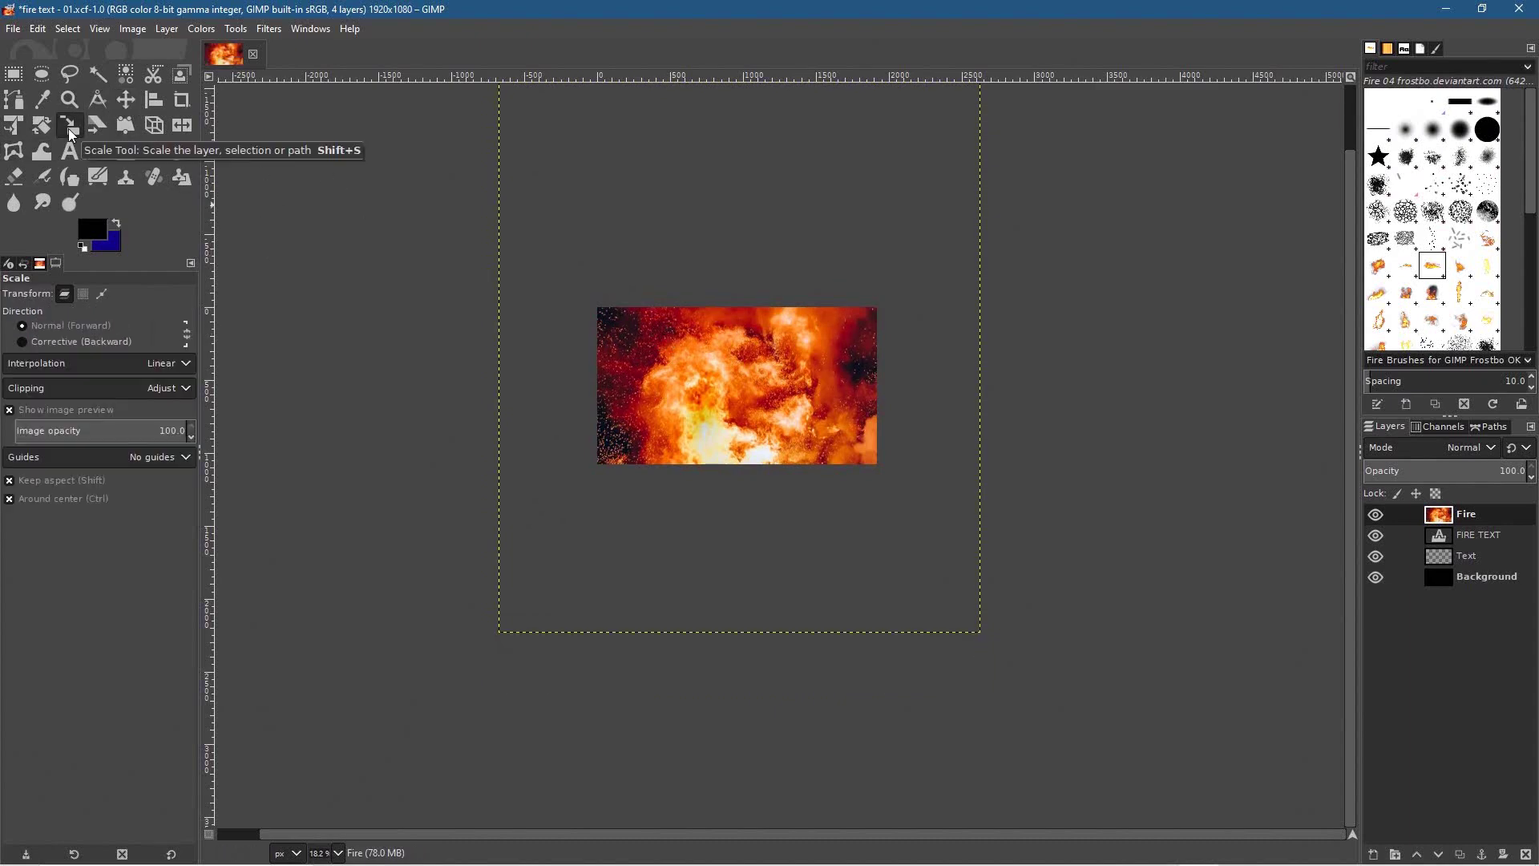
left_click(660, 367)
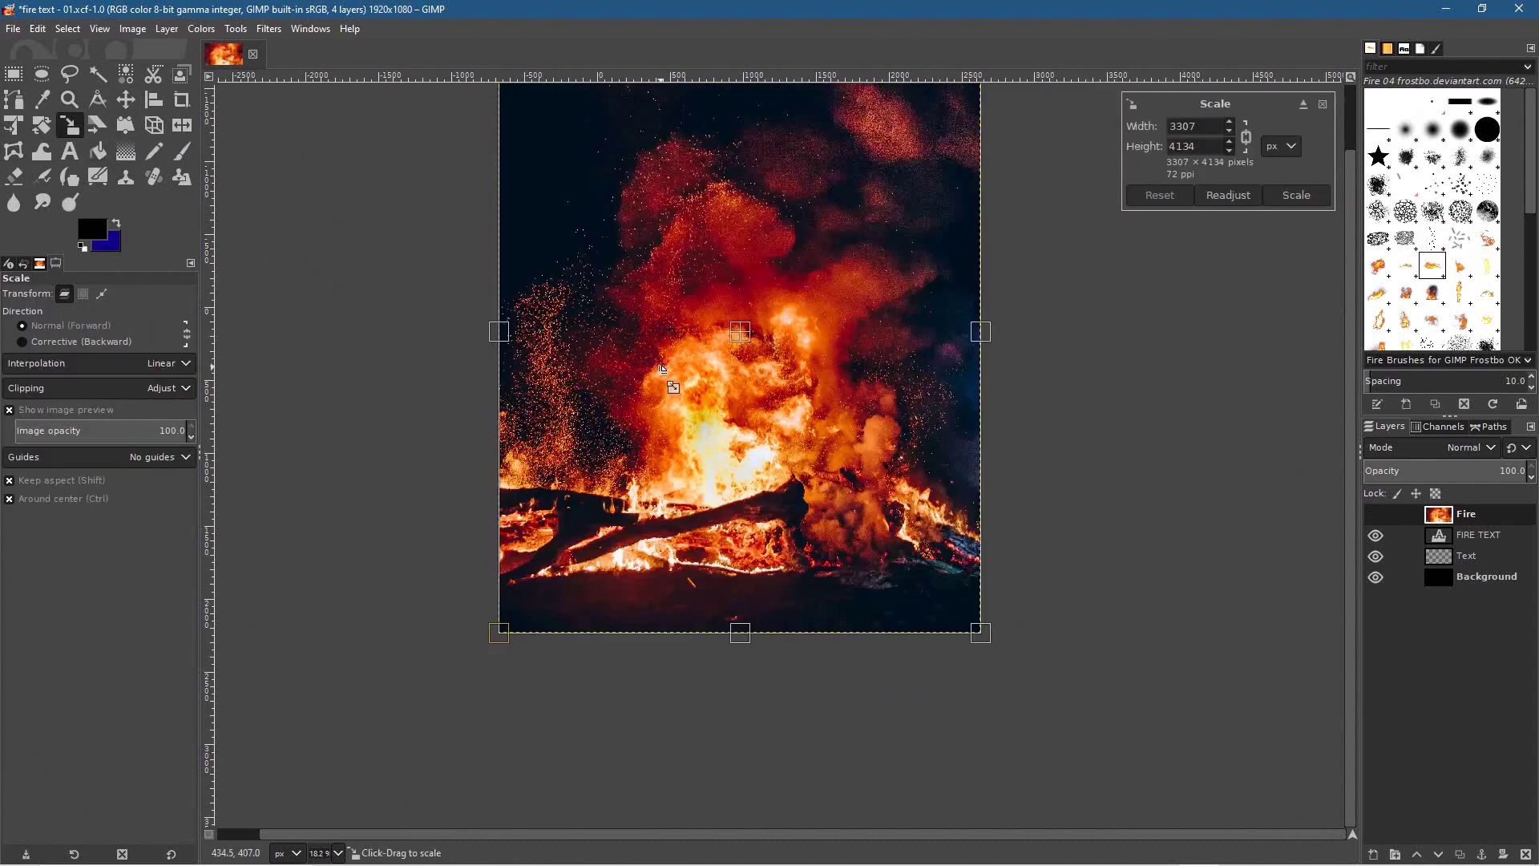
left_click(1461, 472)
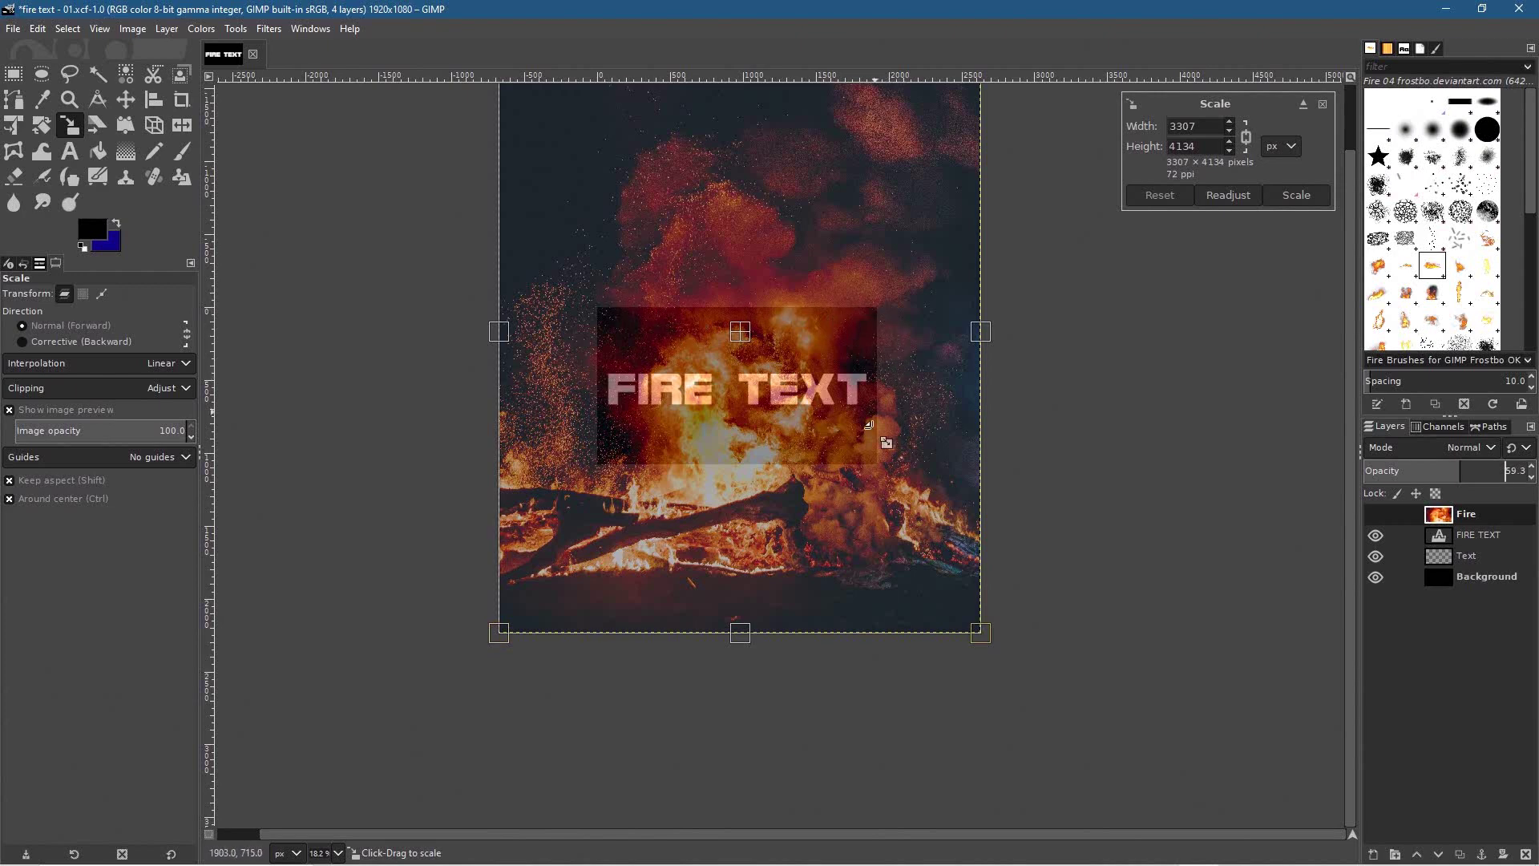
left_click_drag(499, 635, 489, 480)
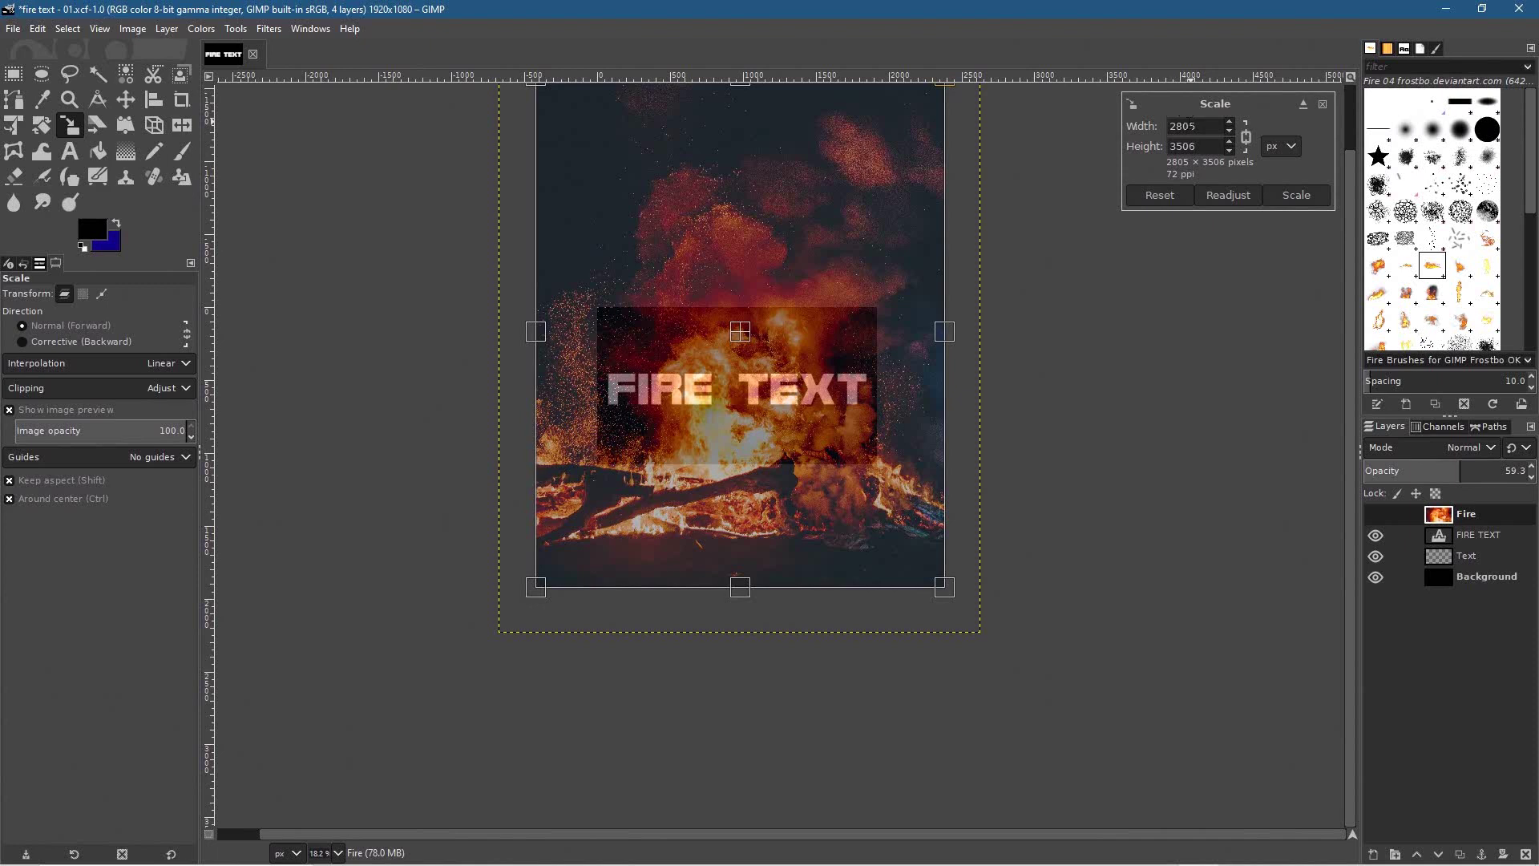
left_click(1286, 200)
Set the Fire layer's opacity to 100 and reposition the layer so the flames fill the canvas.
left_click(124, 100)
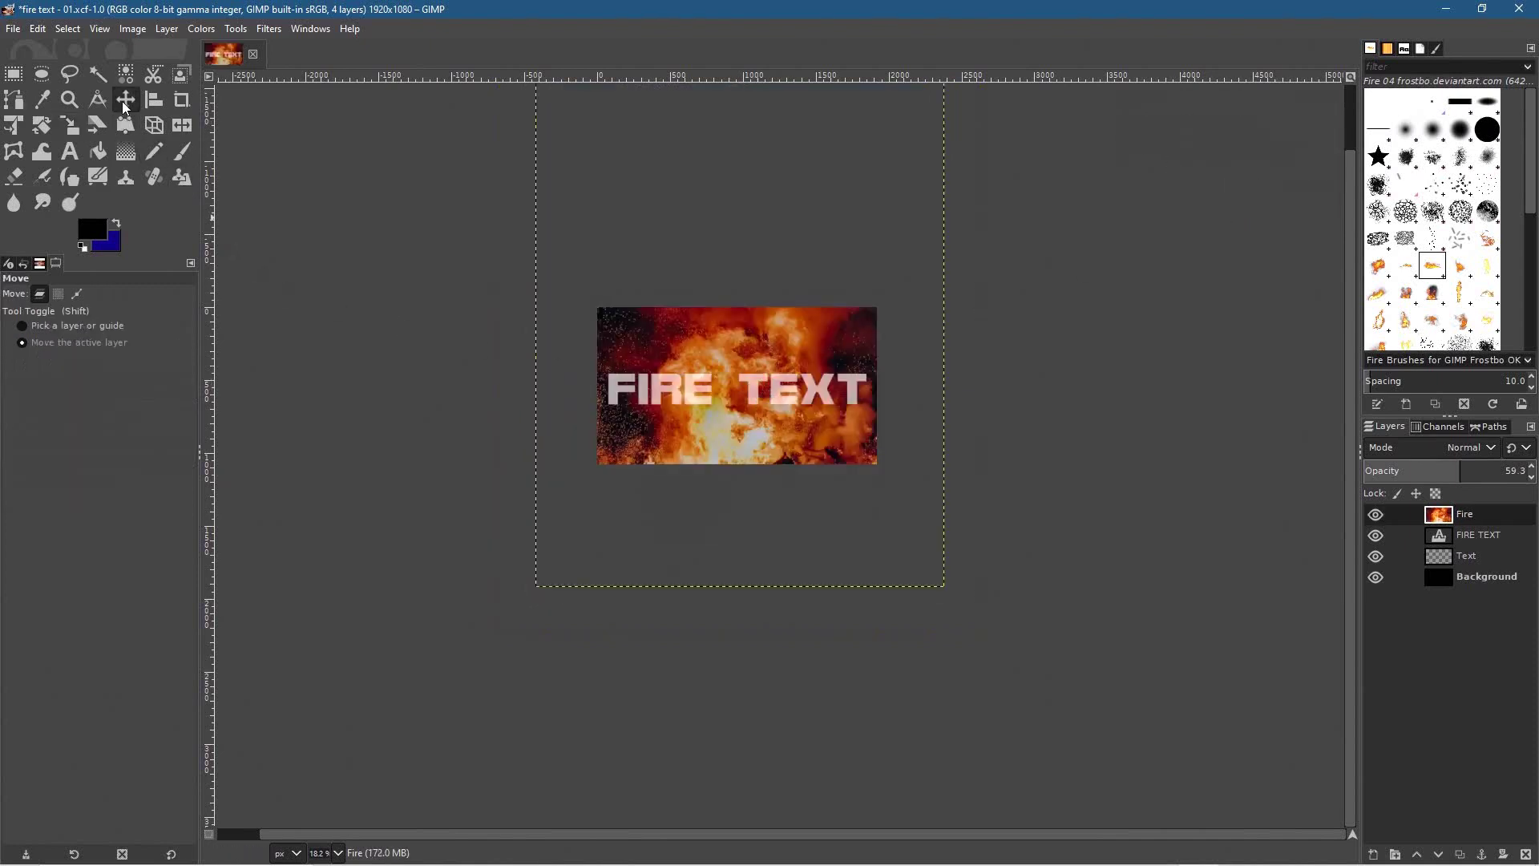
left_click(1512, 471)
type("100")
key("Return")
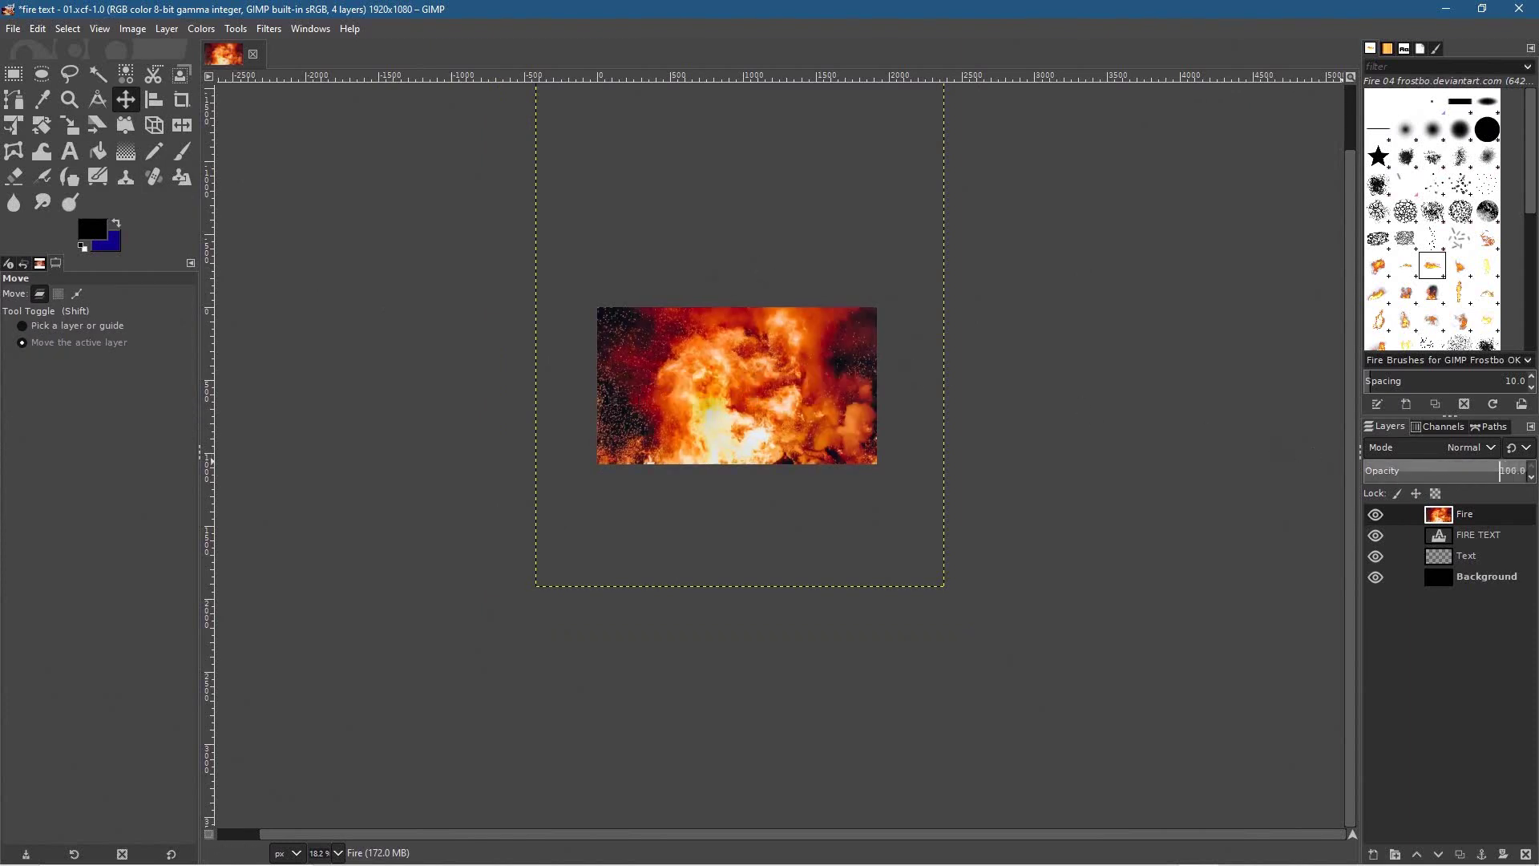
left_click_drag(746, 385, 772, 401)
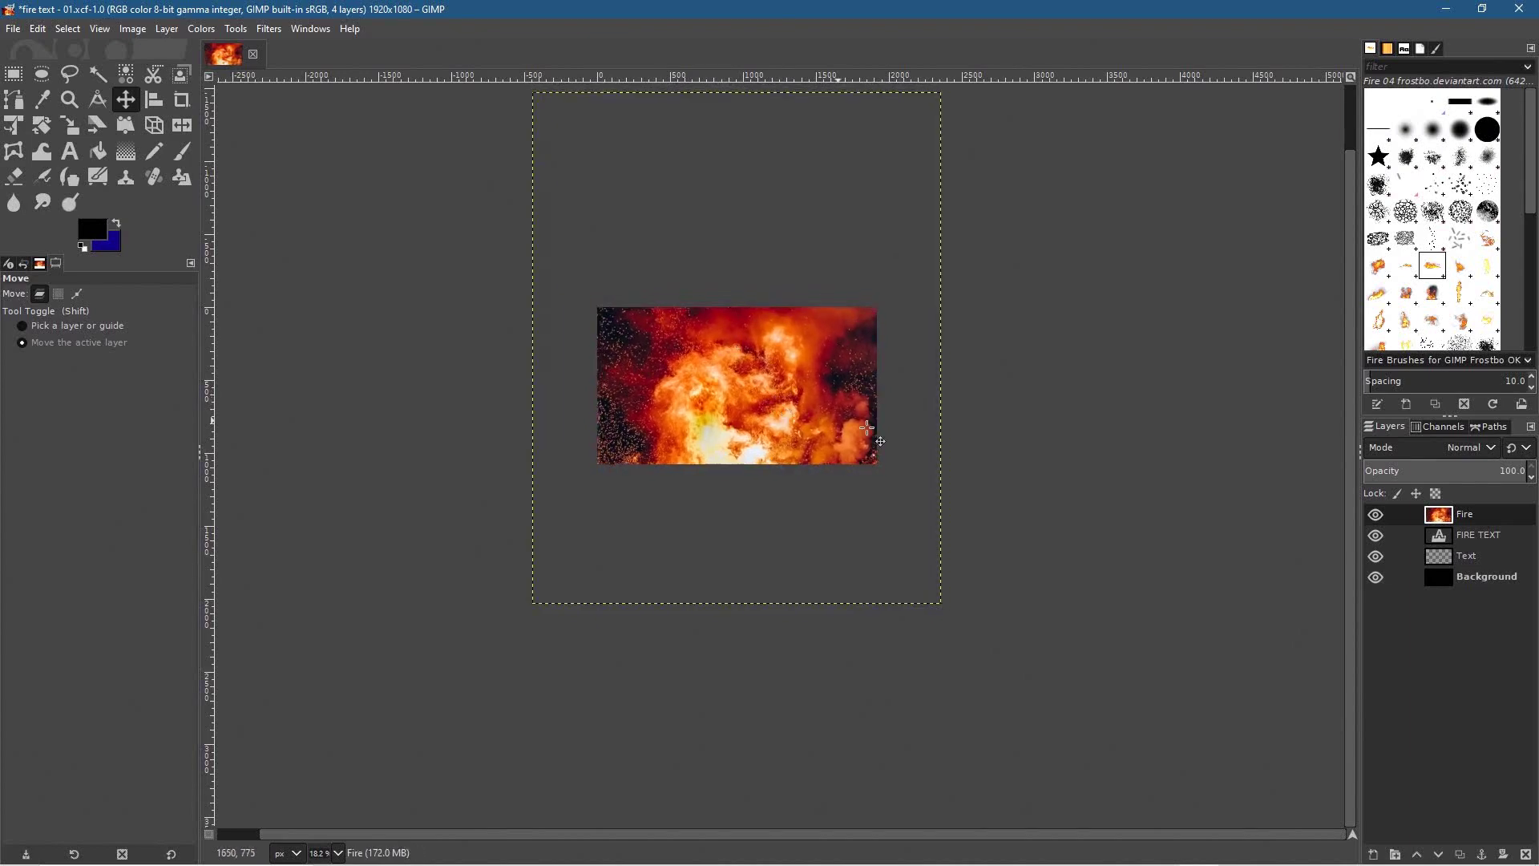
Fine-tune the Fire layer's position over the lettering at 79.4 opacity, and restore its opacity to 100.
left_click(1494, 471)
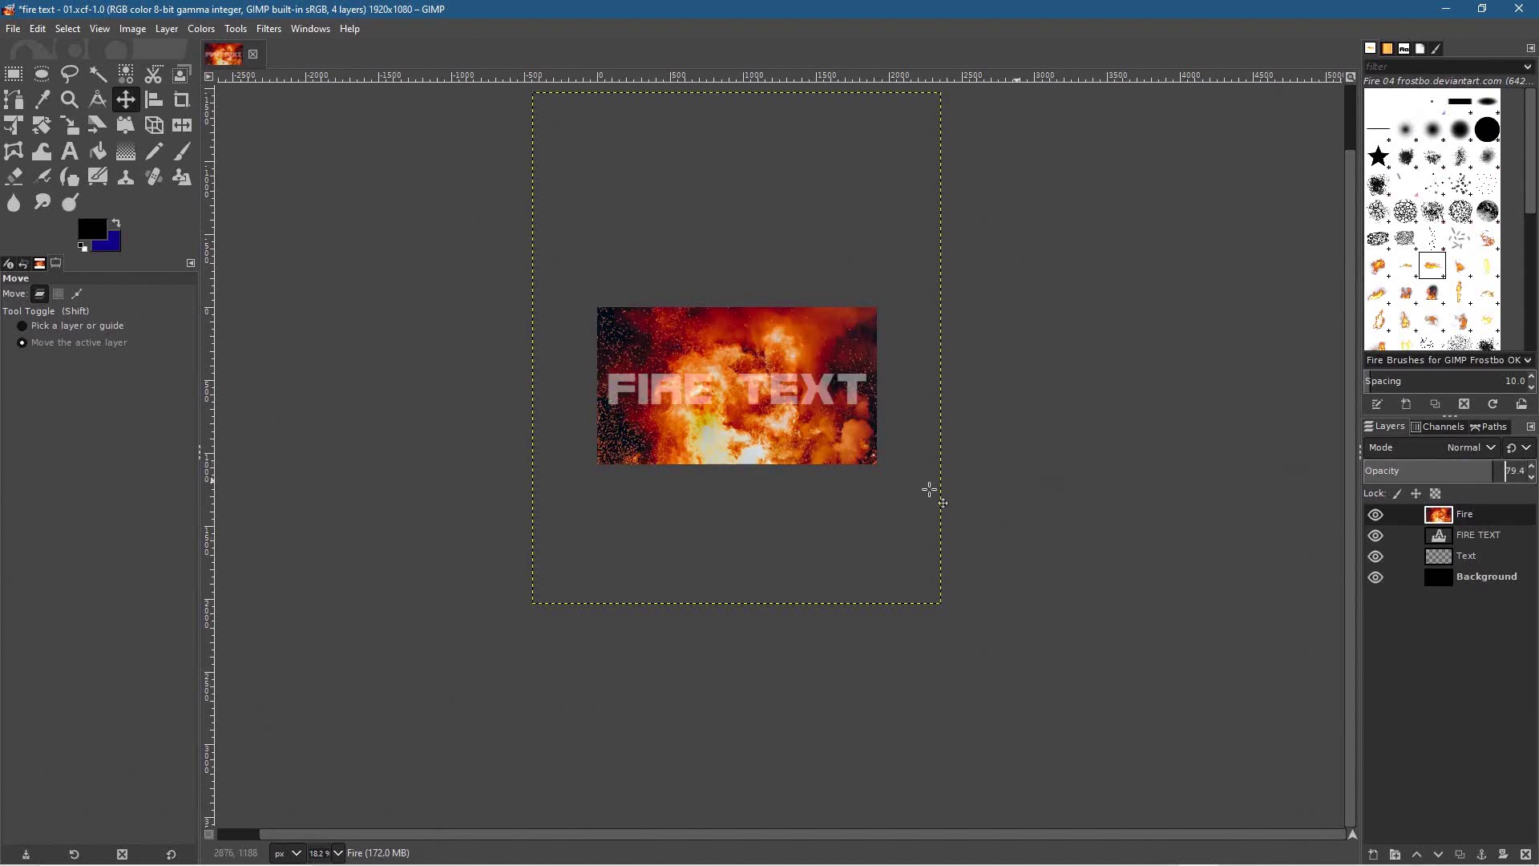
left_click_drag(779, 439, 781, 405)
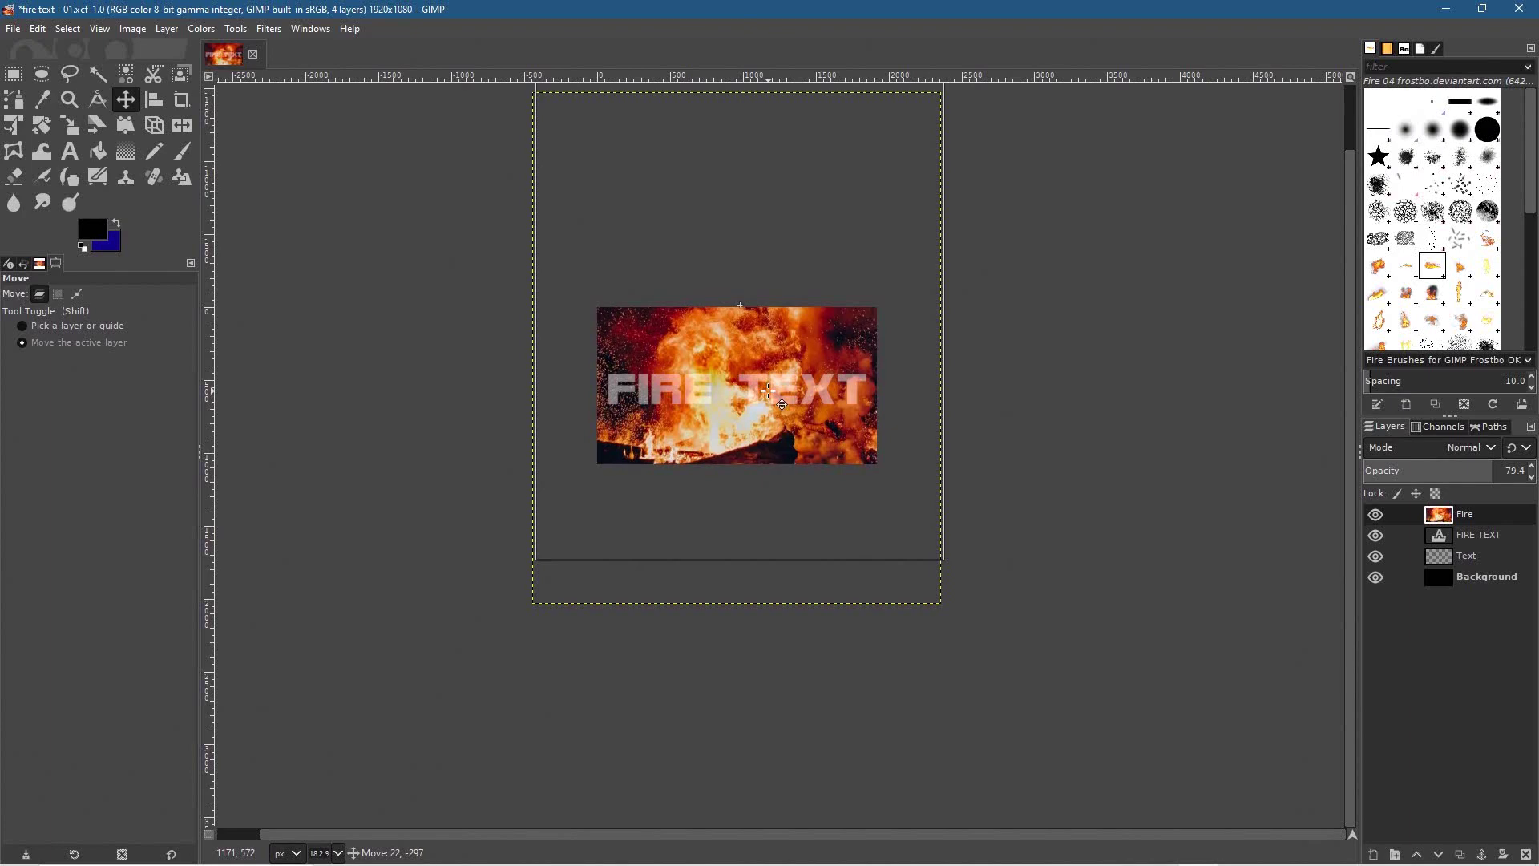
left_click_drag(781, 405, 778, 443)
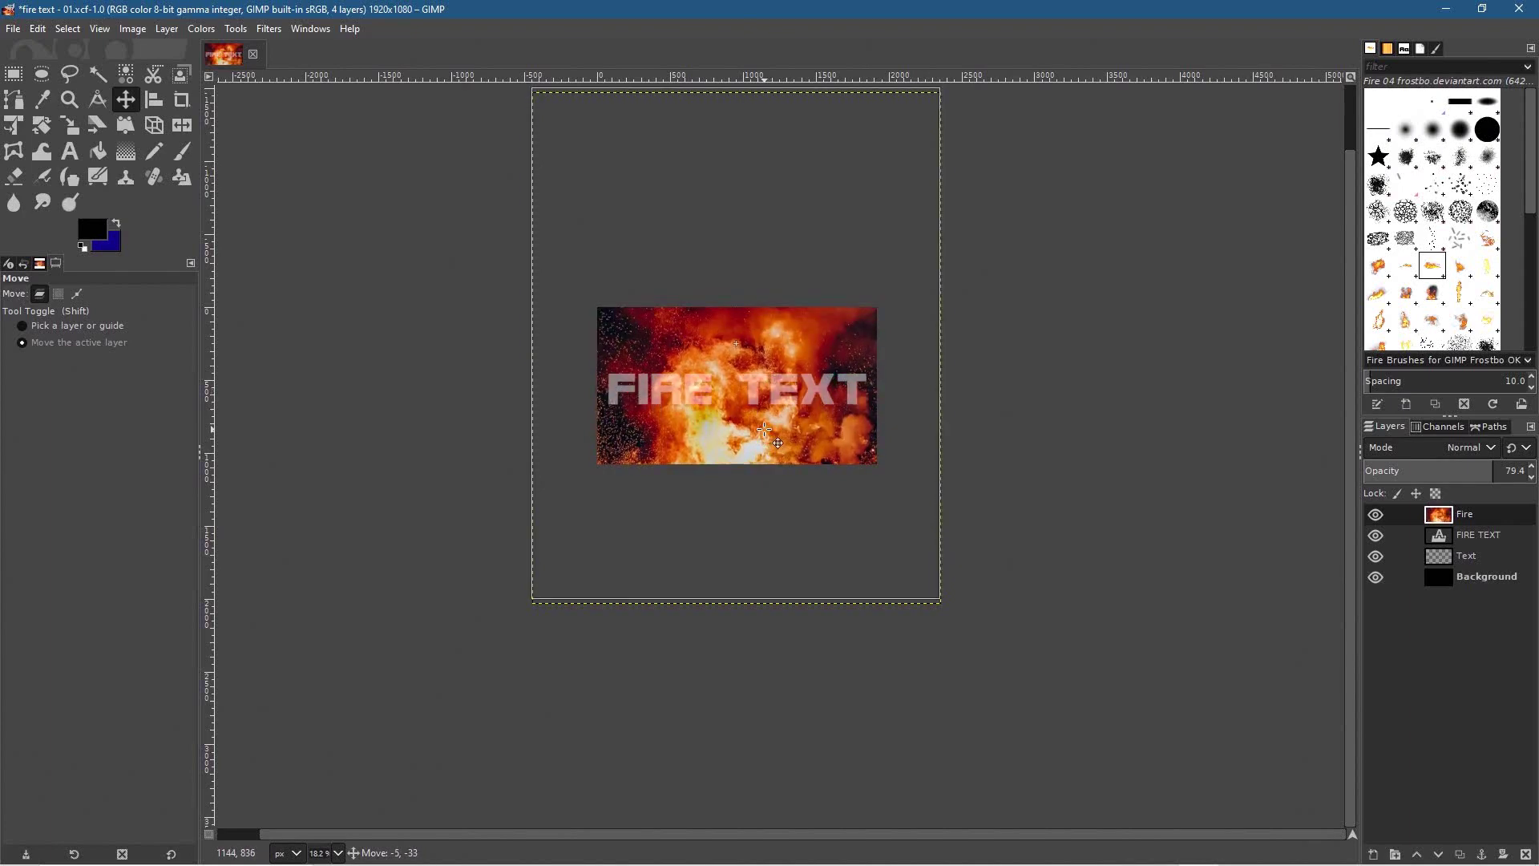
left_click_drag(777, 442, 778, 439)
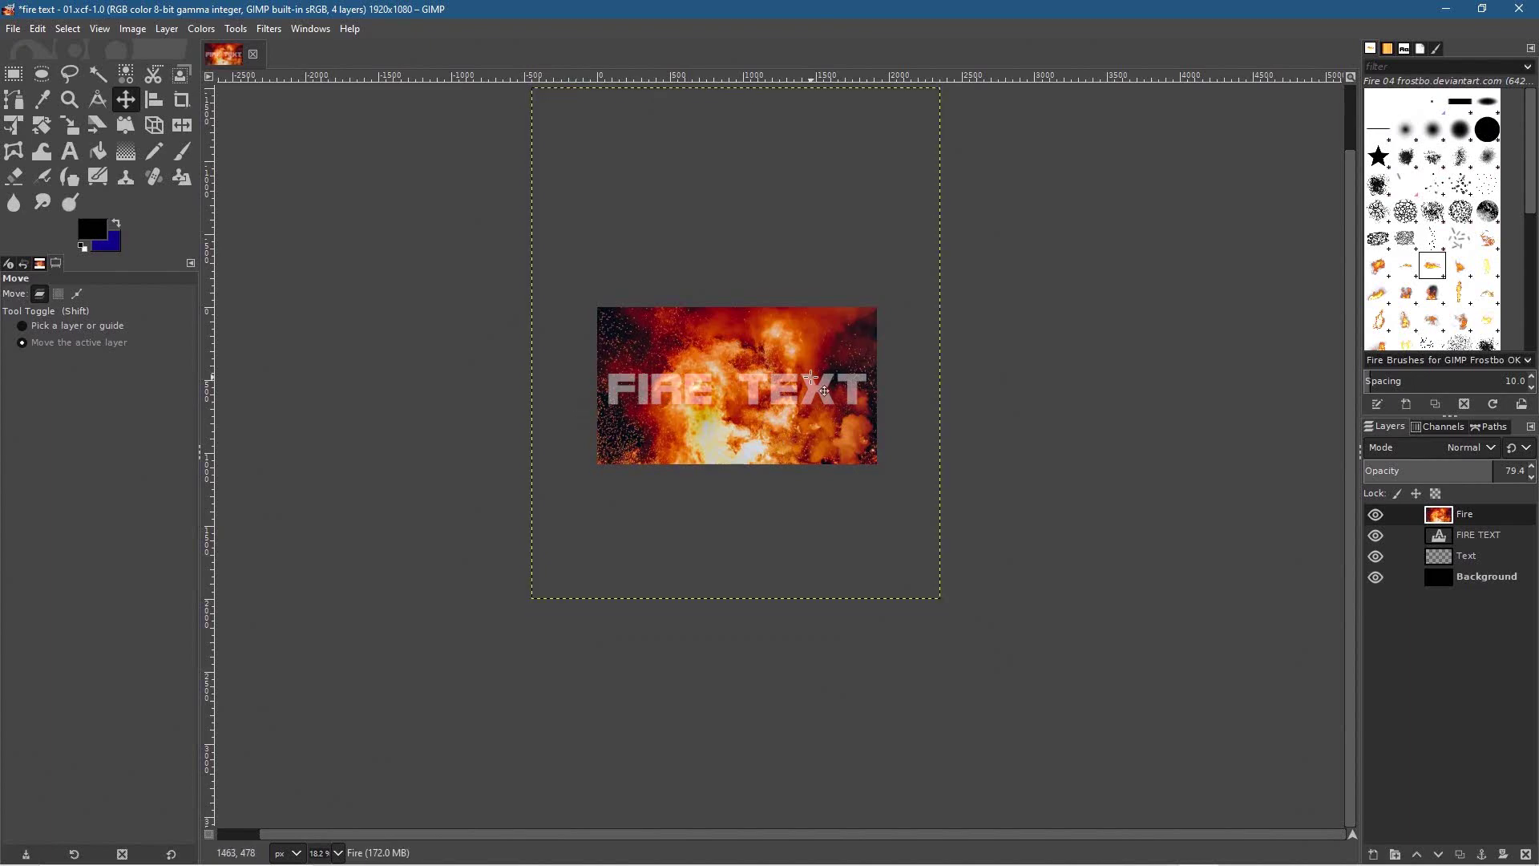
scroll(763, 382, "up", 3)
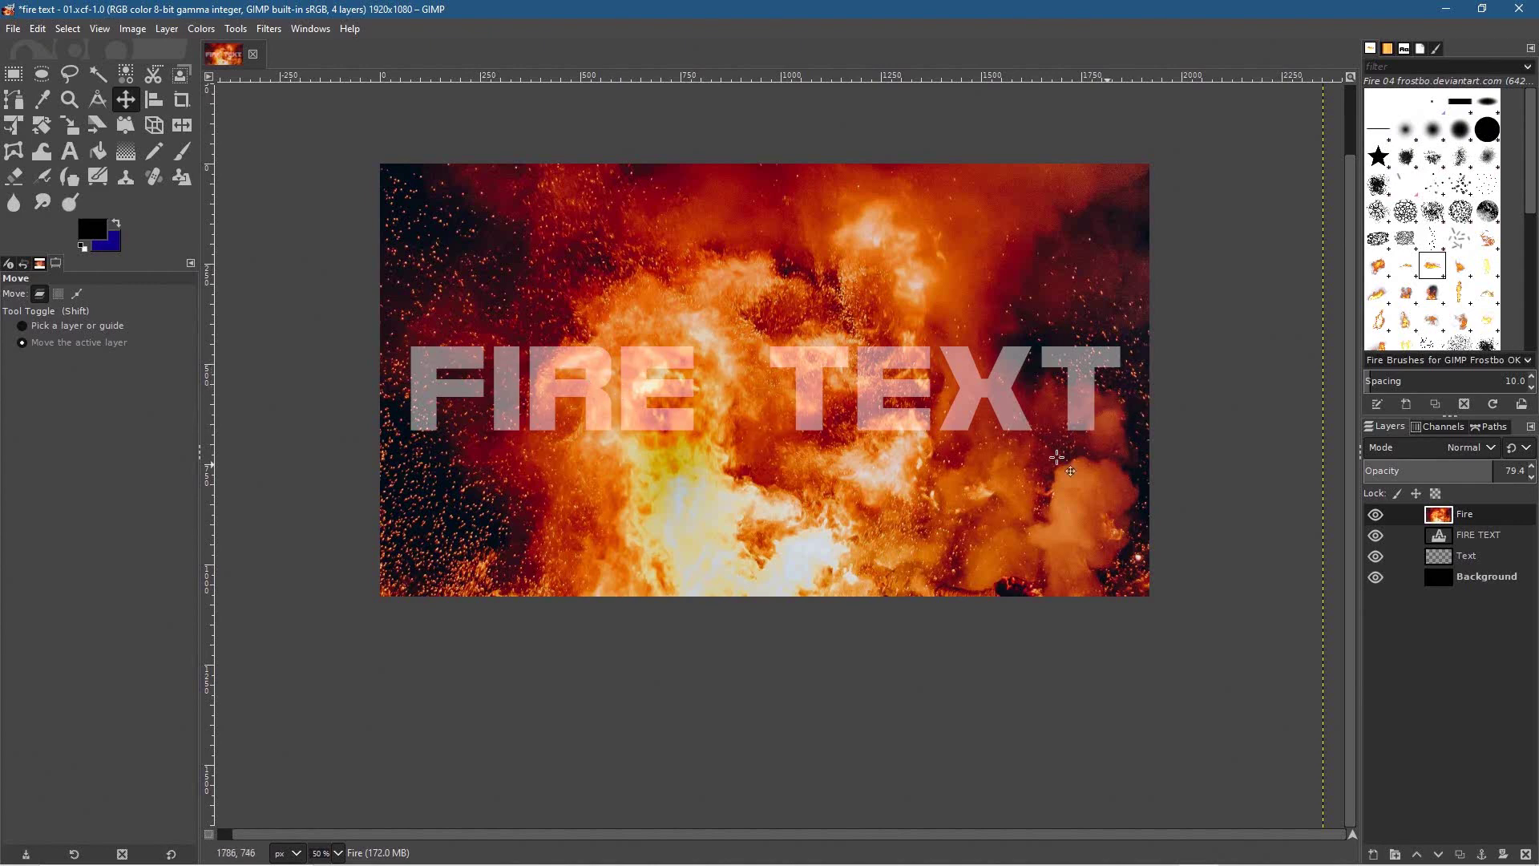
type("100")
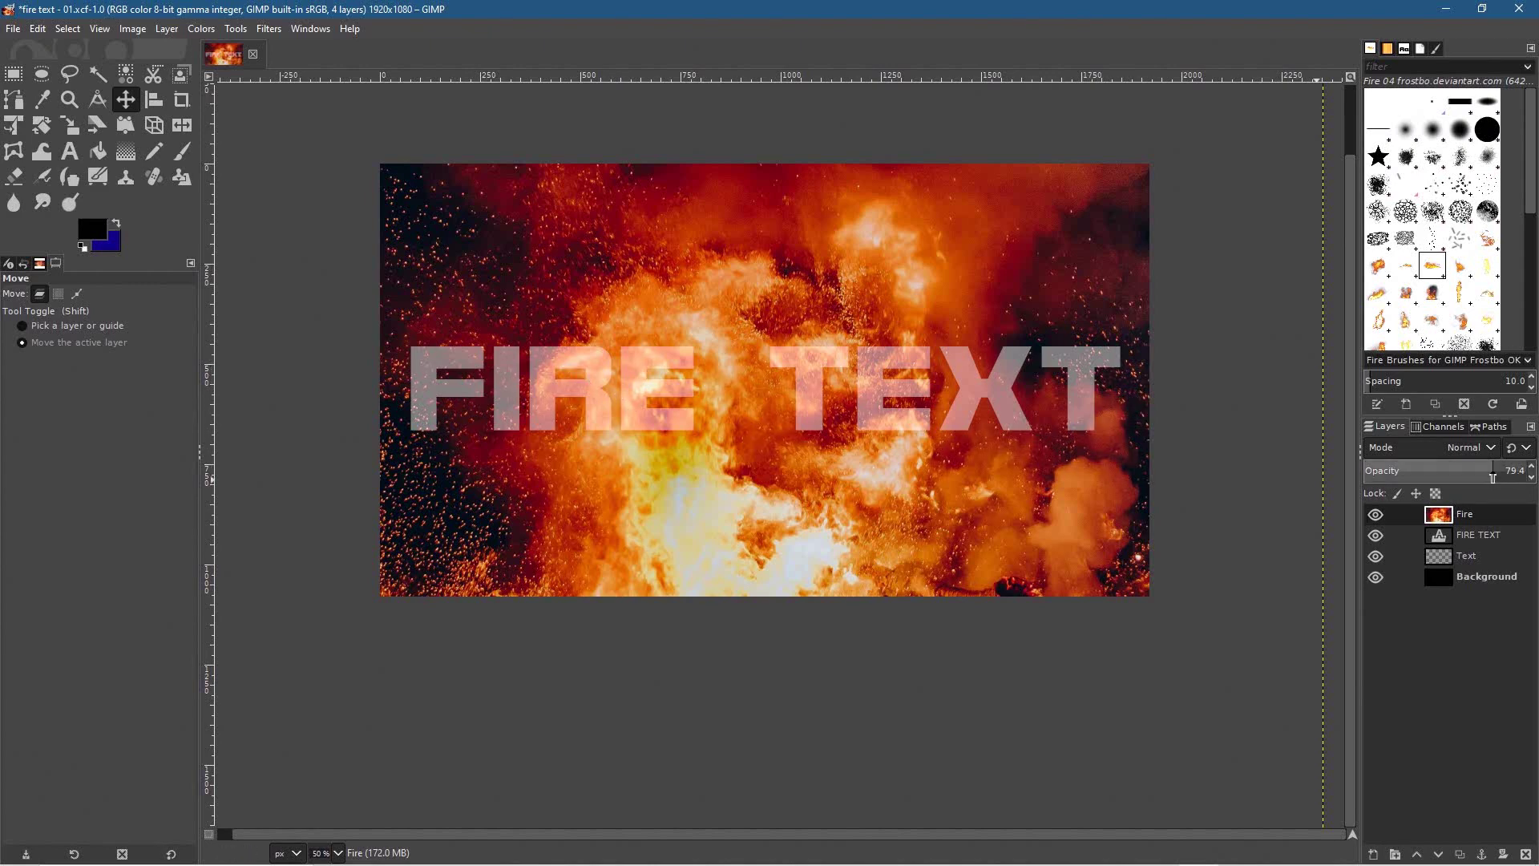
key("Return")
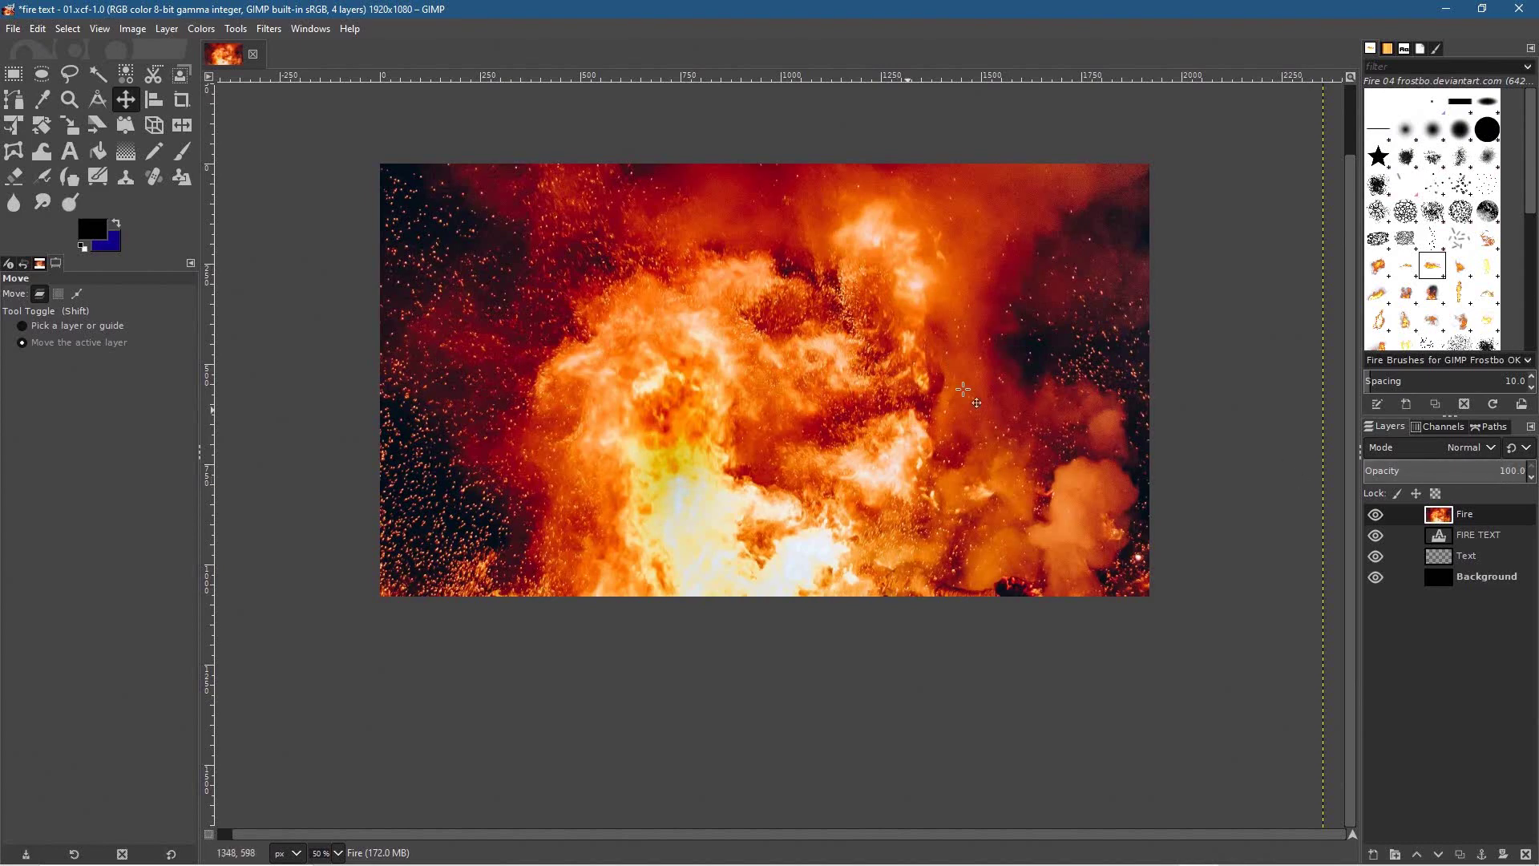
Duplicate the FIRE TEXT layer and the Fire layer.
left_click(1479, 532)
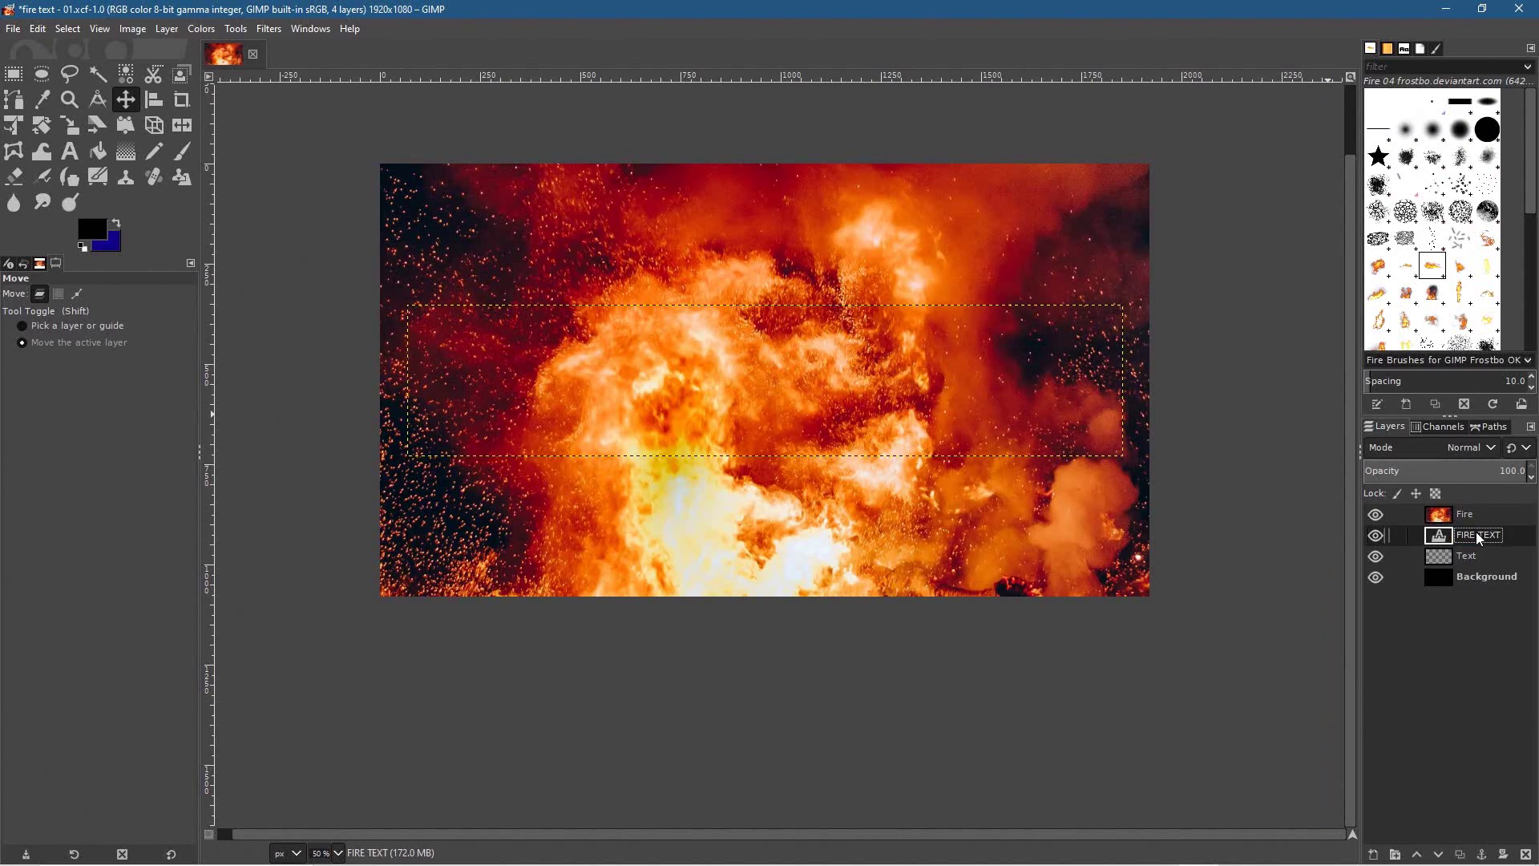
right_click(1476, 533)
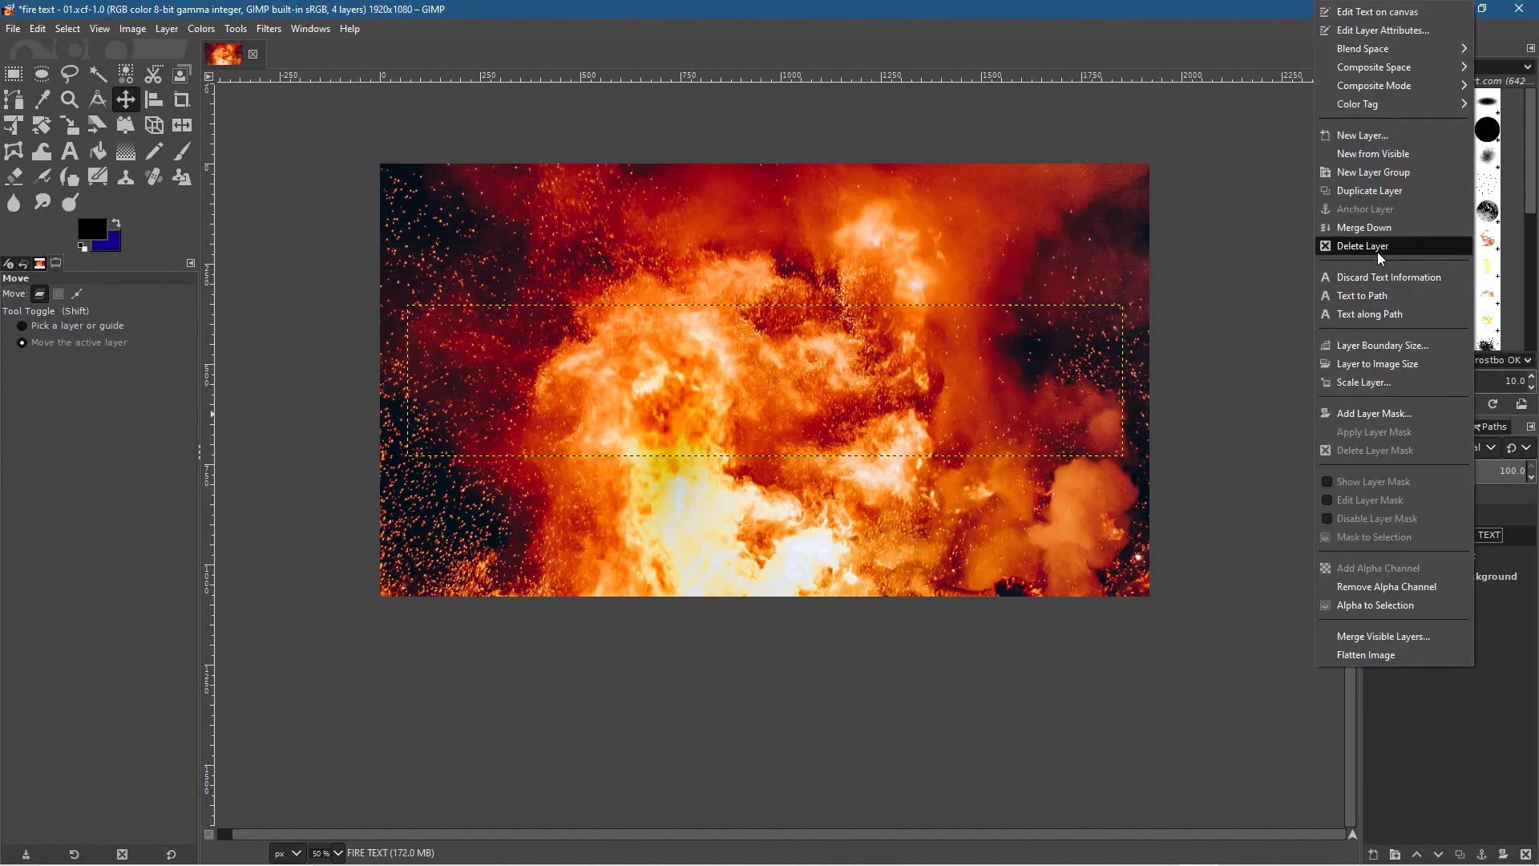
left_click(1385, 192)
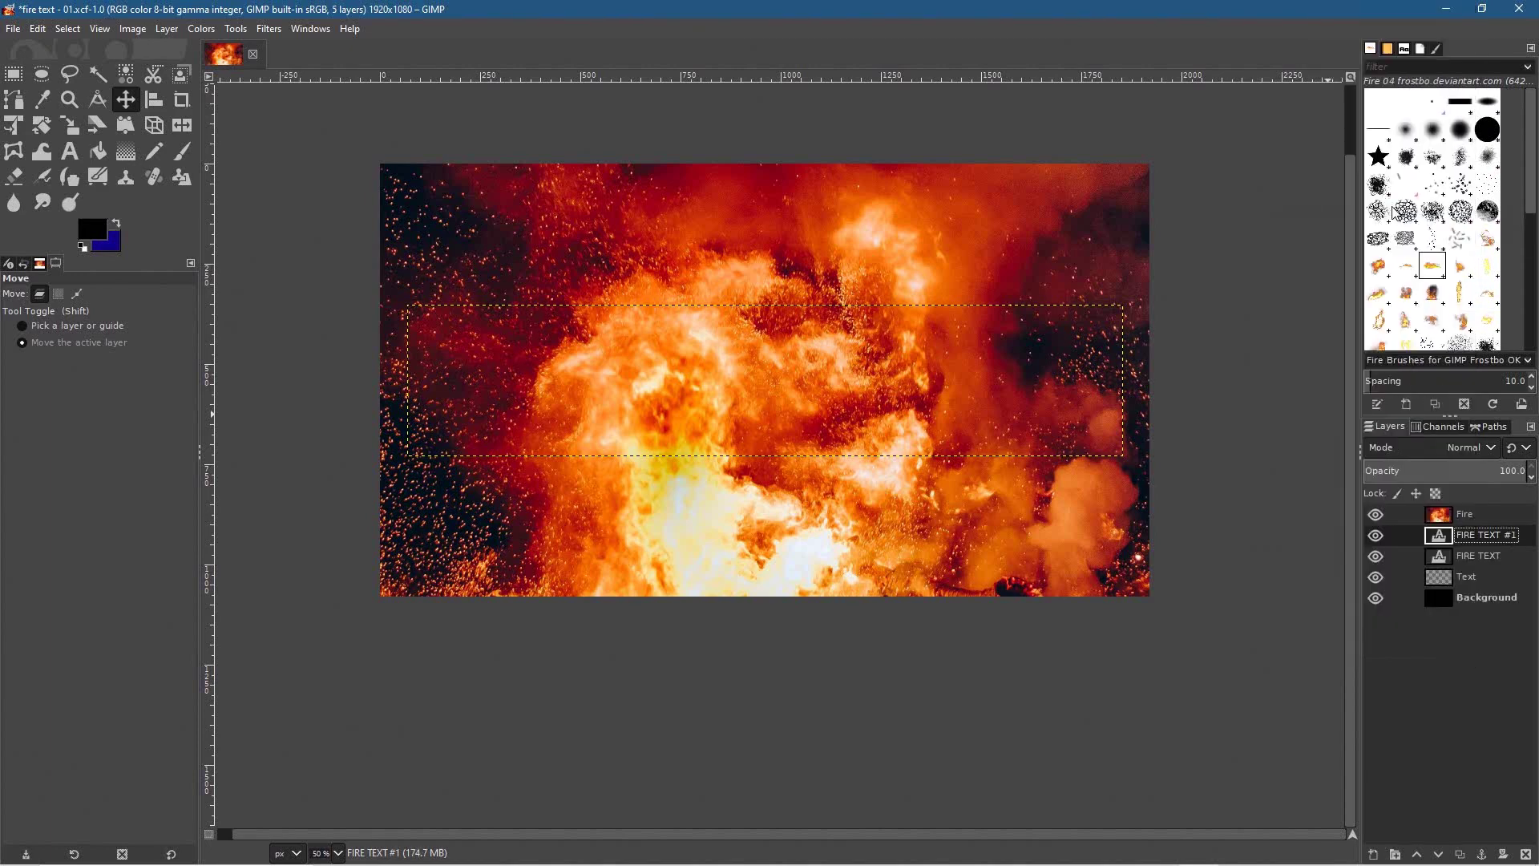
left_click(1471, 520)
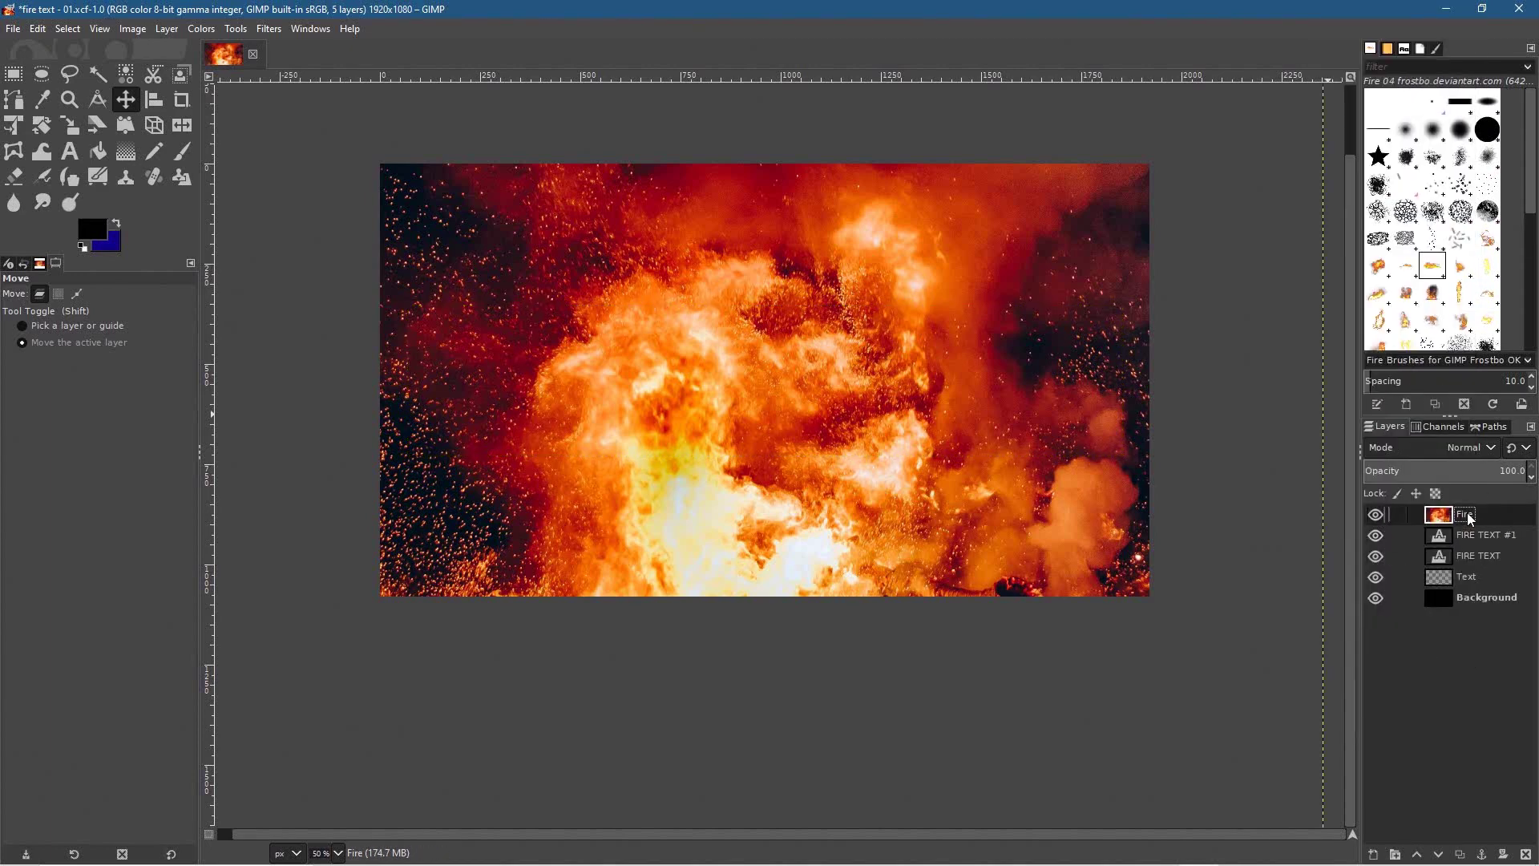
right_click(1471, 519)
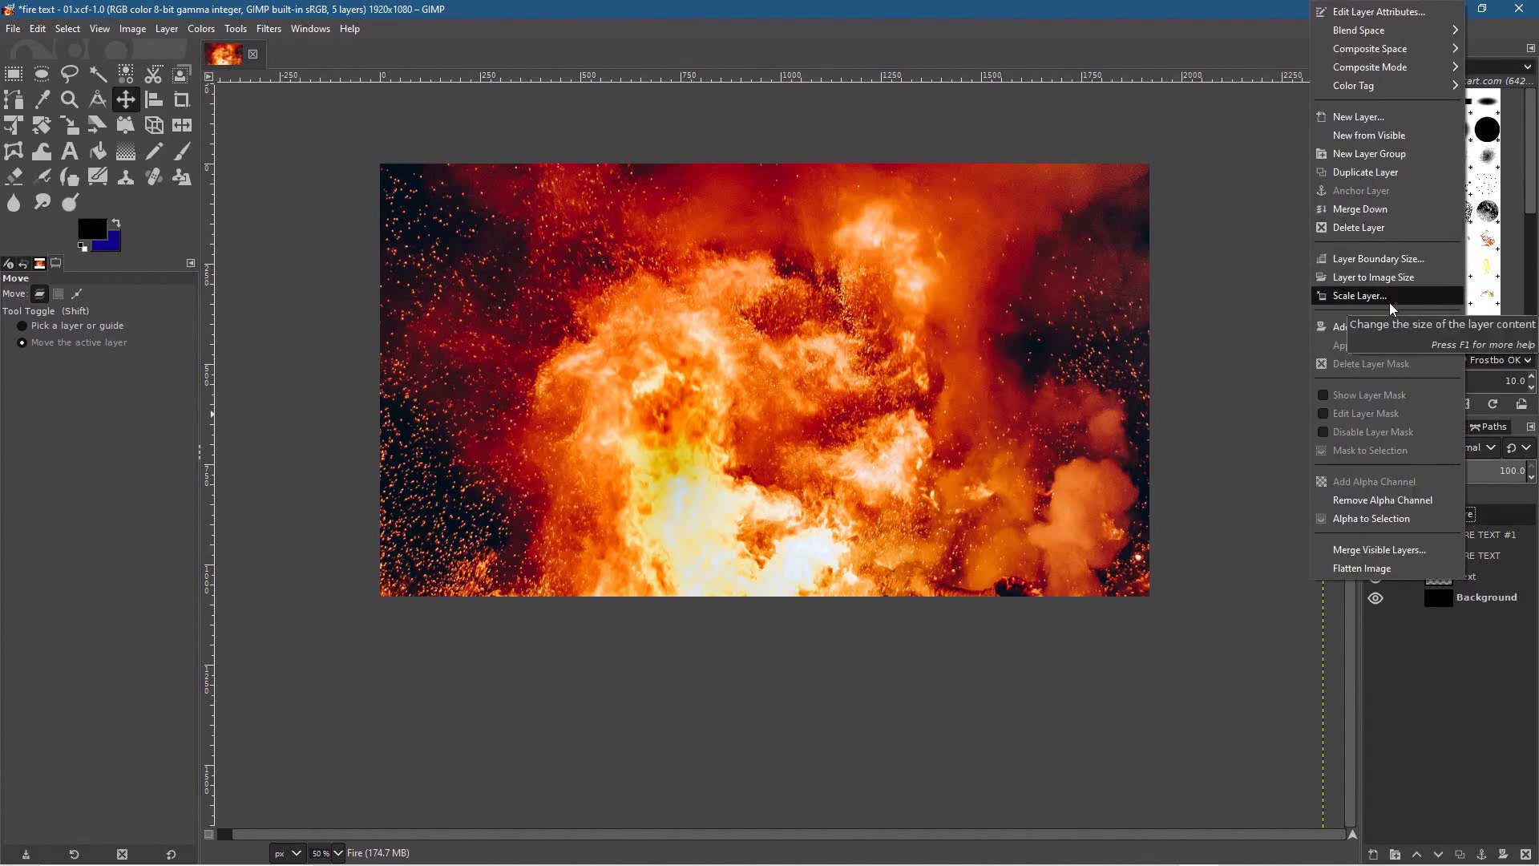
left_click(1371, 172)
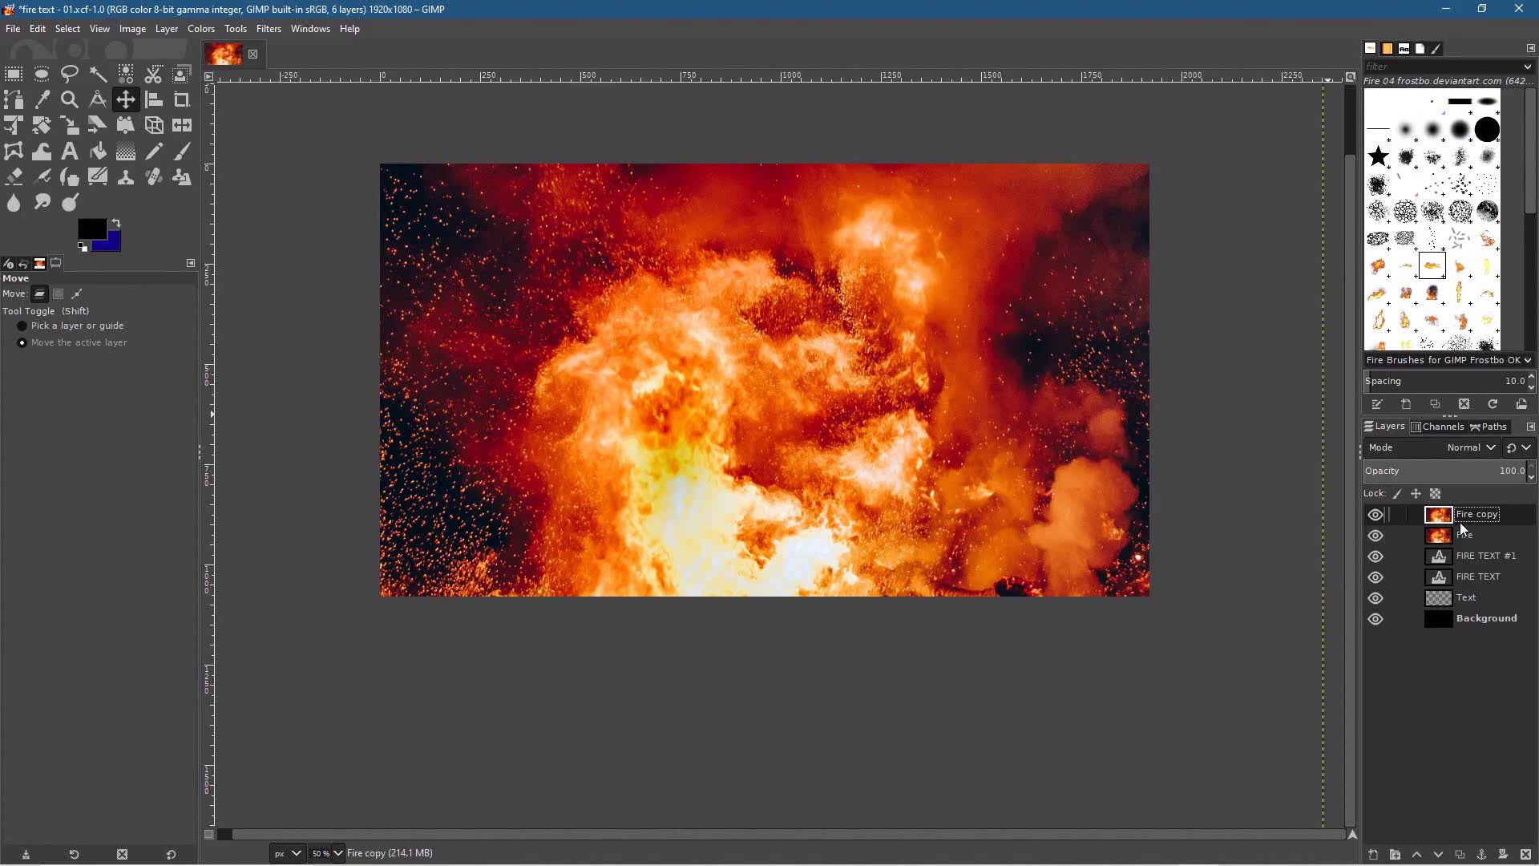
Hide the original Fire and FIRE TEXT layers and the empty Text layer.
left_click(1376, 535)
left_click(1376, 578)
left_click(1376, 599)
left_click(1481, 598)
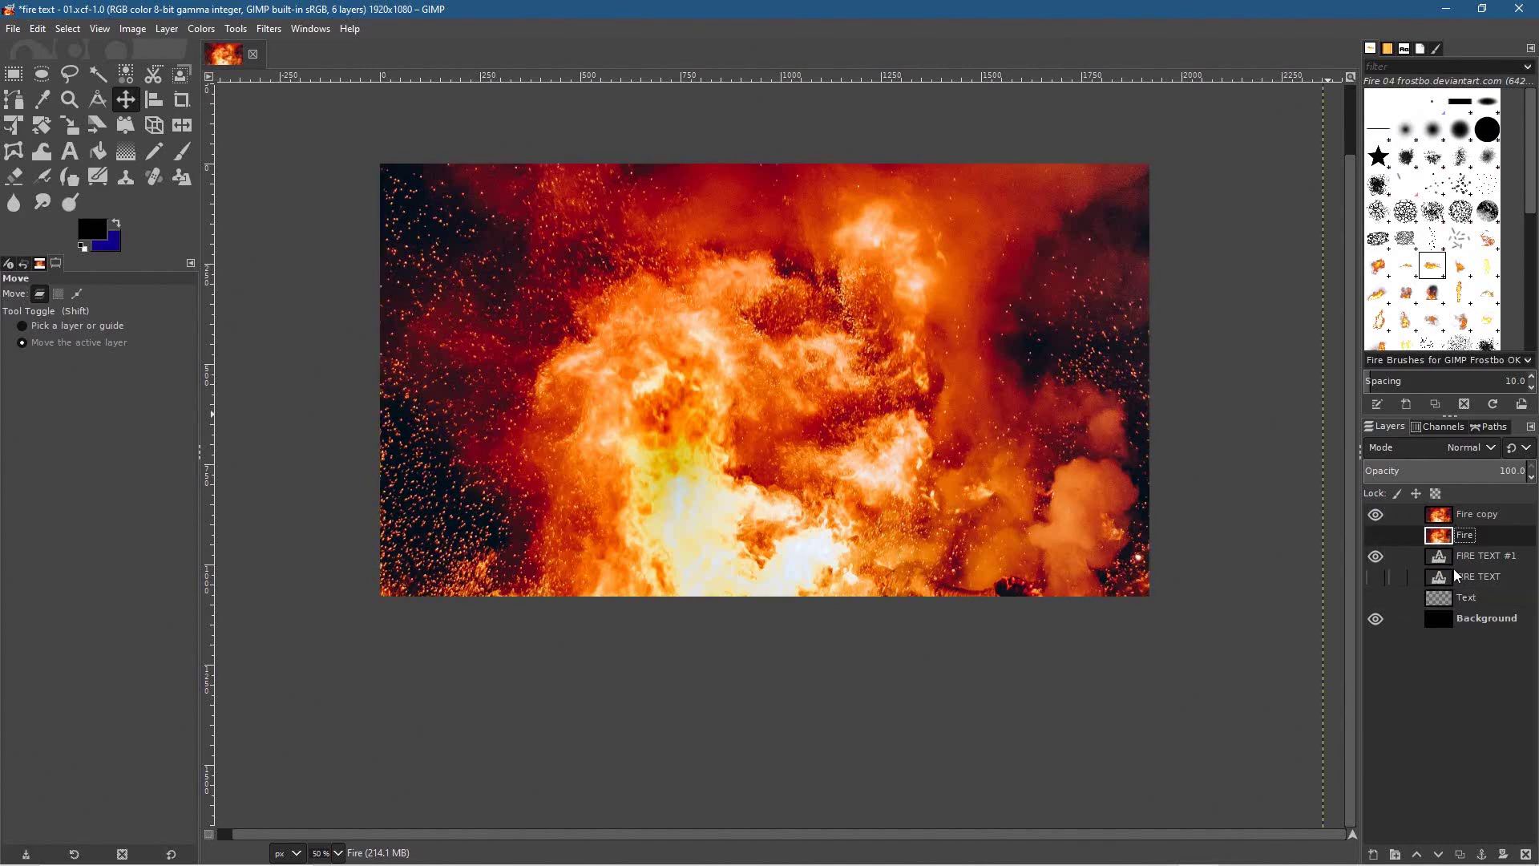
Move the FIRE TEXT #1 layer to the top of the layer stack and copy it to the clipboard.
left_click(1487, 555)
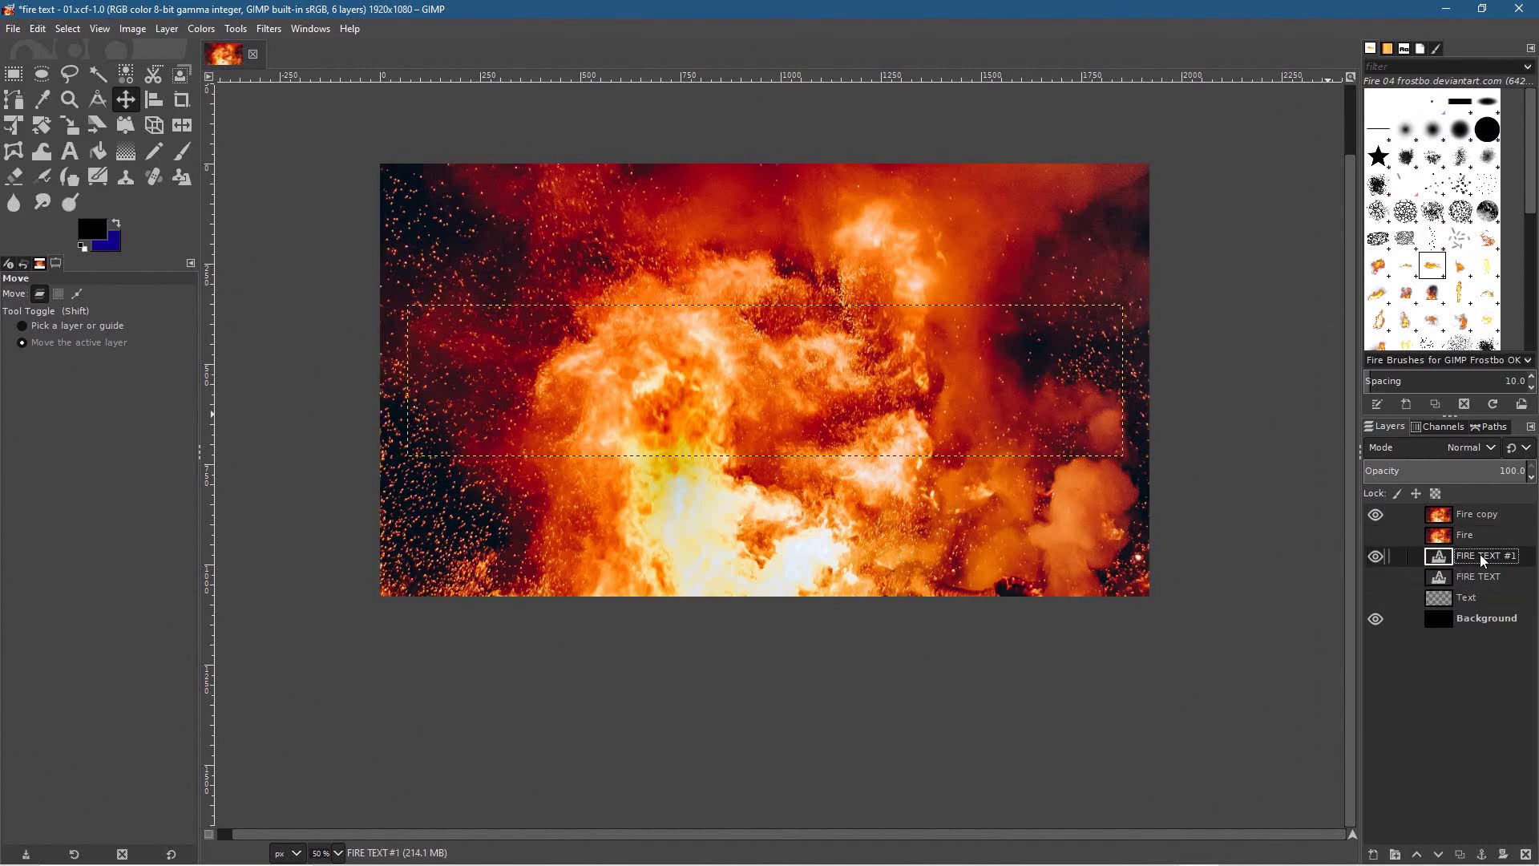
left_click_drag(1472, 555, 1462, 513)
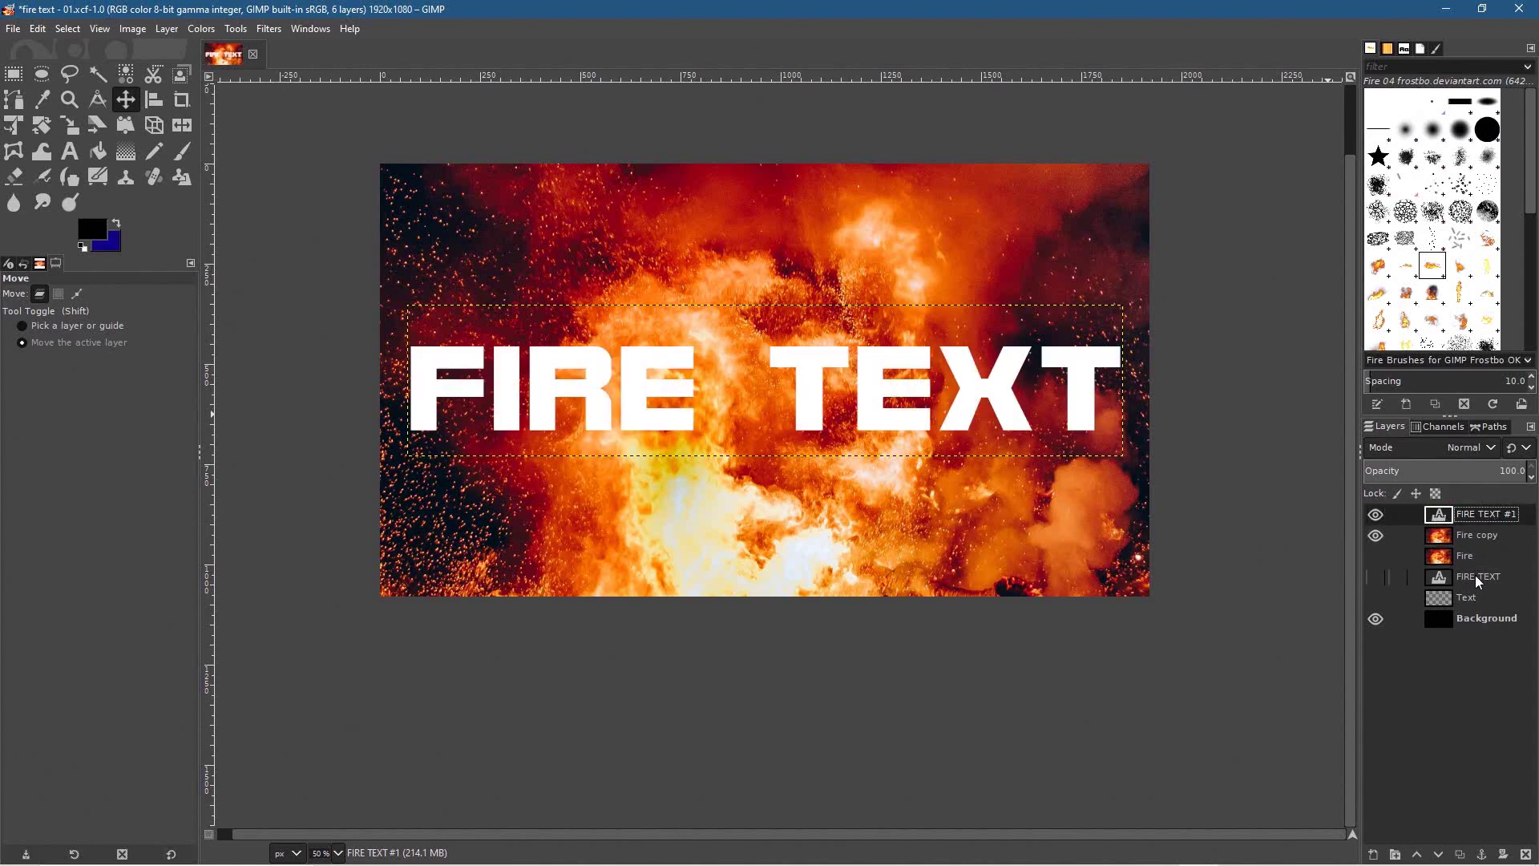
left_click(38, 29)
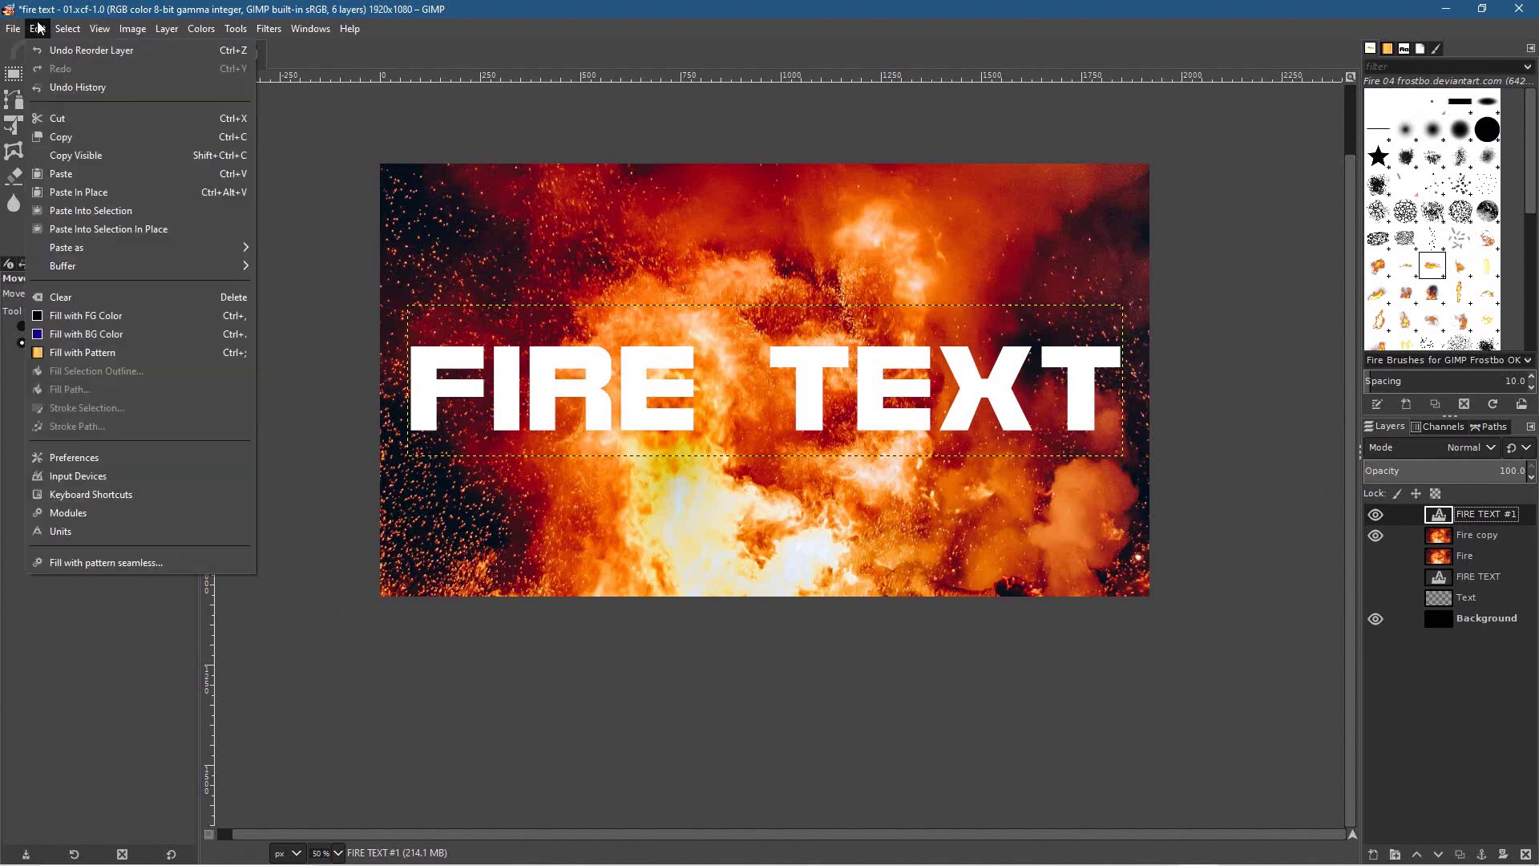
left_click(79, 138)
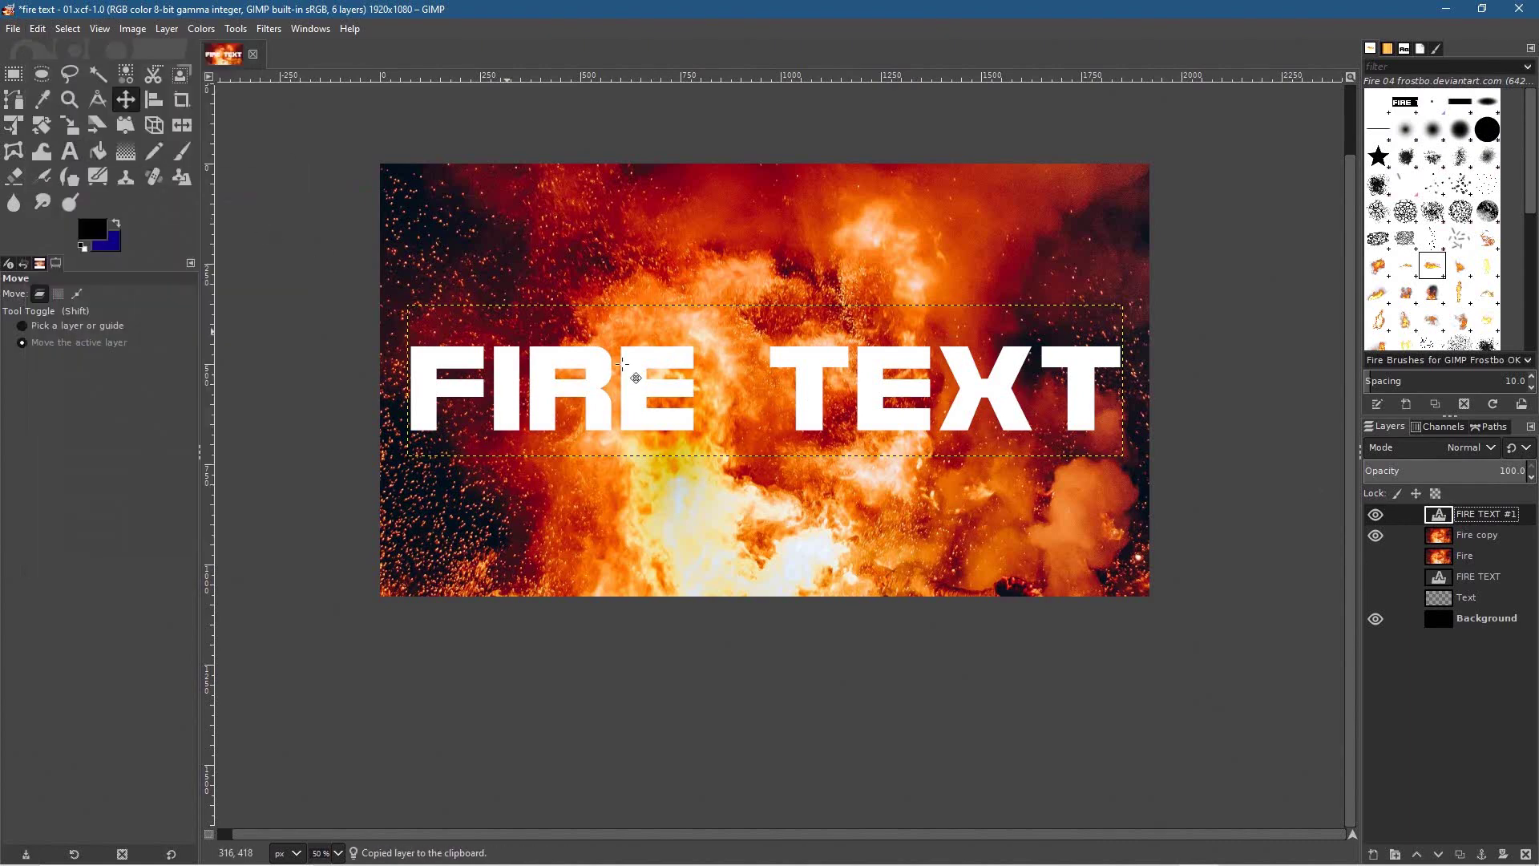
Add a layer mask initialized to Black (full transparency) to the Fire copy layer.
left_click(1472, 539)
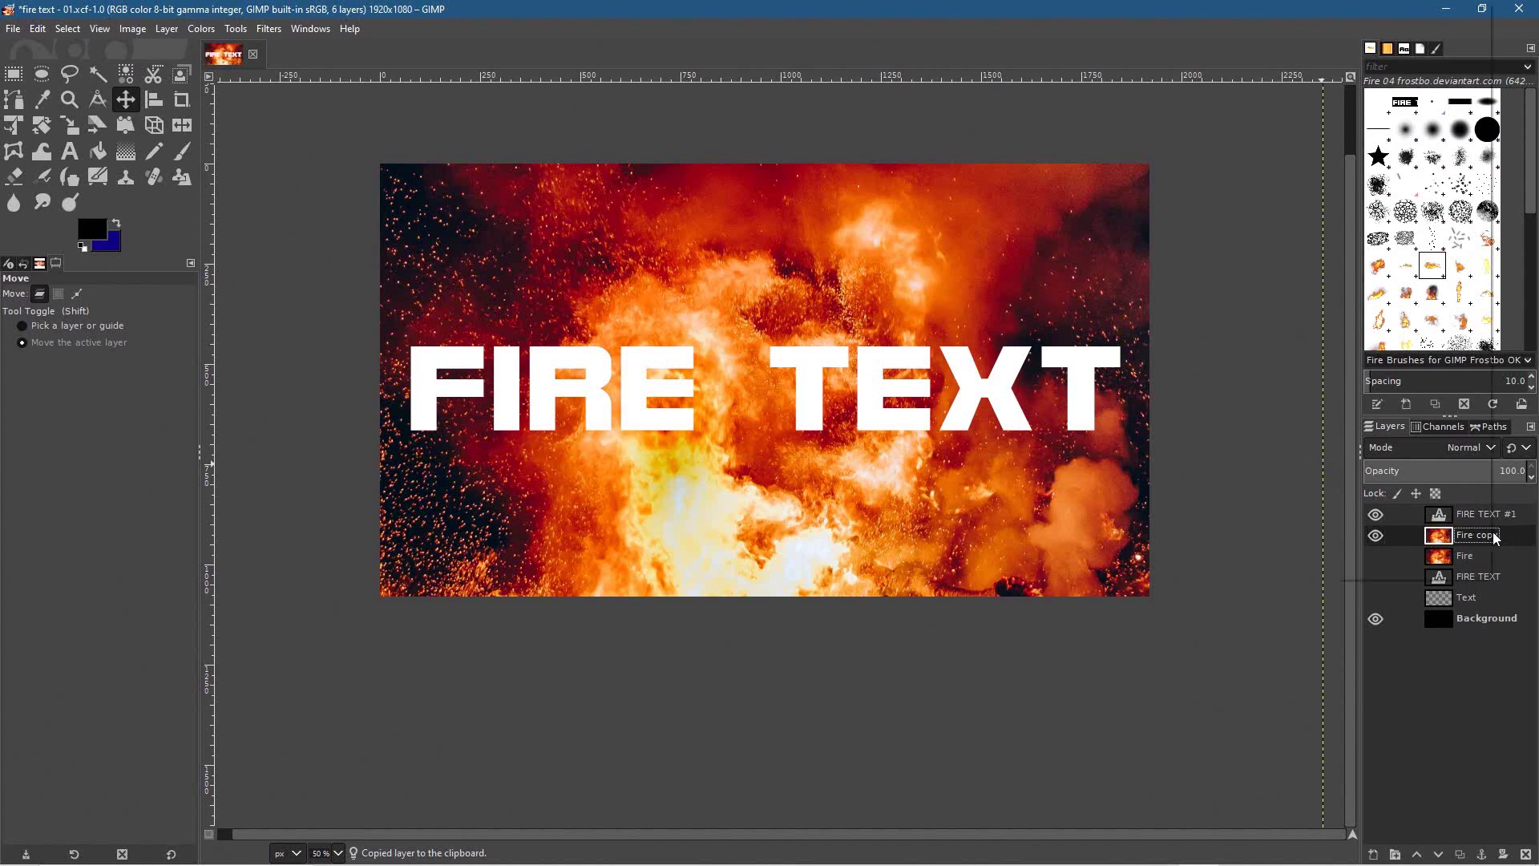
right_click(1496, 538)
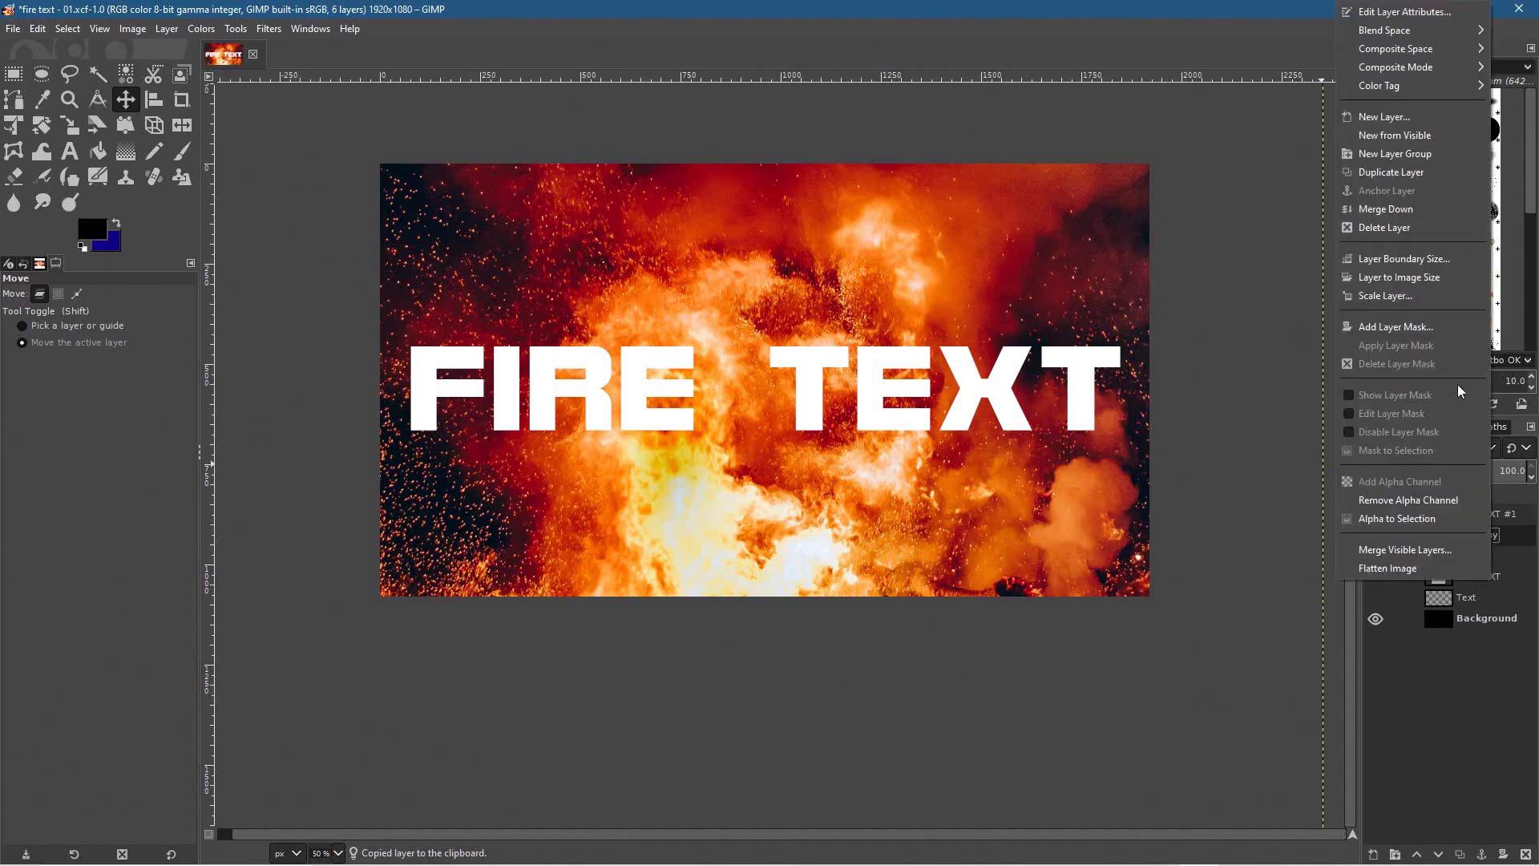
left_click(1435, 326)
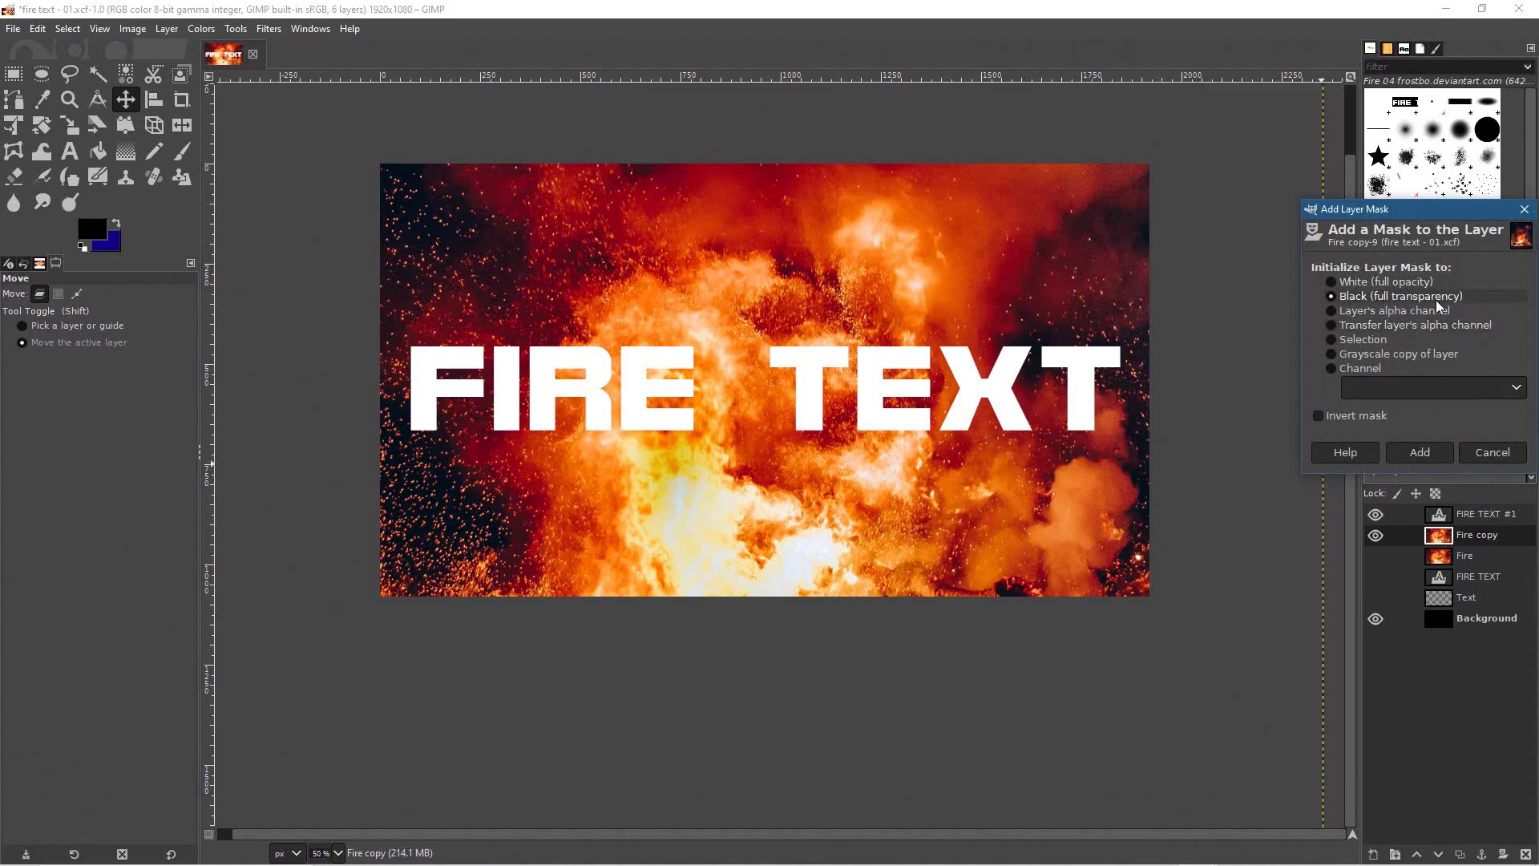
left_click(1420, 453)
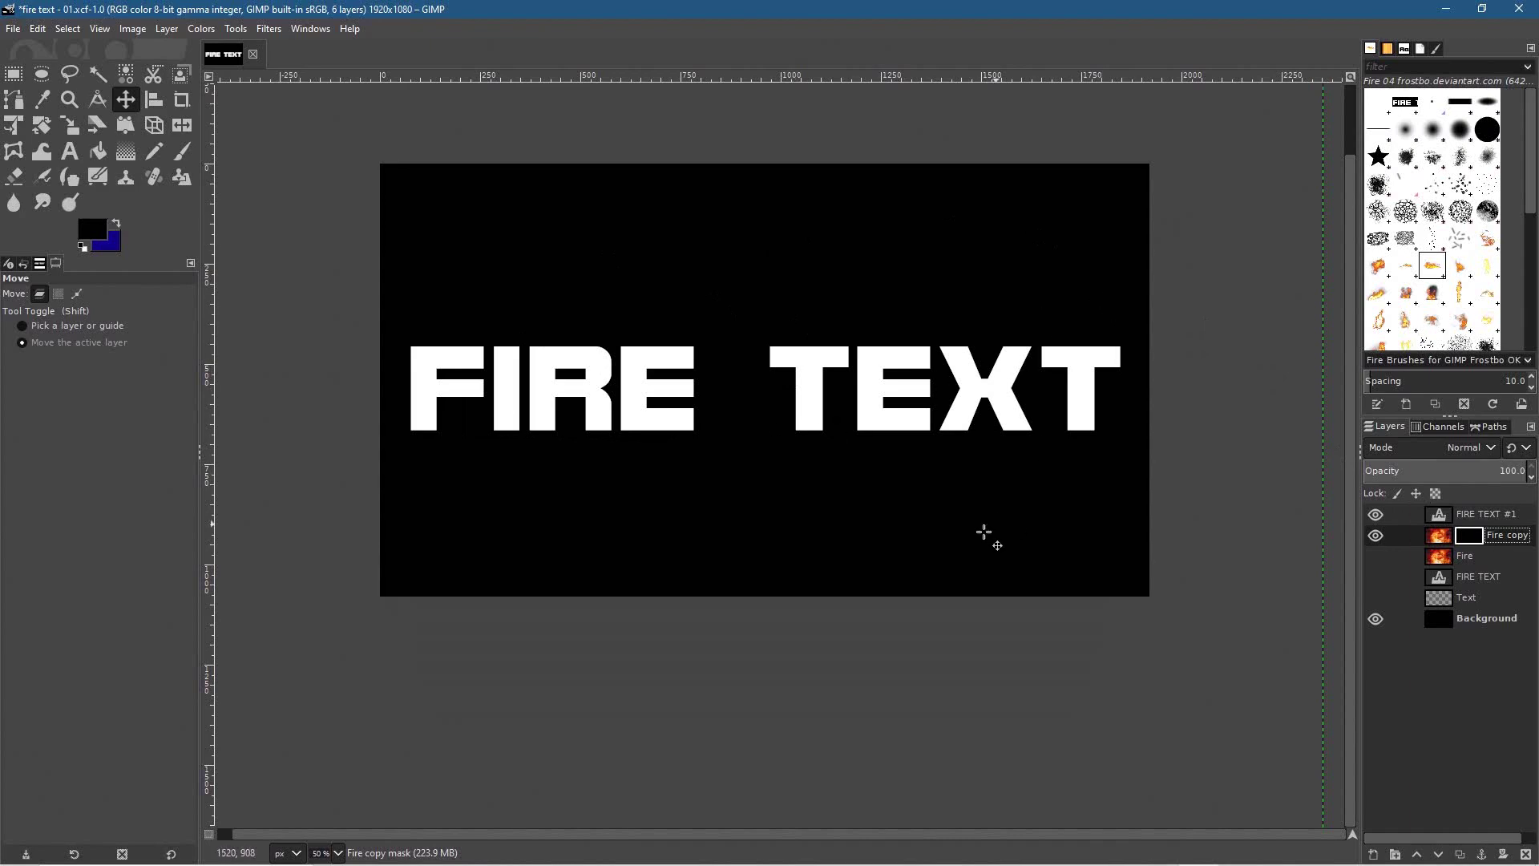
Hide the FIRE TEXT #1 layer, and paste and anchor the copied lettering into the Fire copy layer's mask.
left_click(1376, 515)
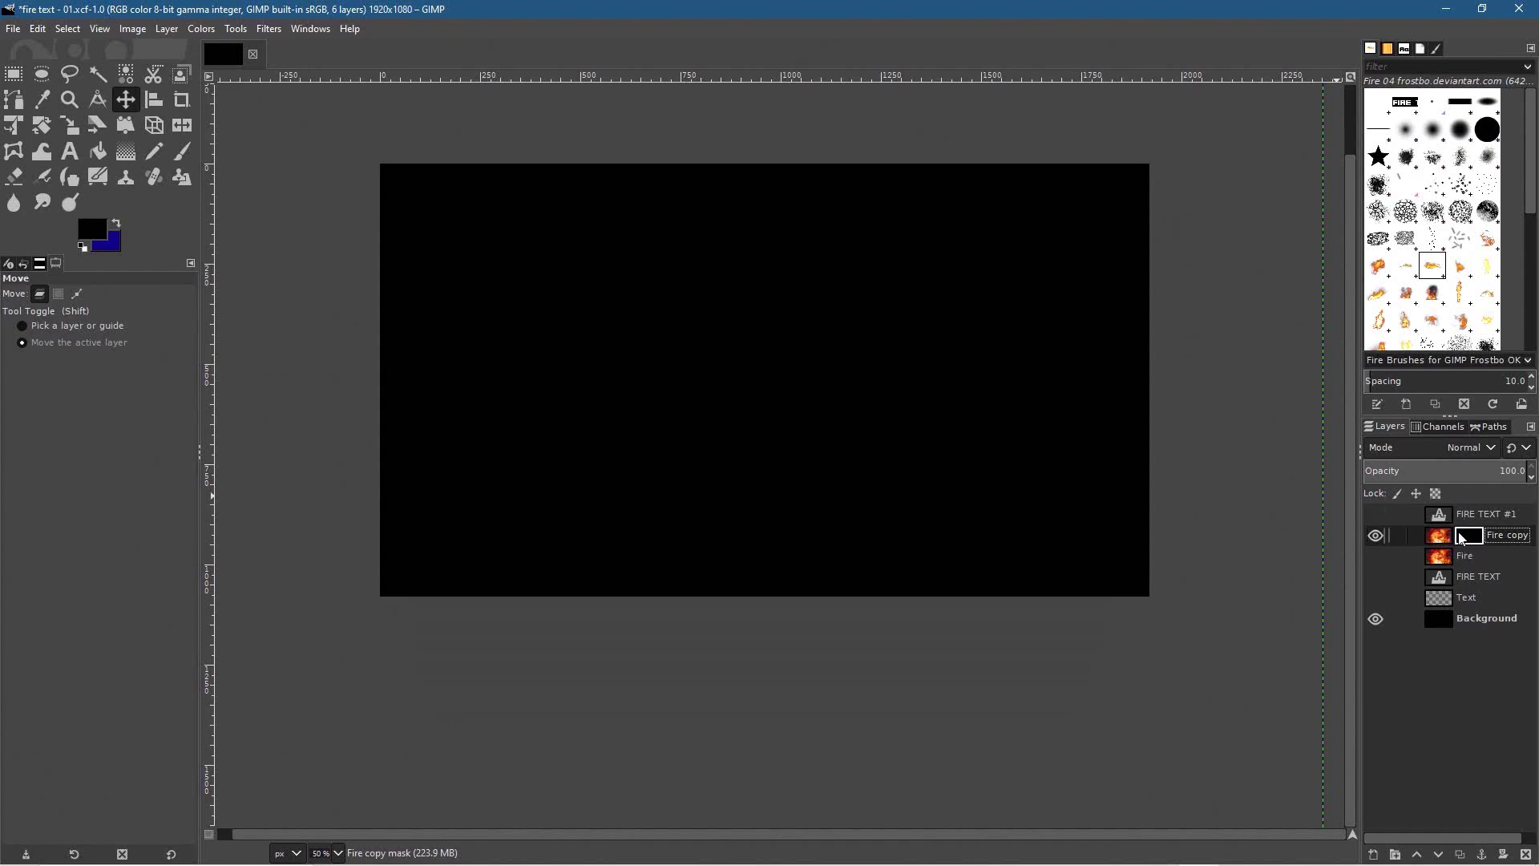
key("ctrl+v")
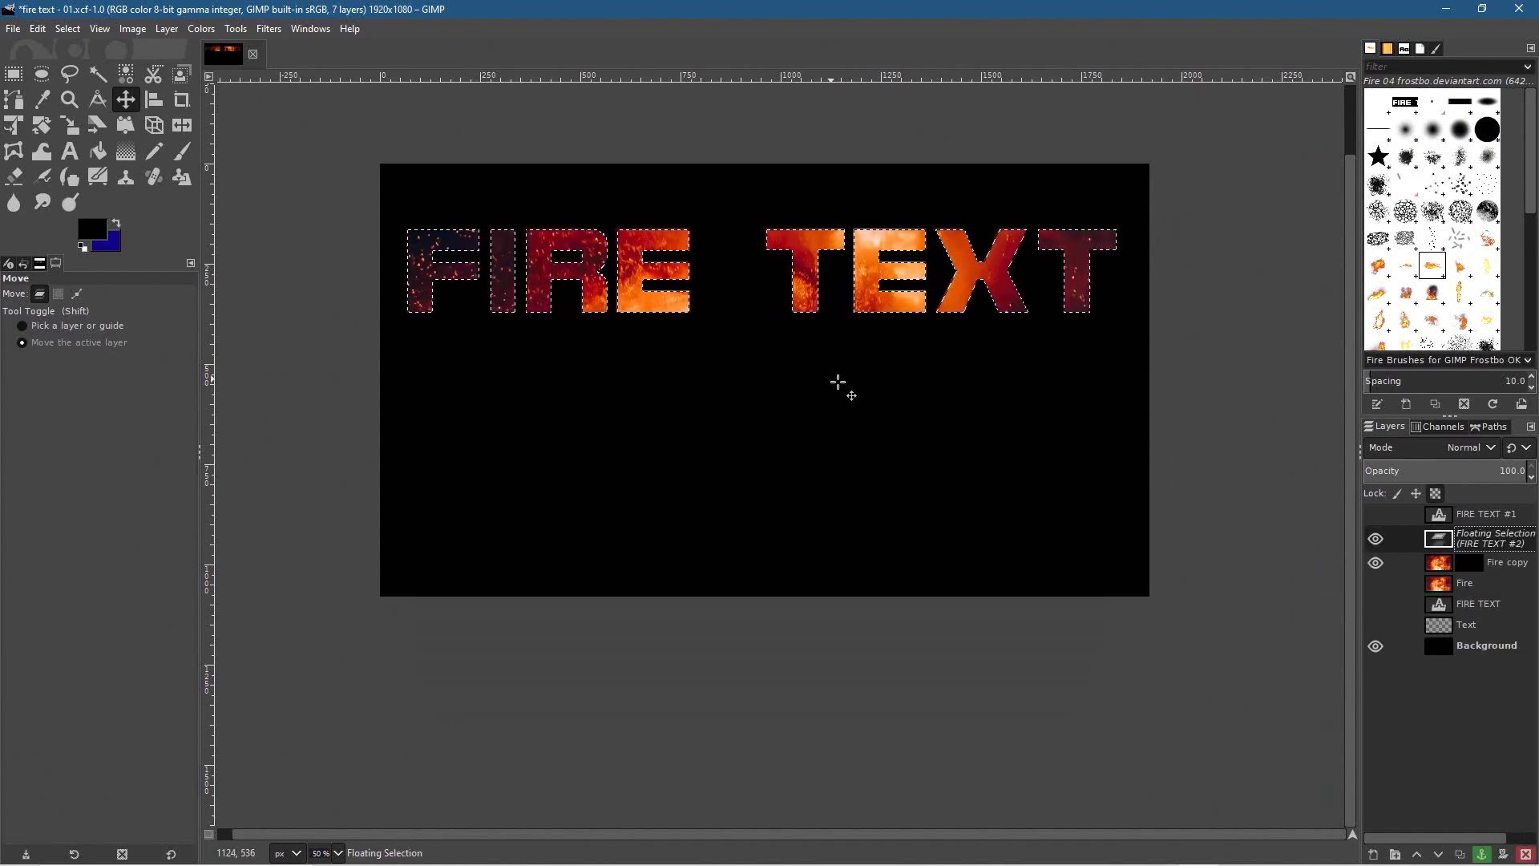
left_click(1483, 854)
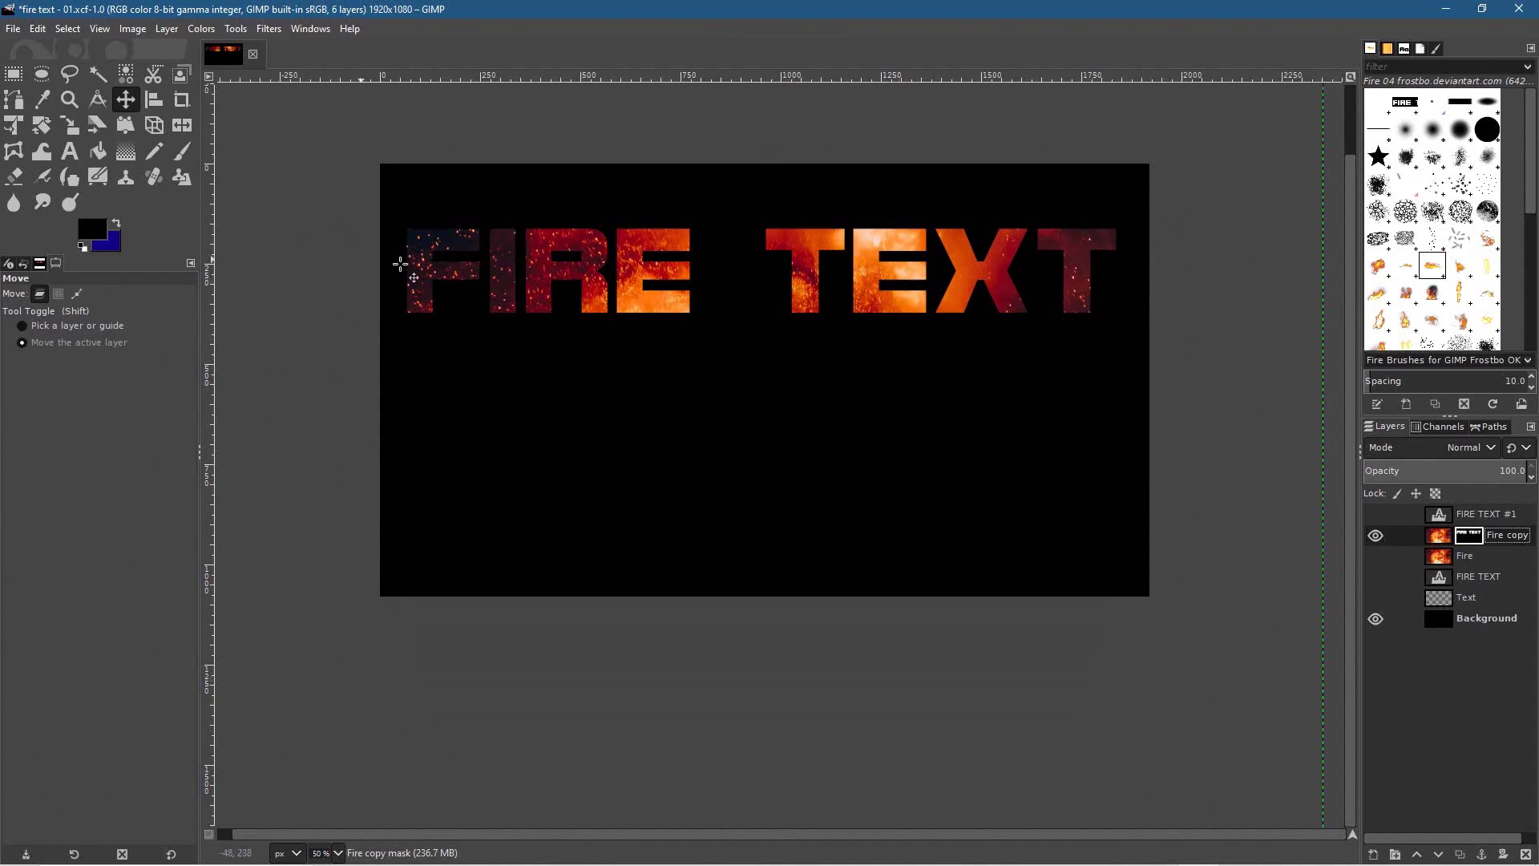
Center the flame-filled lettering of the Fire copy mask horizontally and vertically relative to the image.
left_click(155, 99)
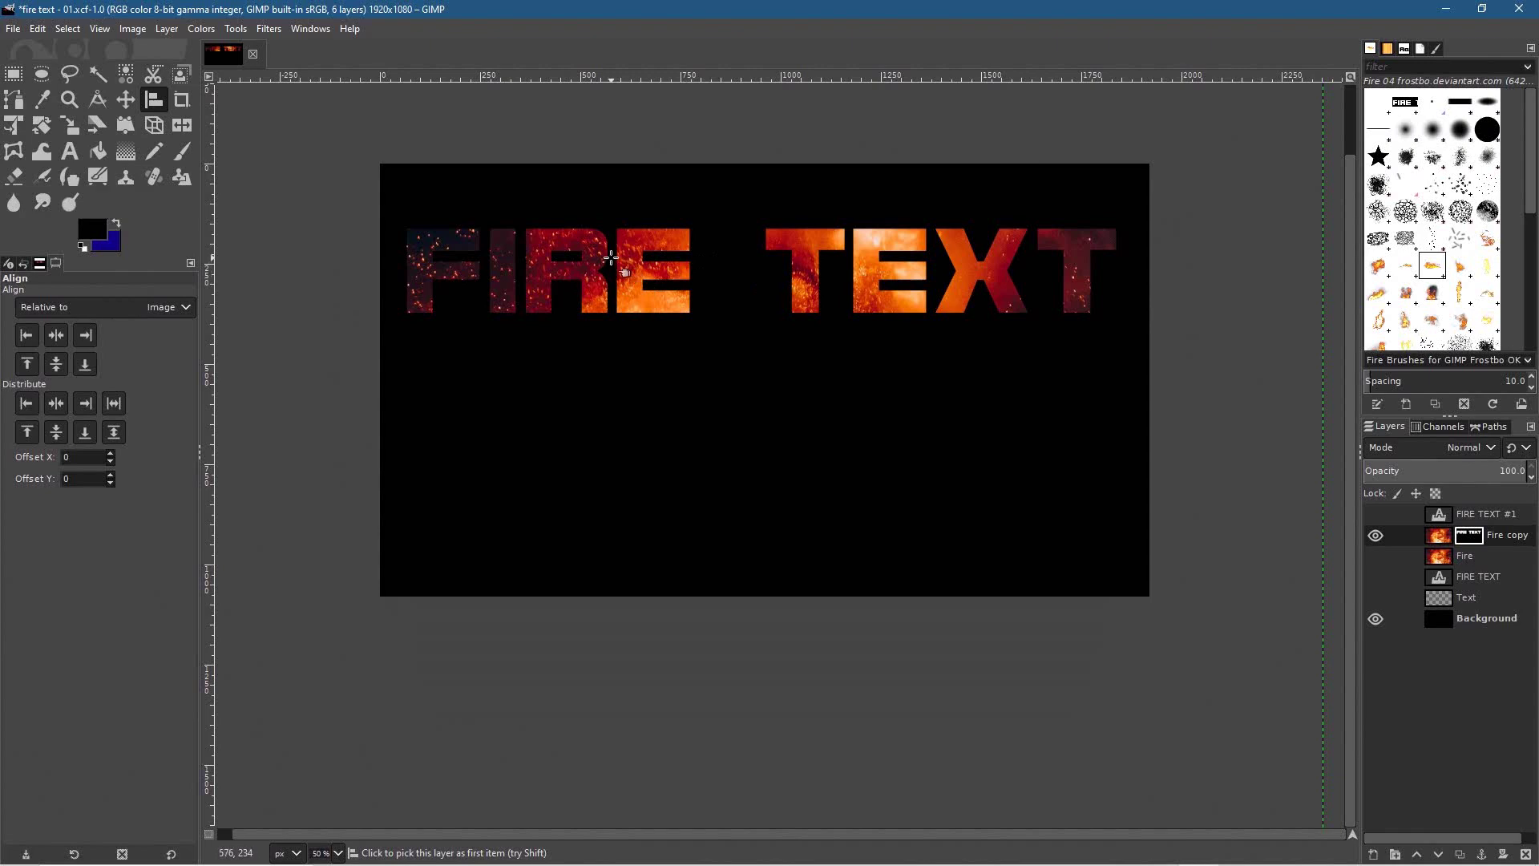
left_click(59, 335)
left_click(56, 365)
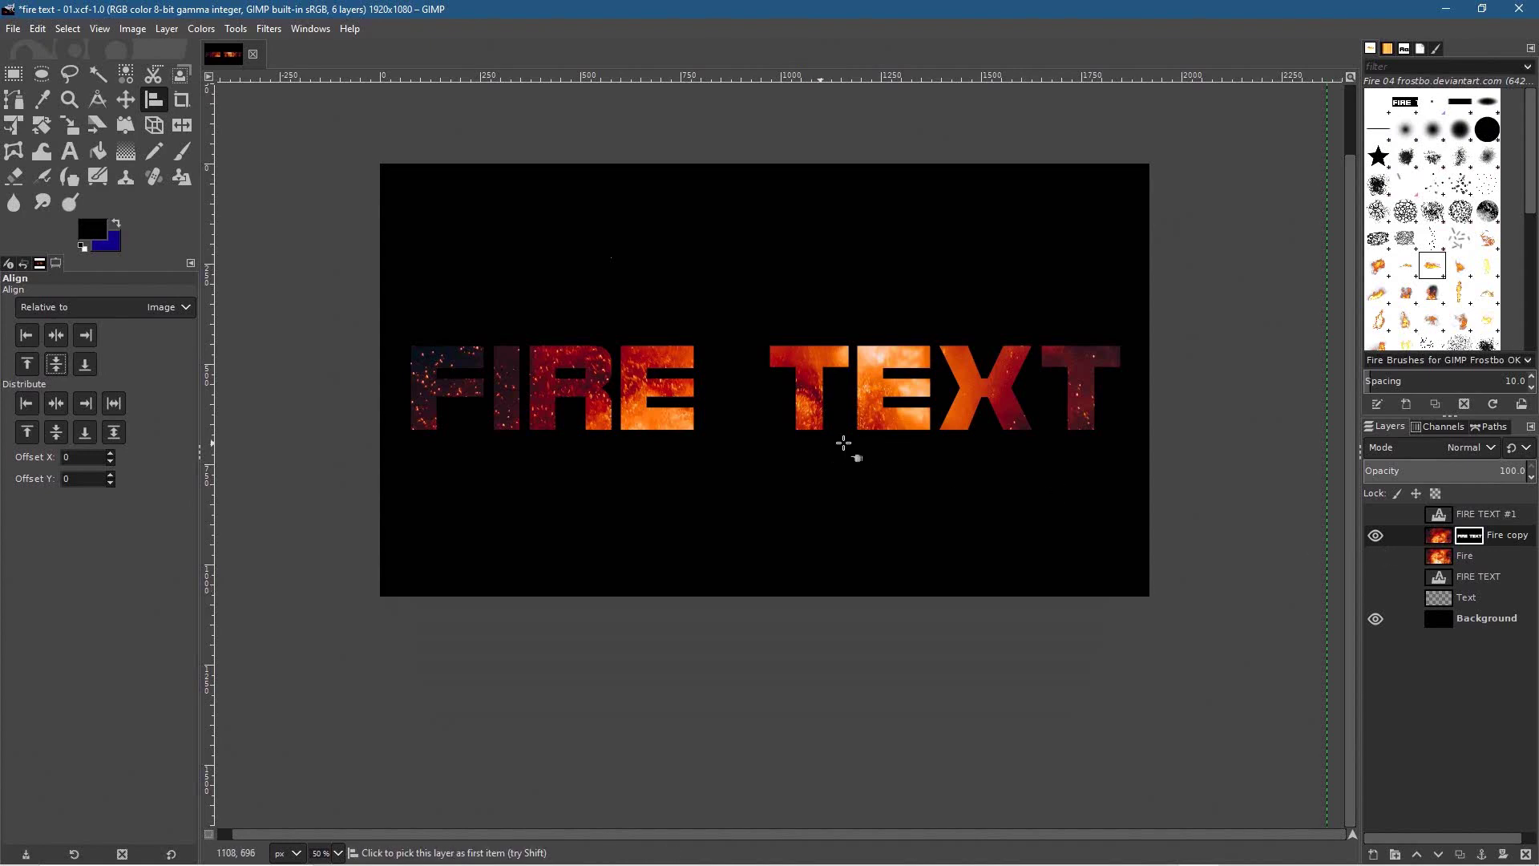
Toggle the Fire layer's visibility to compare the lettering with and without the photo, leaving the layer shown.
left_click(1377, 557)
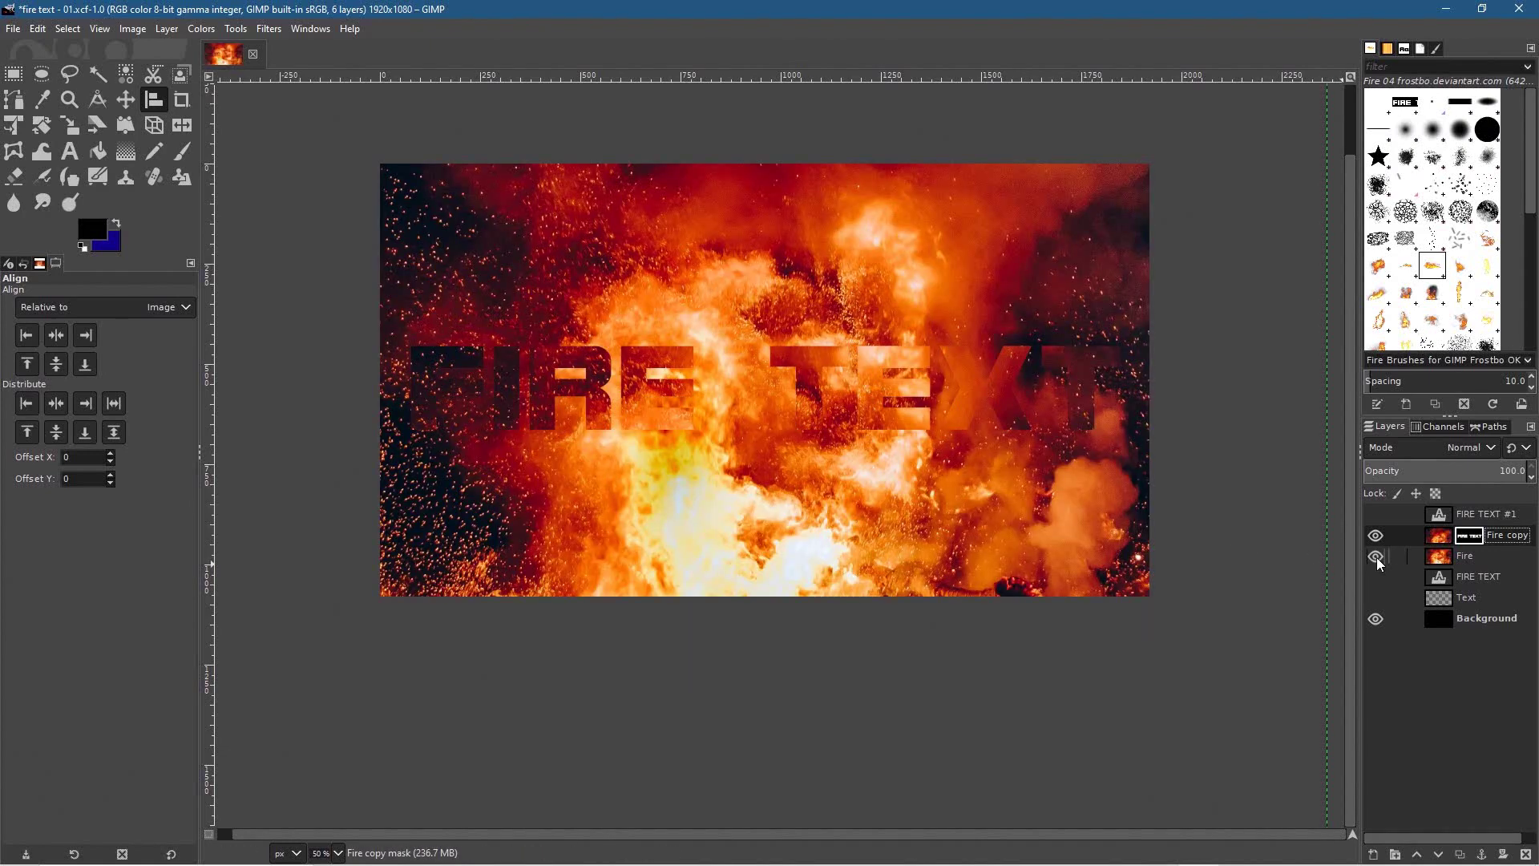
left_click(1378, 556)
left_click(1377, 557)
left_click(1377, 556)
left_click(1378, 556)
left_click(1378, 556)
left_click(1377, 556)
left_click(1376, 556)
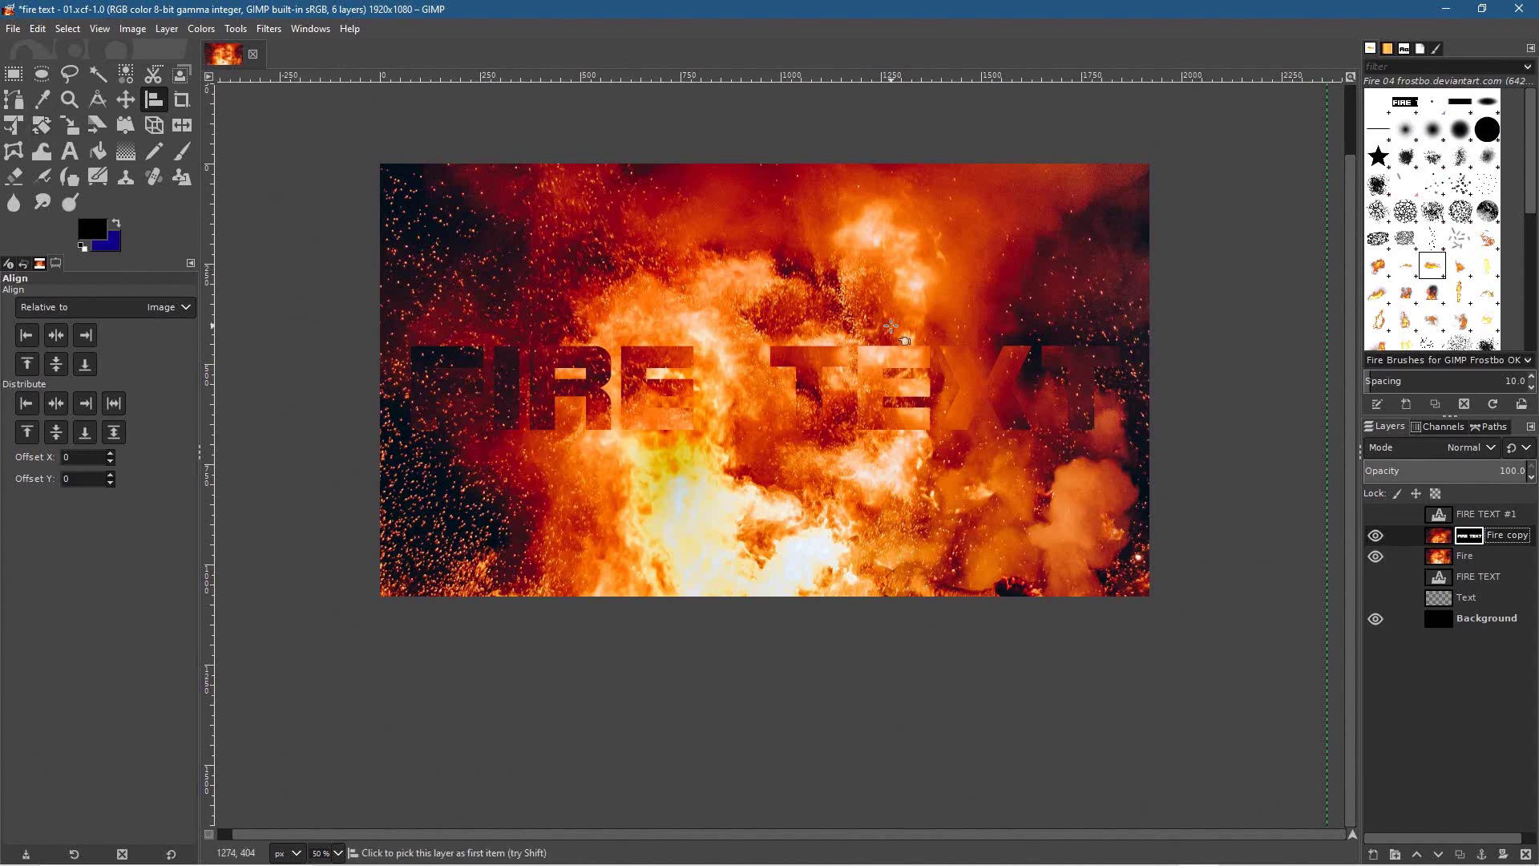
Save the project under the new name fire text - 02.xcf in the GIMP 2.10 Fire Text Tutorial folder.
left_click(14, 29)
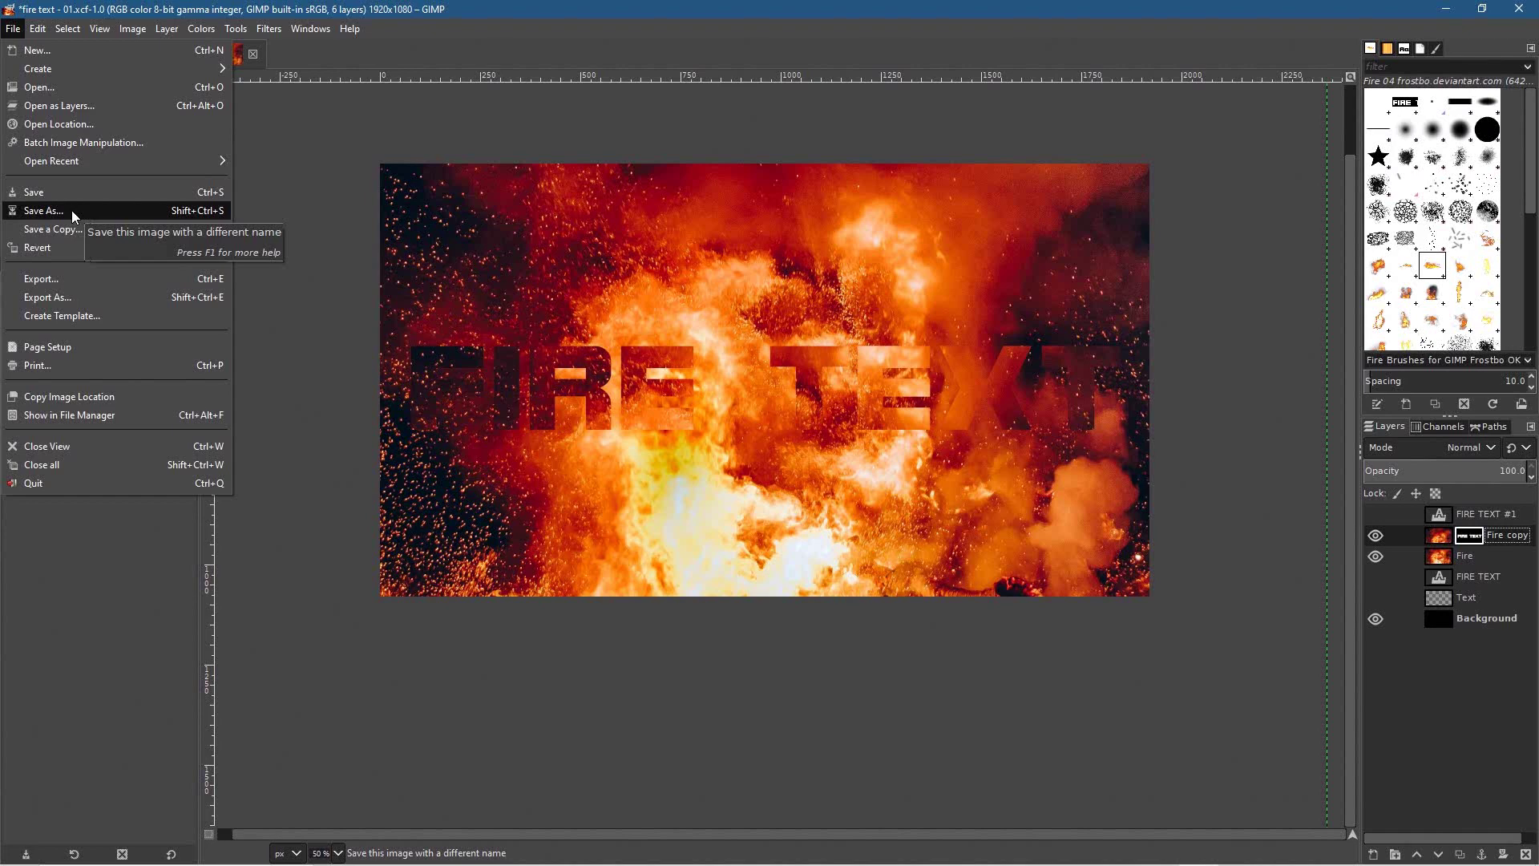
left_click(44, 210)
left_click(161, 42)
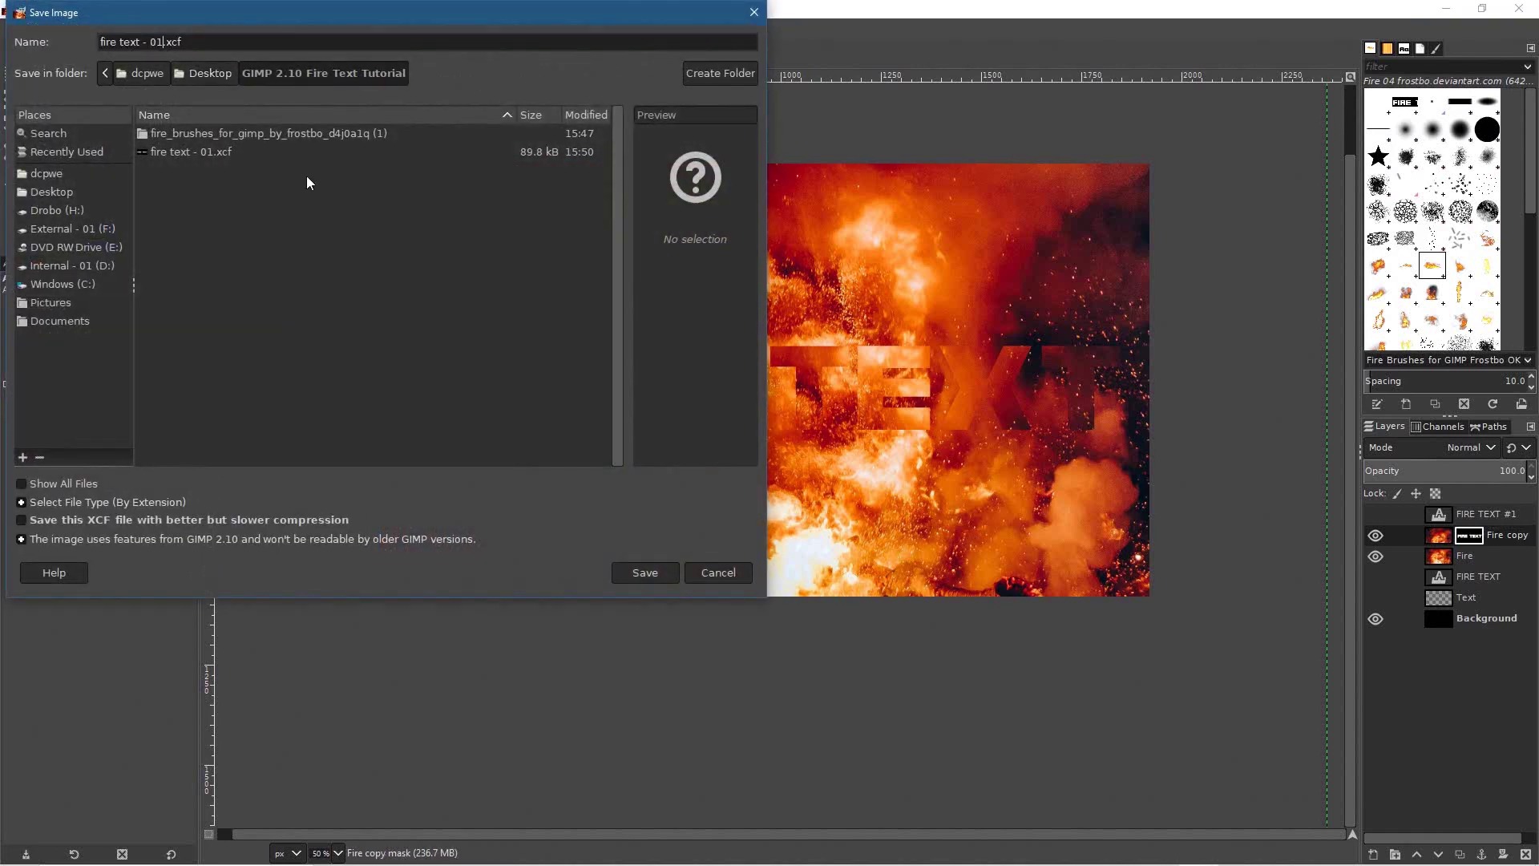
left_click(647, 574)
Export the image as the JPEG file fire text - 02.jpg at quality 90.
left_click(13, 28)
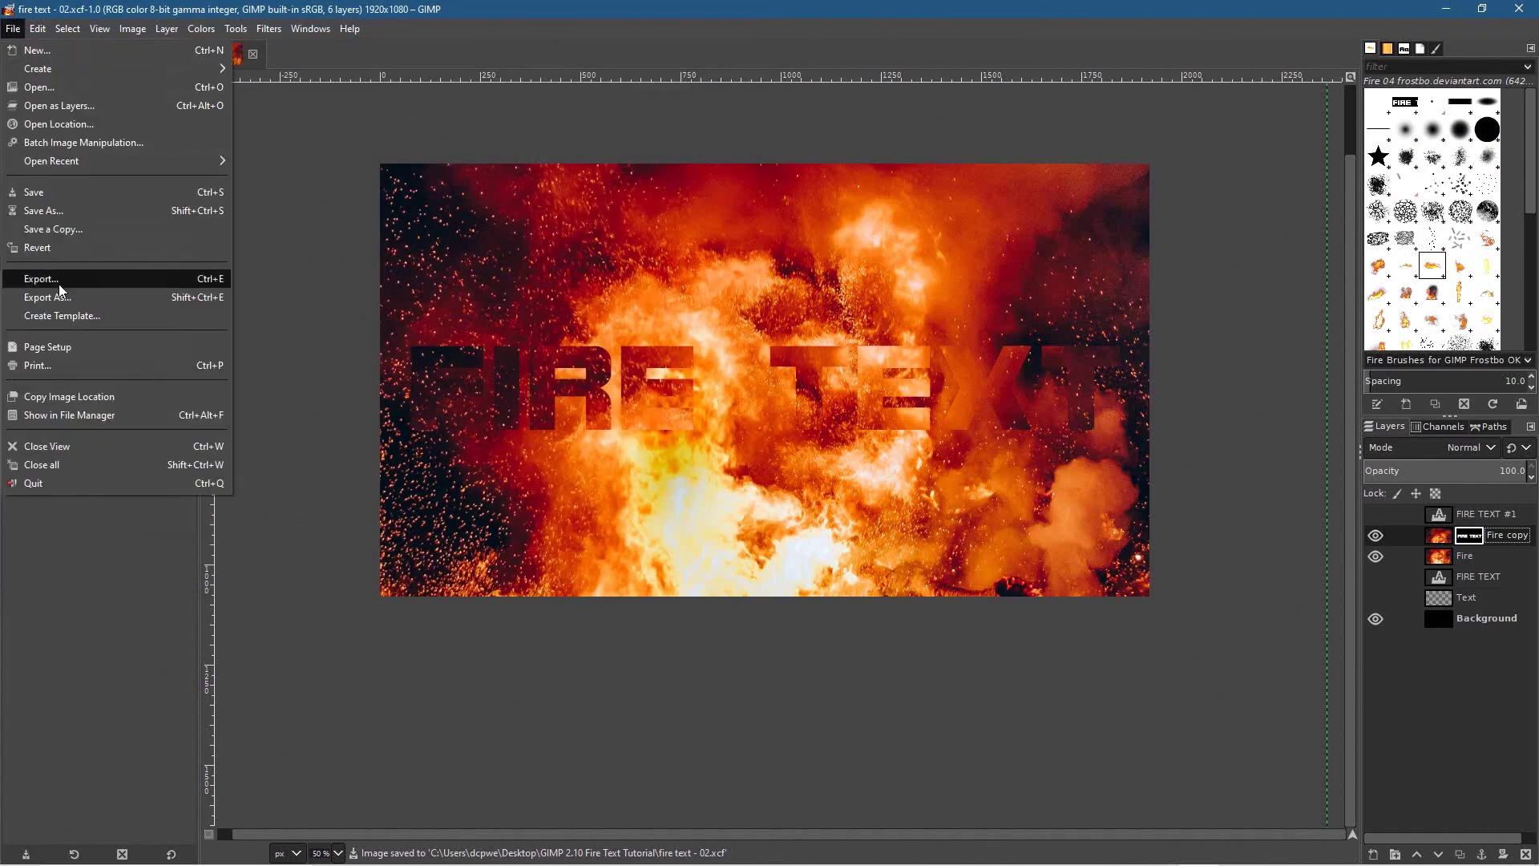
left_click(64, 294)
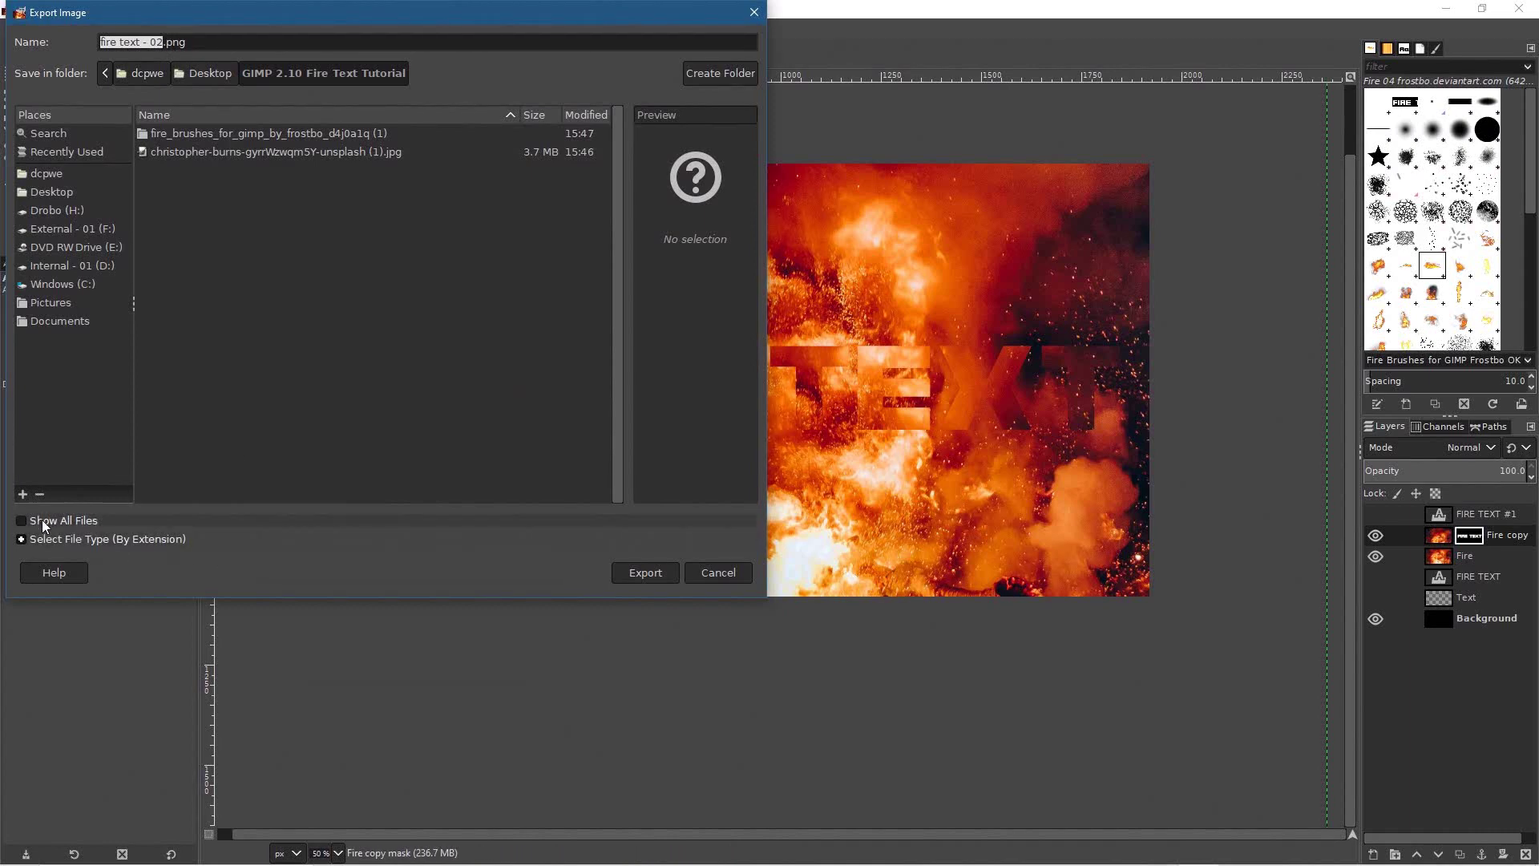
left_click(22, 538)
scroll(195, 487, "down", 6)
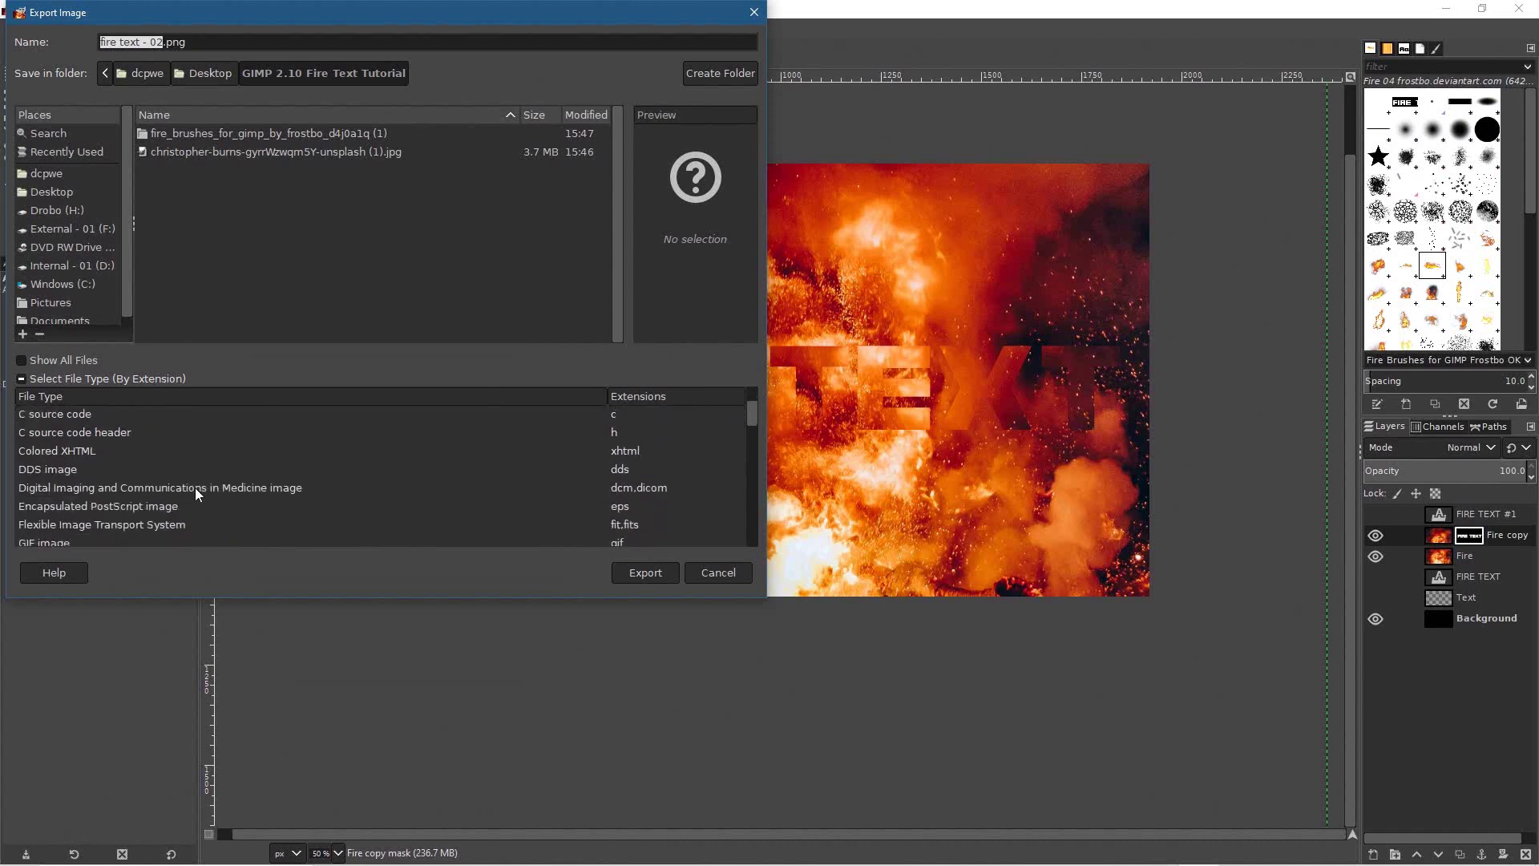
left_click(48, 525)
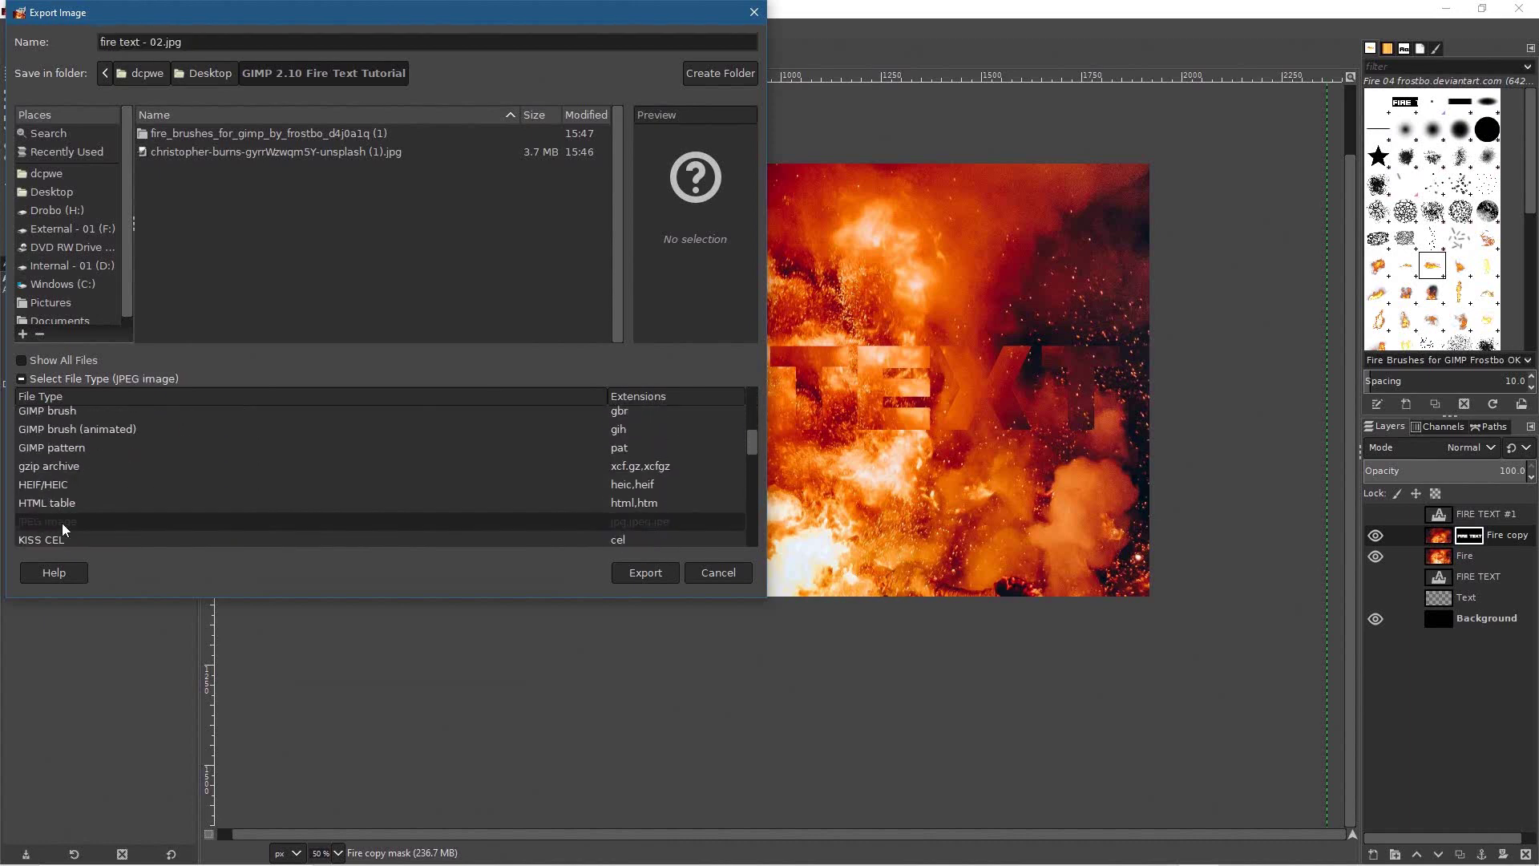
left_click(646, 574)
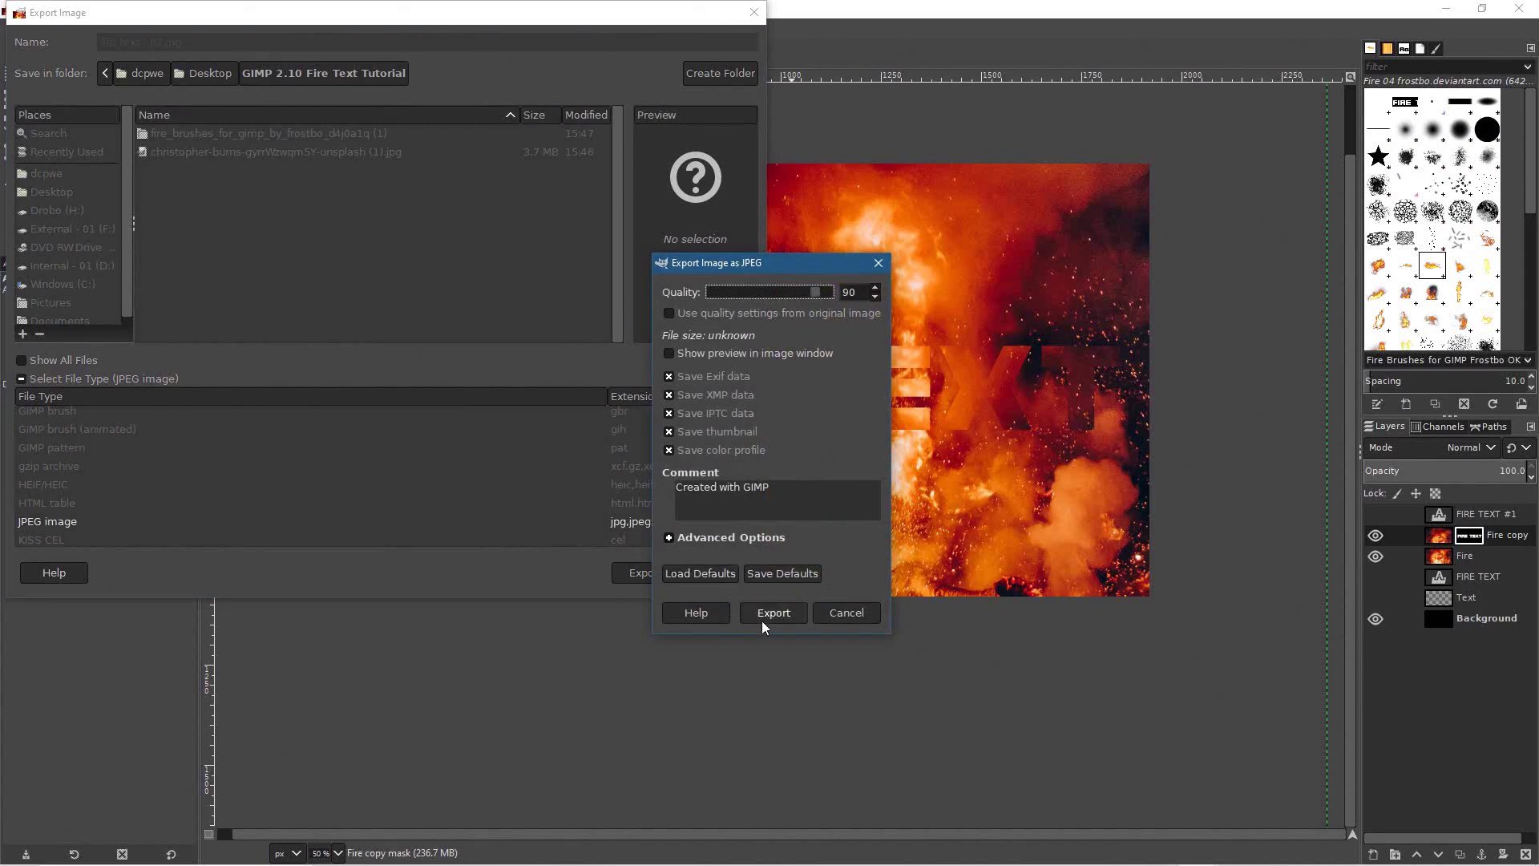
left_click(775, 612)
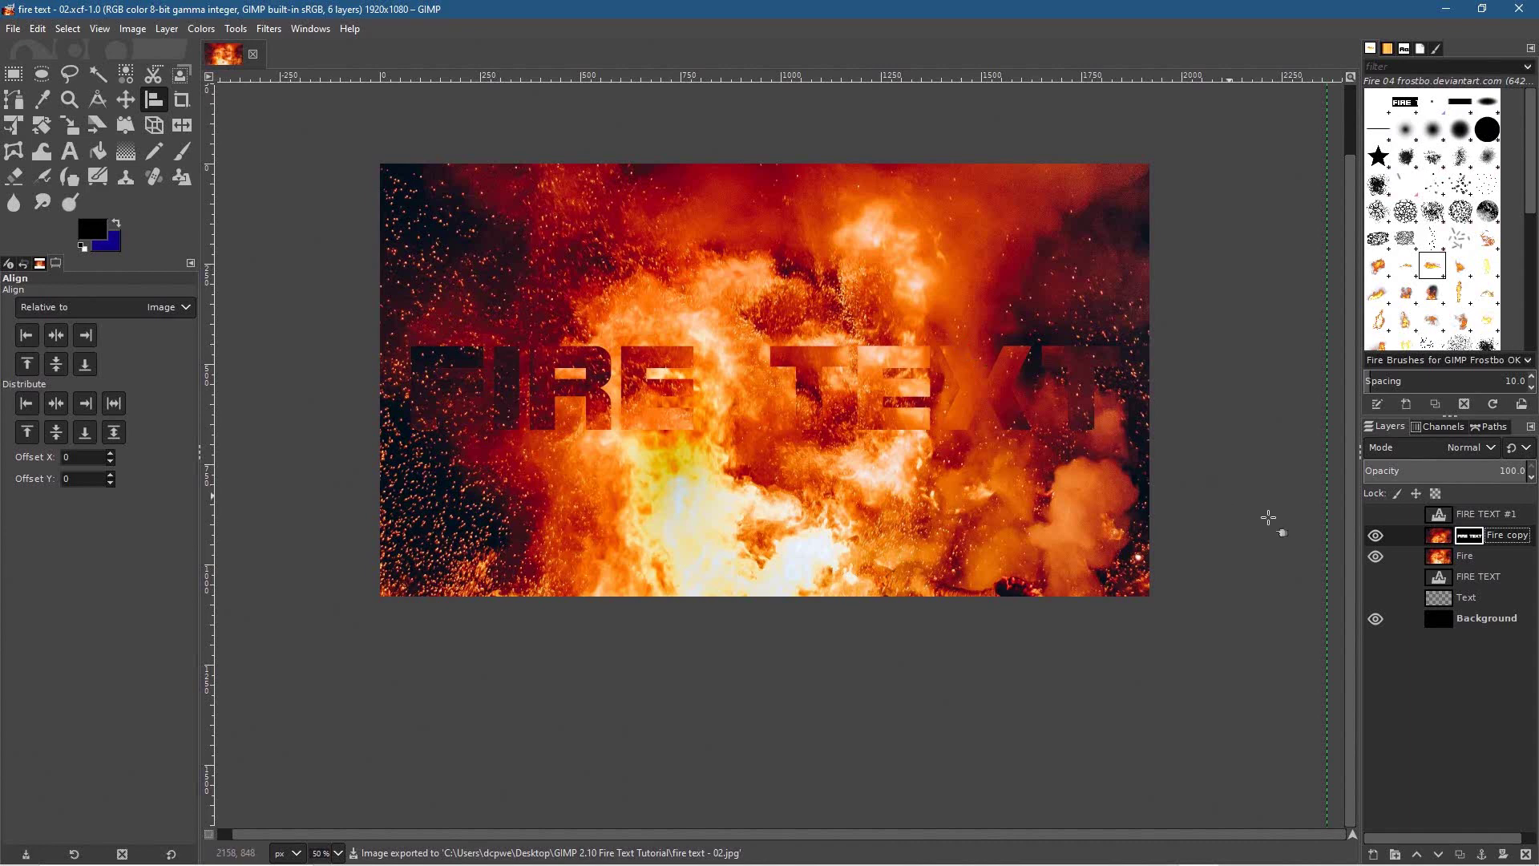
Move the FIRE TEXT #1 layer directly below the Fire copy layer and make it visible.
left_click(1479, 518)
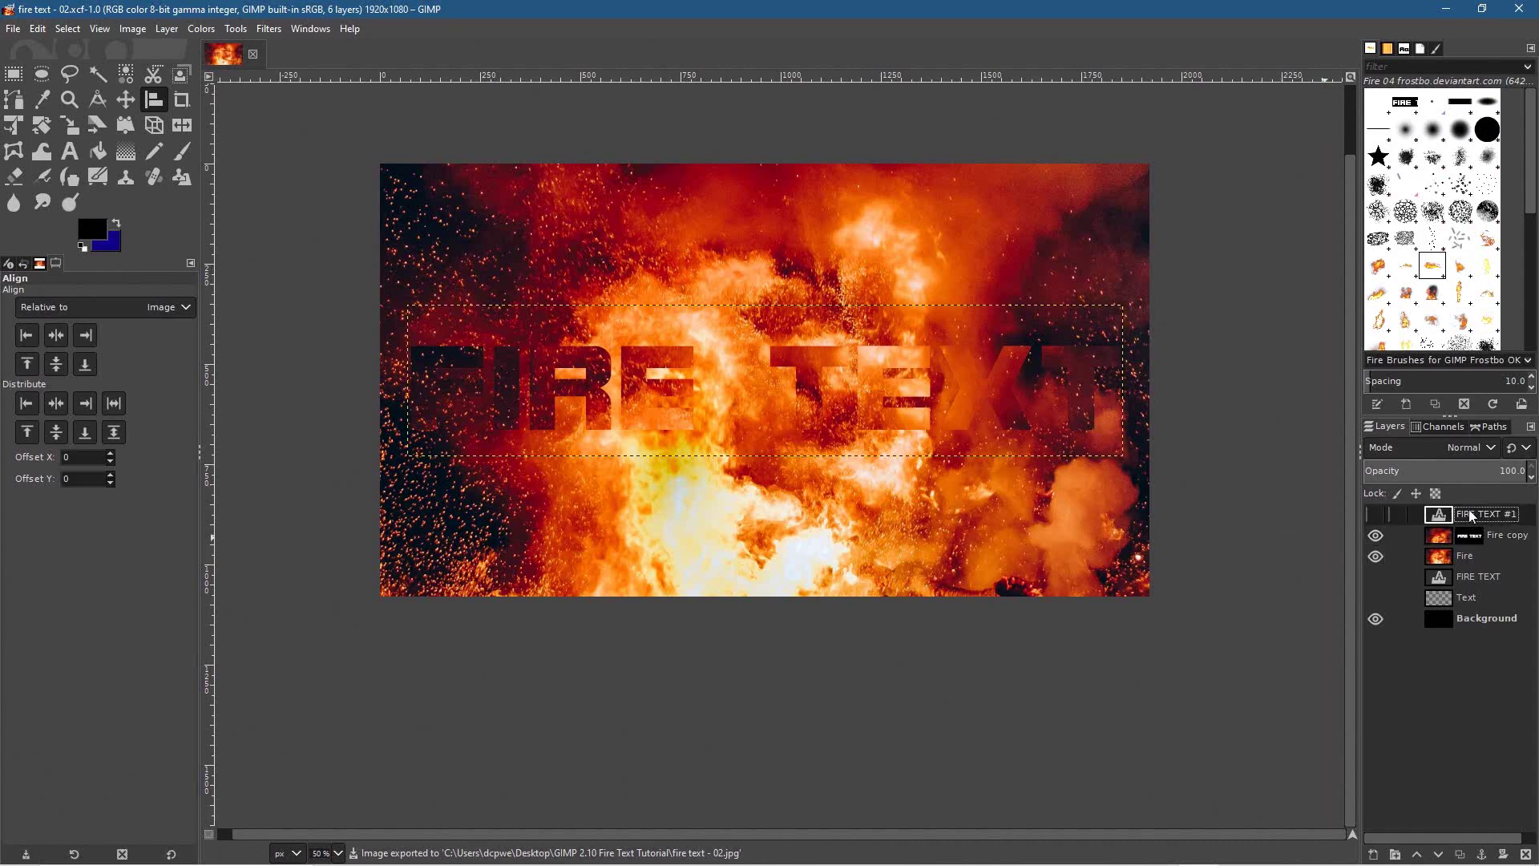
left_click_drag(1472, 513, 1472, 553)
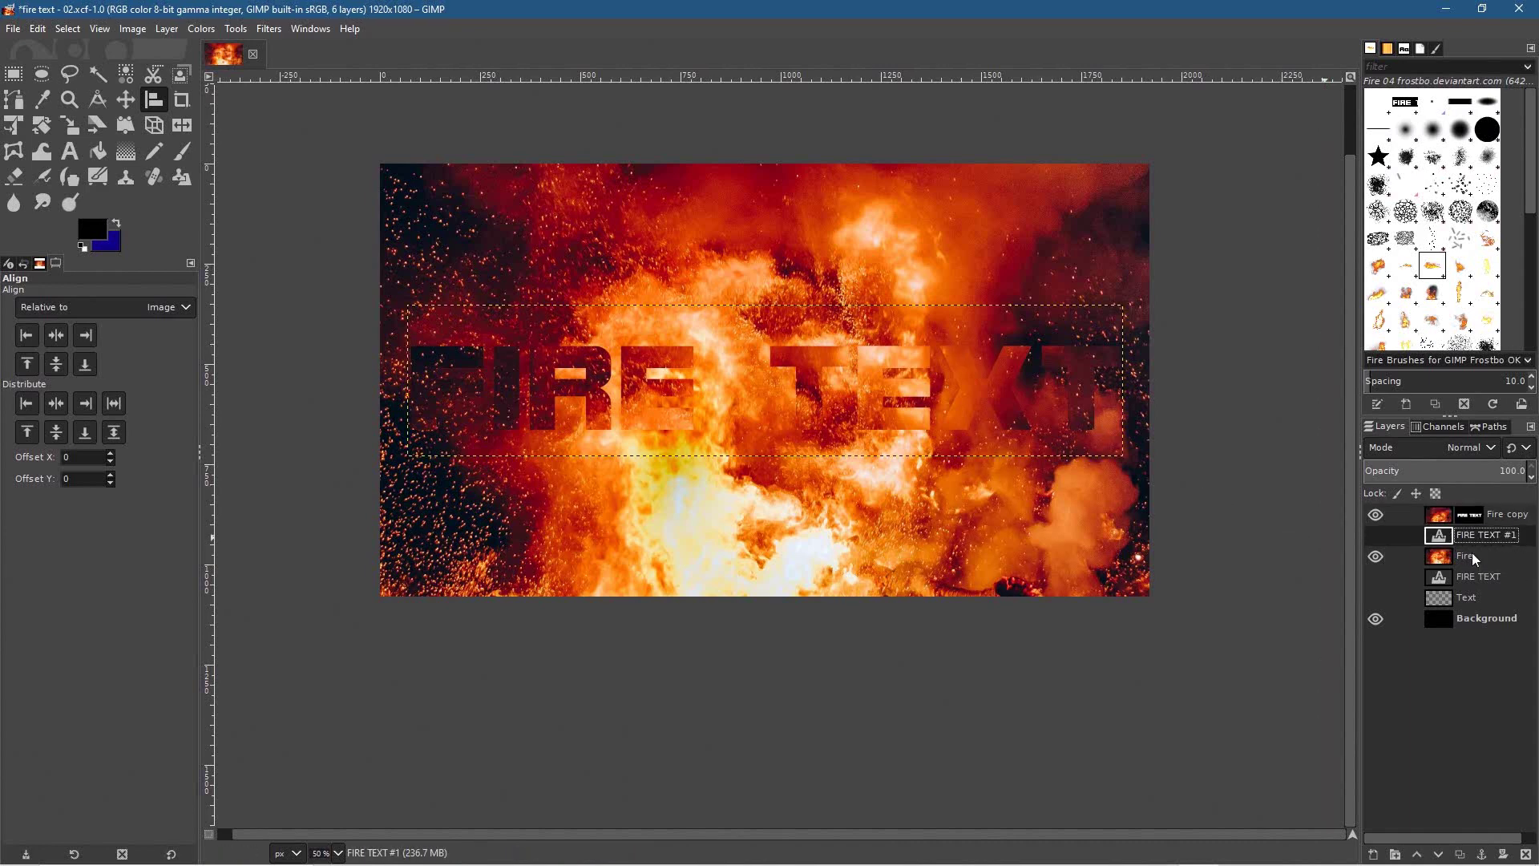
left_click(1374, 535)
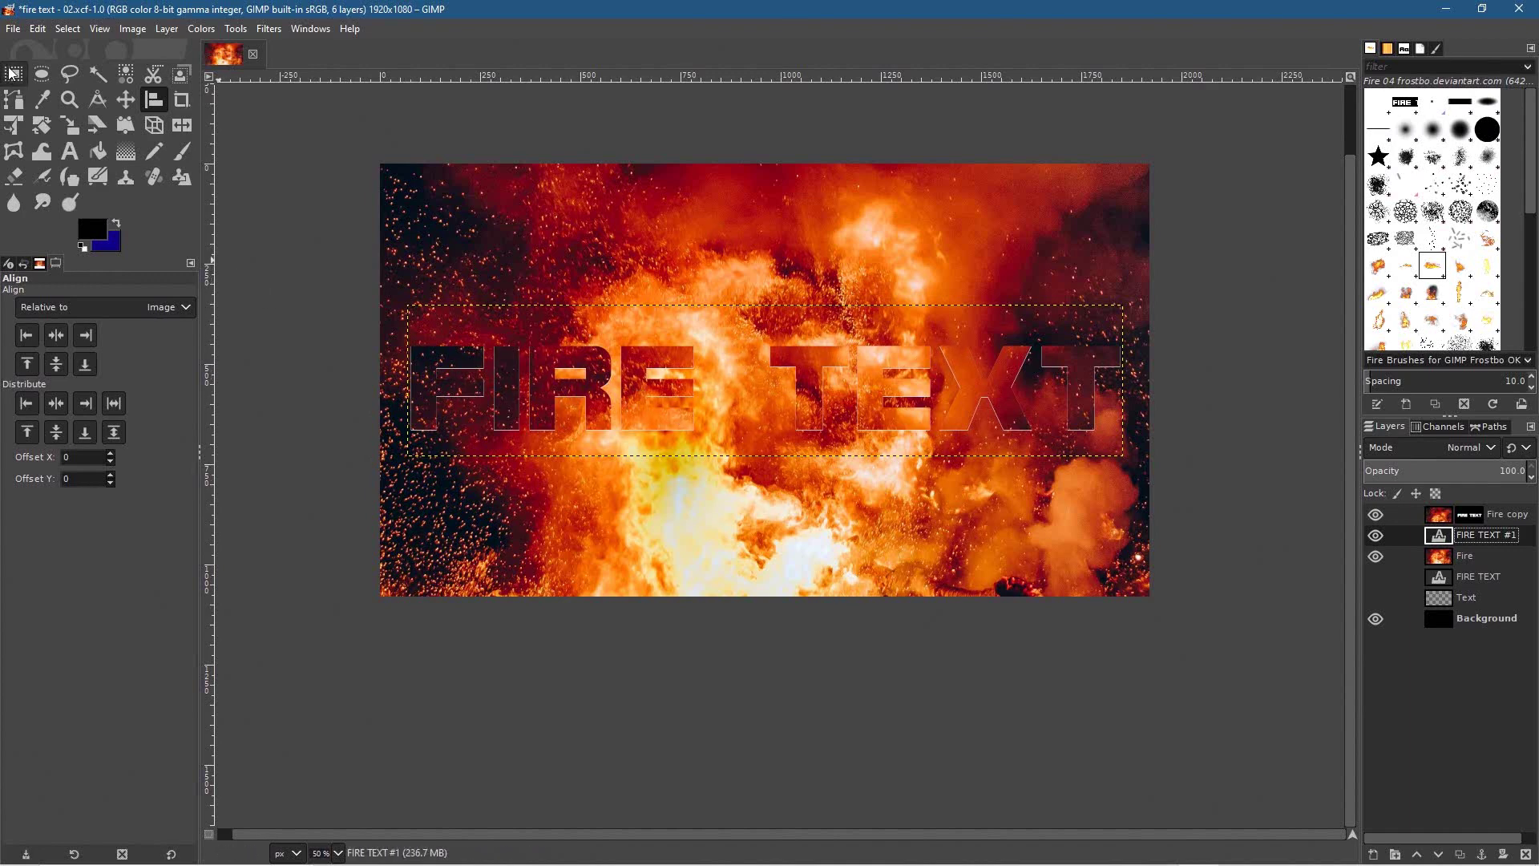
Save the project under the new name fire text - 03.xcf in the same folder.
left_click(13, 29)
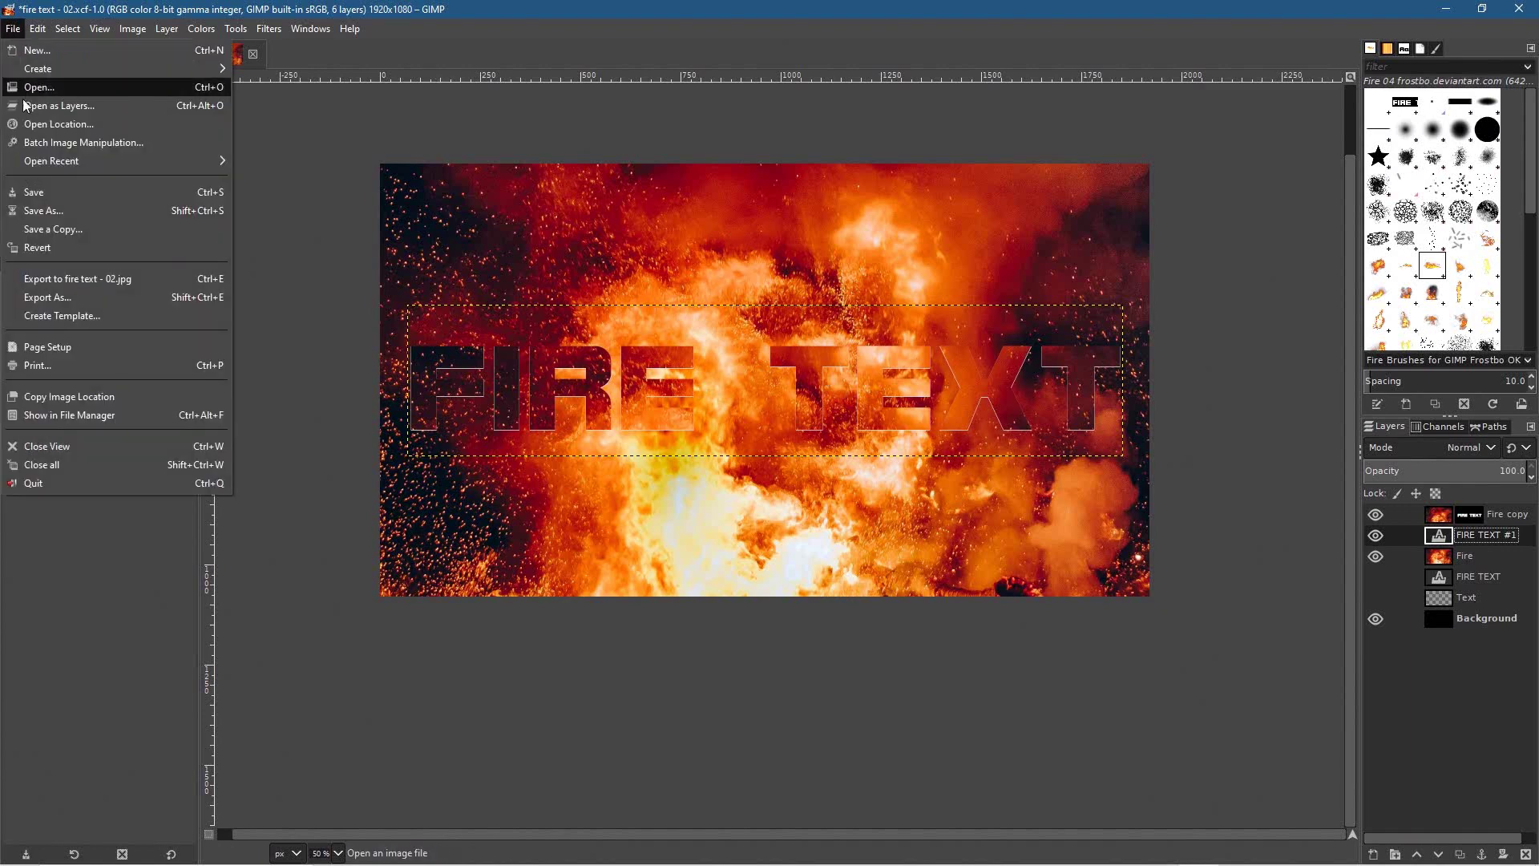
left_click(44, 211)
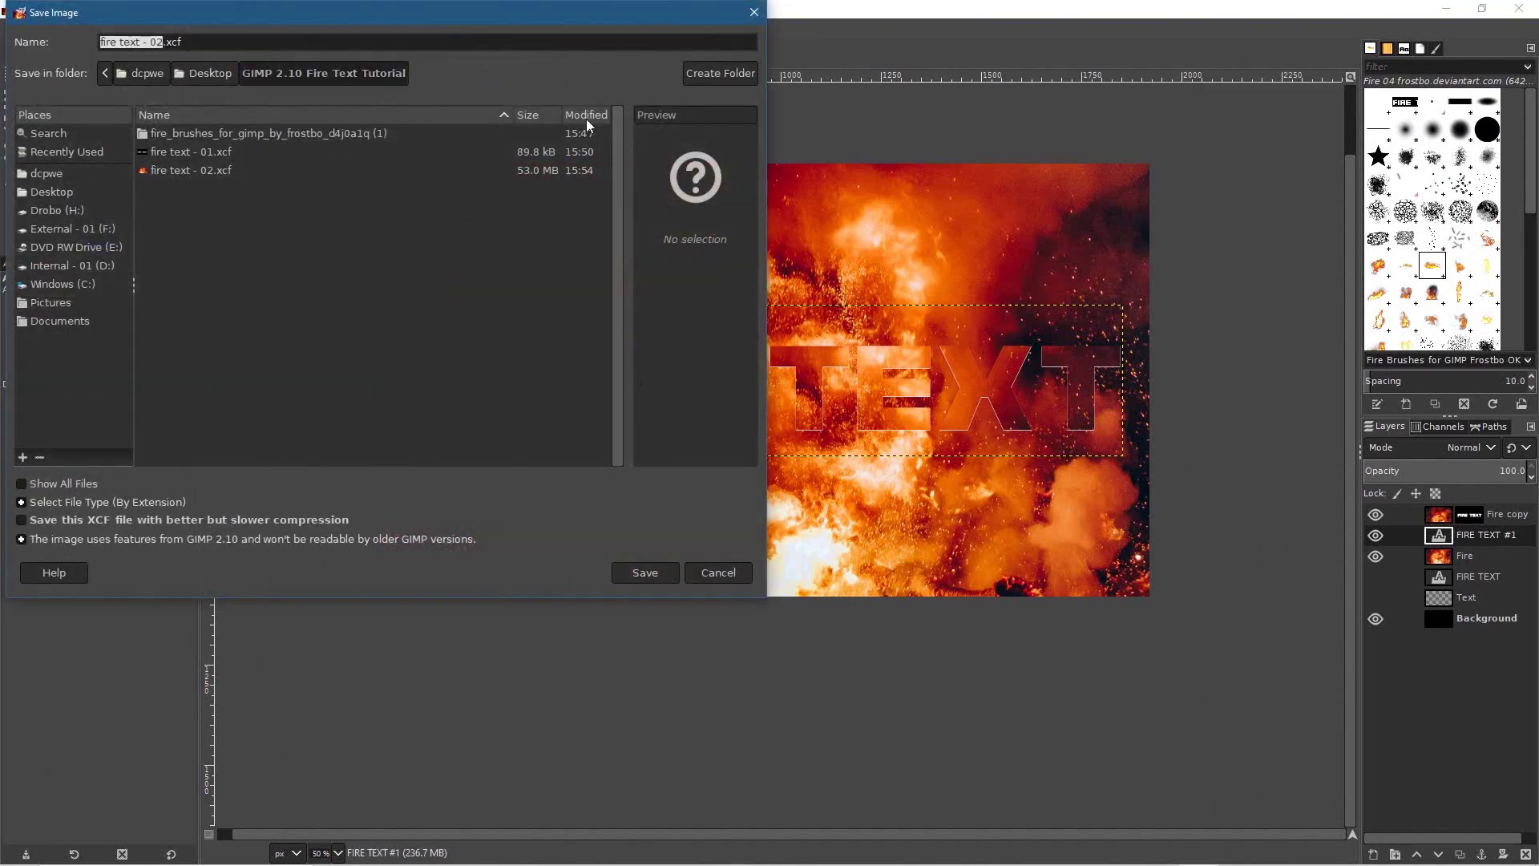
key("Right")
left_click(637, 573)
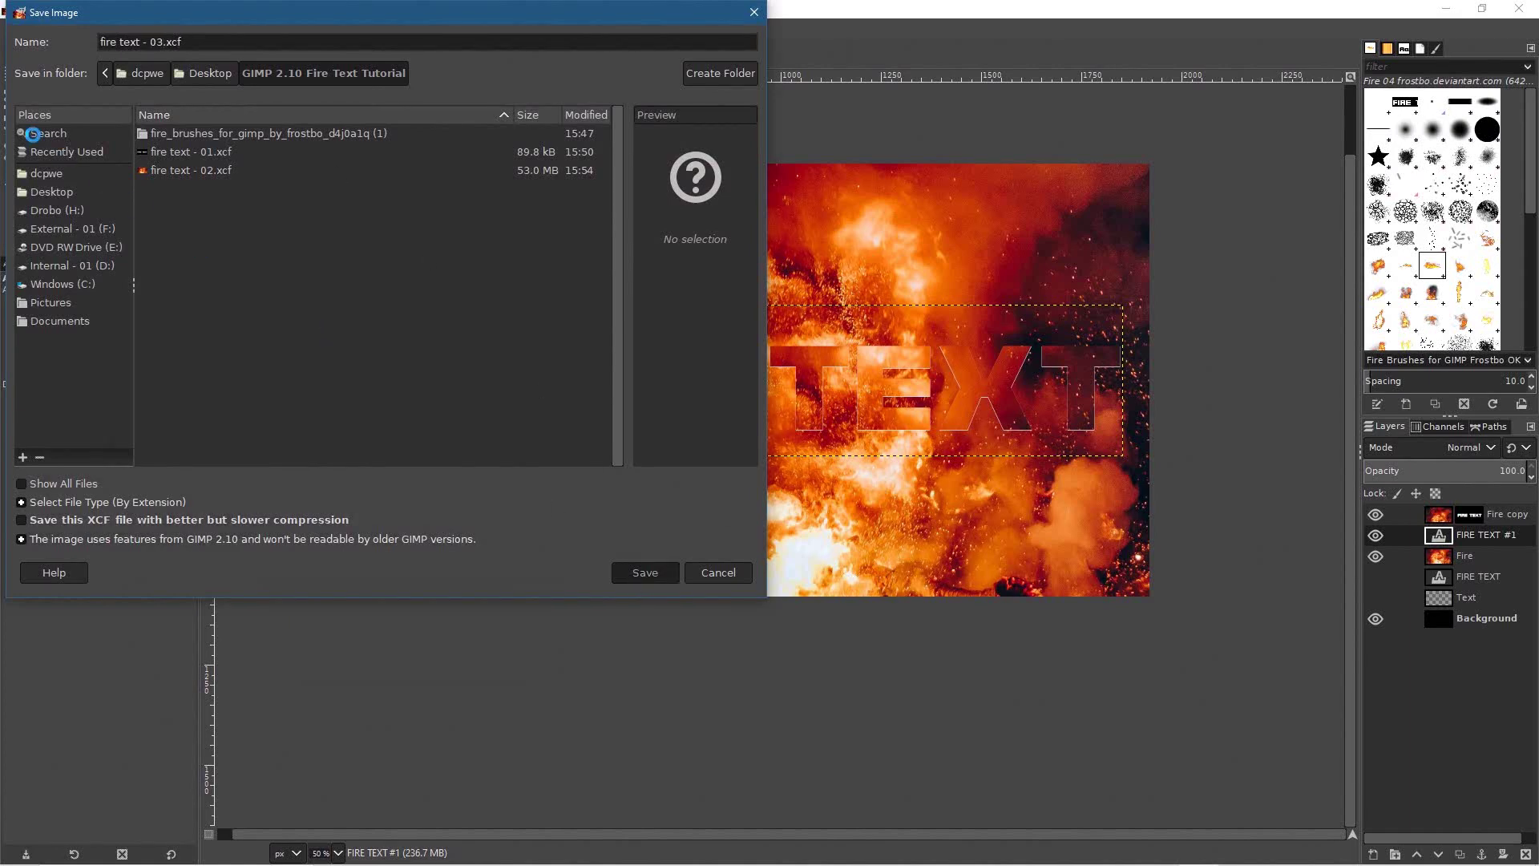
Export the image as the JPEG file fire text - 03.jpg at quality 90.
left_click(14, 29)
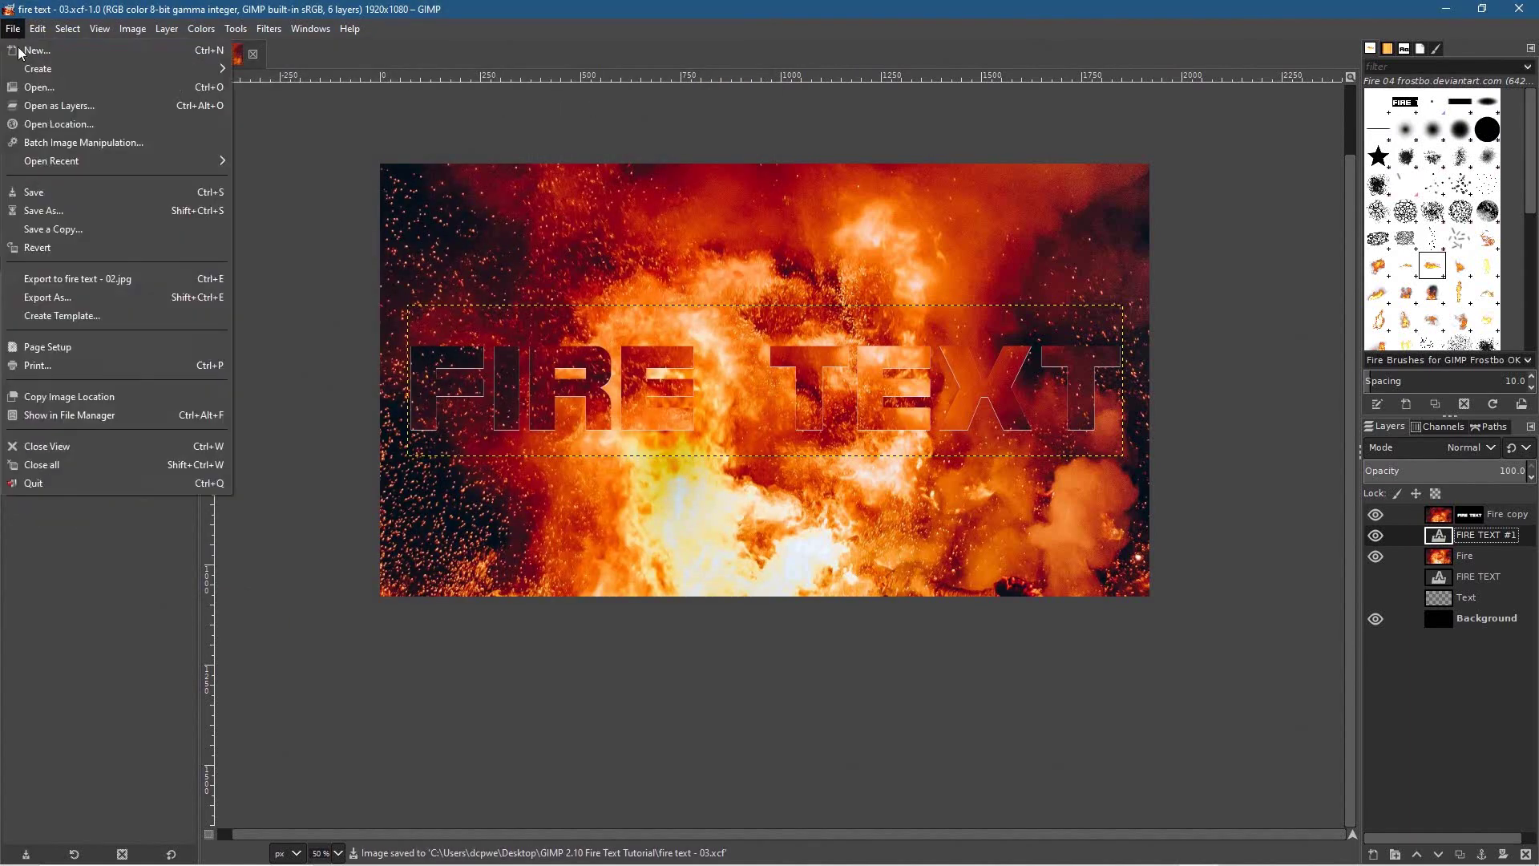
left_click(80, 298)
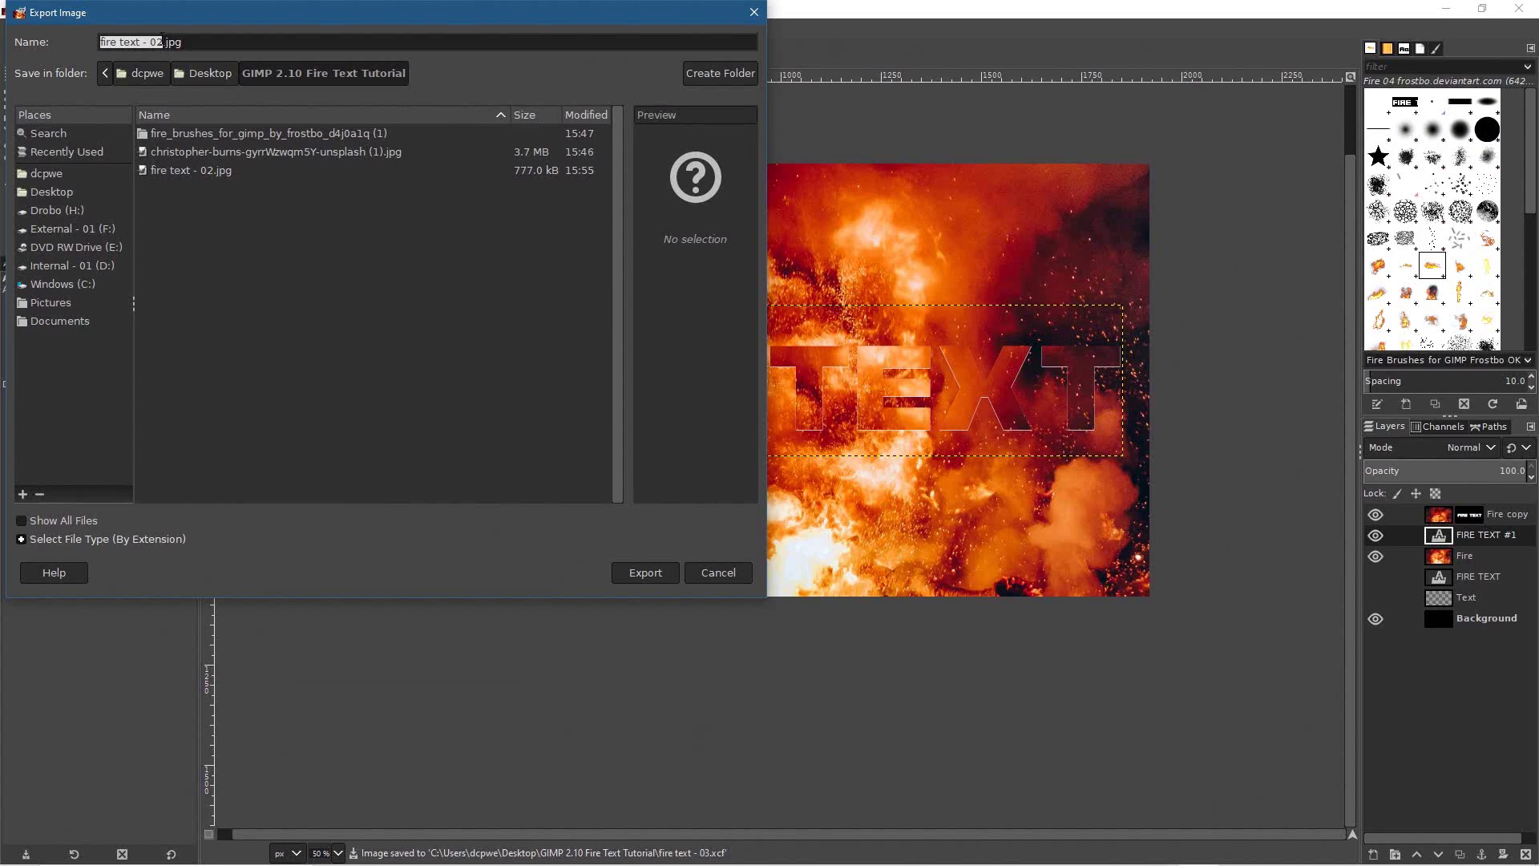
left_click(162, 41)
key("BackSpace")
type("3")
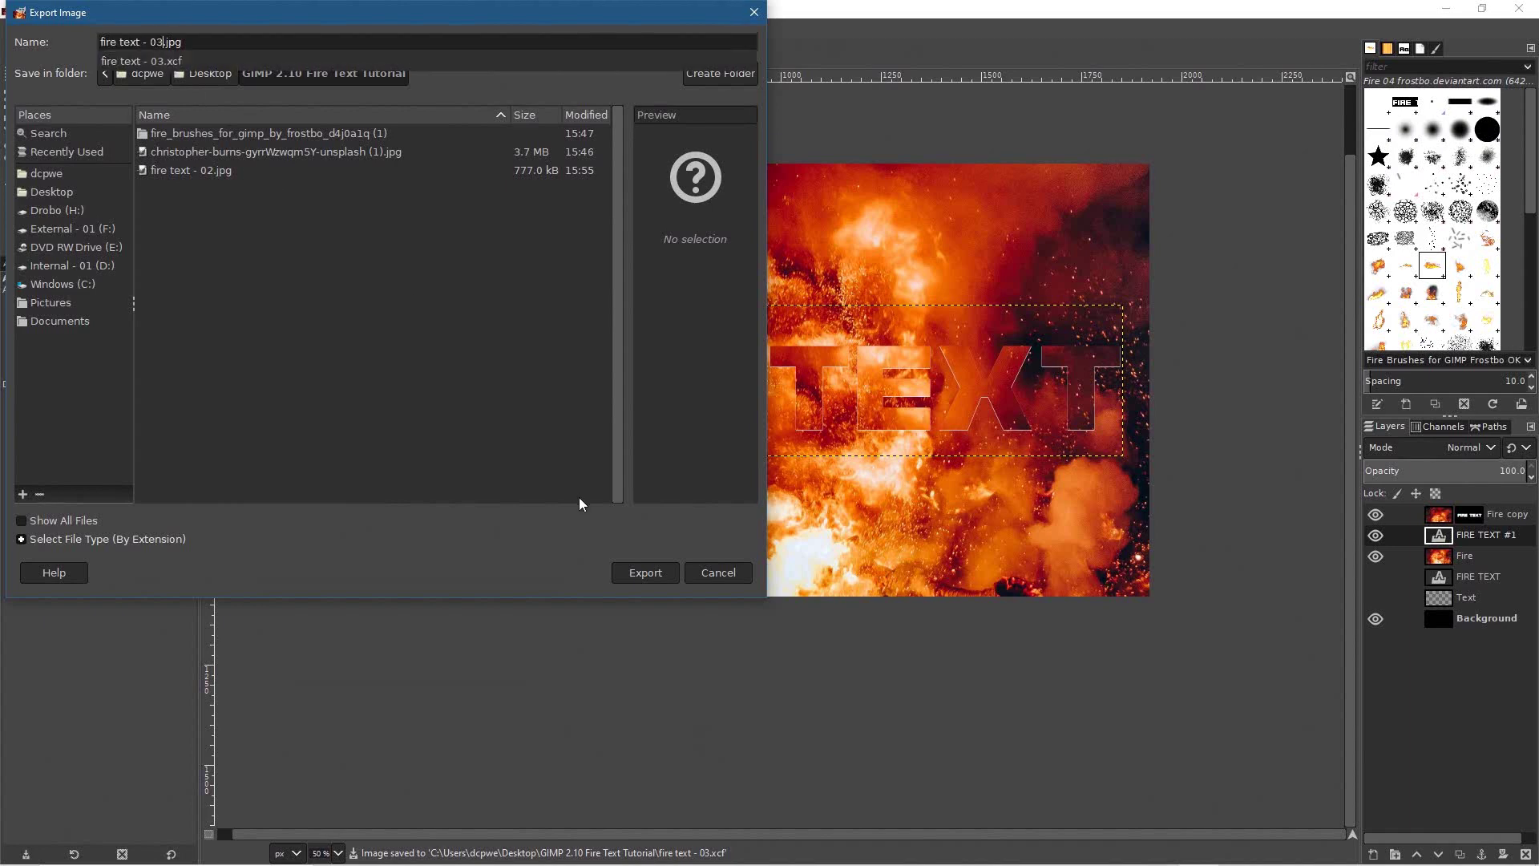
left_click(647, 568)
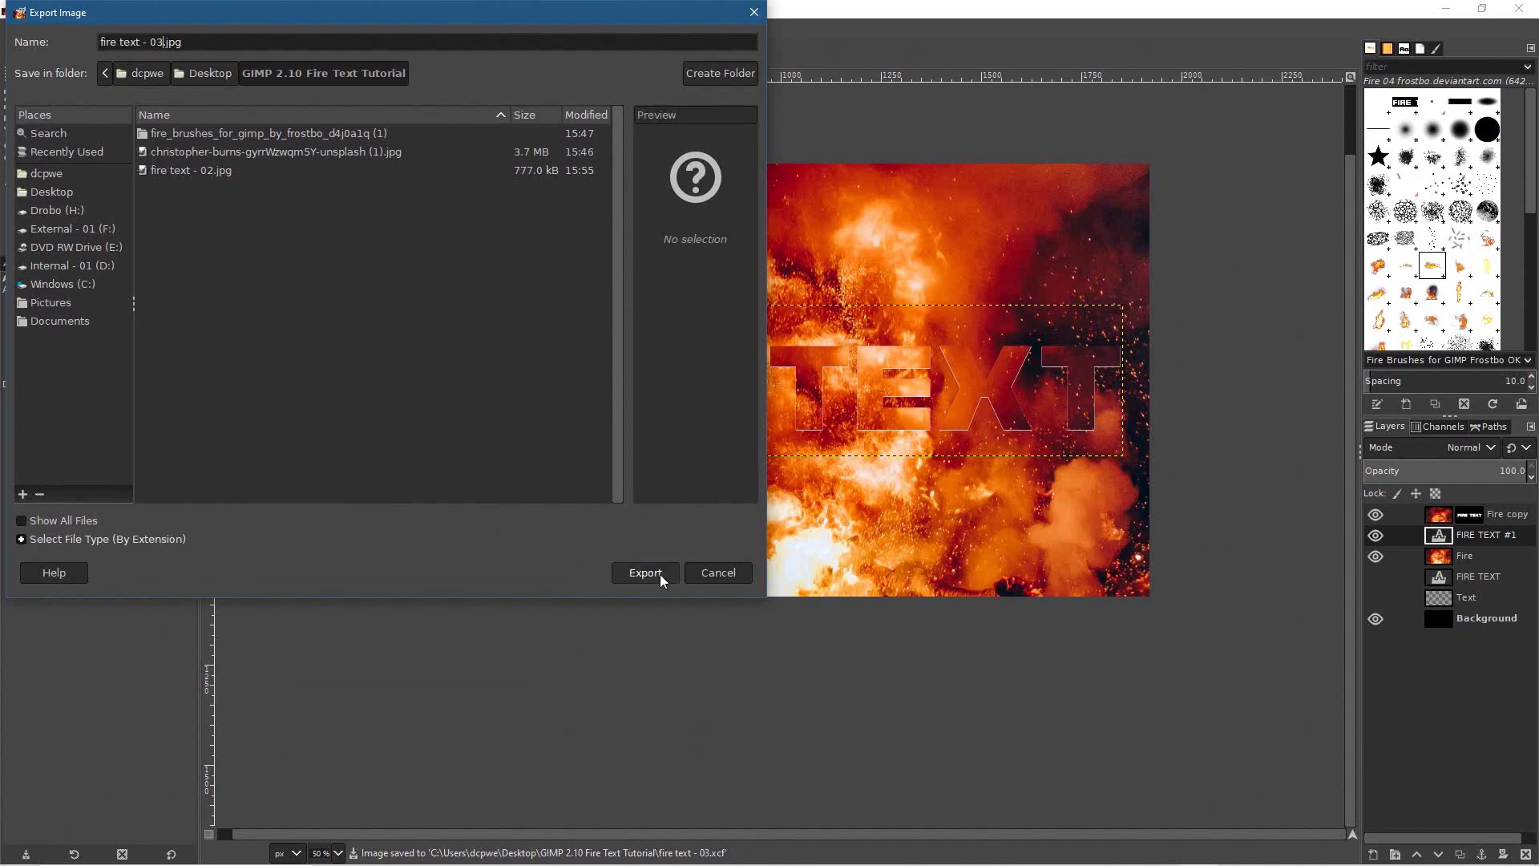
left_click(653, 571)
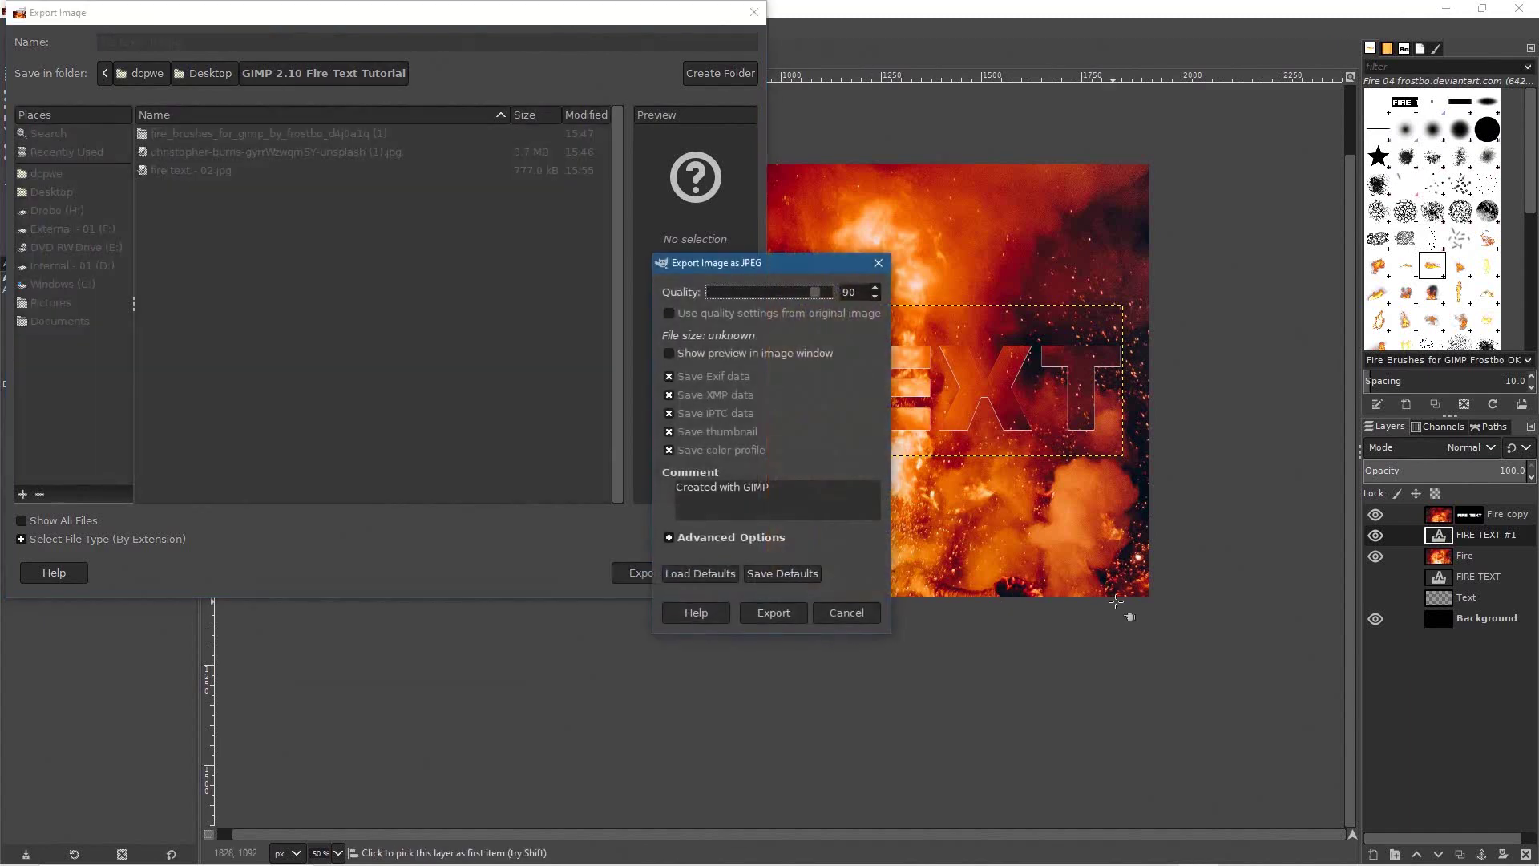
left_click(774, 612)
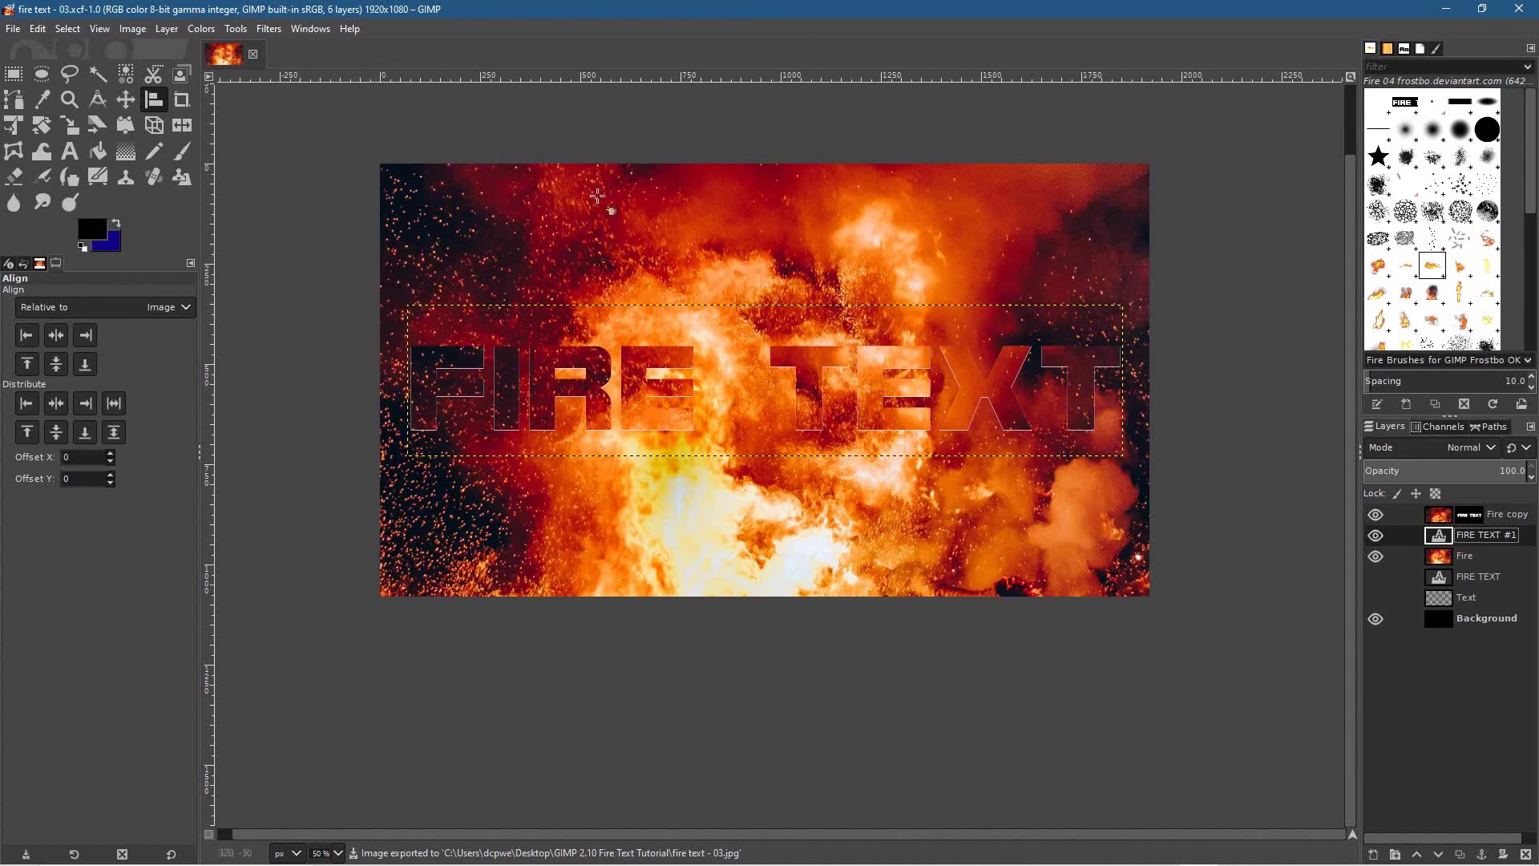
Apply a Gaussian Blur of 3.44 in X and Y to the FIRE TEXT #1 layer for a soft glow around the letters.
left_click(272, 27)
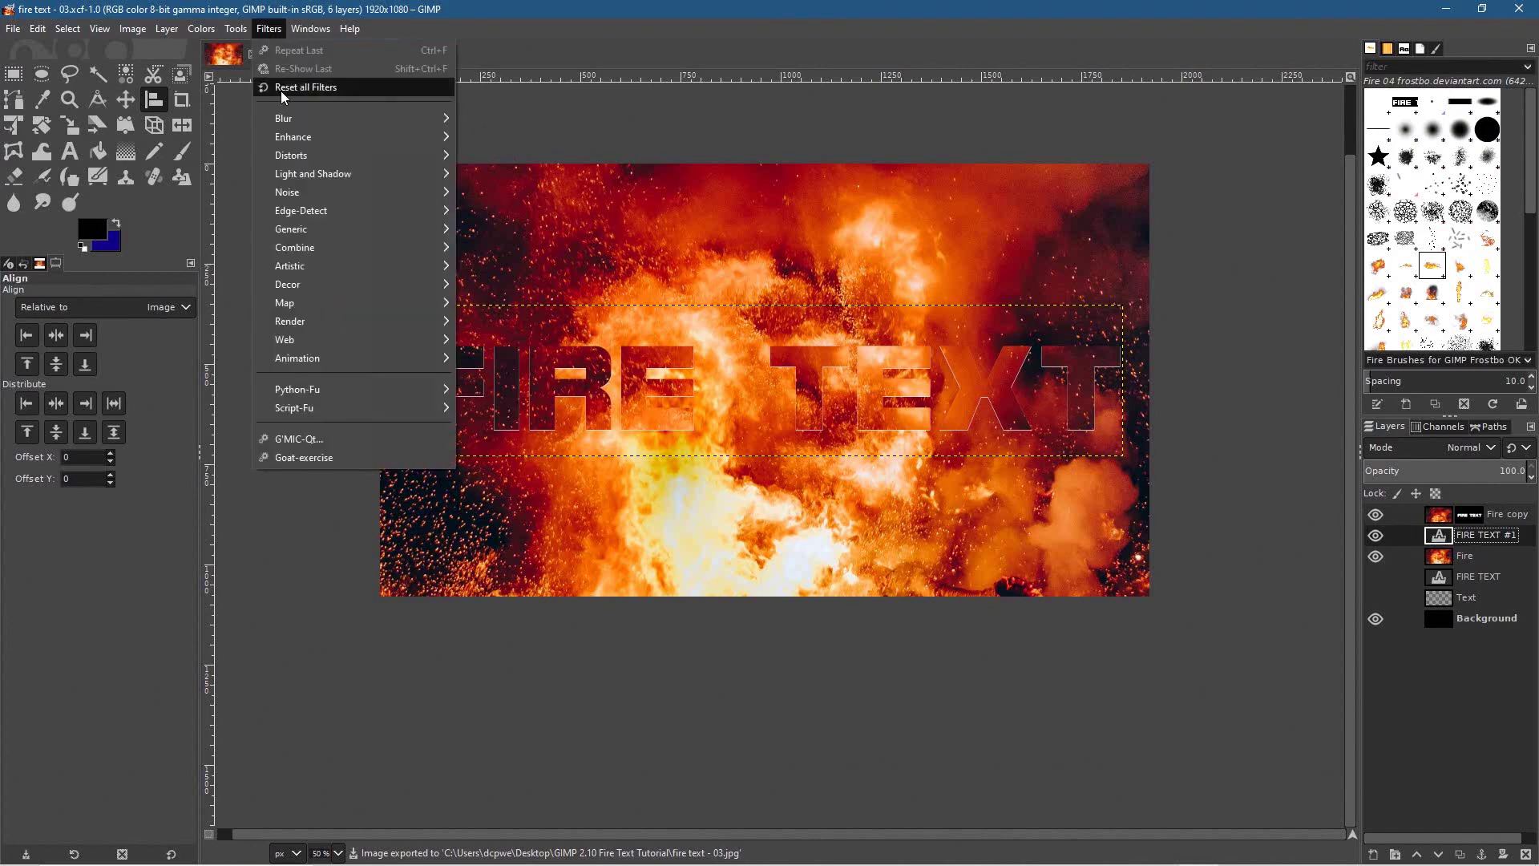
mouse_move(363, 117)
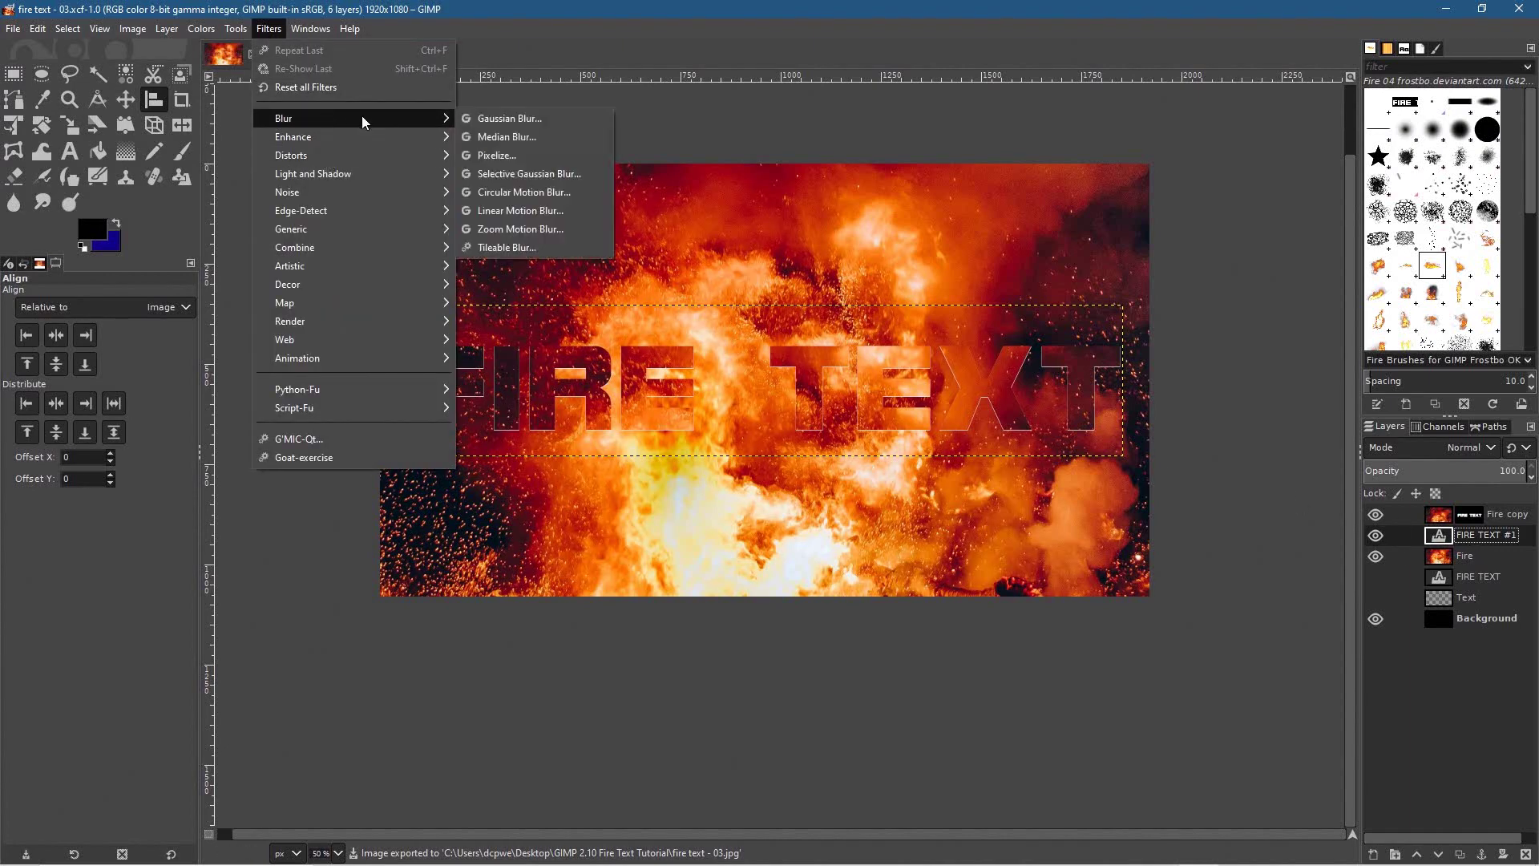
left_click(503, 125)
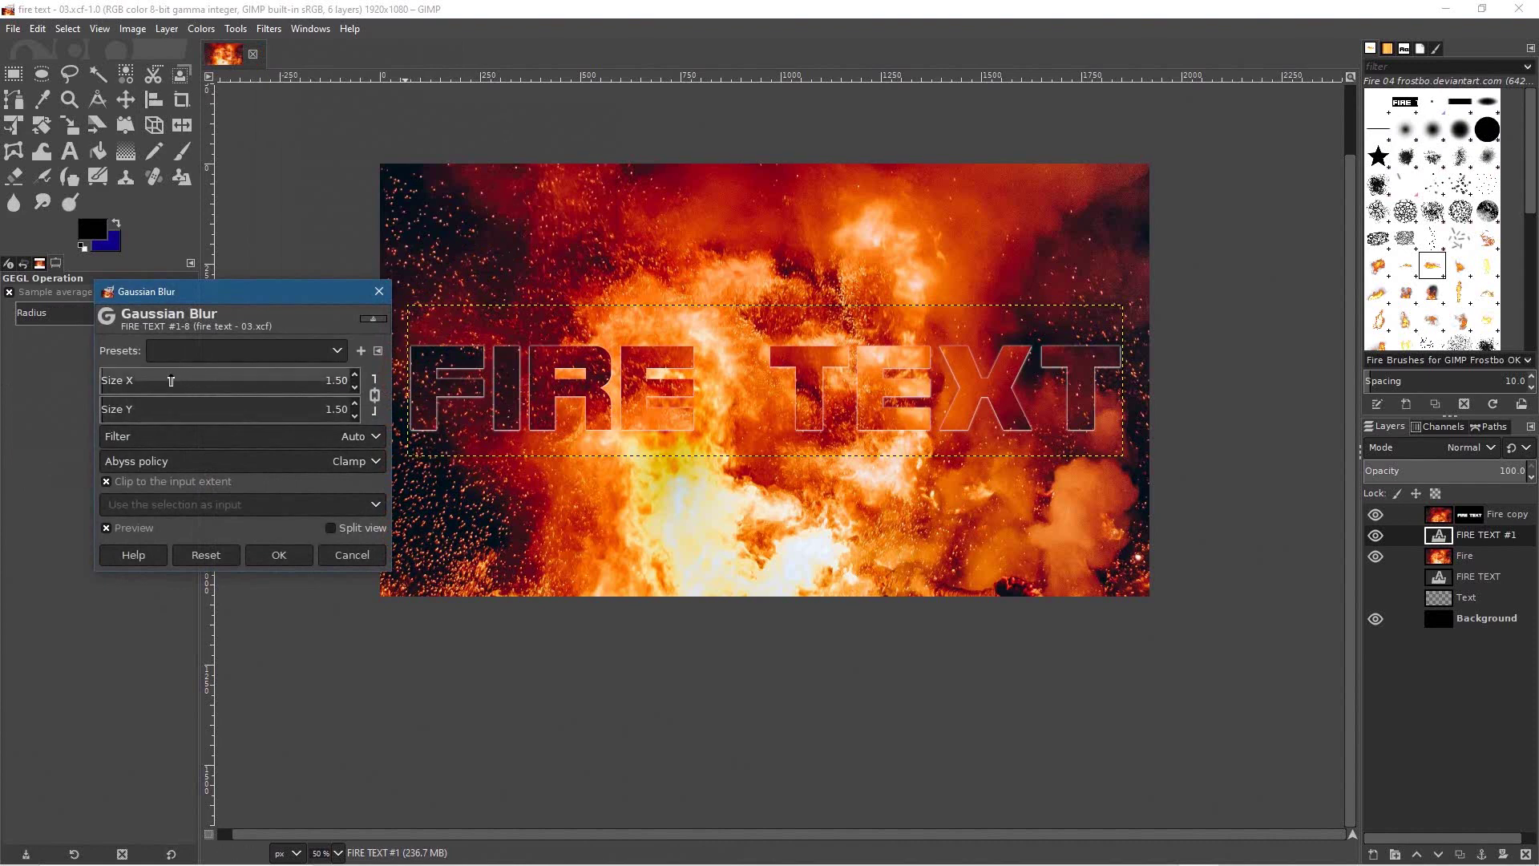
left_click_drag(109, 379, 138, 380)
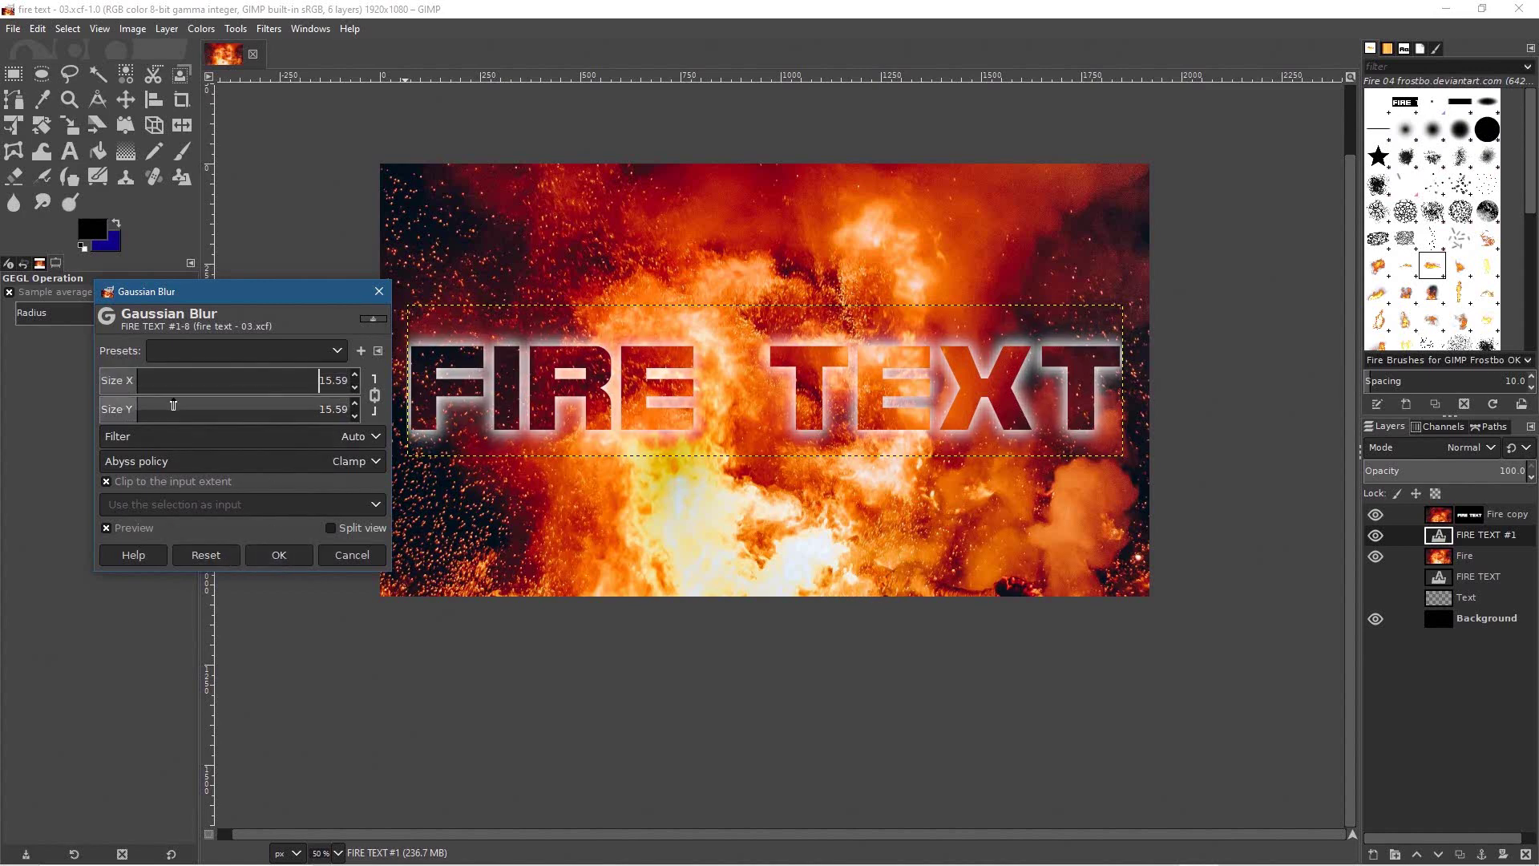
mouse_move(136, 381)
left_mouse_down()
mouse_move(89, 380)
mouse_move(163, 380)
mouse_move(108, 382)
left_mouse_up()
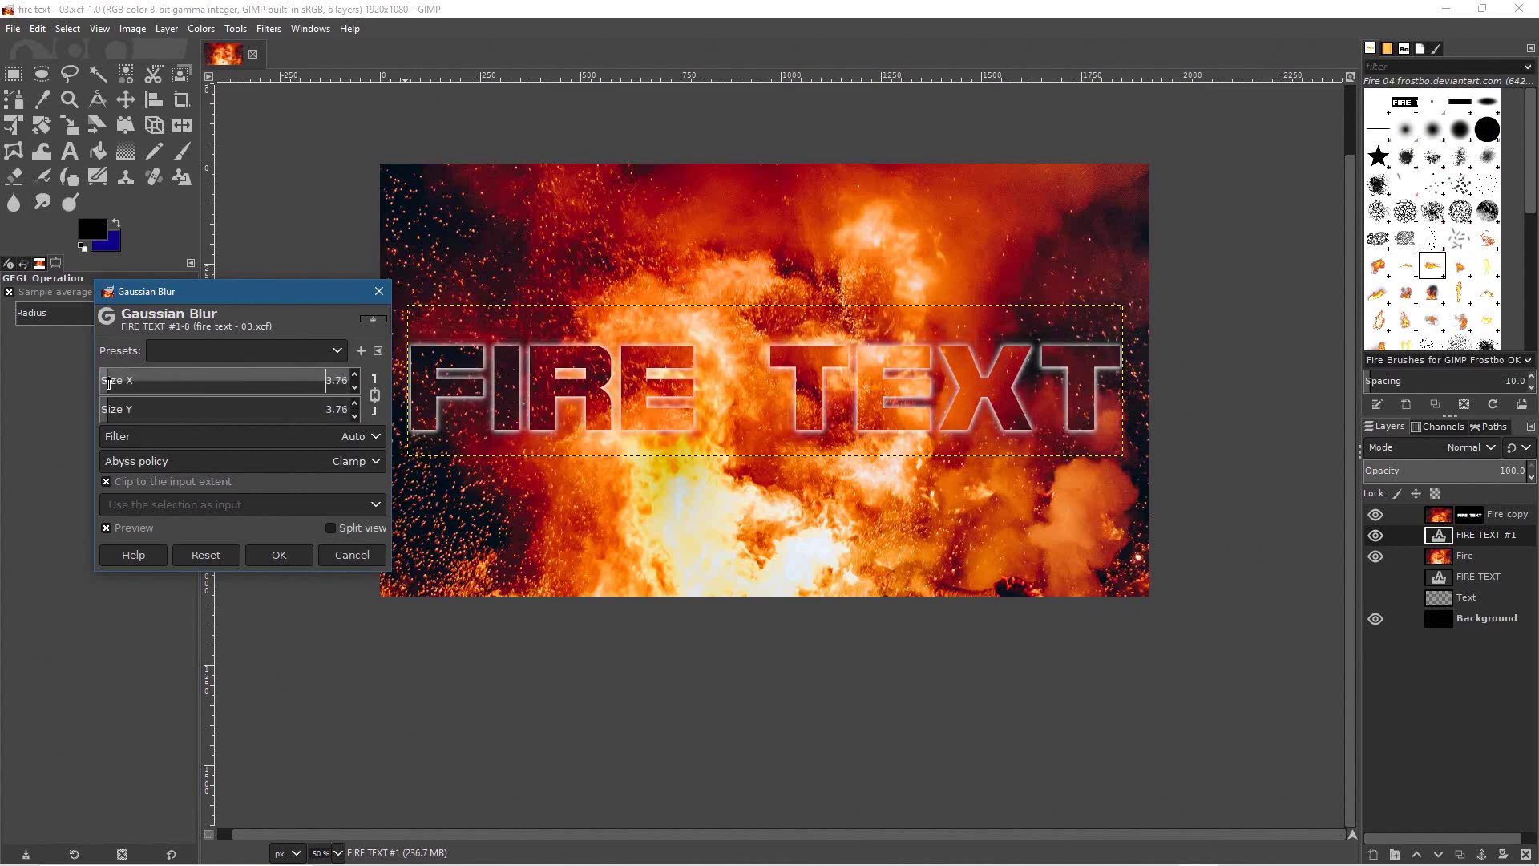
left_click_drag(108, 382, 107, 382)
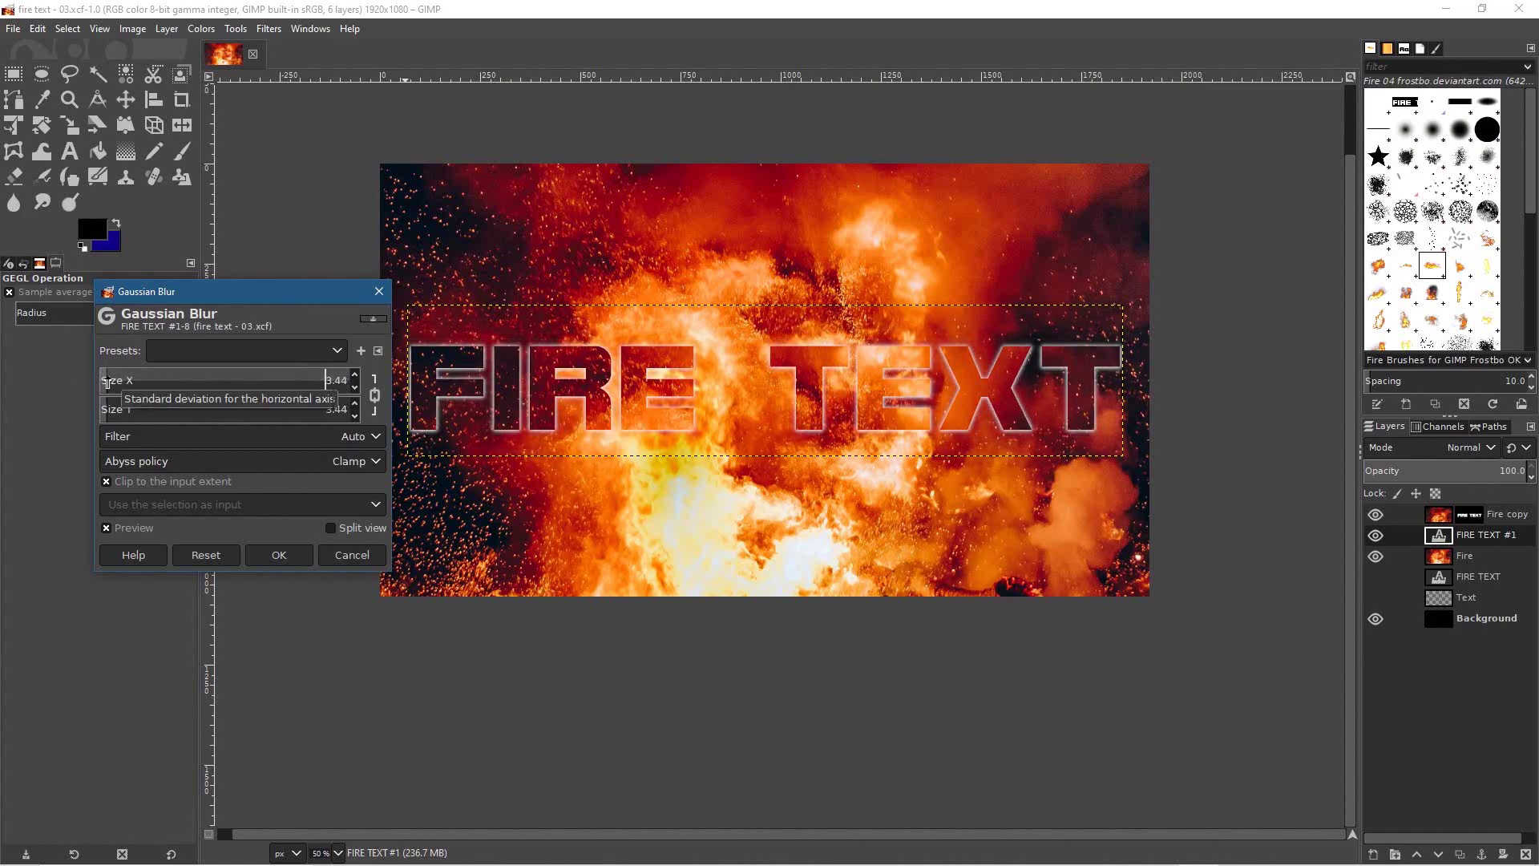
left_click(296, 553)
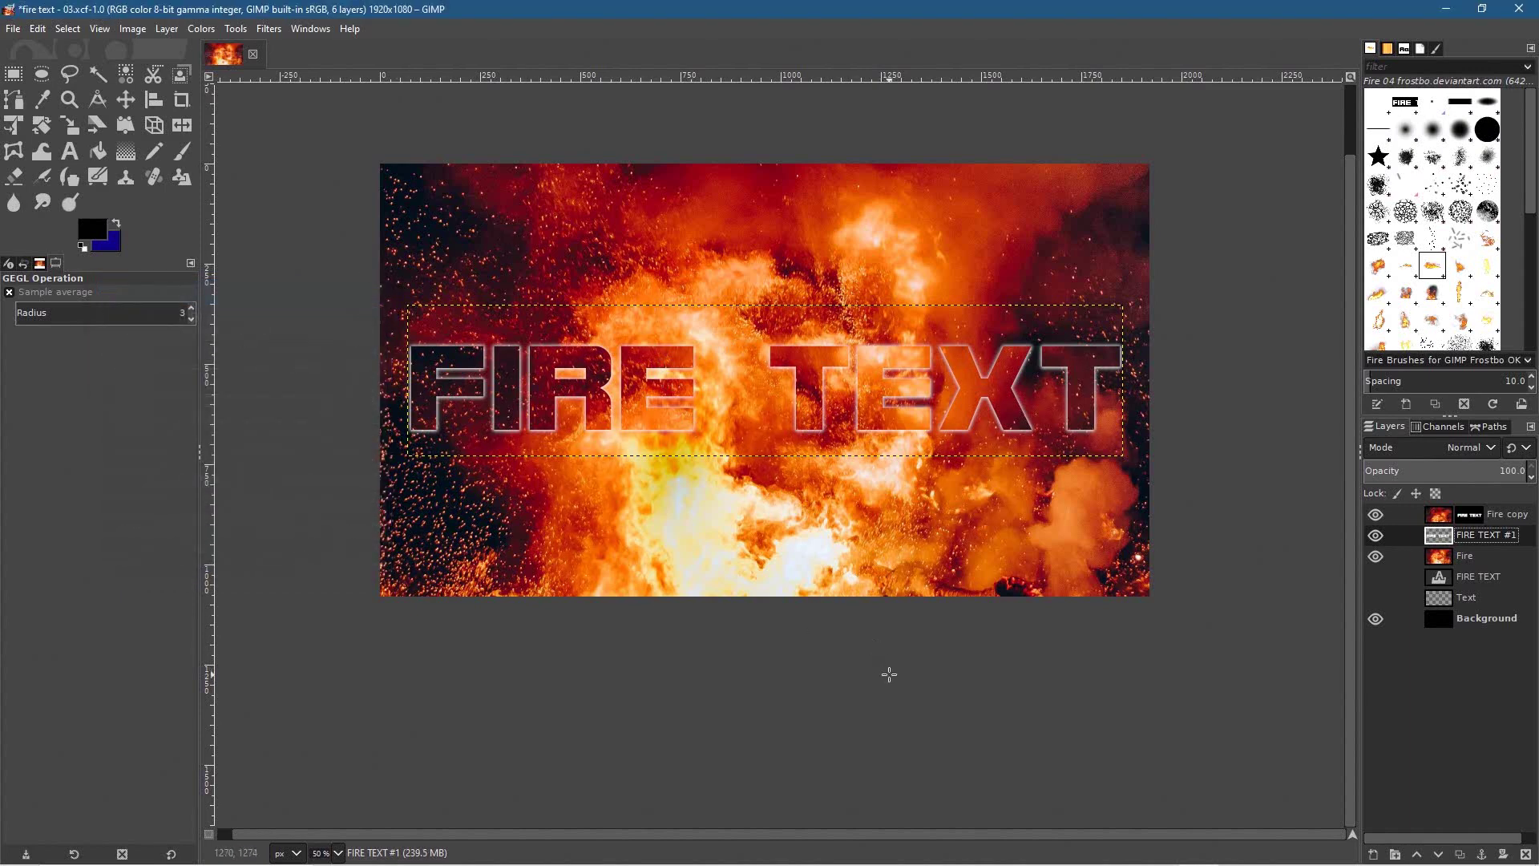
Select the Background layer and save the project under the new name fire text - 04.xcf.
left_click(1465, 624)
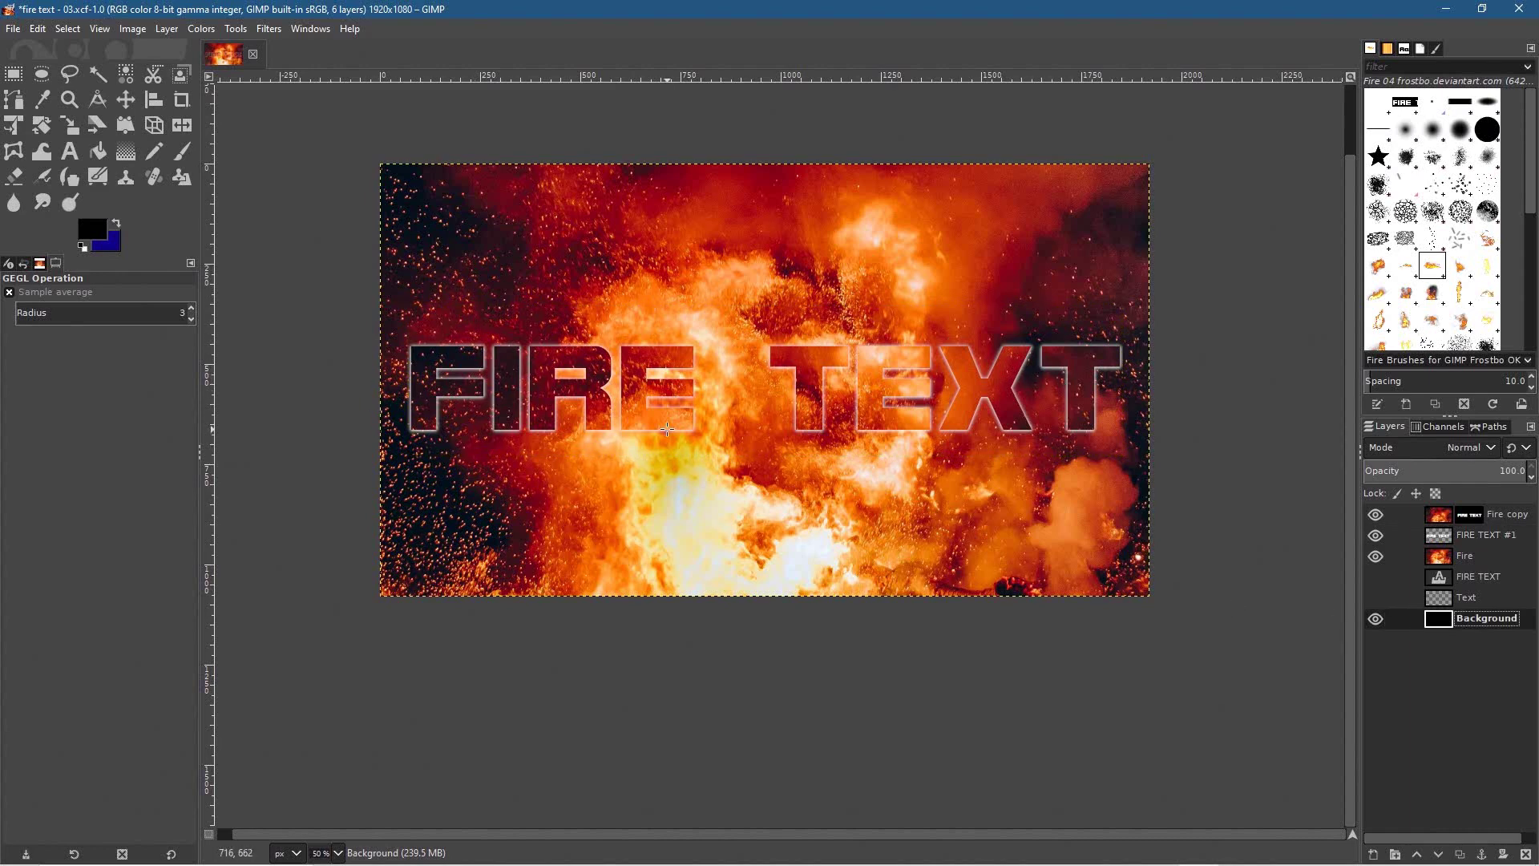
left_click(12, 29)
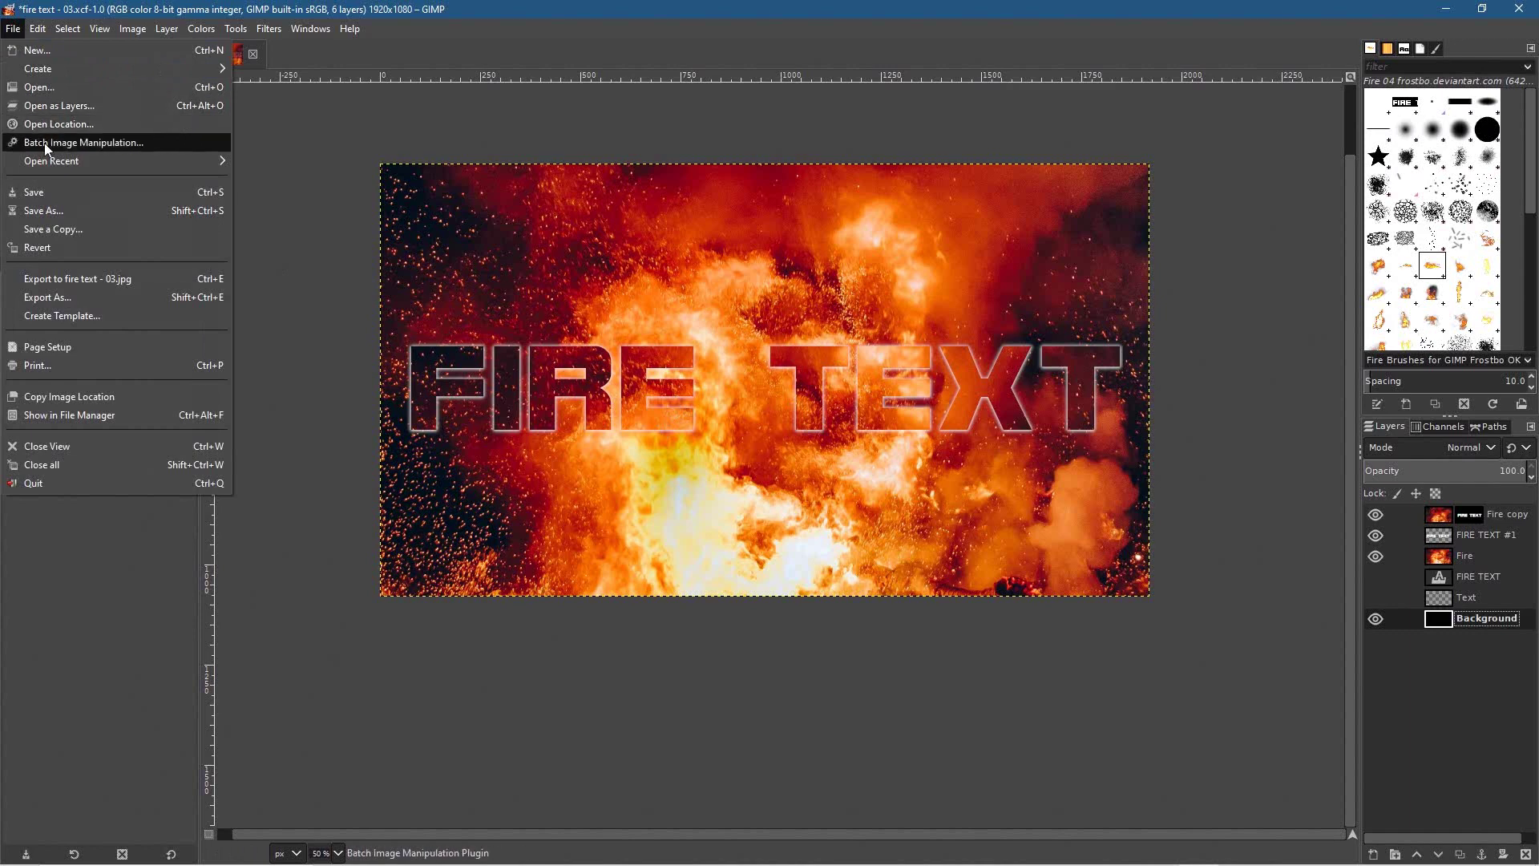
left_click(61, 209)
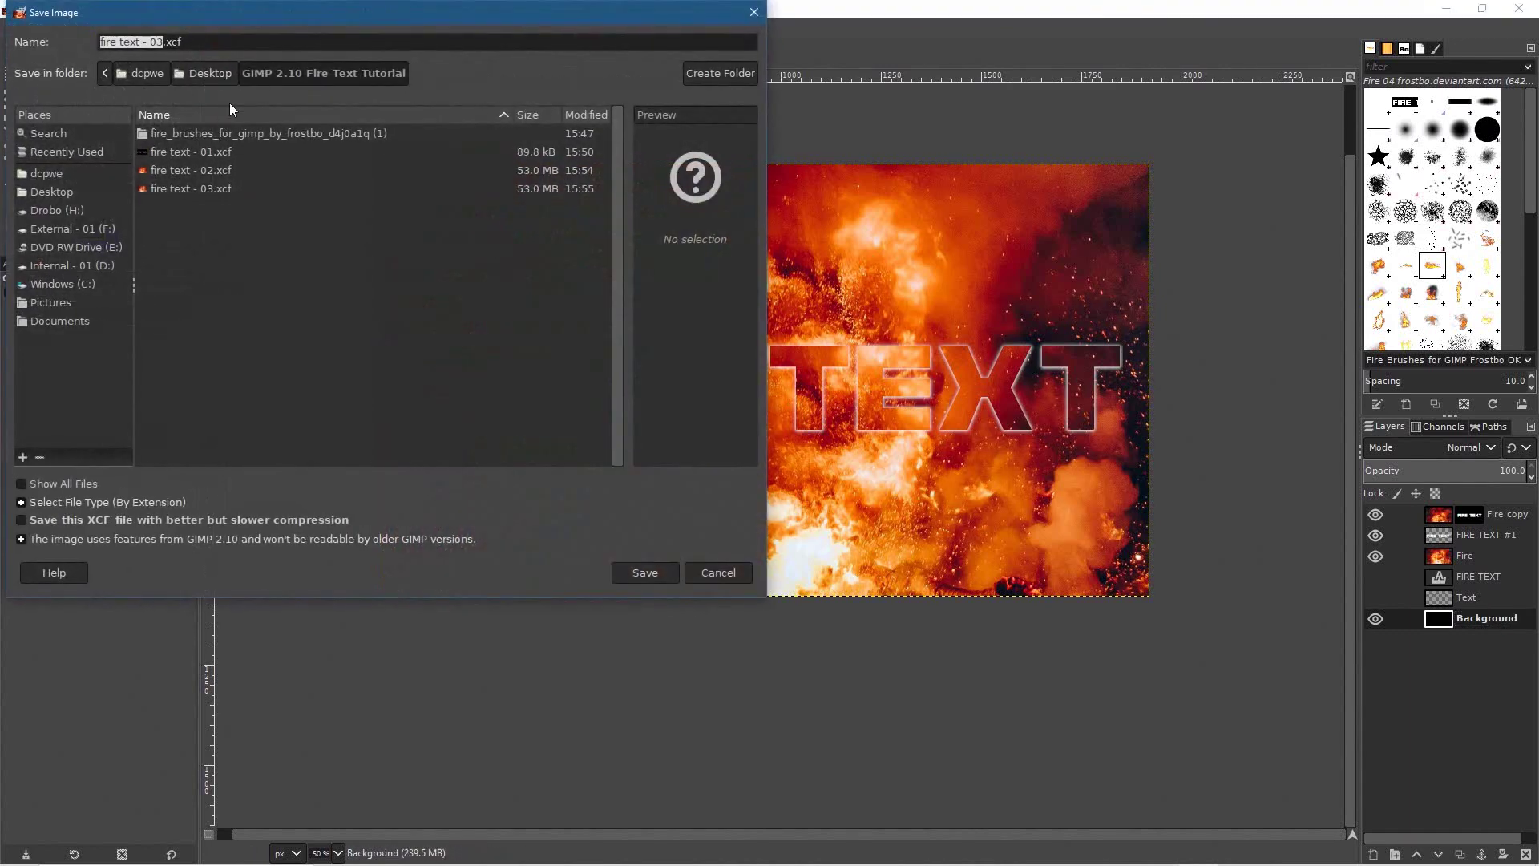
key("Delete")
type("4")
left_click(647, 577)
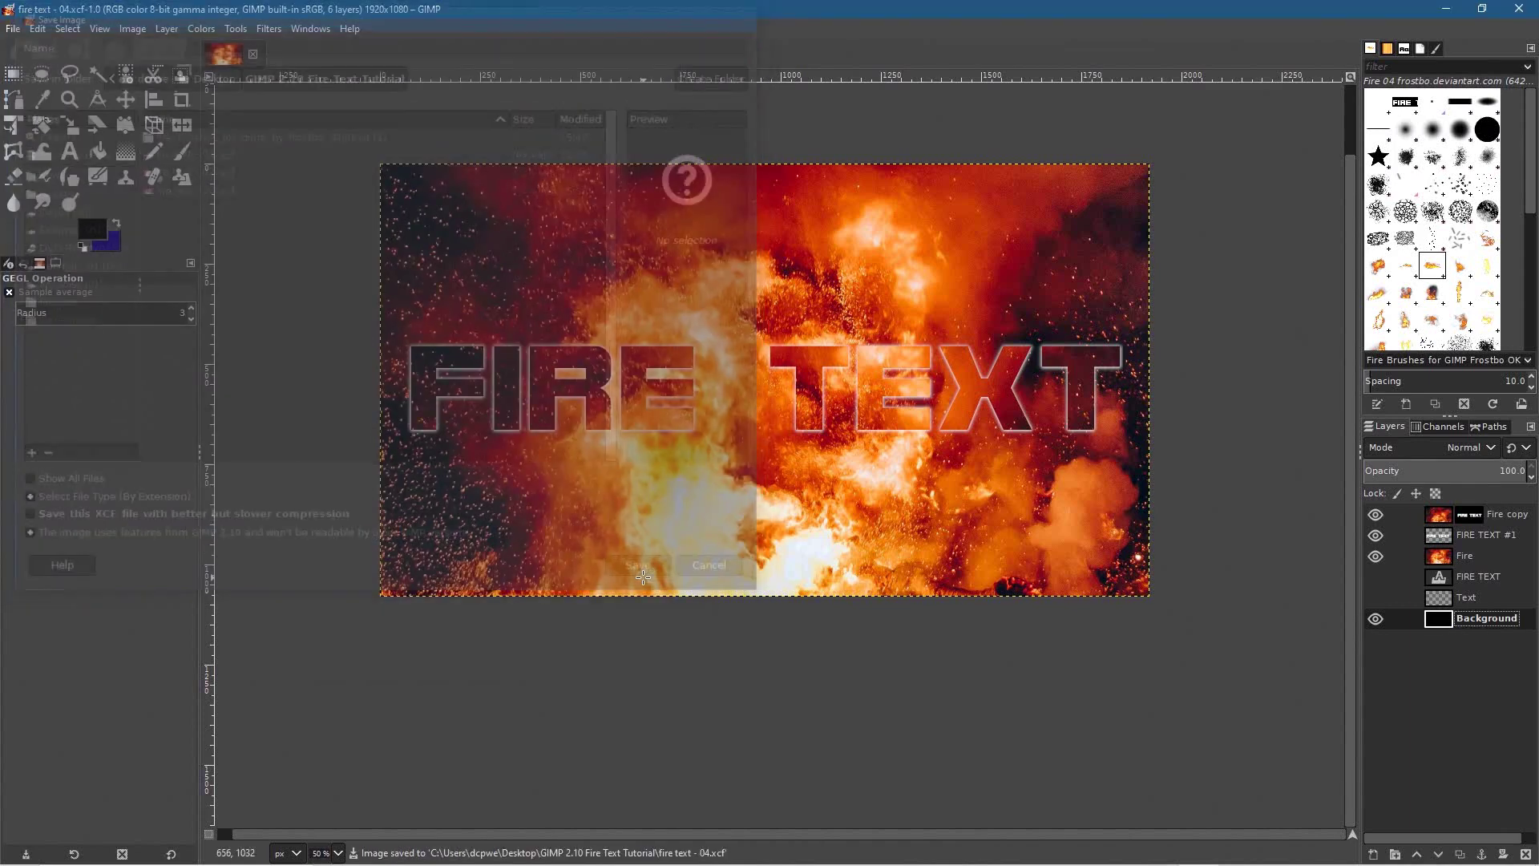
Export the image as the JPEG file fire text - 04.jpg in the GIMP 2.10 Fire Text Tutorial folder.
left_click(11, 32)
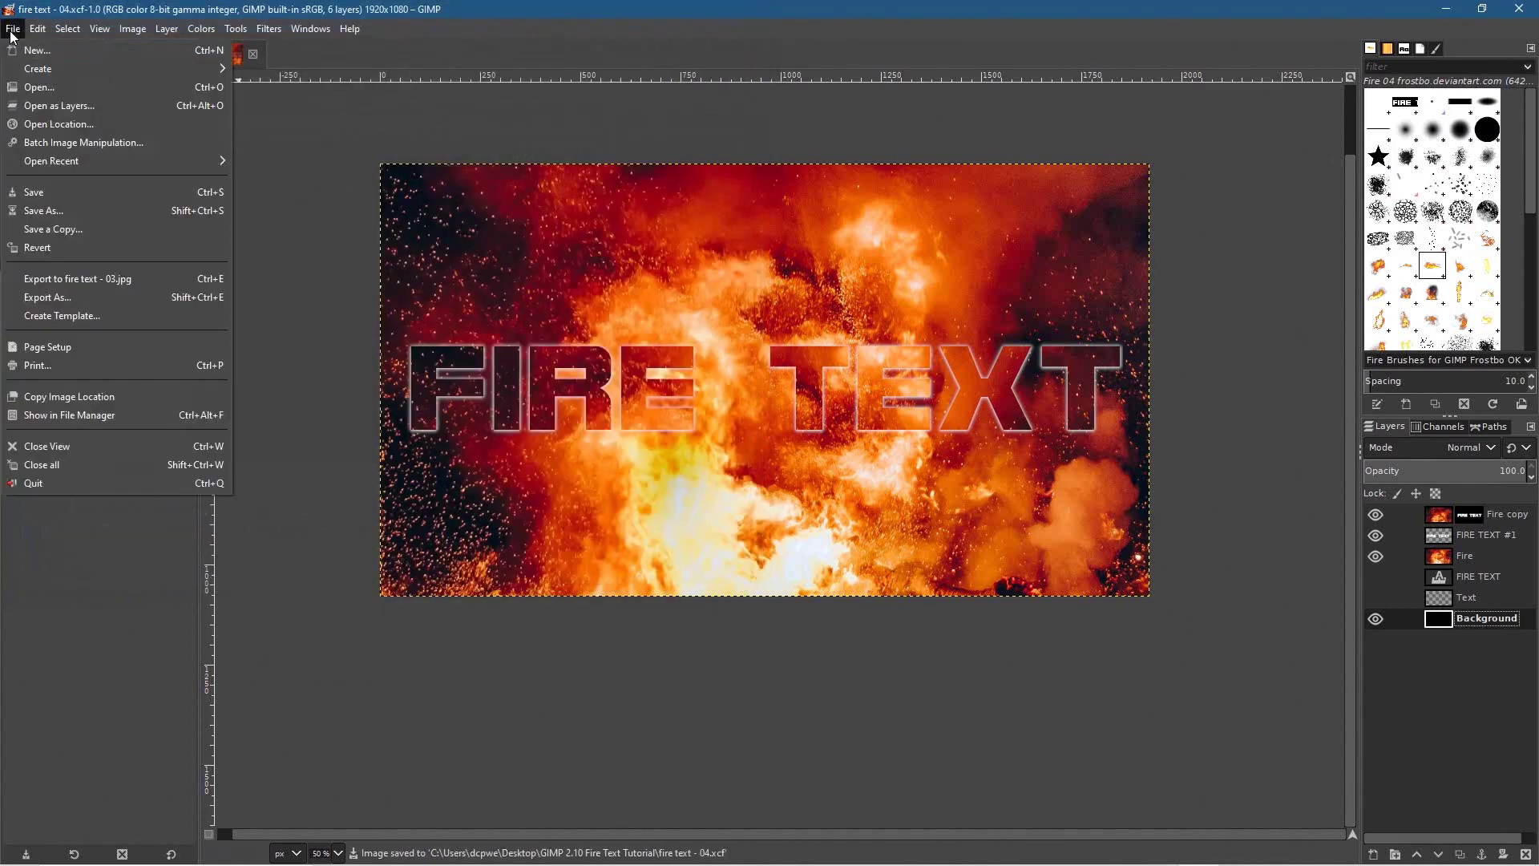
left_click(84, 298)
left_click(164, 42)
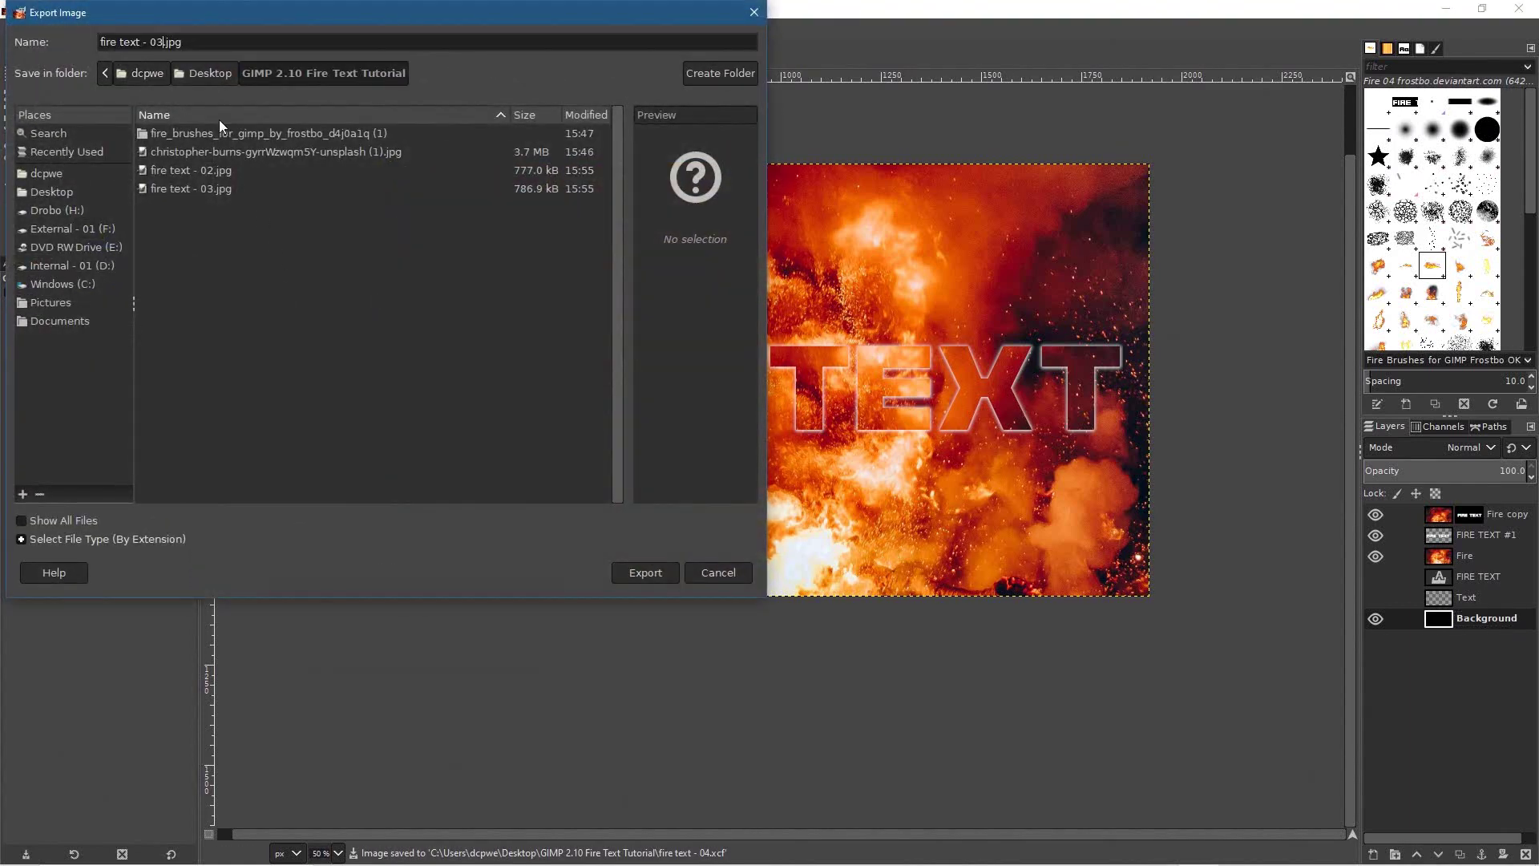
key("BackSpace")
type("4")
left_click(642, 574)
left_click(641, 574)
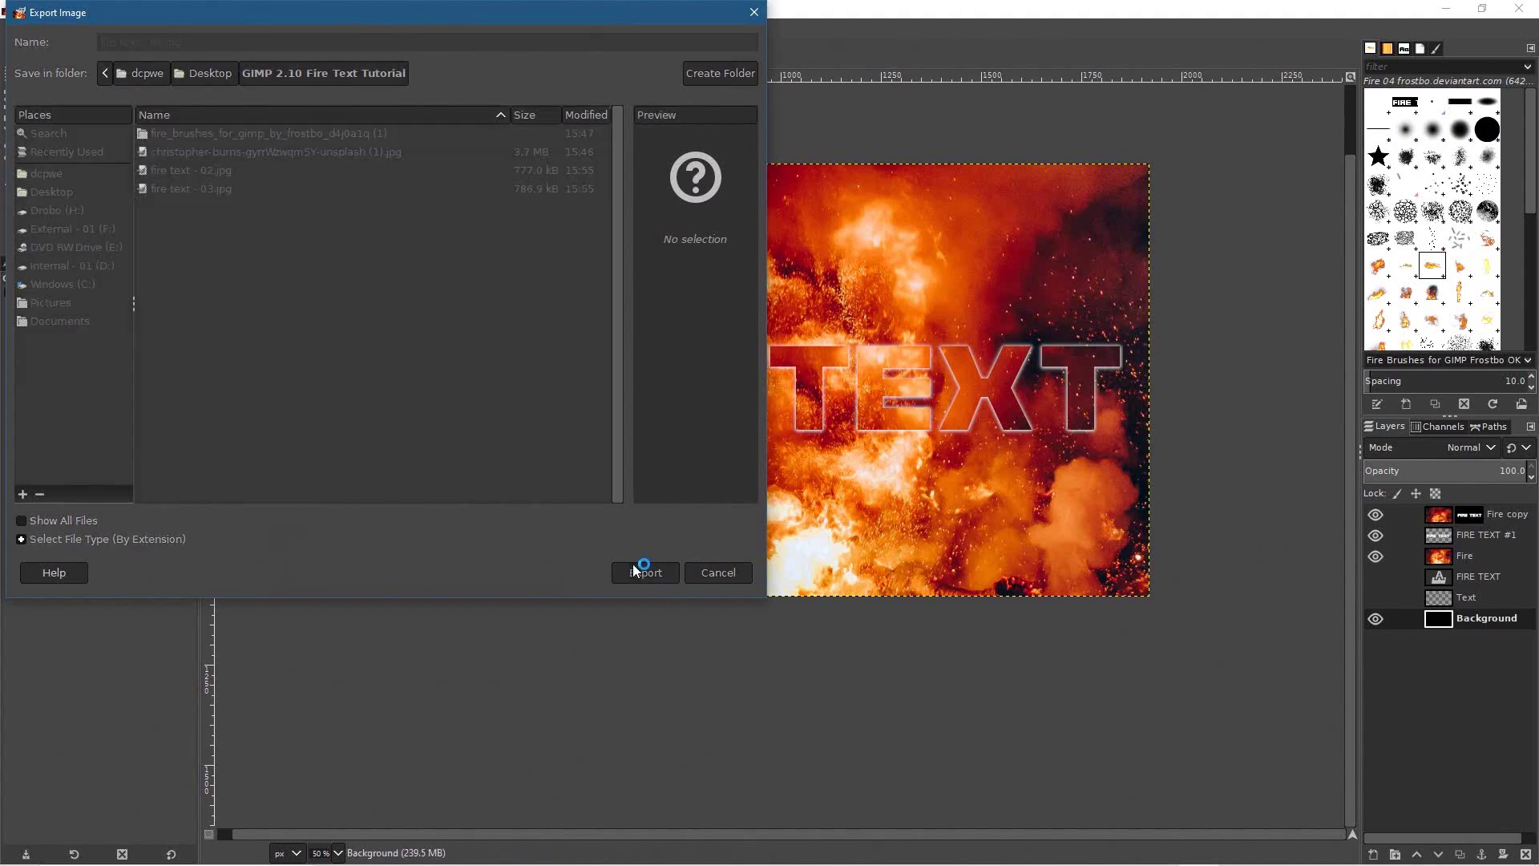
left_click(777, 613)
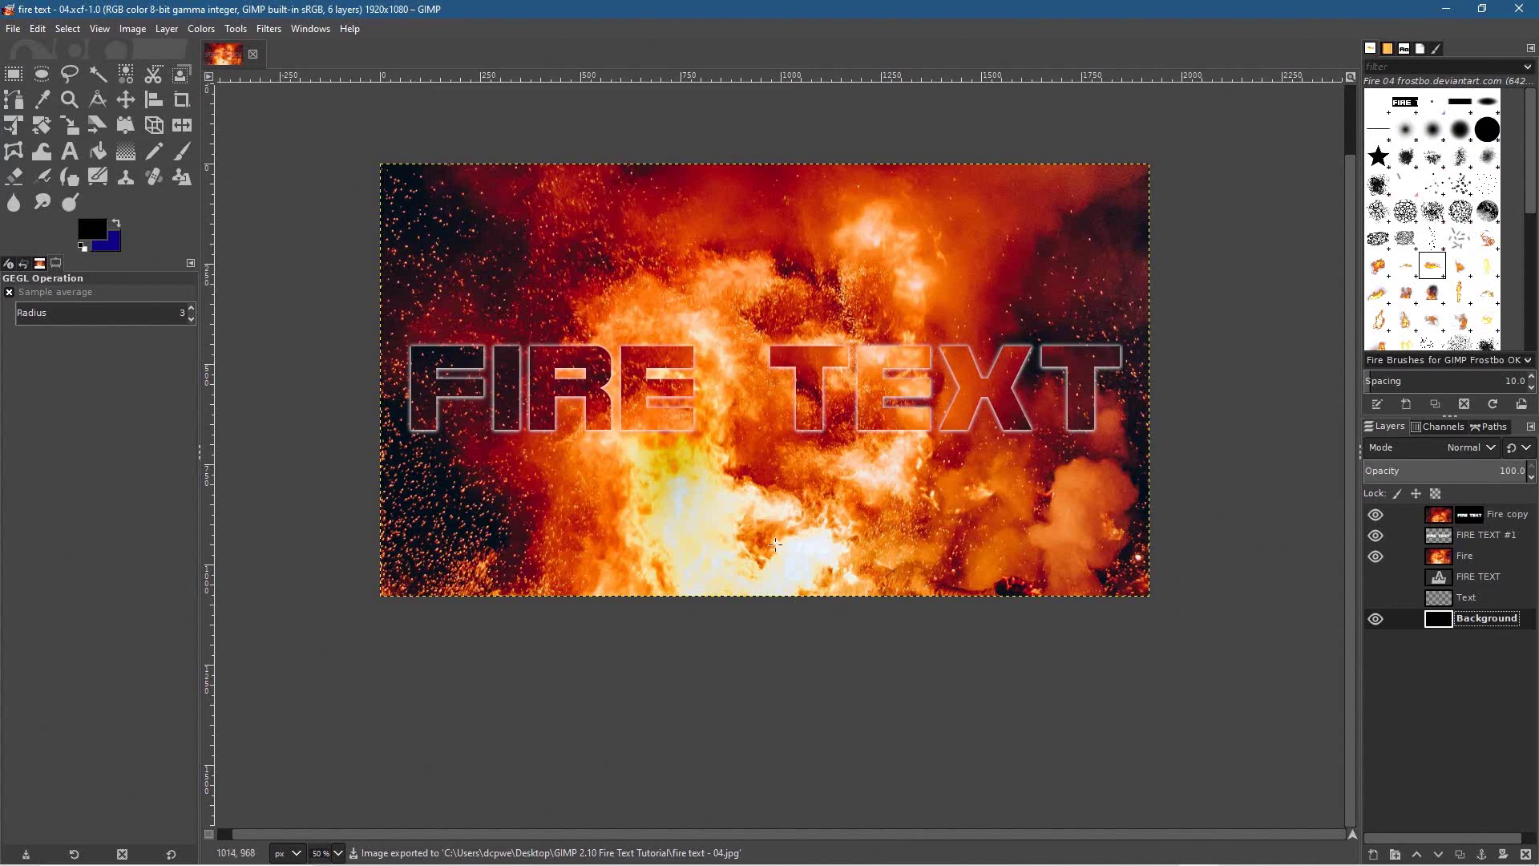
Flip the Fire layer horizontally so its flames differ from those inside the letters.
left_click(1459, 556)
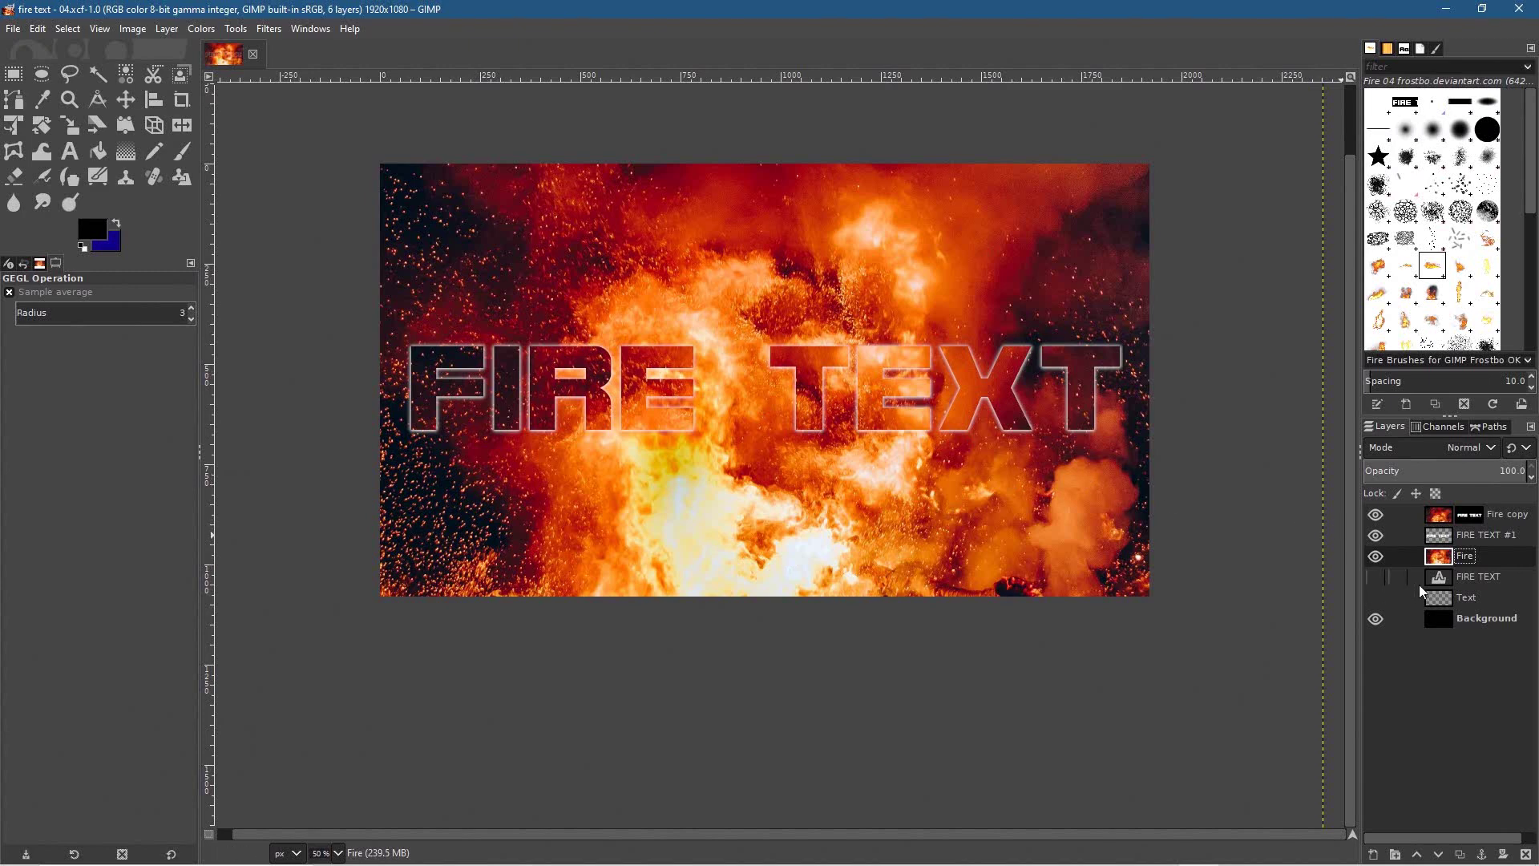
left_click(183, 126)
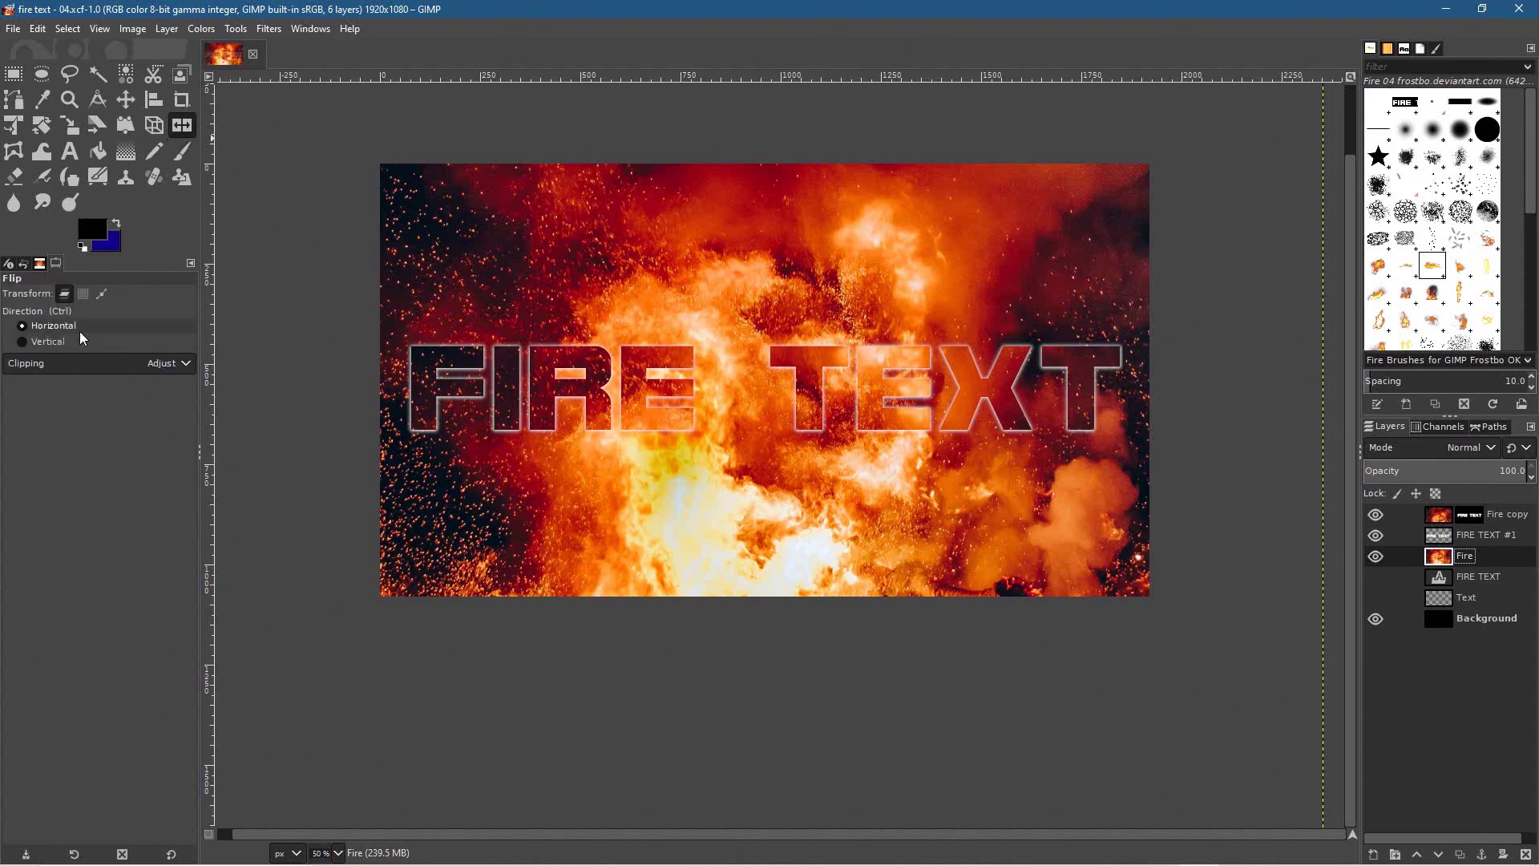
left_click(710, 262)
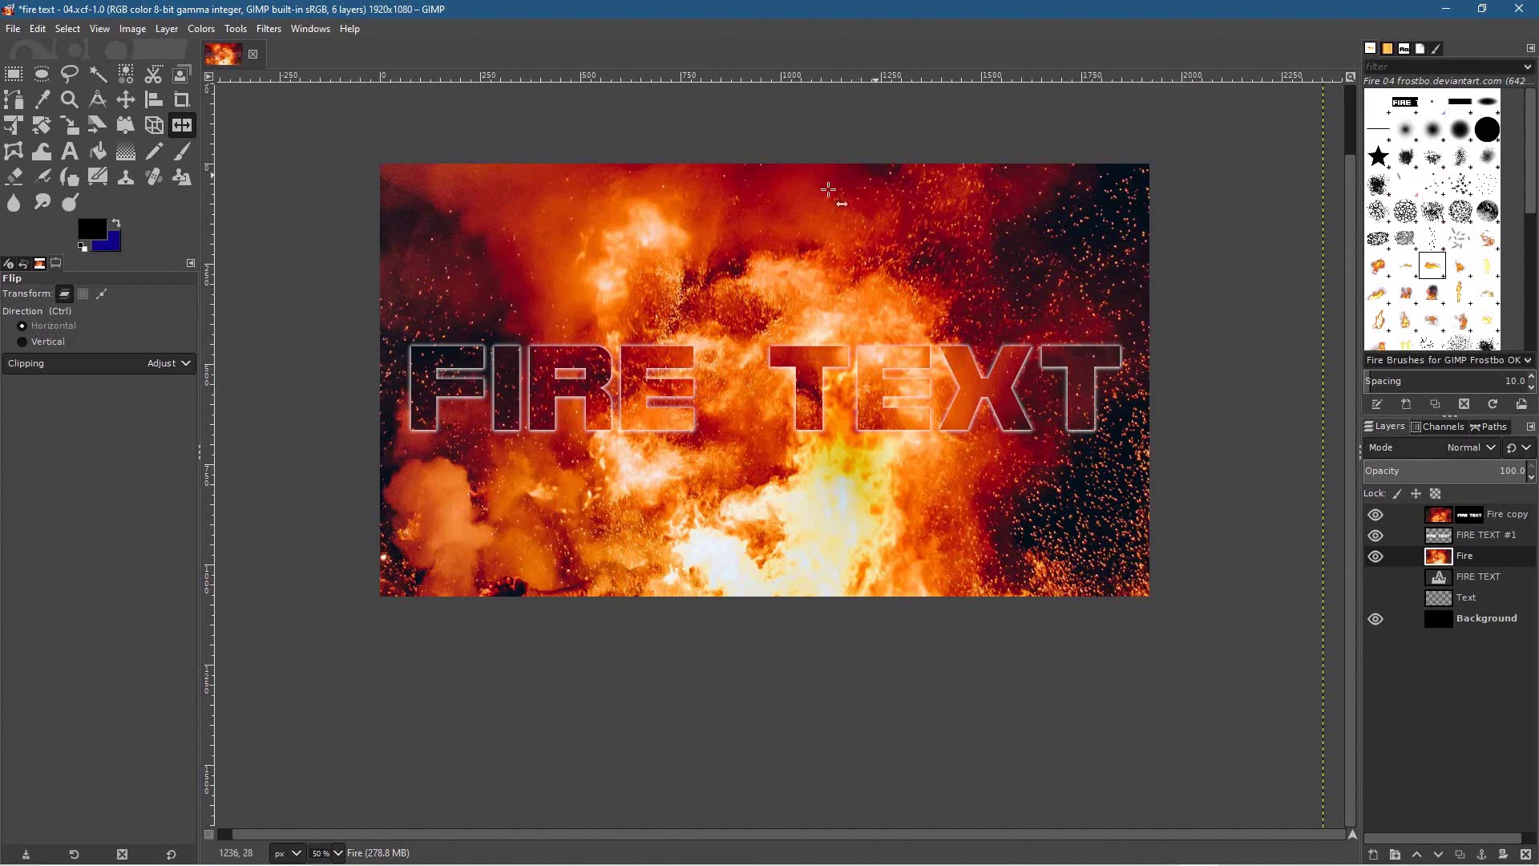
Duplicate the flipped Fire layer and hide the original Fire layer beneath the copy.
right_click(1439, 565)
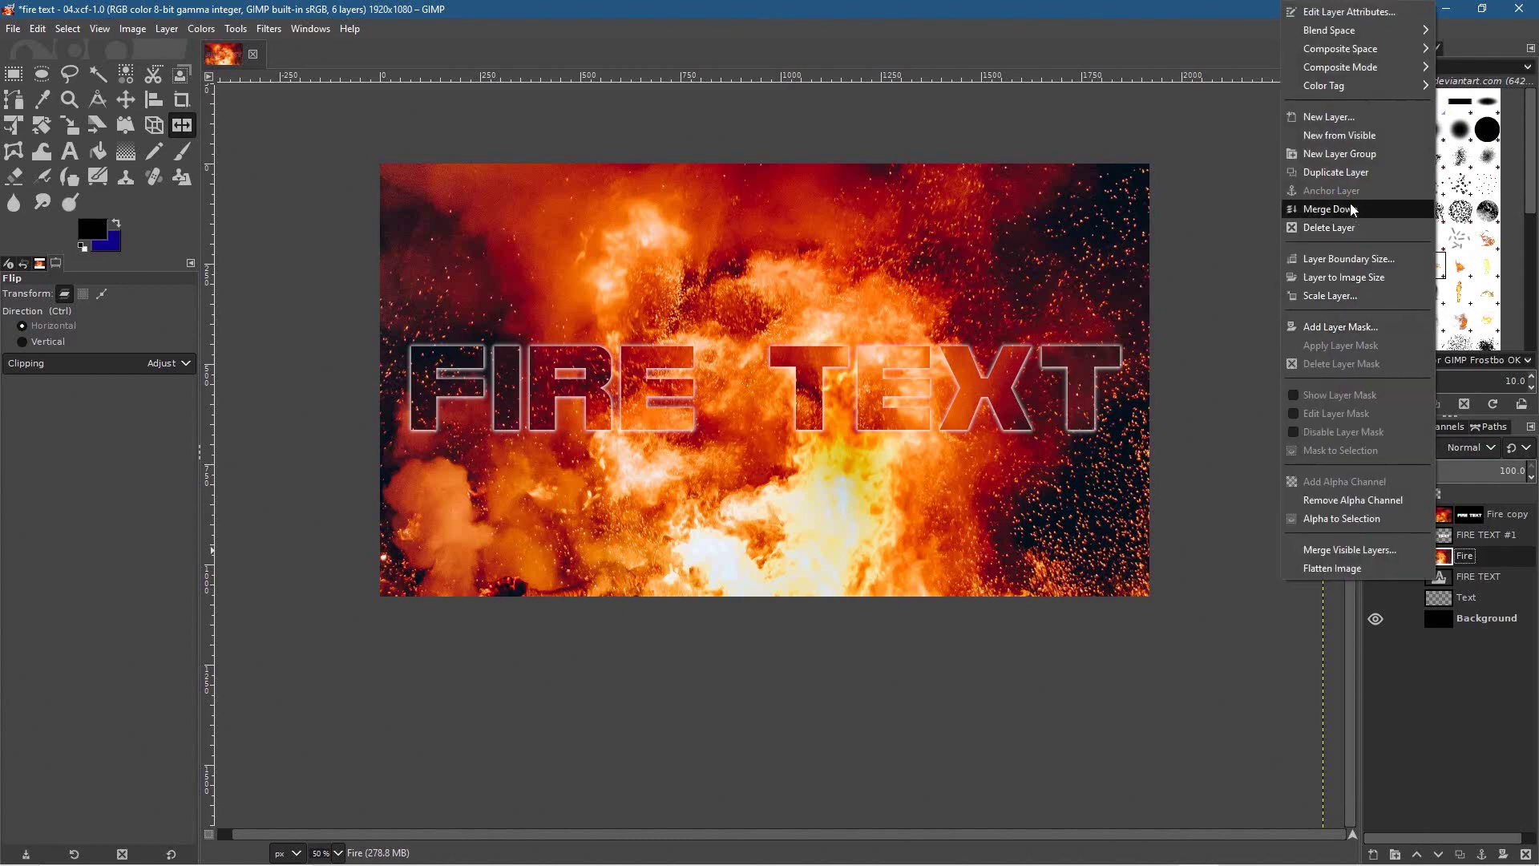
left_click(1337, 173)
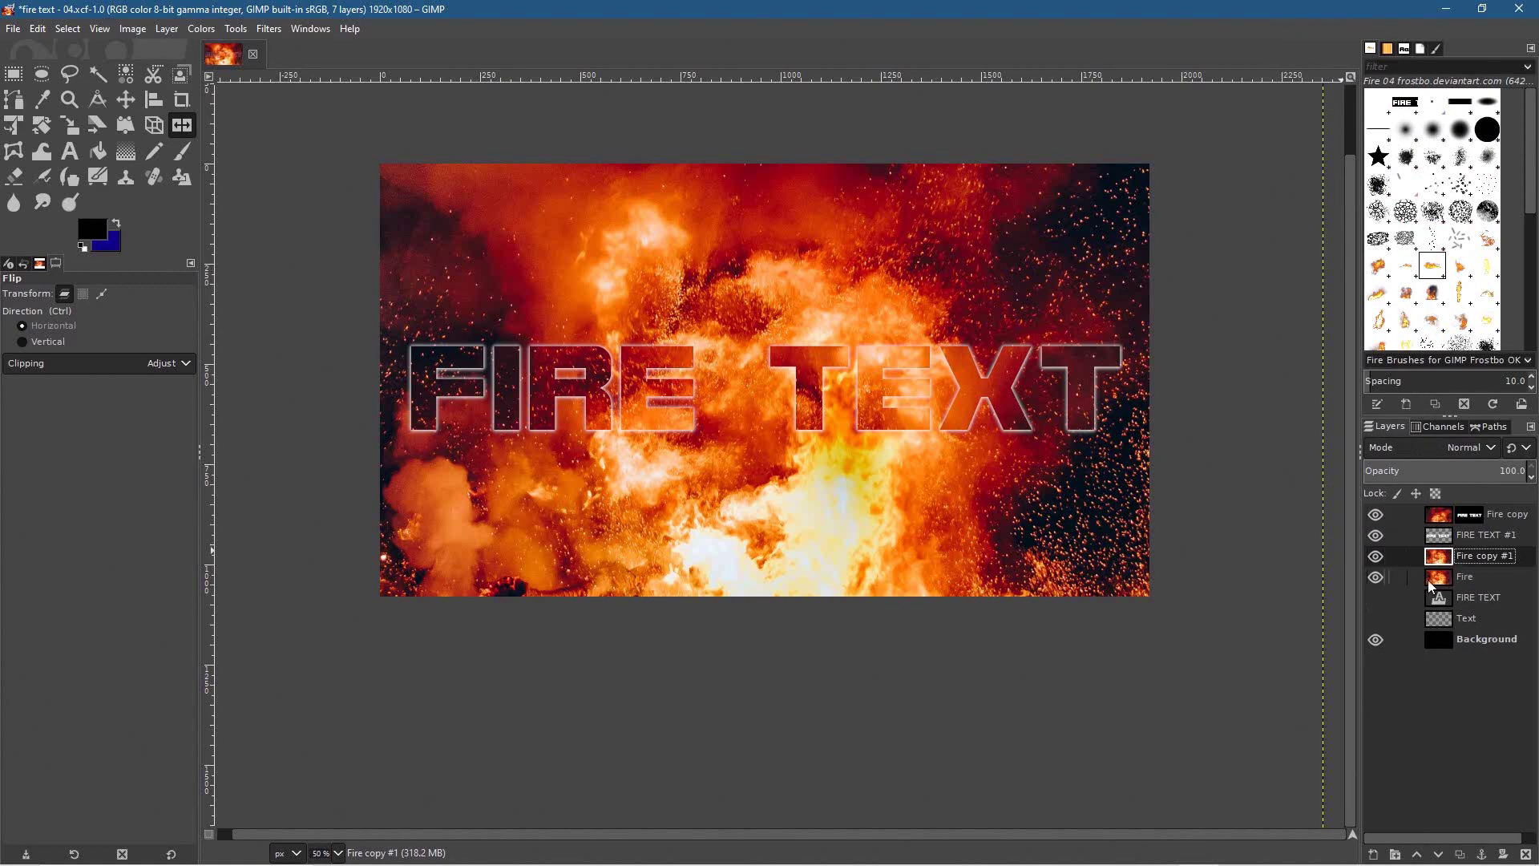
left_click(1375, 577)
Add a Black (full transparency) layer mask to the new Fire copy #1 layer.
right_click(1460, 555)
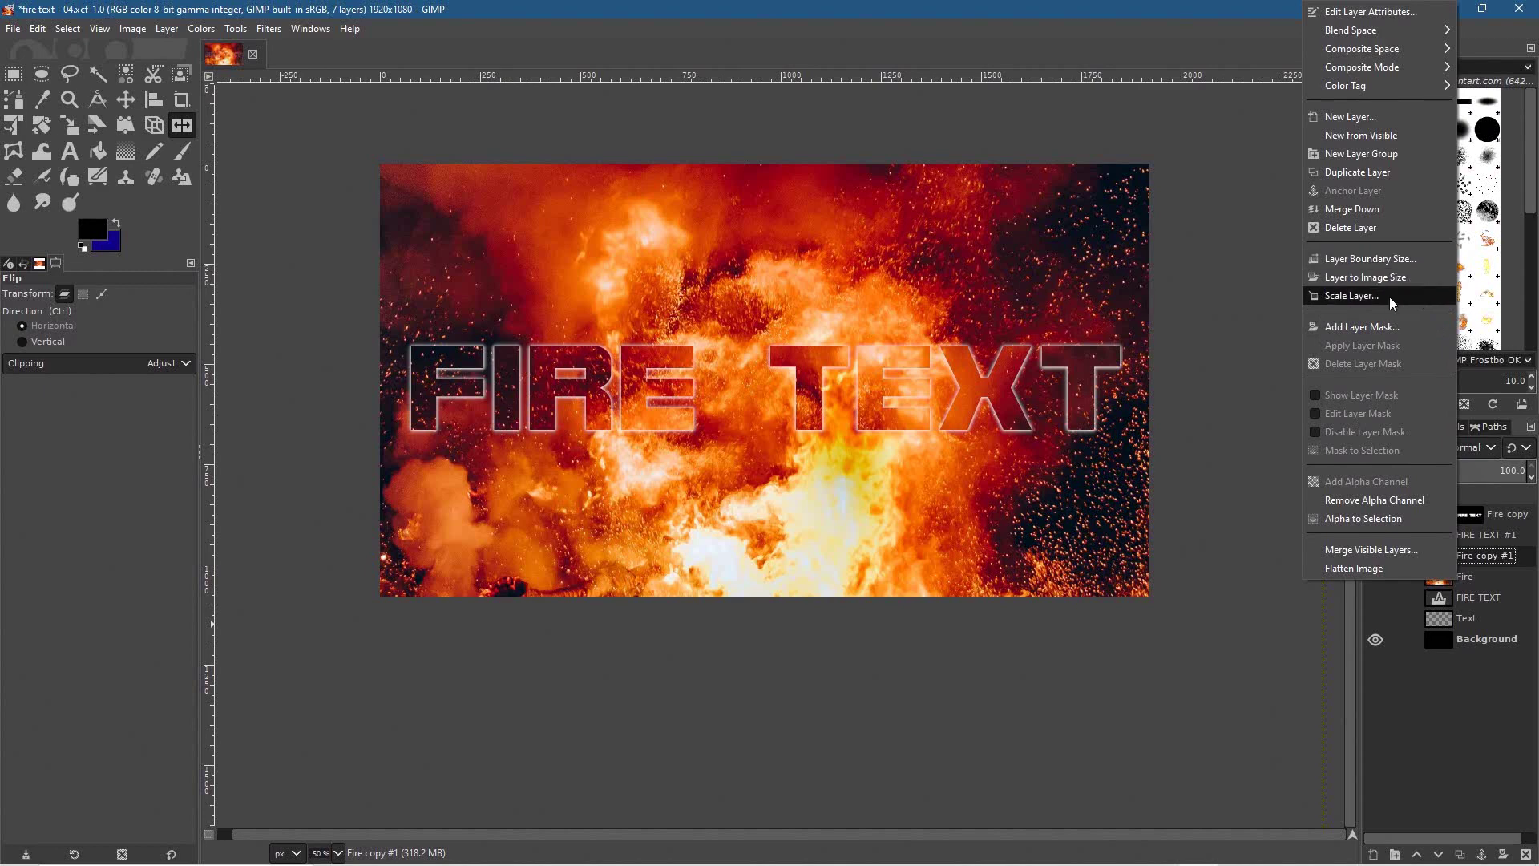
left_click(1377, 334)
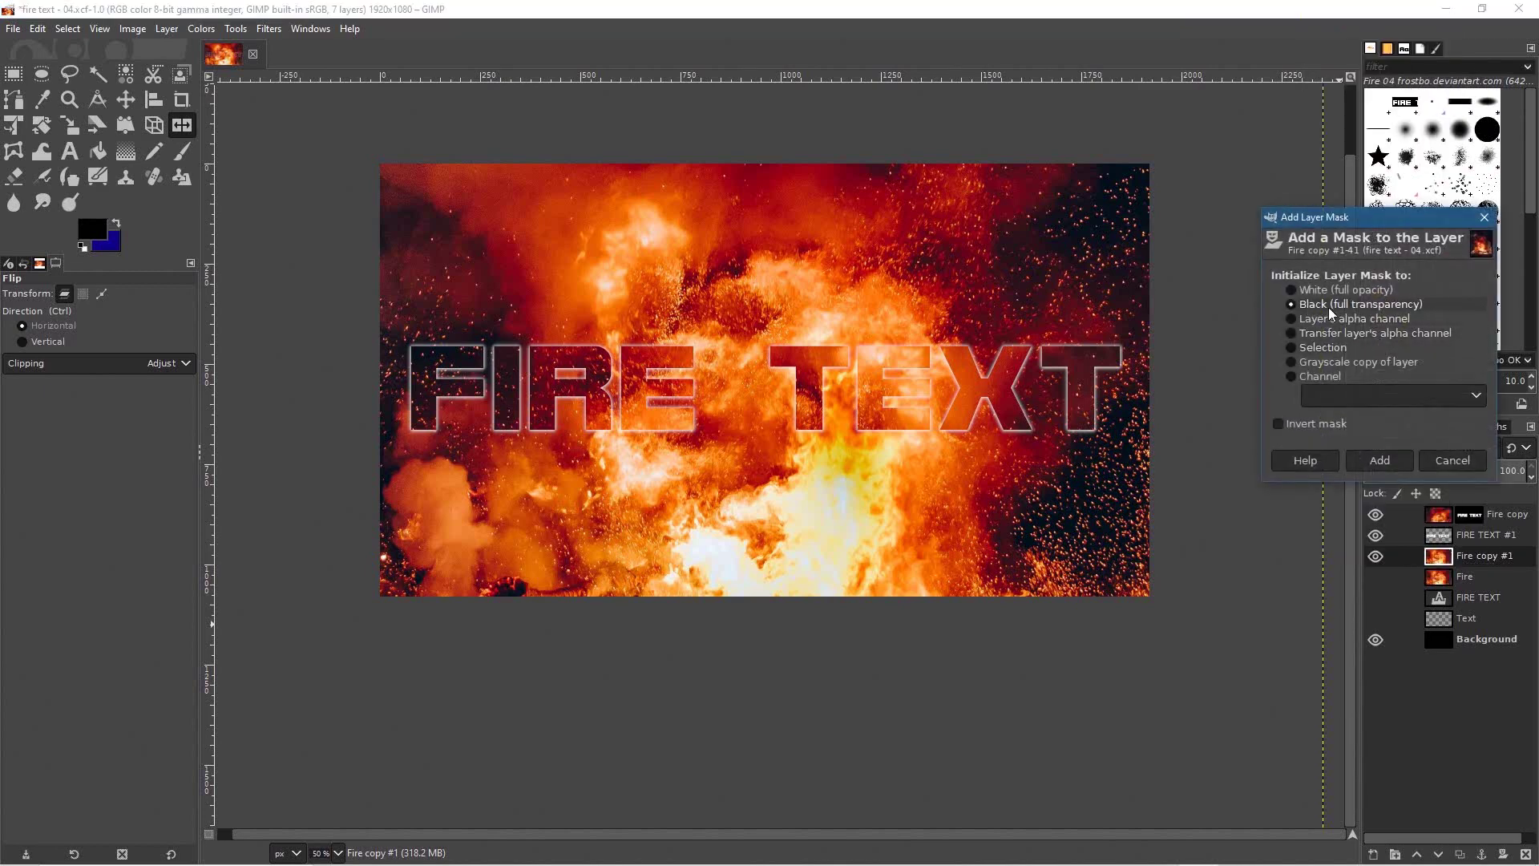
left_click(1378, 460)
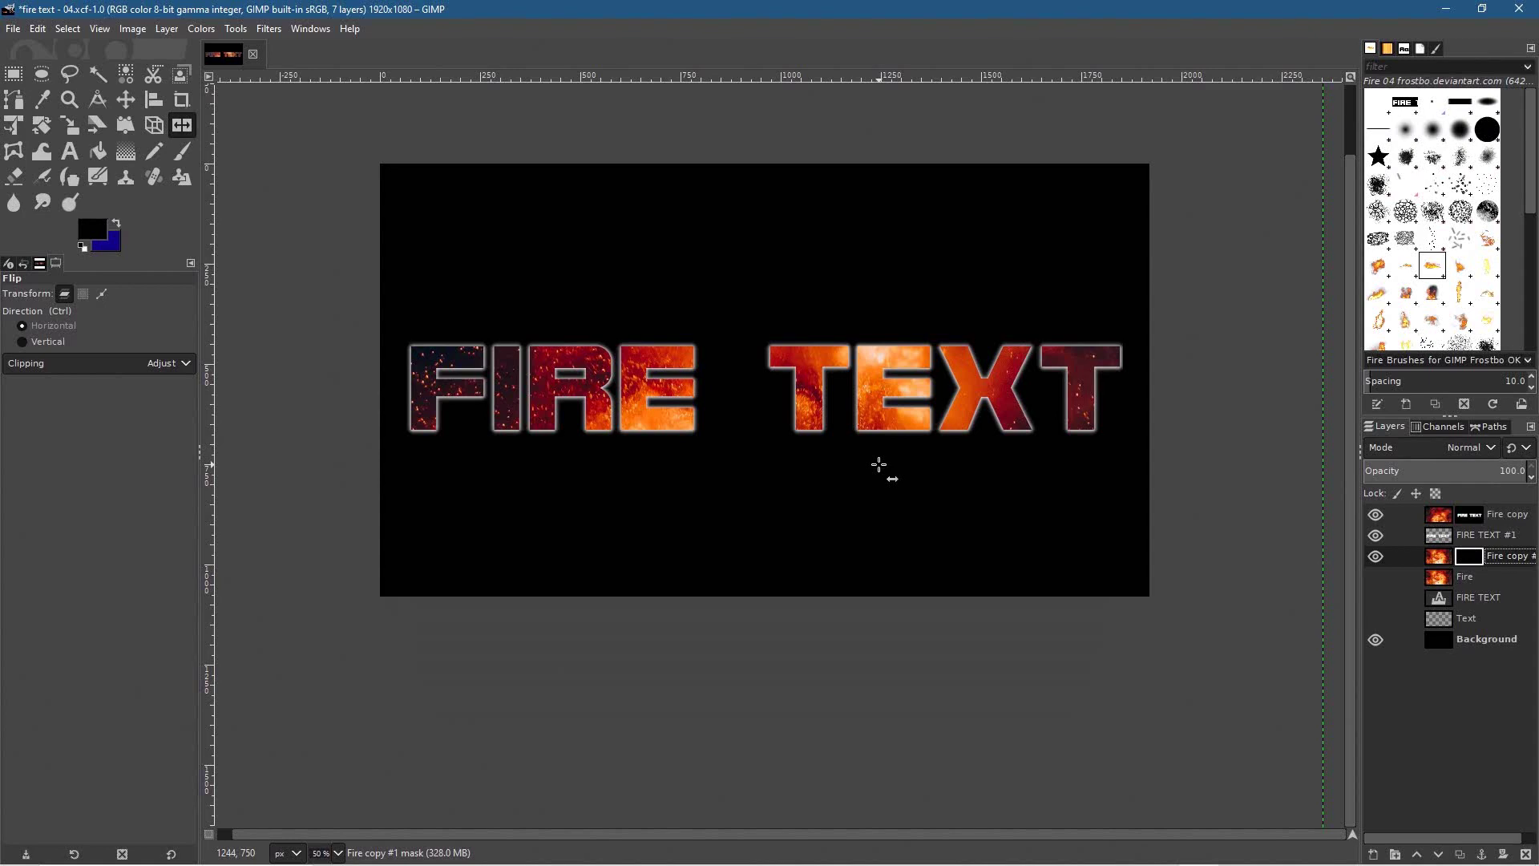
left_click(1383, 565)
left_click(1375, 576)
left_click(1373, 580)
left_click(1373, 580)
left_click(1374, 580)
Activate the Paintbrush with the Fire 04 brush and set the foreground color to white (ffffff).
left_click(181, 152)
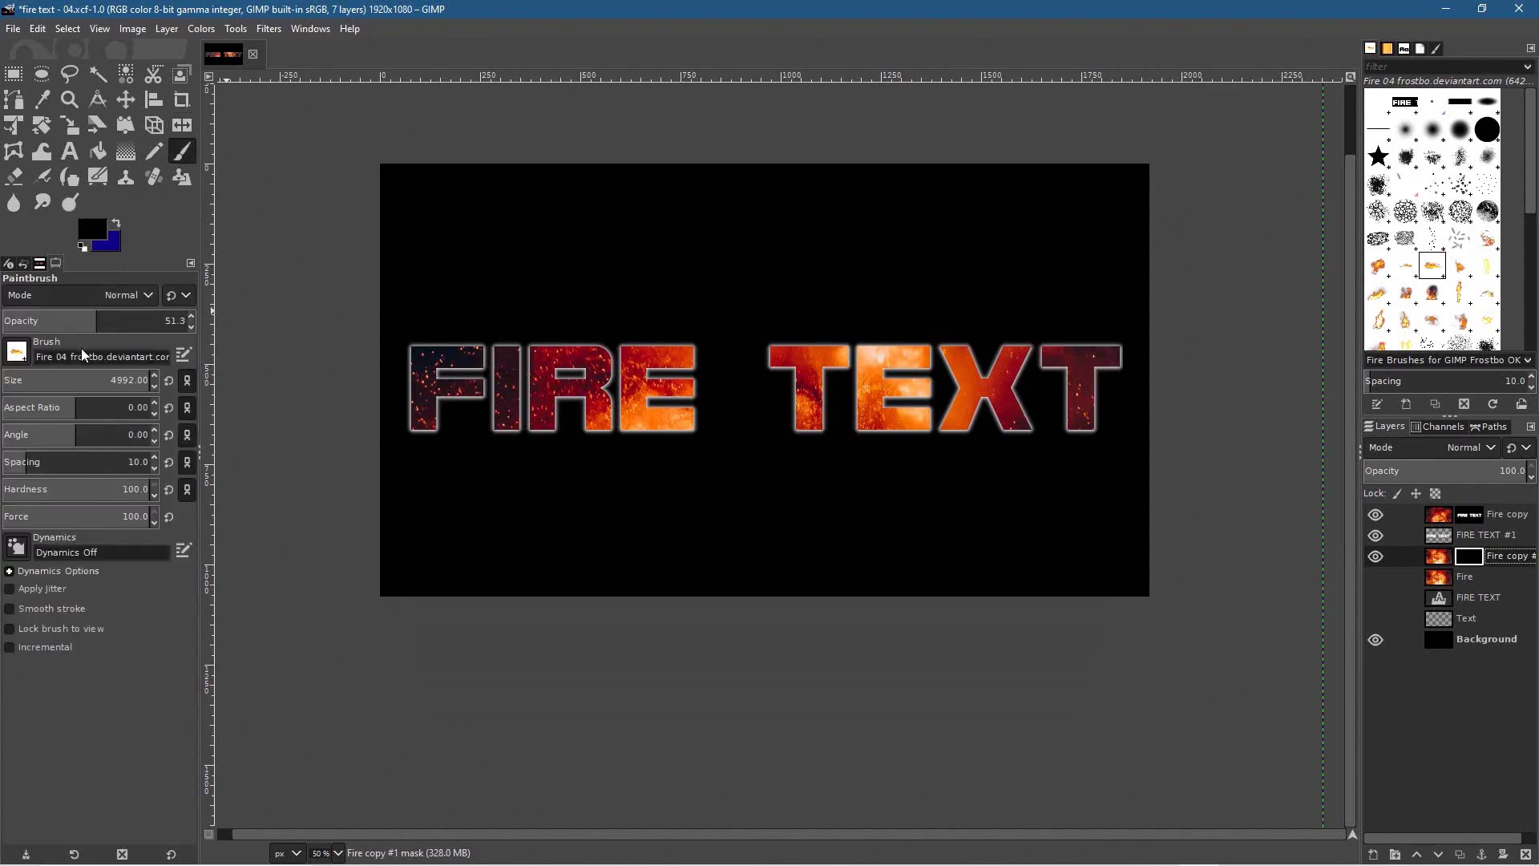
left_click(27, 357)
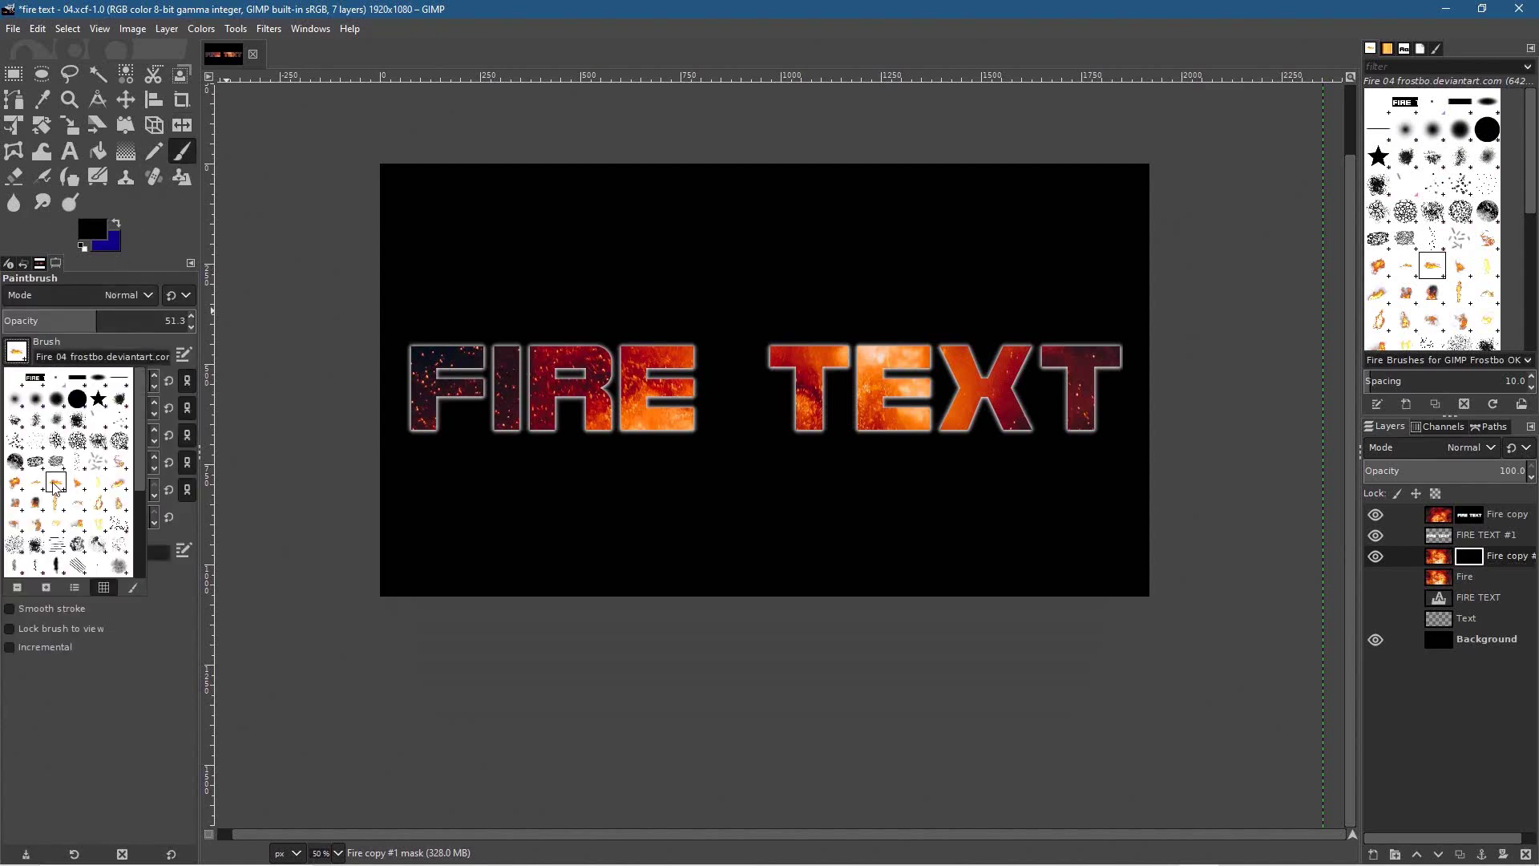
left_click(83, 344)
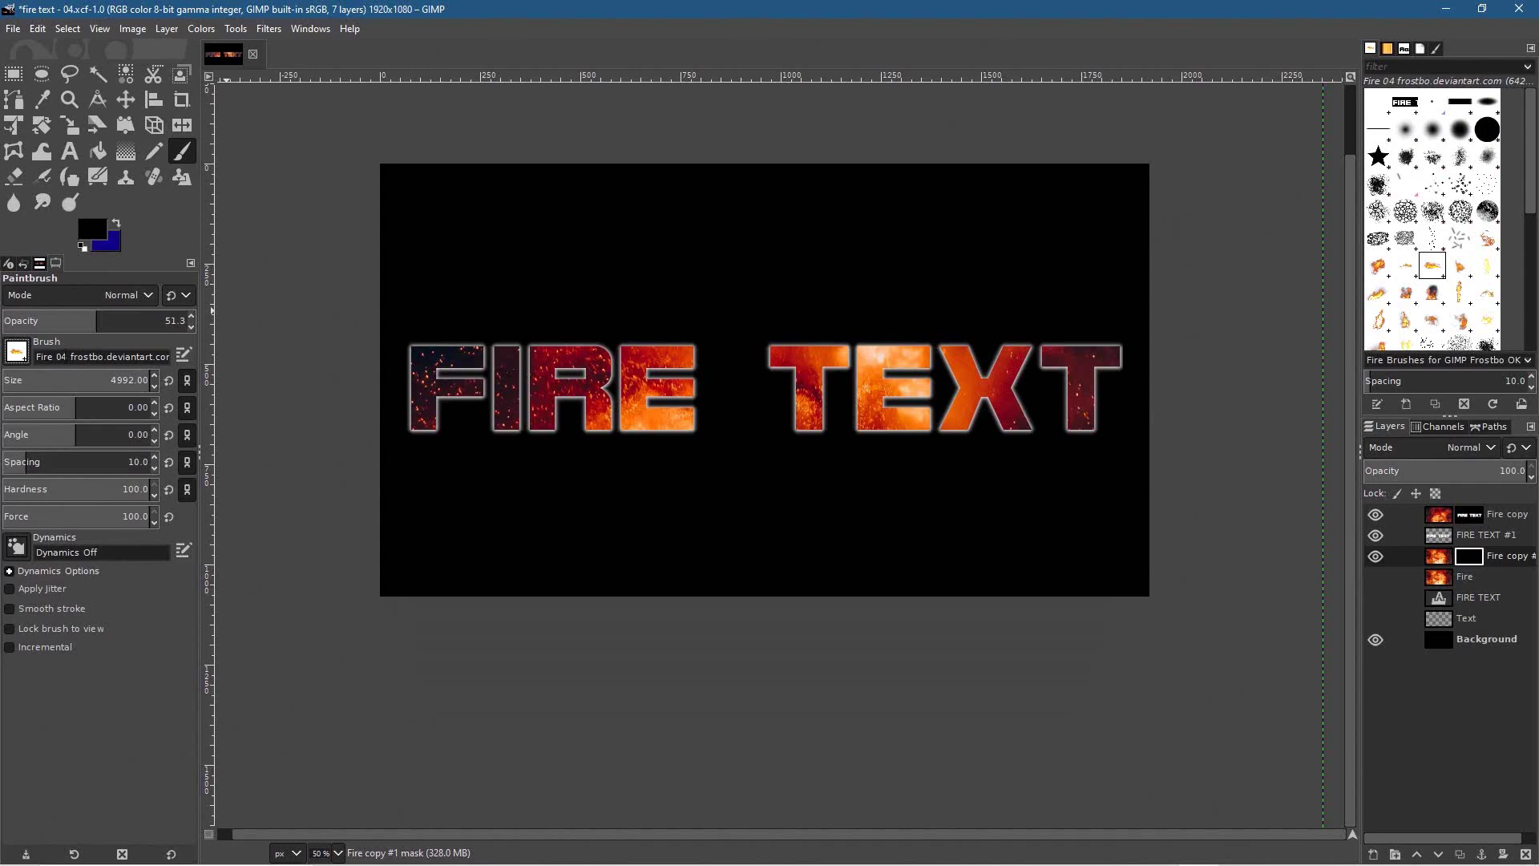
left_click(16, 351)
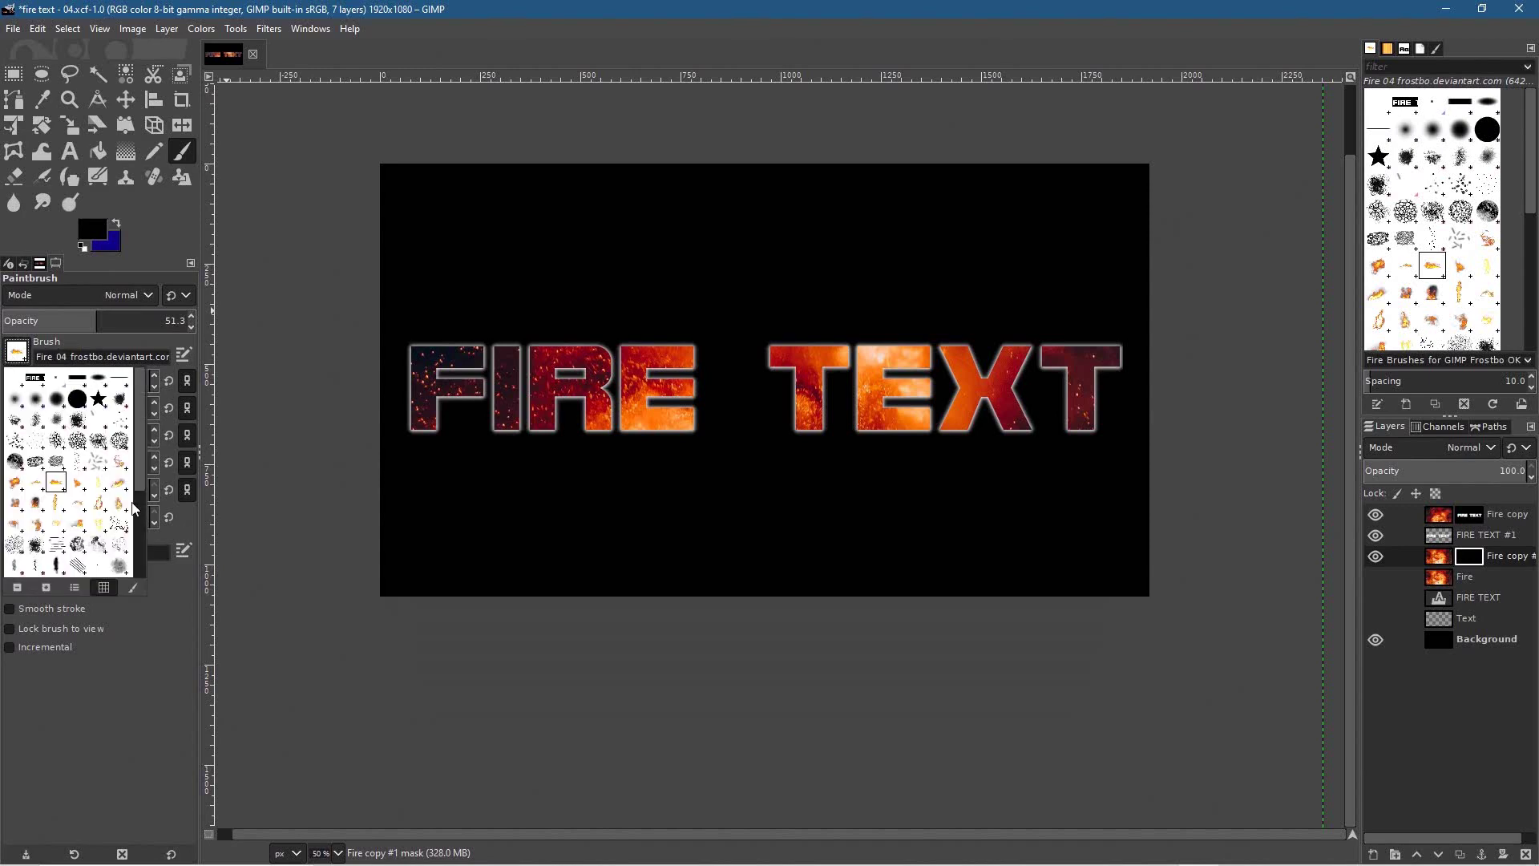
left_click(91, 236)
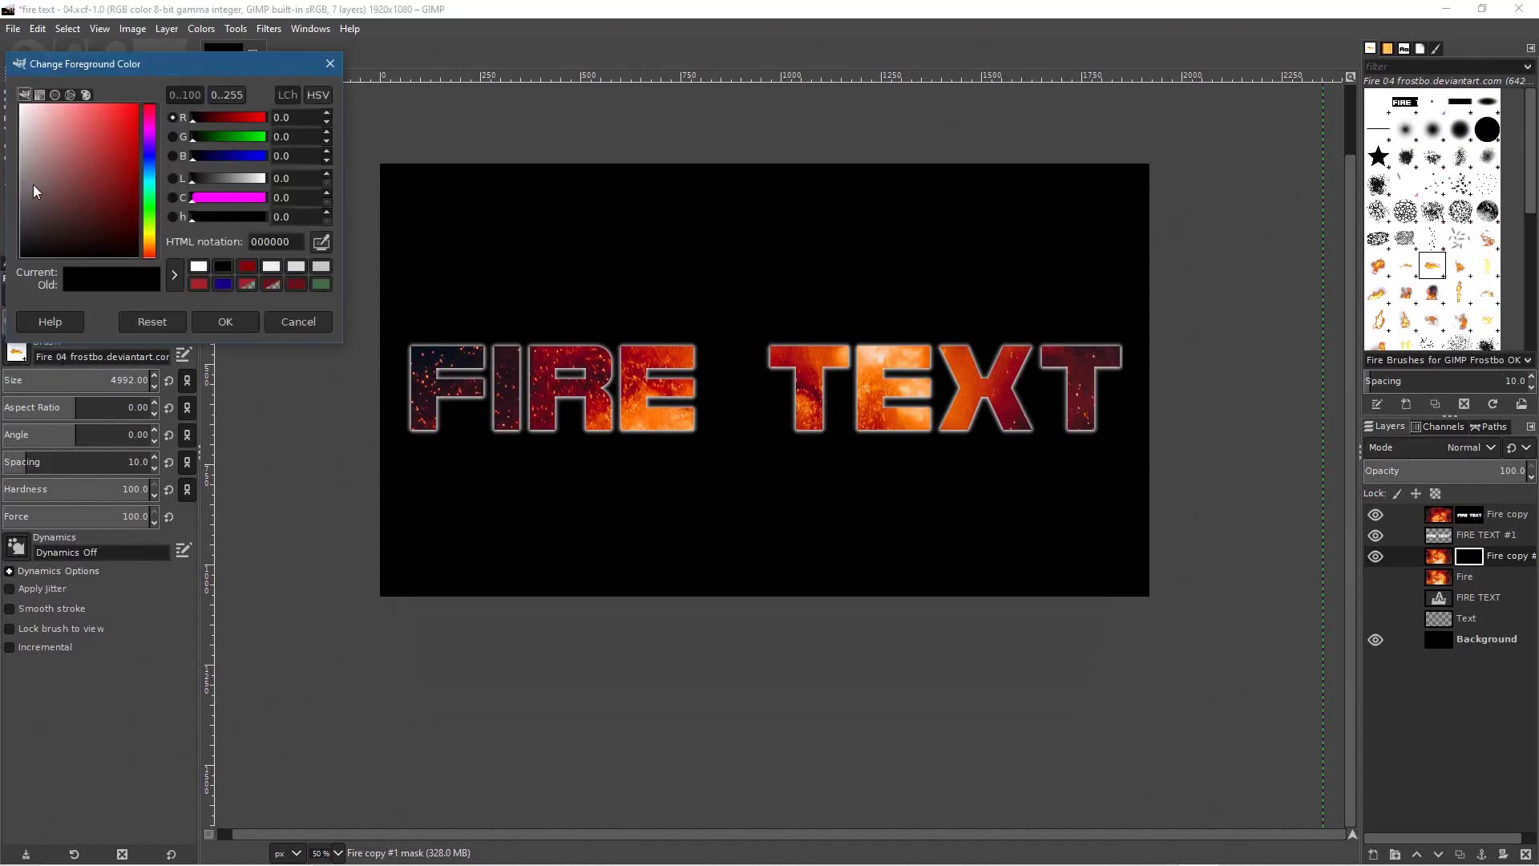
left_click_drag(29, 188, 3, 102)
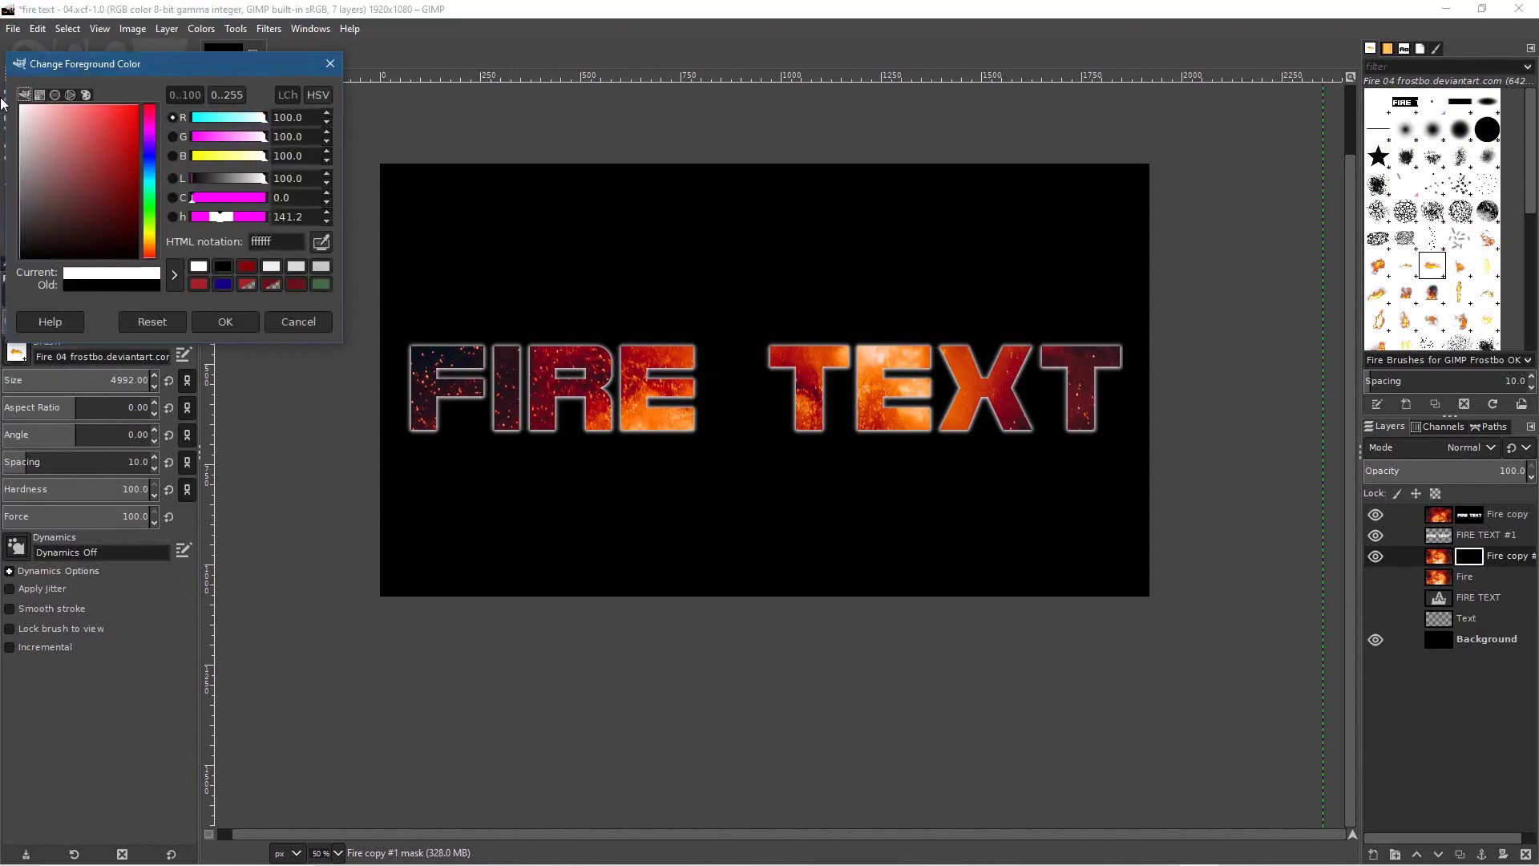
left_click(227, 321)
Try stamping the Fire 04 brush at size 5082 on the Fire copy #1 mask to reveal flames around the text.
left_click(116, 380)
triple_click(134, 380)
type("2360")
key("Return")
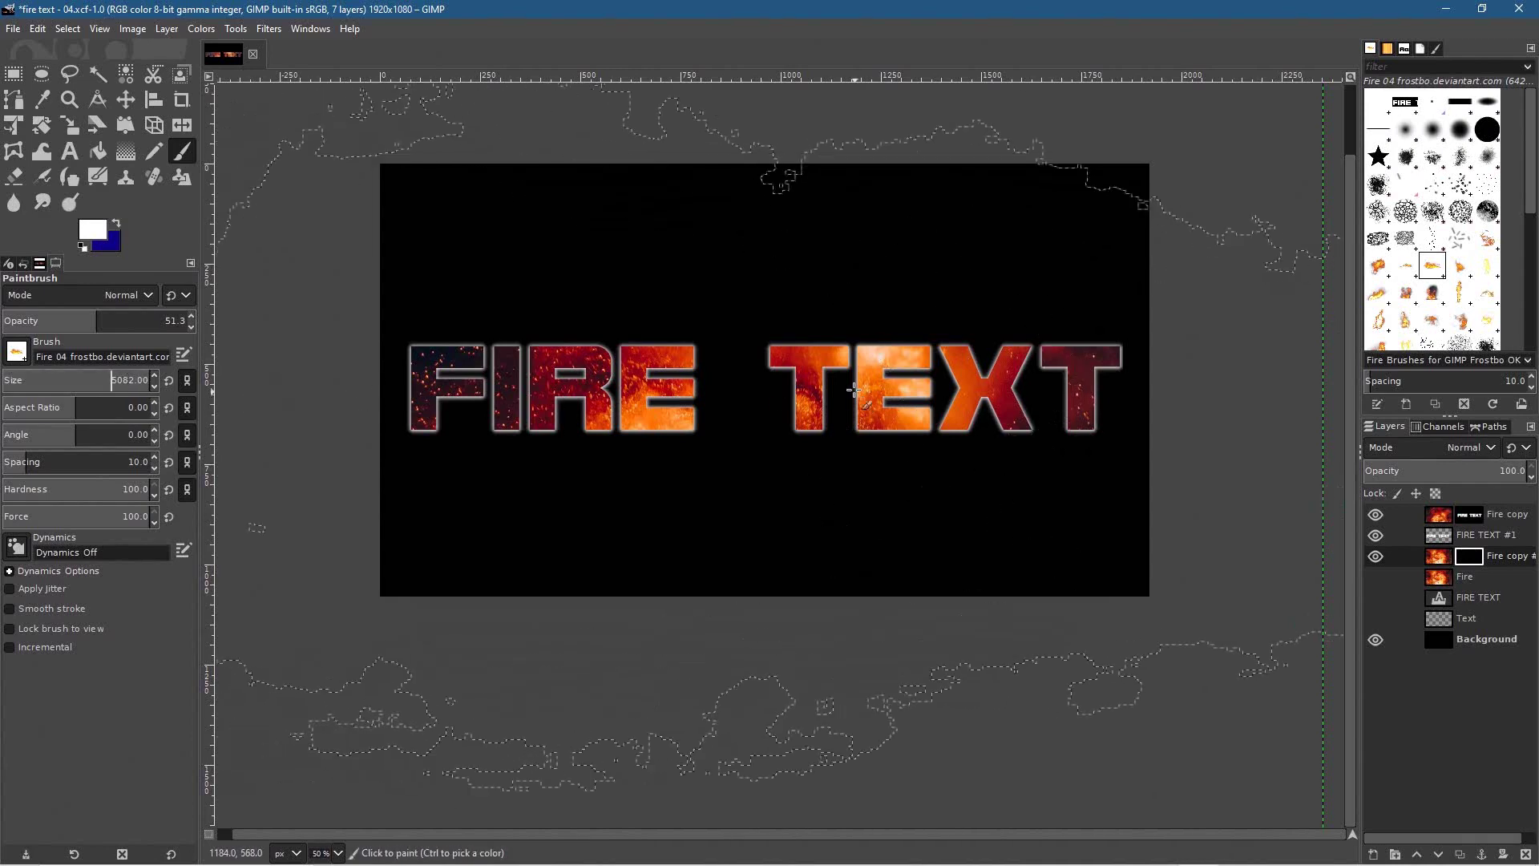
scroll(879, 409, "down", 3)
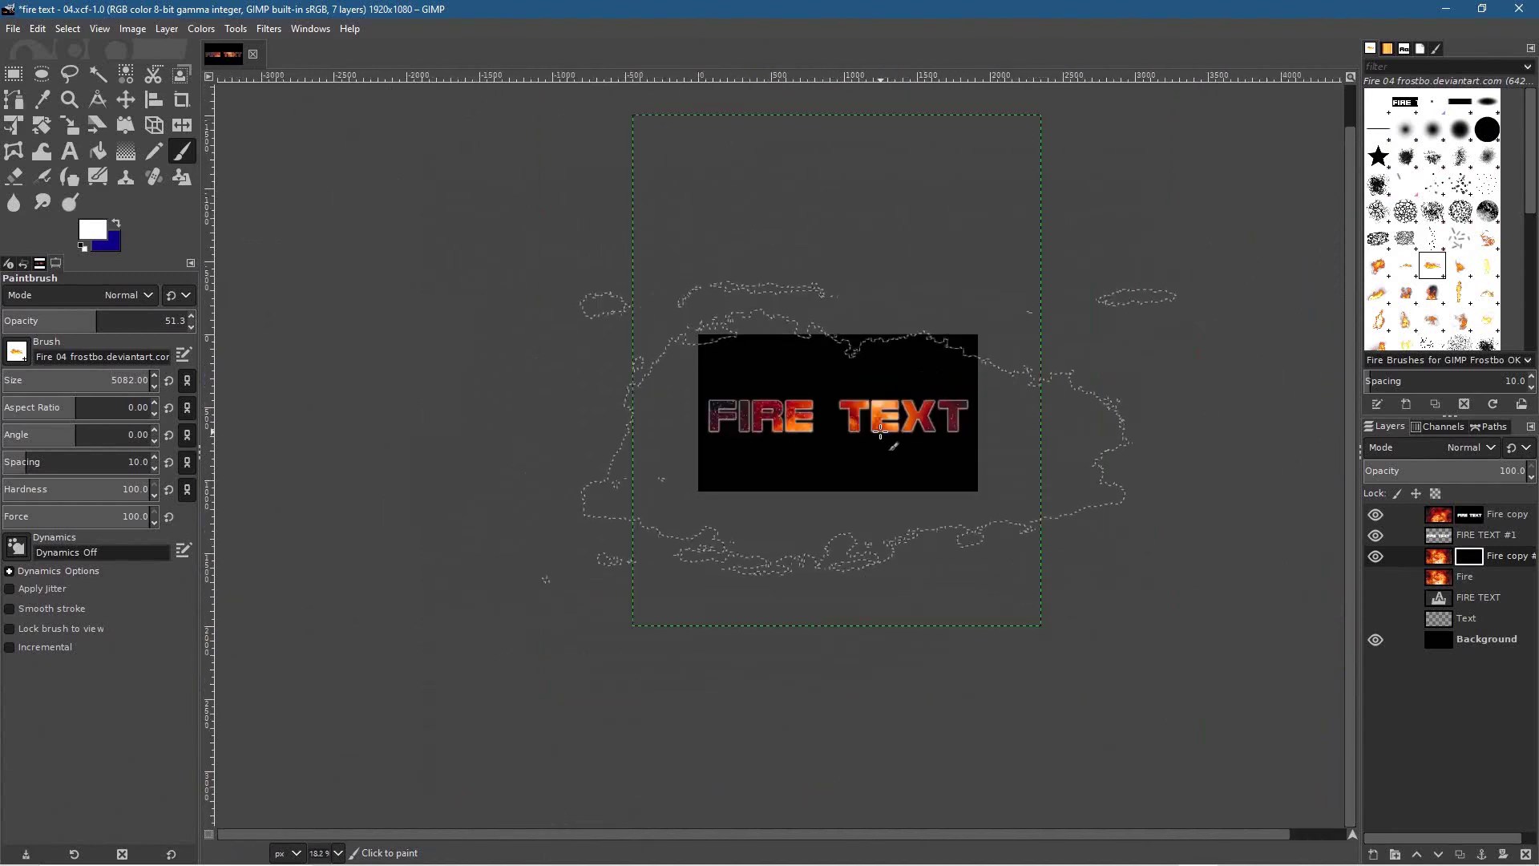
left_click(894, 474)
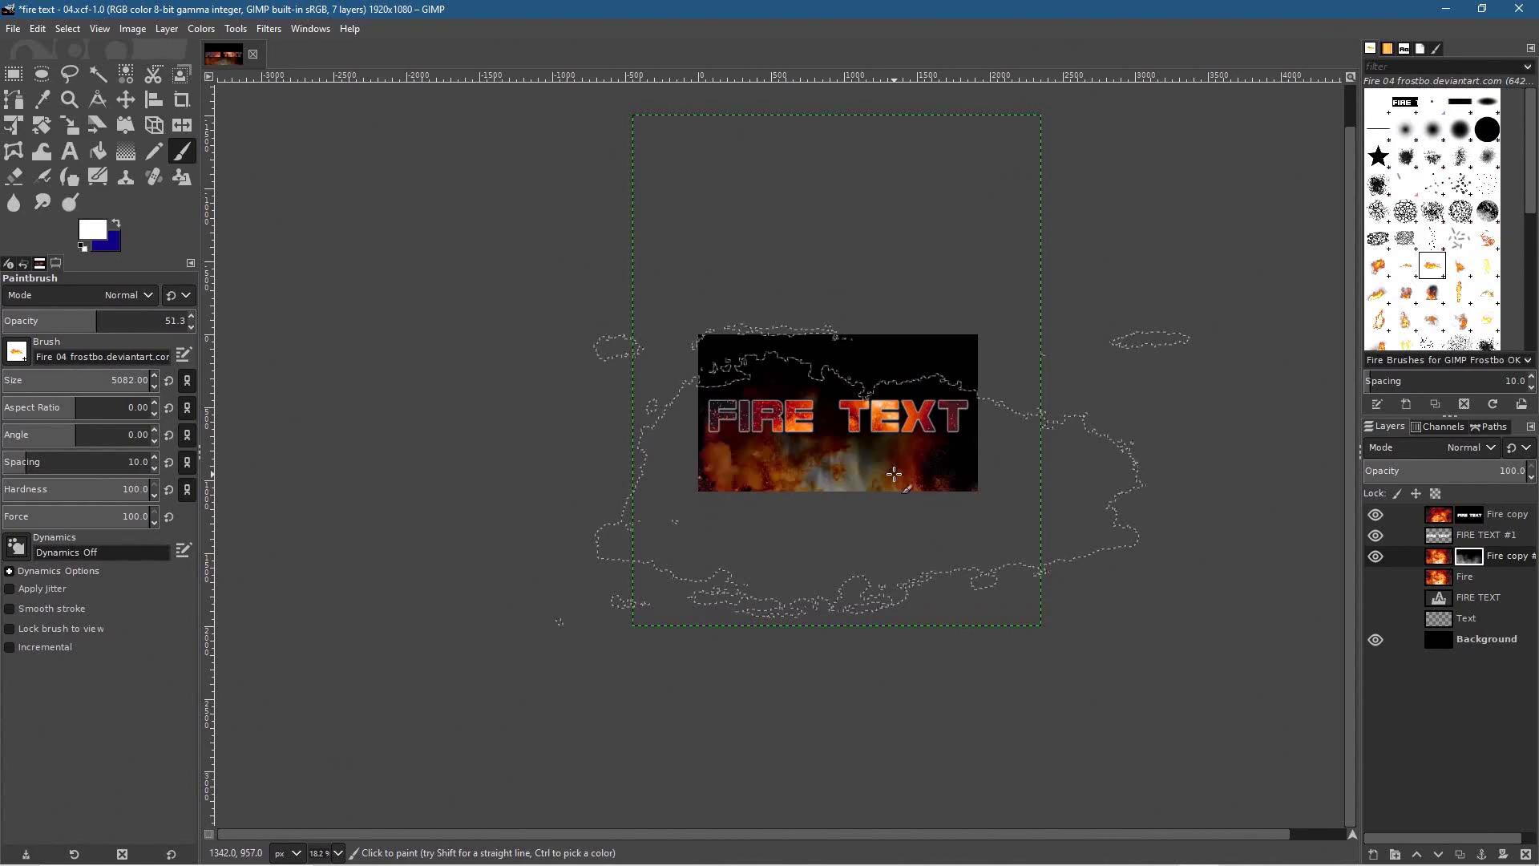
left_click(948, 463)
left_click(948, 461)
left_click(948, 462)
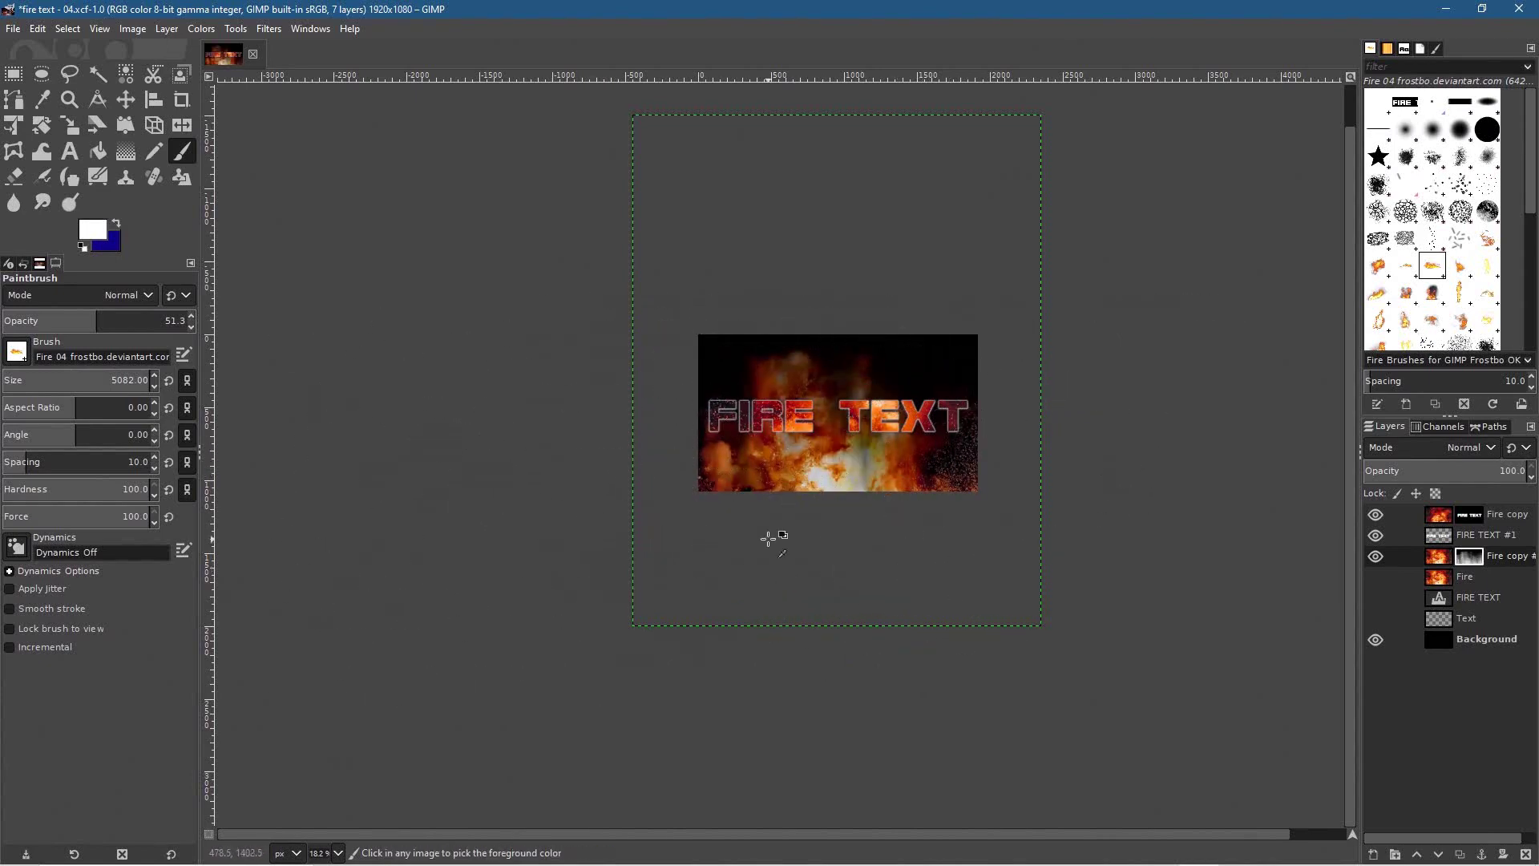
Switch the Paintbrush to the Fire 07 brush and set its size to 1952.
scroll(768, 539, "up", 3)
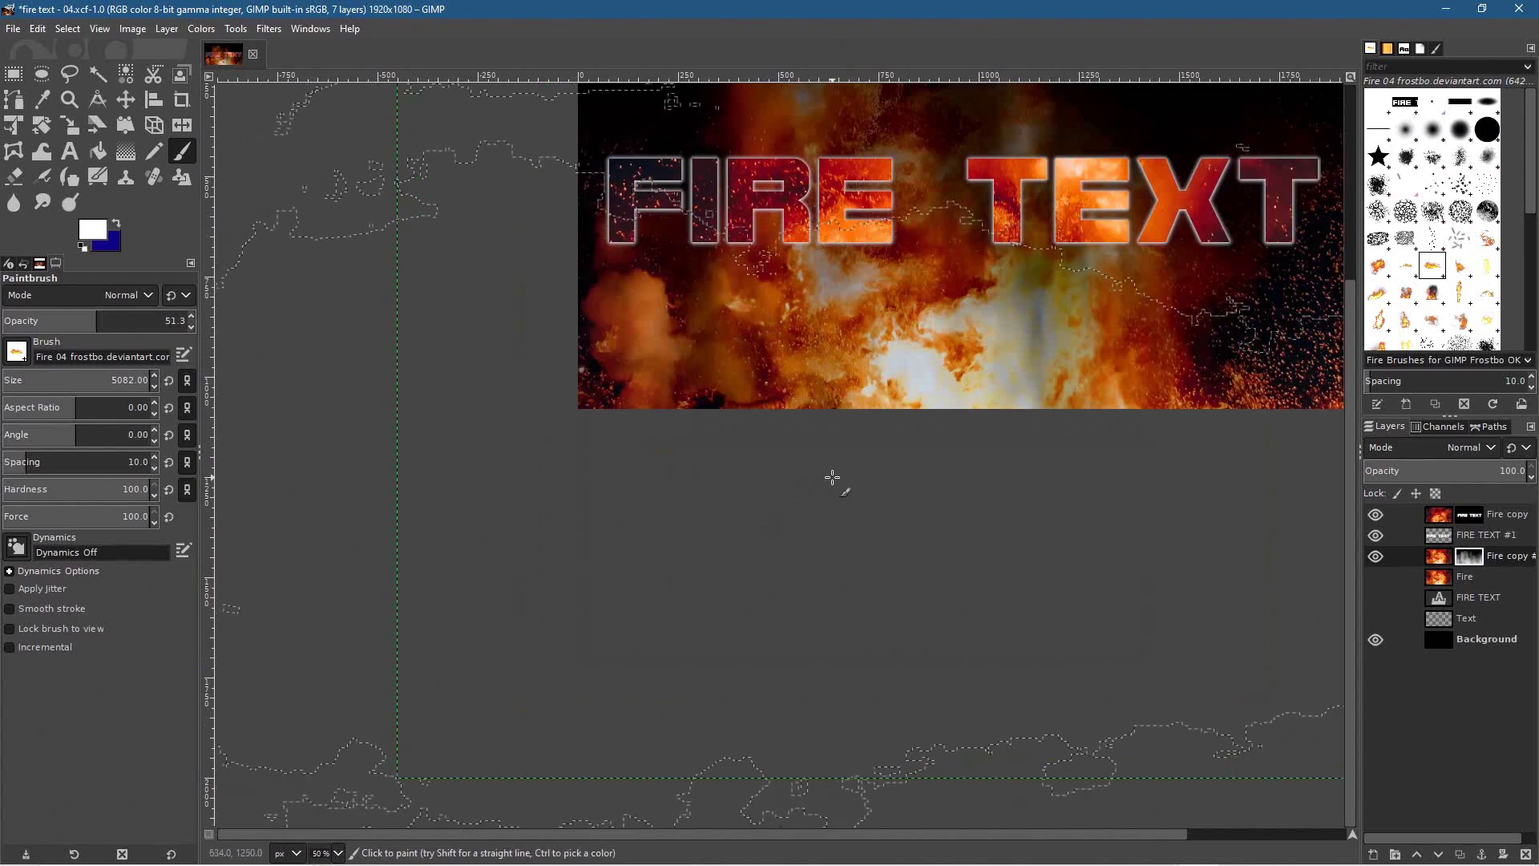
key("space")
left_click_drag(820, 481, 646, 694)
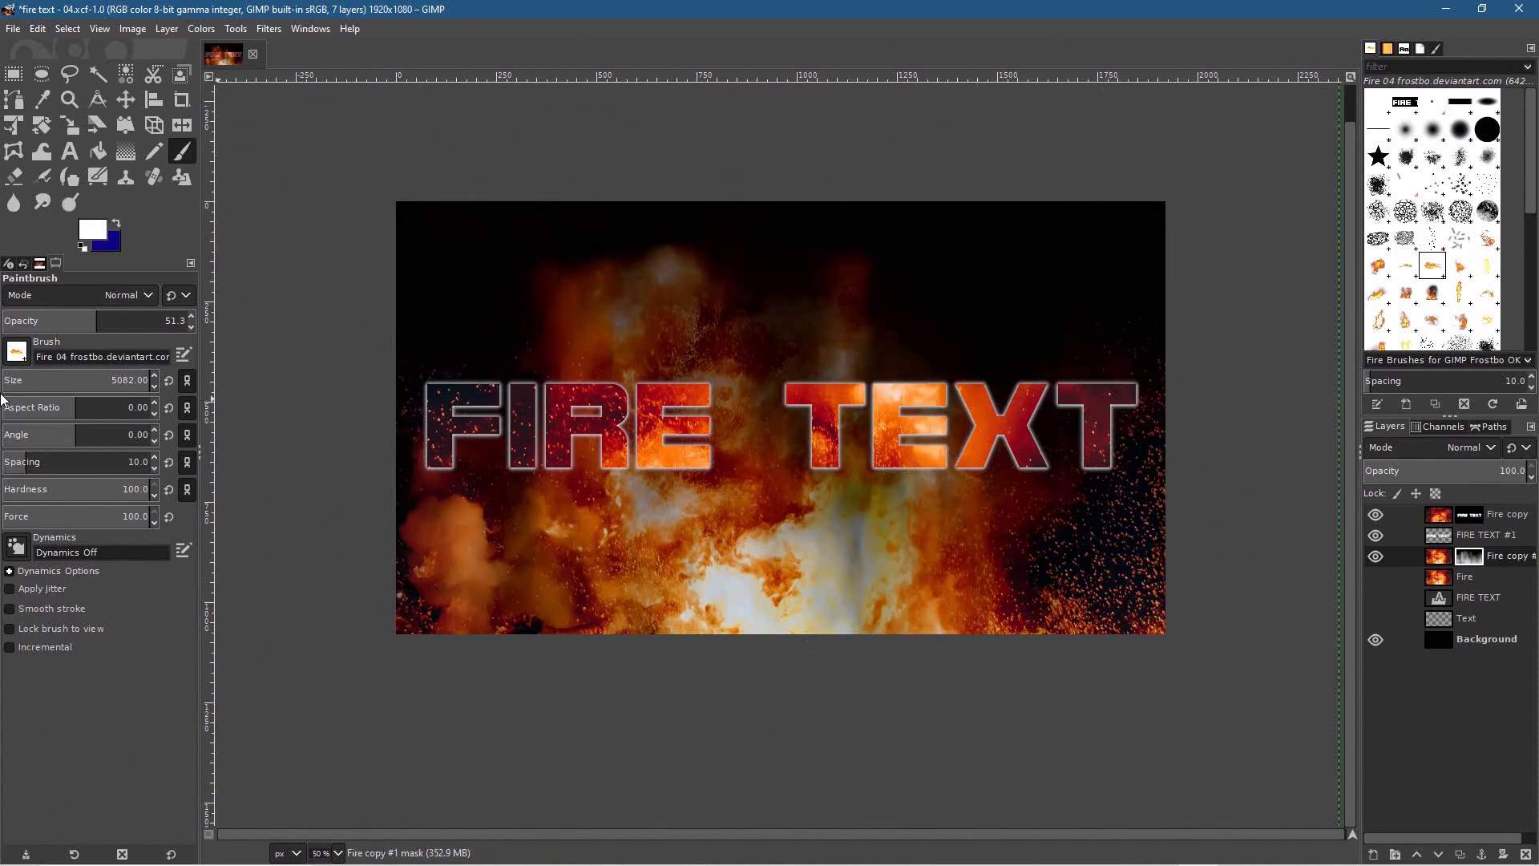
left_click(17, 353)
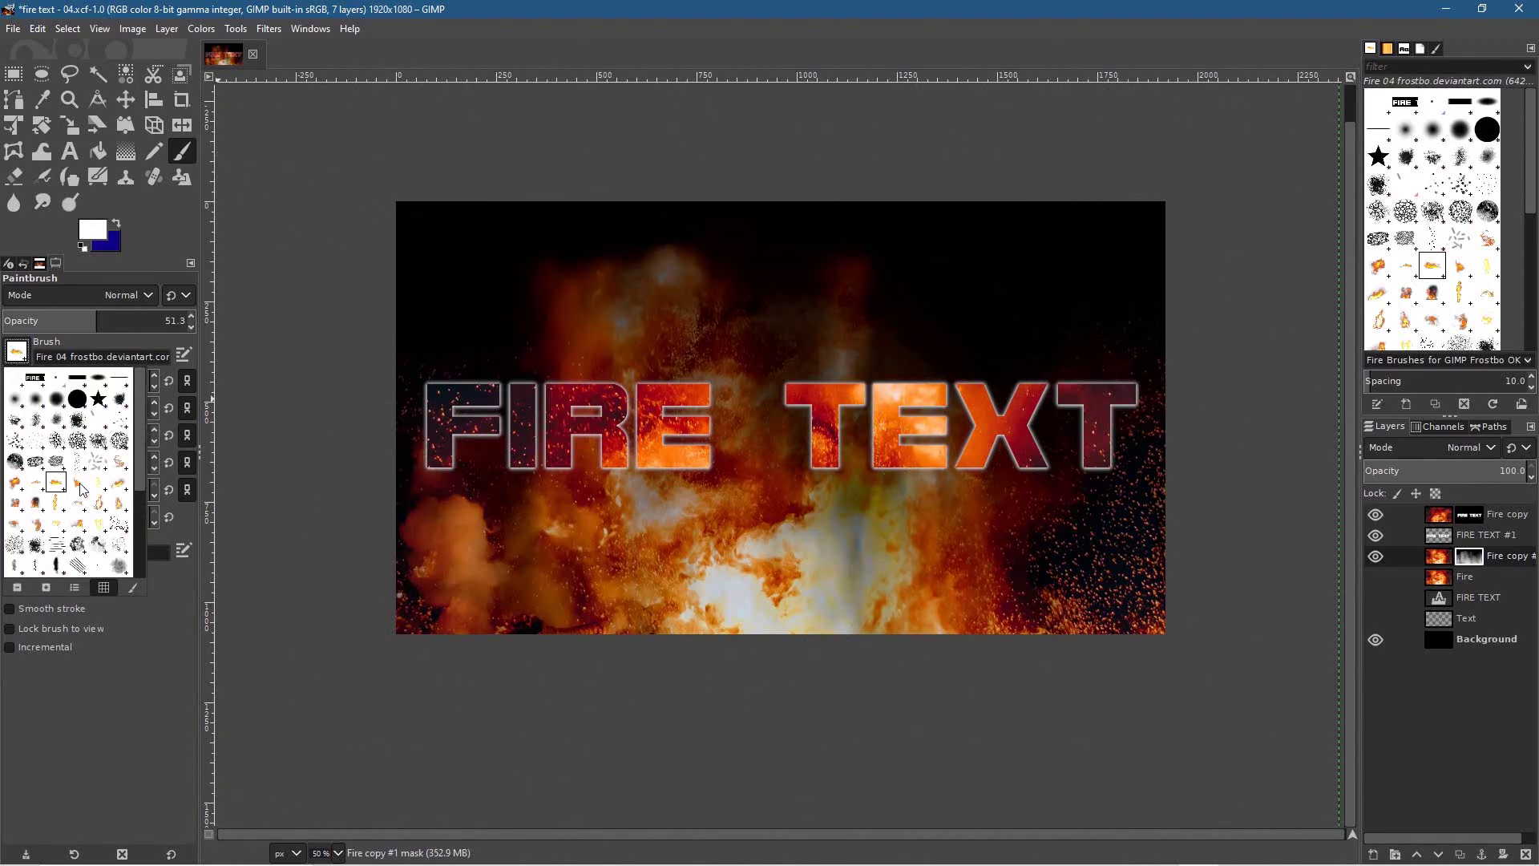
left_click(122, 486)
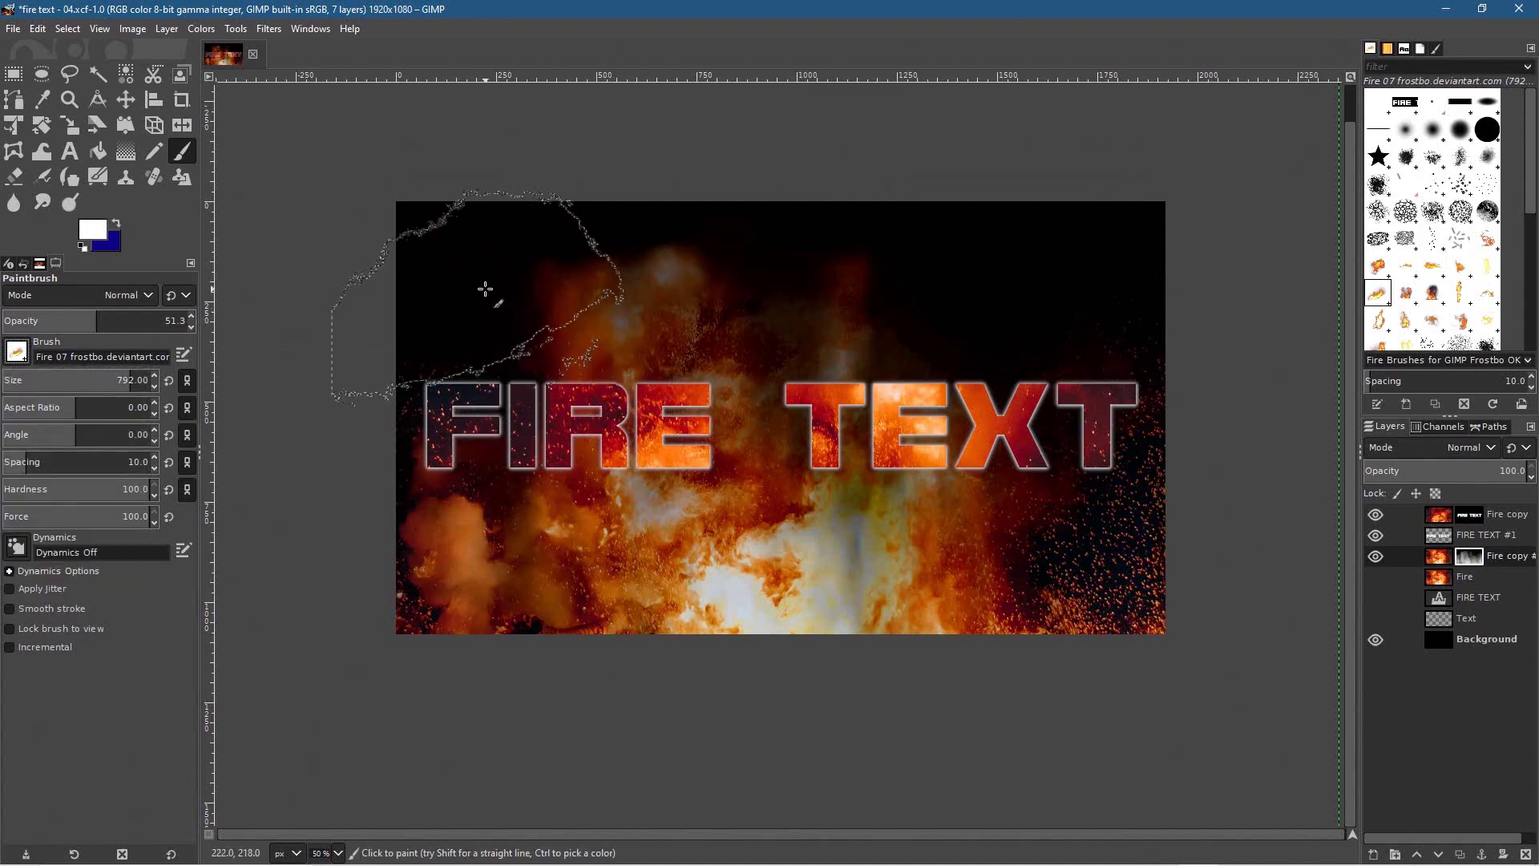
left_click(111, 380)
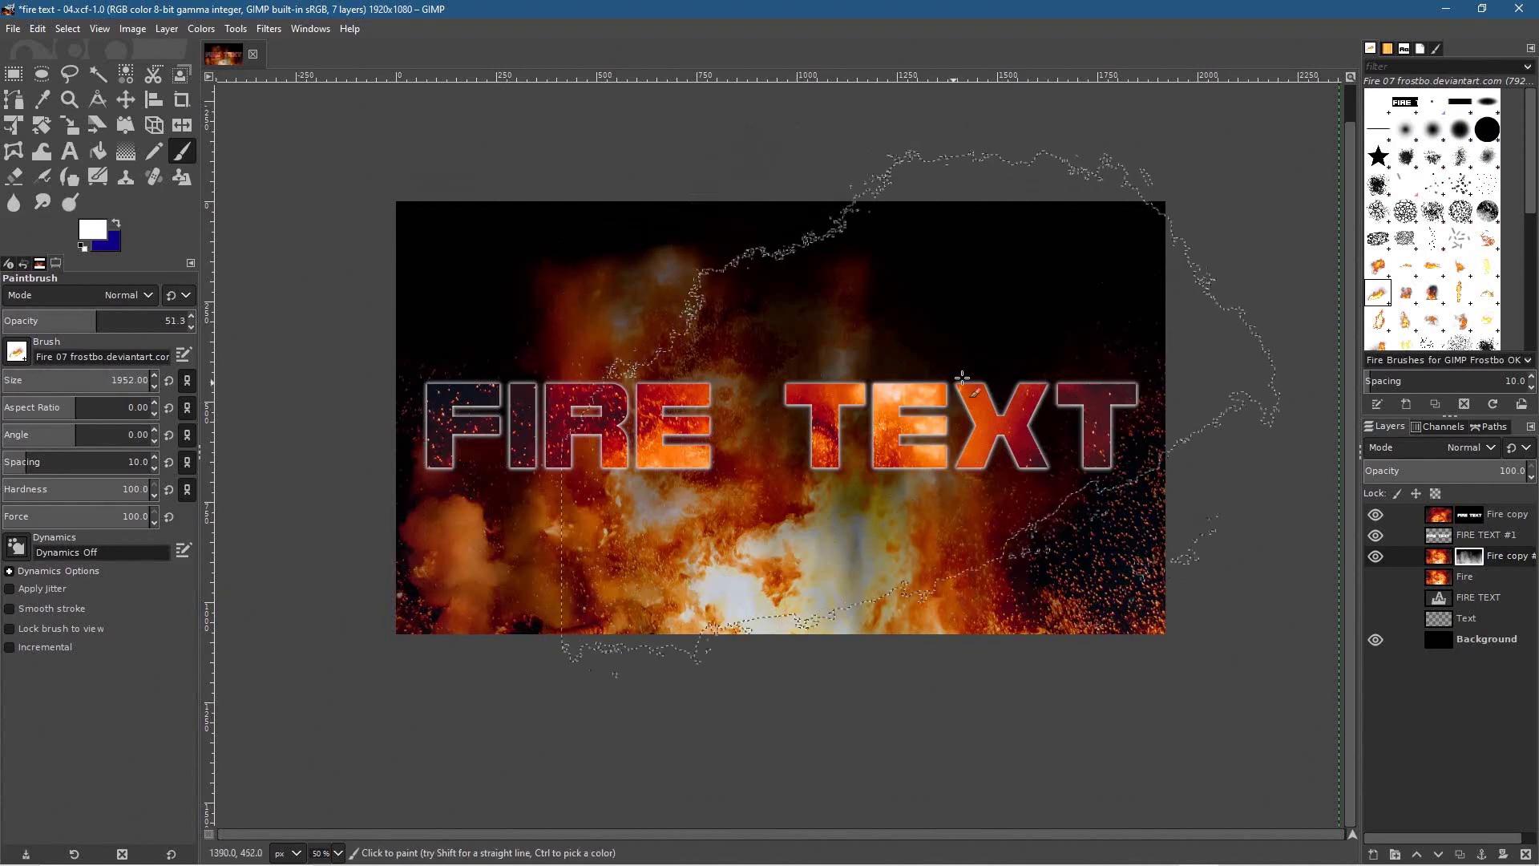
Try stamping the Fire 07 brush on the Fire copy #1 mask over the lower part of the image.
left_click(1069, 513)
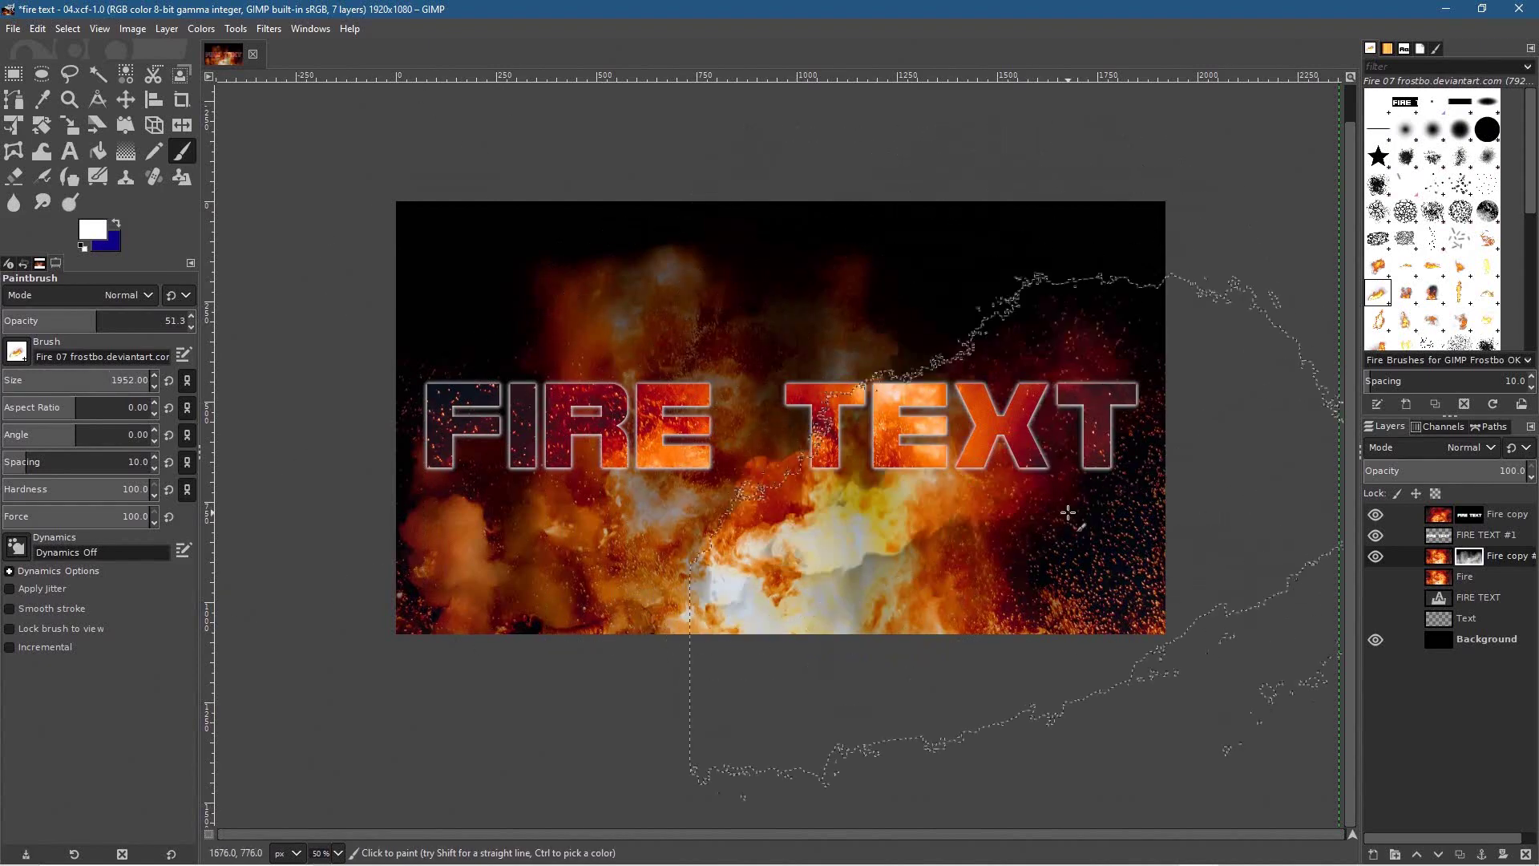
left_click(837, 511)
left_click(850, 481)
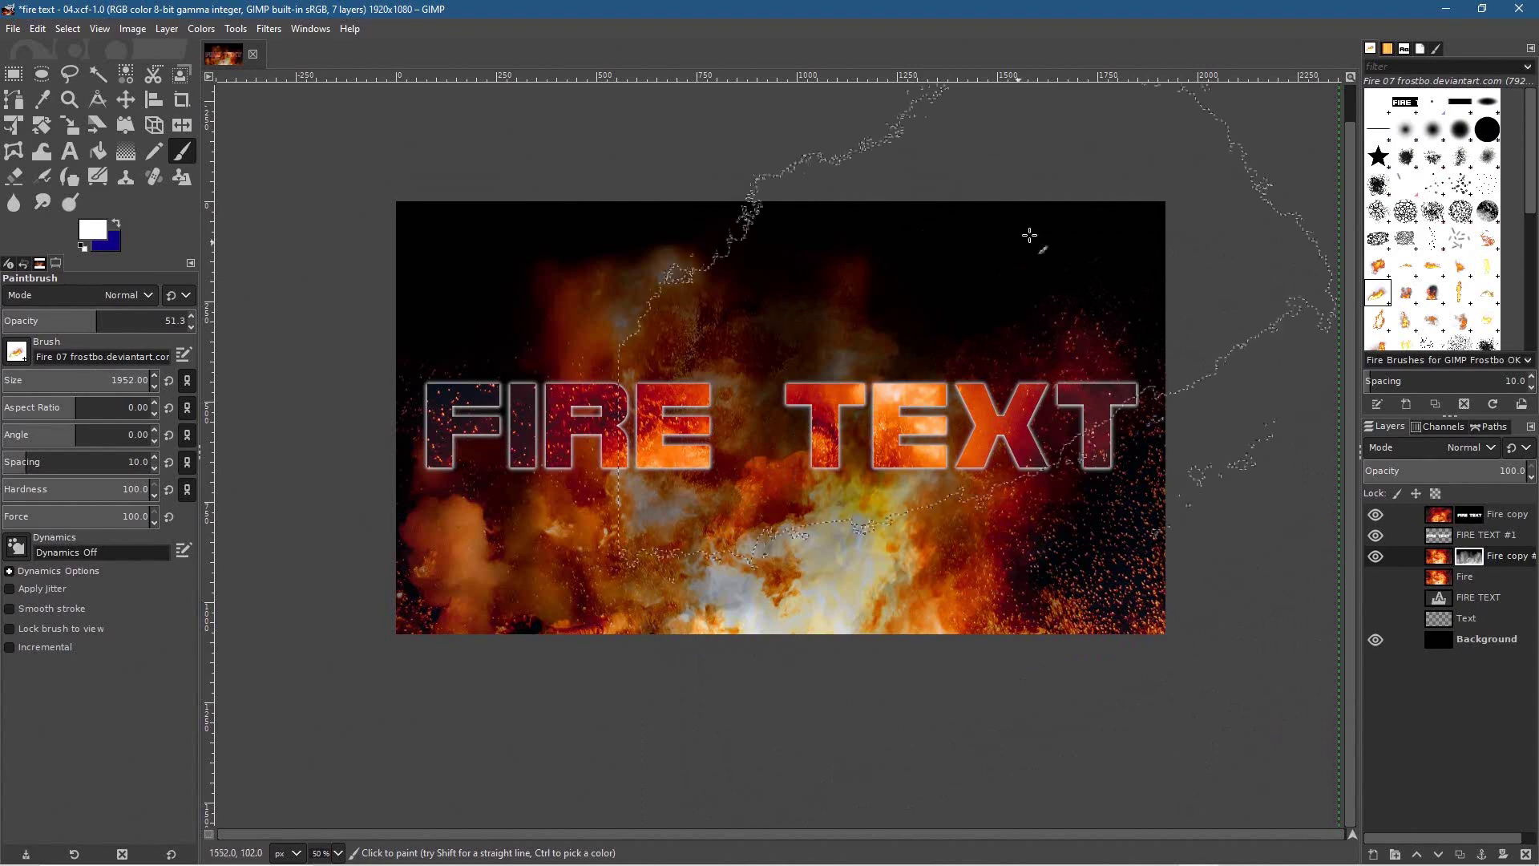
Undo all the Fire 04 and Fire 07 brush strokes on the Fire copy #1 mask.
key("ctrl+z")
key("ctrl+z")
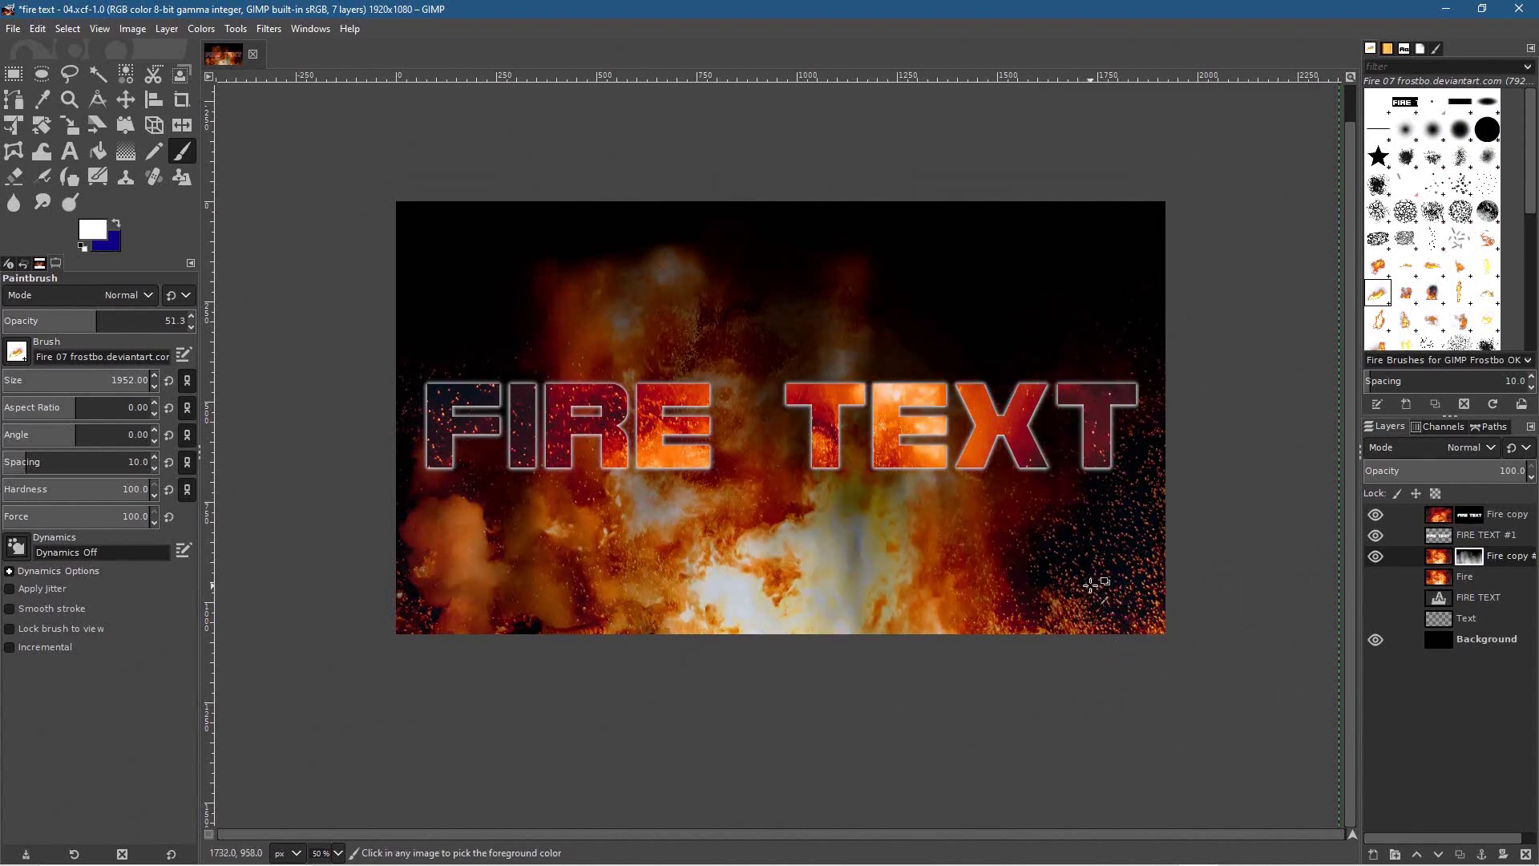
key("ctrl+z")
key("ctrl+z")
key("ctrl+z")
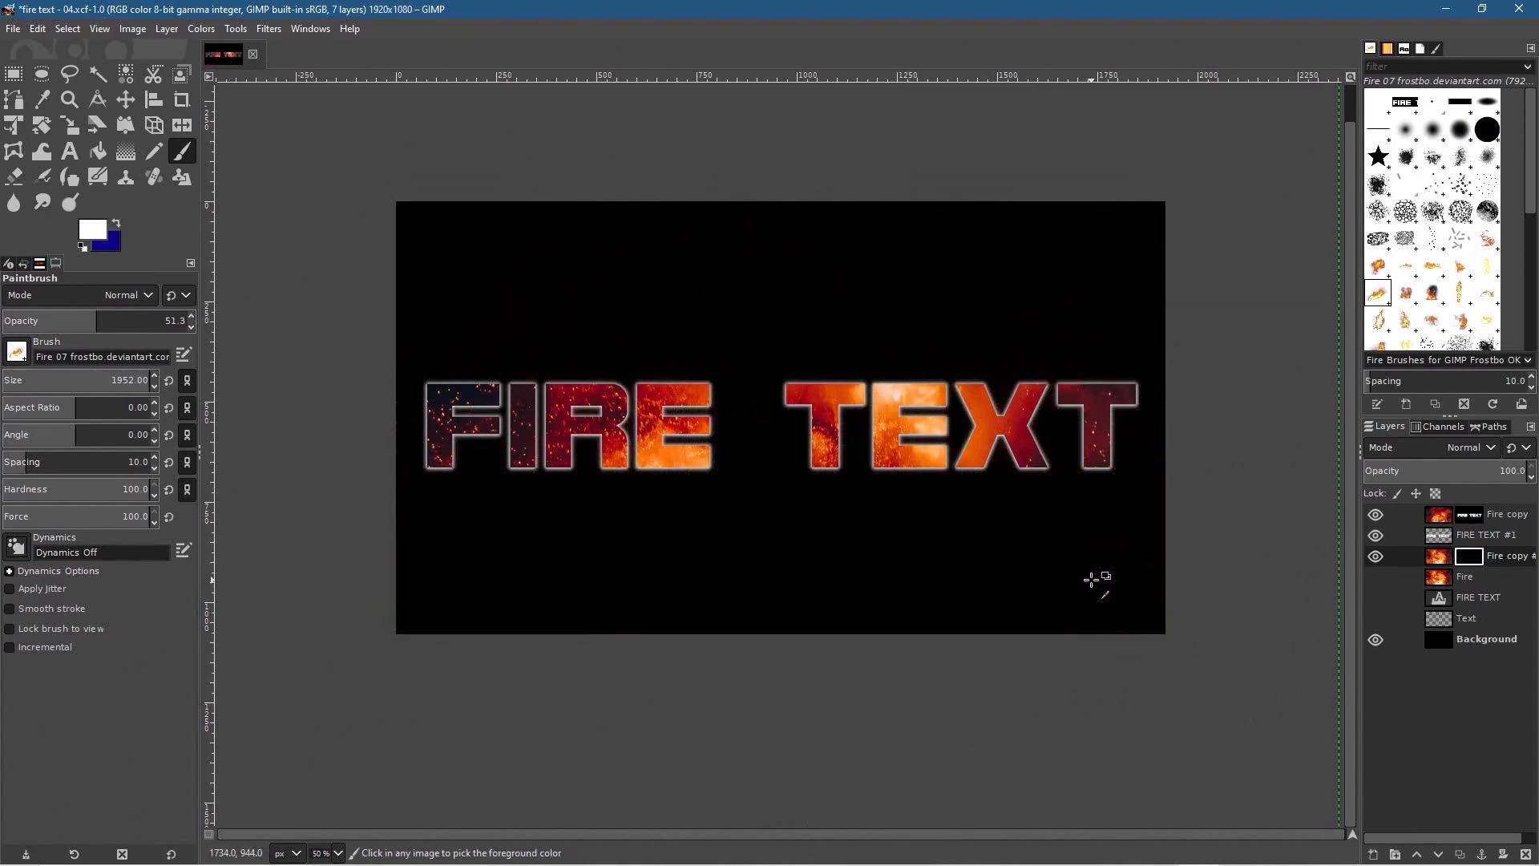
Try two Fire 07 stamps on the black mask below the lettering, and undo them.
left_click(802, 497)
left_click(758, 553)
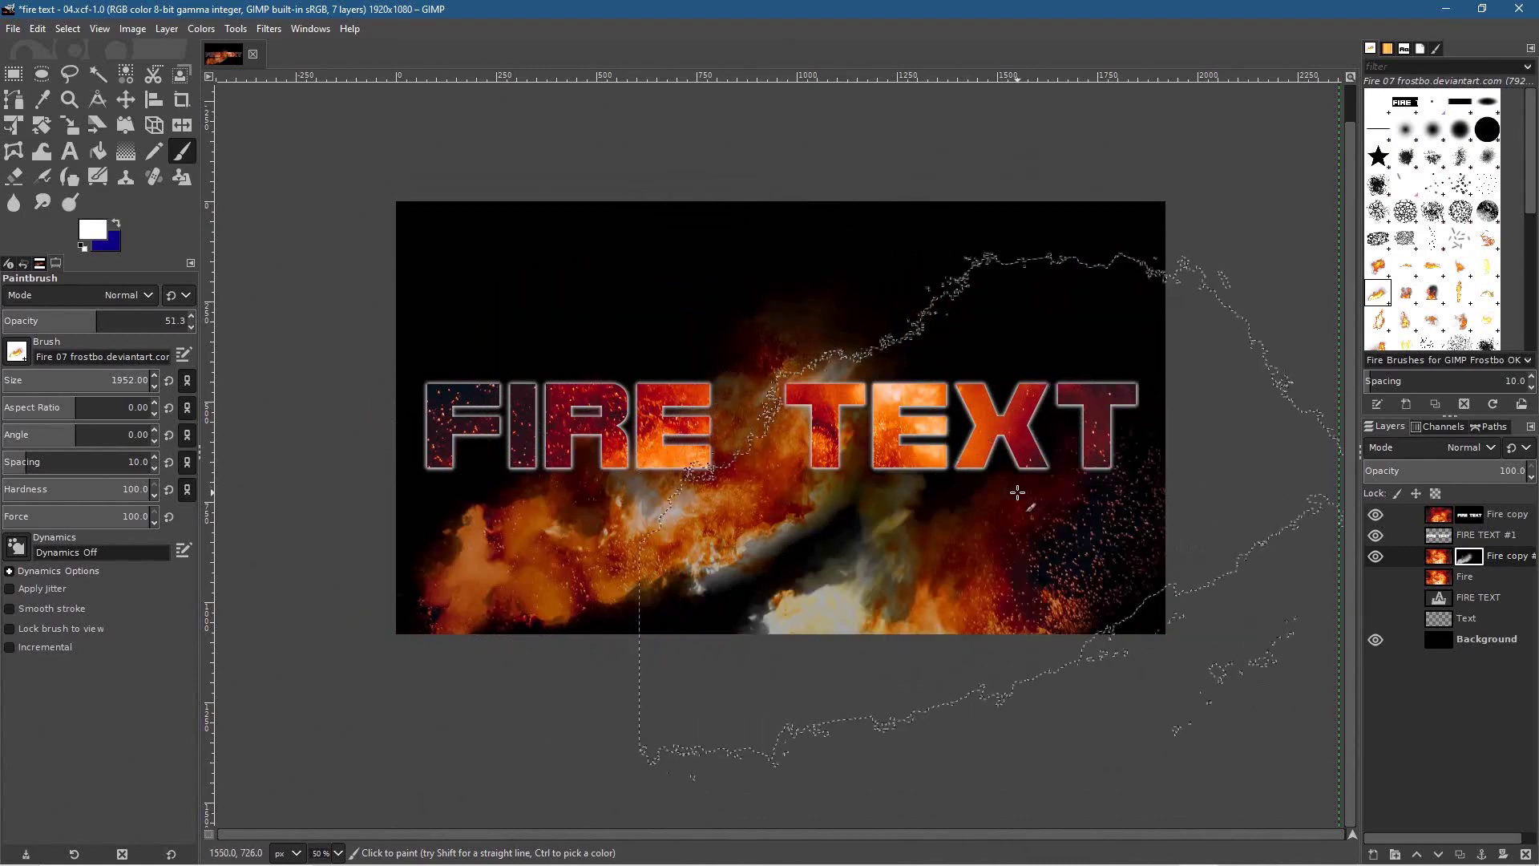
key("ctrl+z")
key("ctrl+z")
key("ctrl+z")
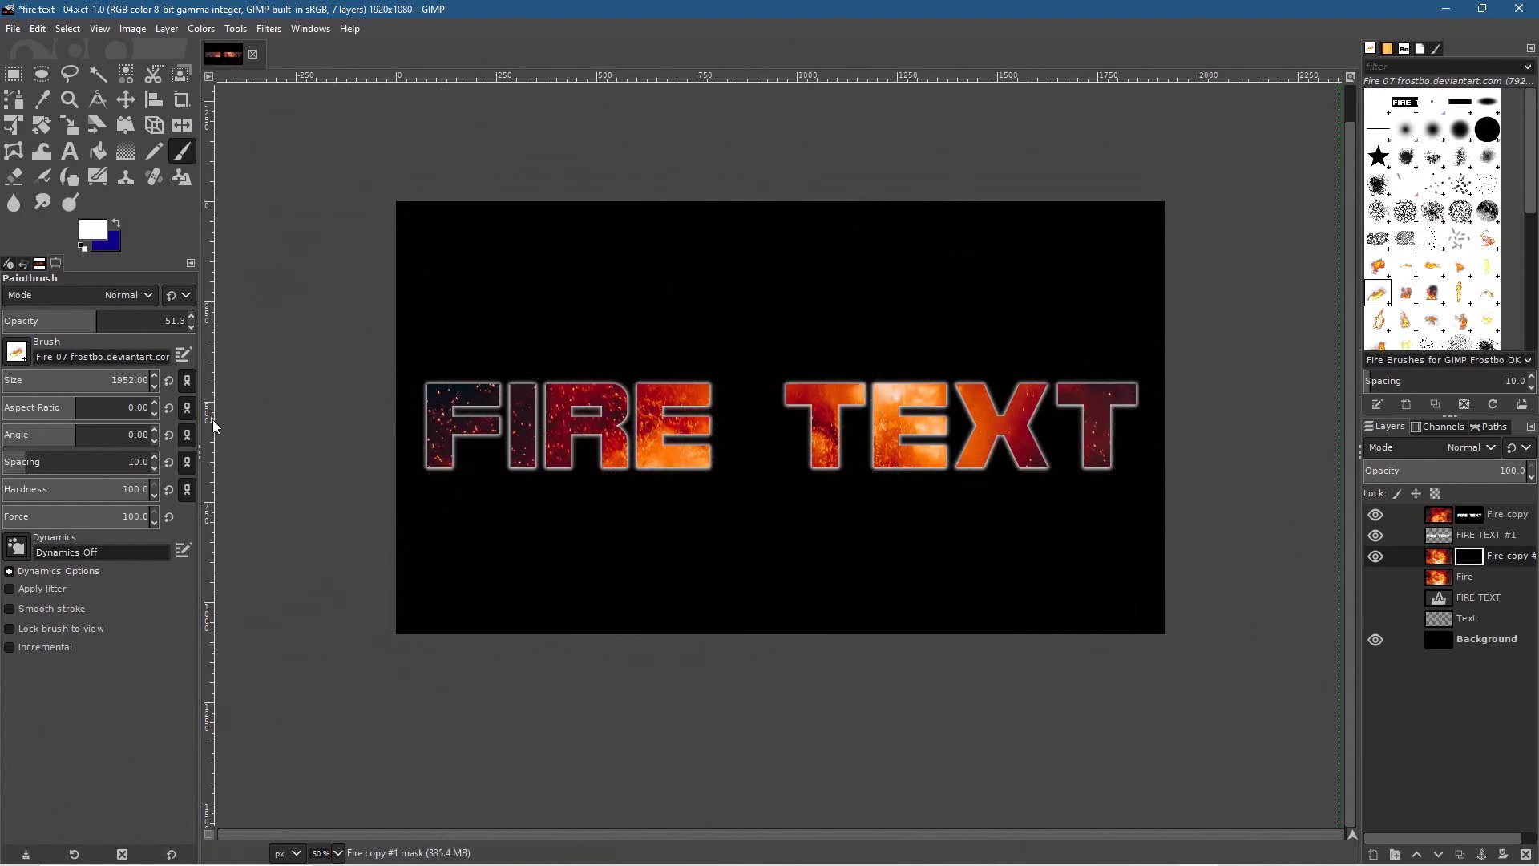
Set the Fire 07 brush angle to 25 so the flame shape lies nearly level across the text.
scroll(75, 434, "down", 4)
mouse_move(76, 434)
left_mouse_down()
mouse_move(101, 438)
mouse_move(54, 436)
mouse_move(69, 439)
left_mouse_up()
left_click_drag(78, 430, 87, 431)
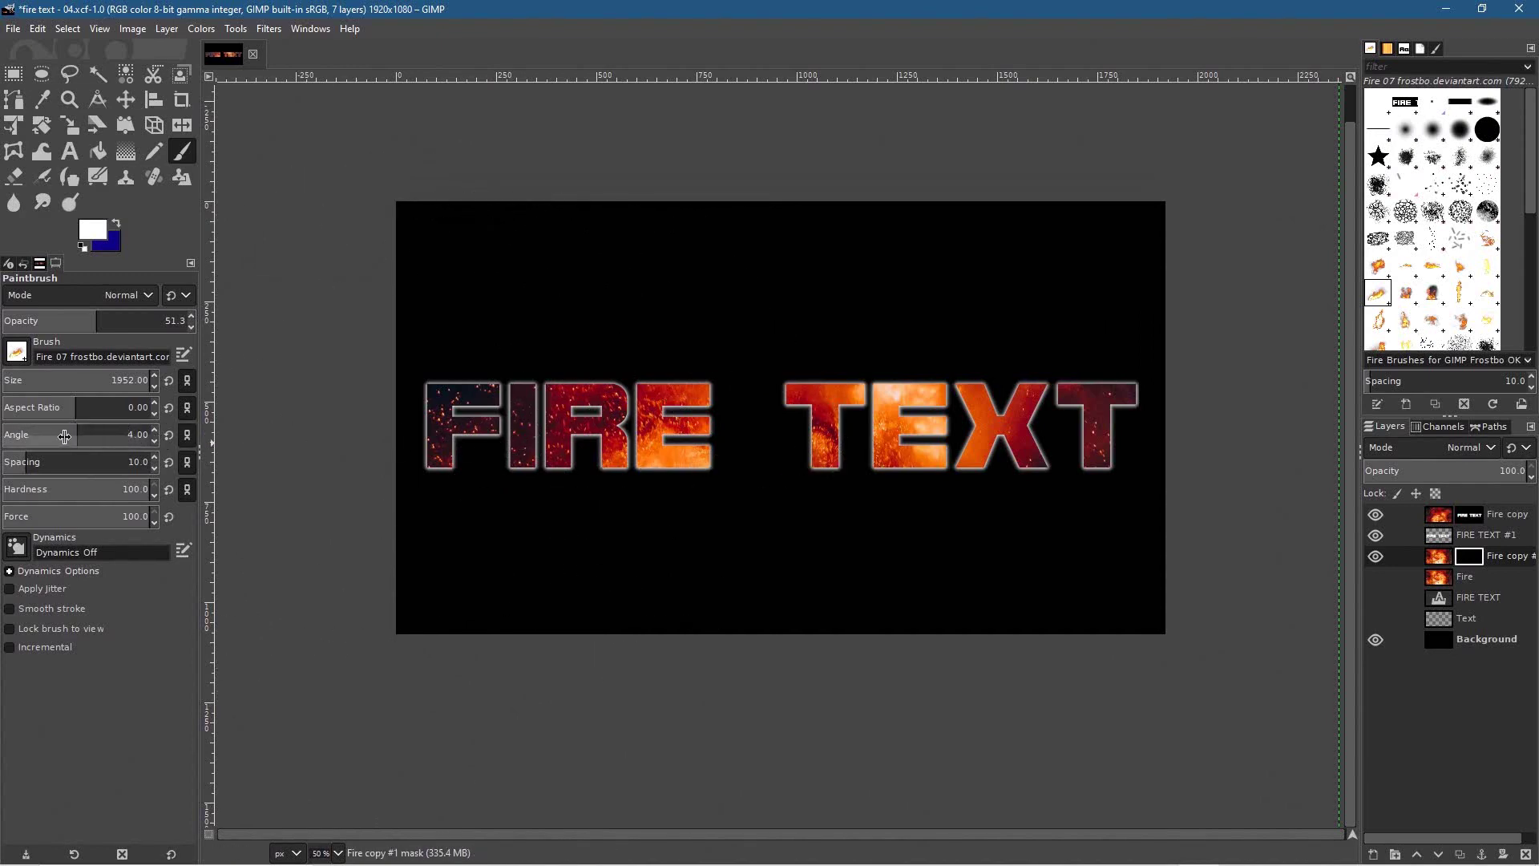
mouse_move(79, 437)
left_mouse_down()
mouse_move(171, 436)
mouse_move(74, 439)
mouse_move(123, 436)
left_mouse_up()
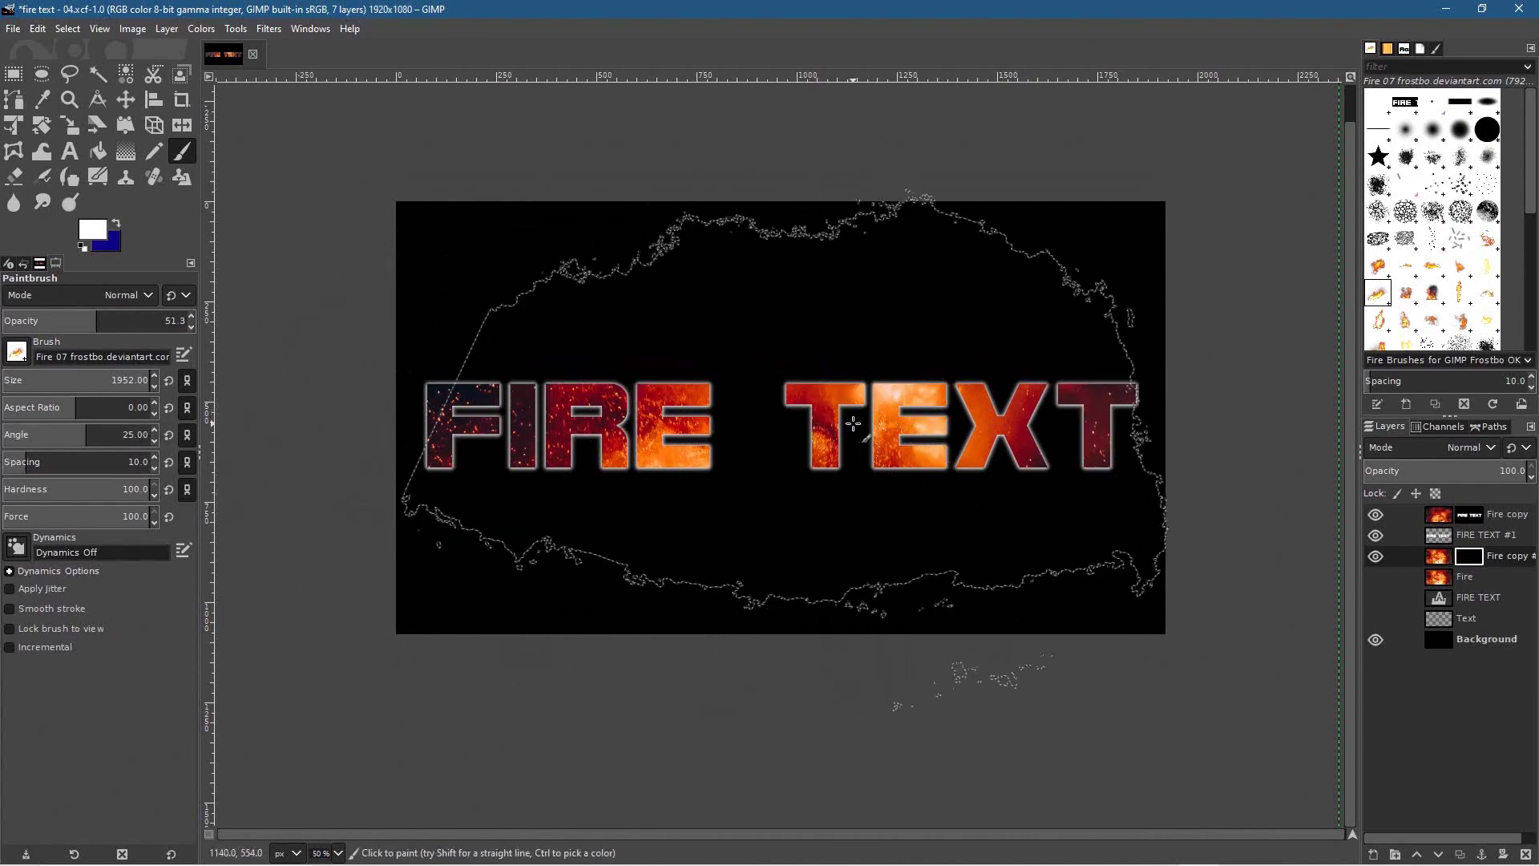
Try Fire 07 brush angles of 180 and 174, and settle on an angle of 20.
left_click(154, 439)
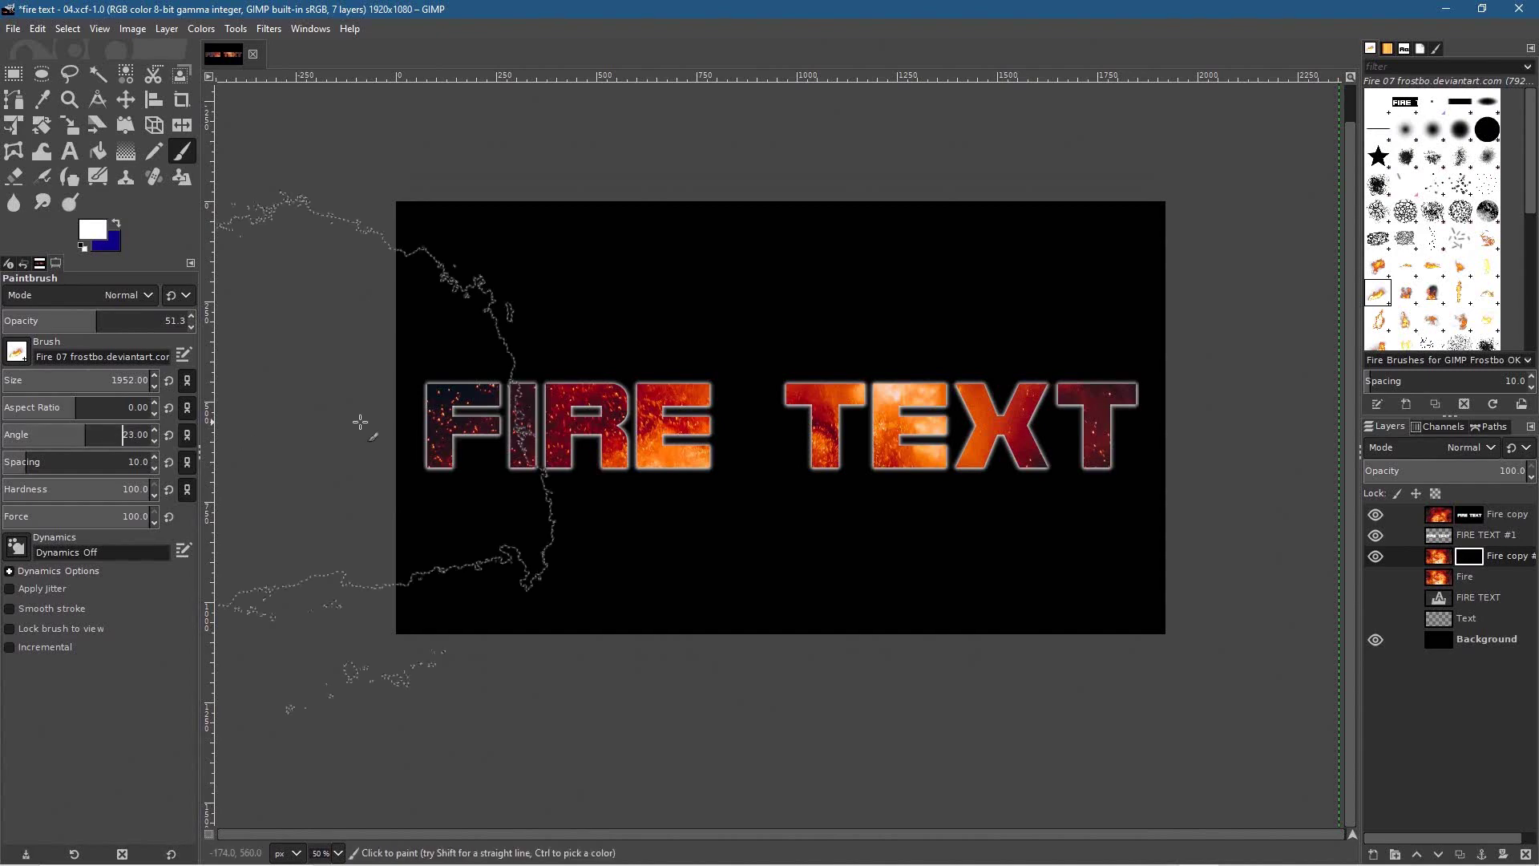
type("180")
key("Return")
type("174")
key("Return")
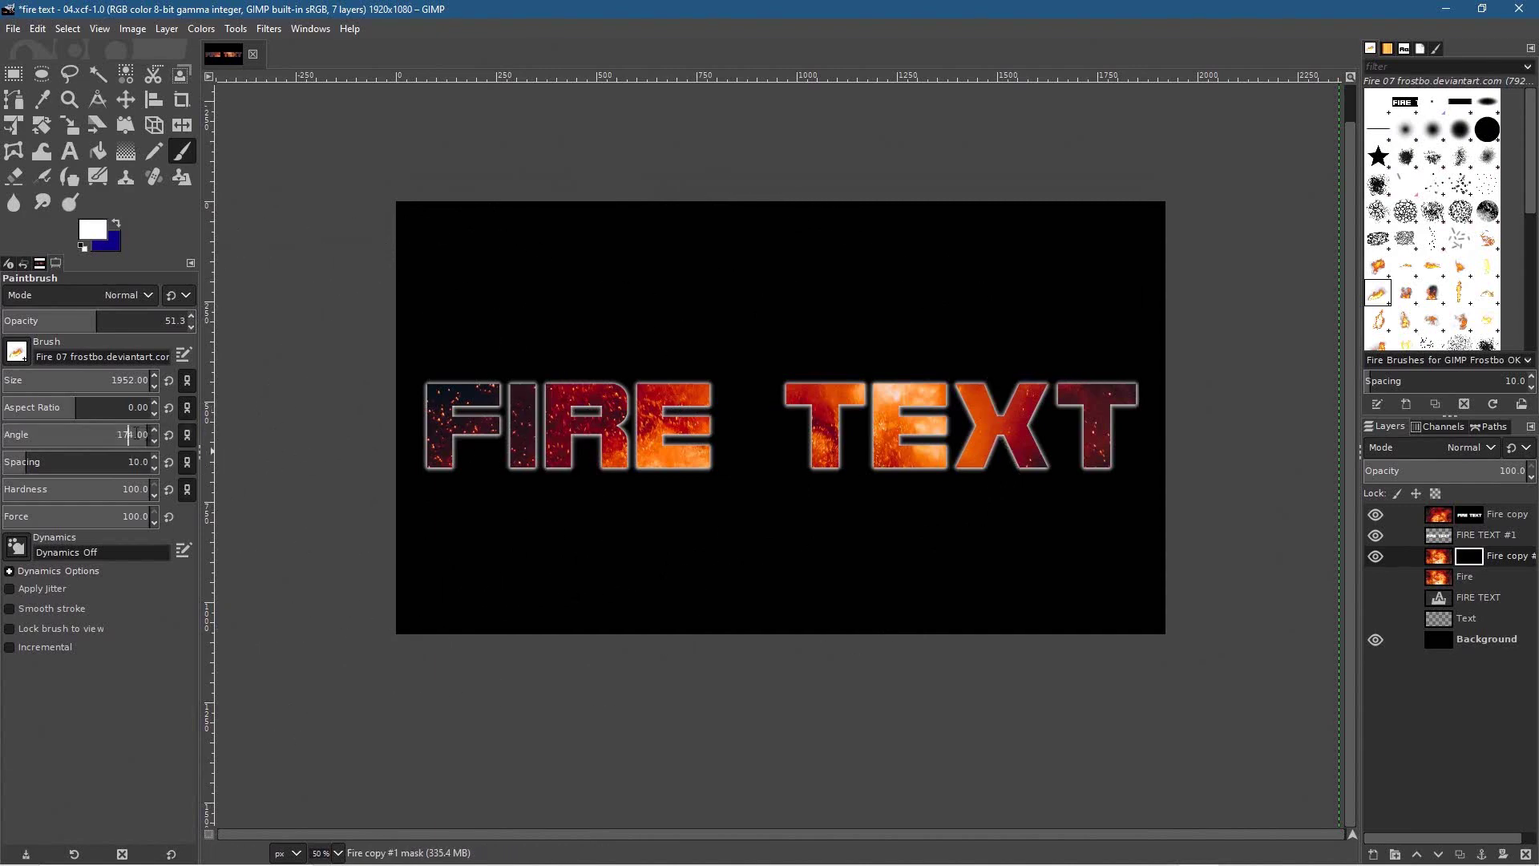
type("20")
key("Return")
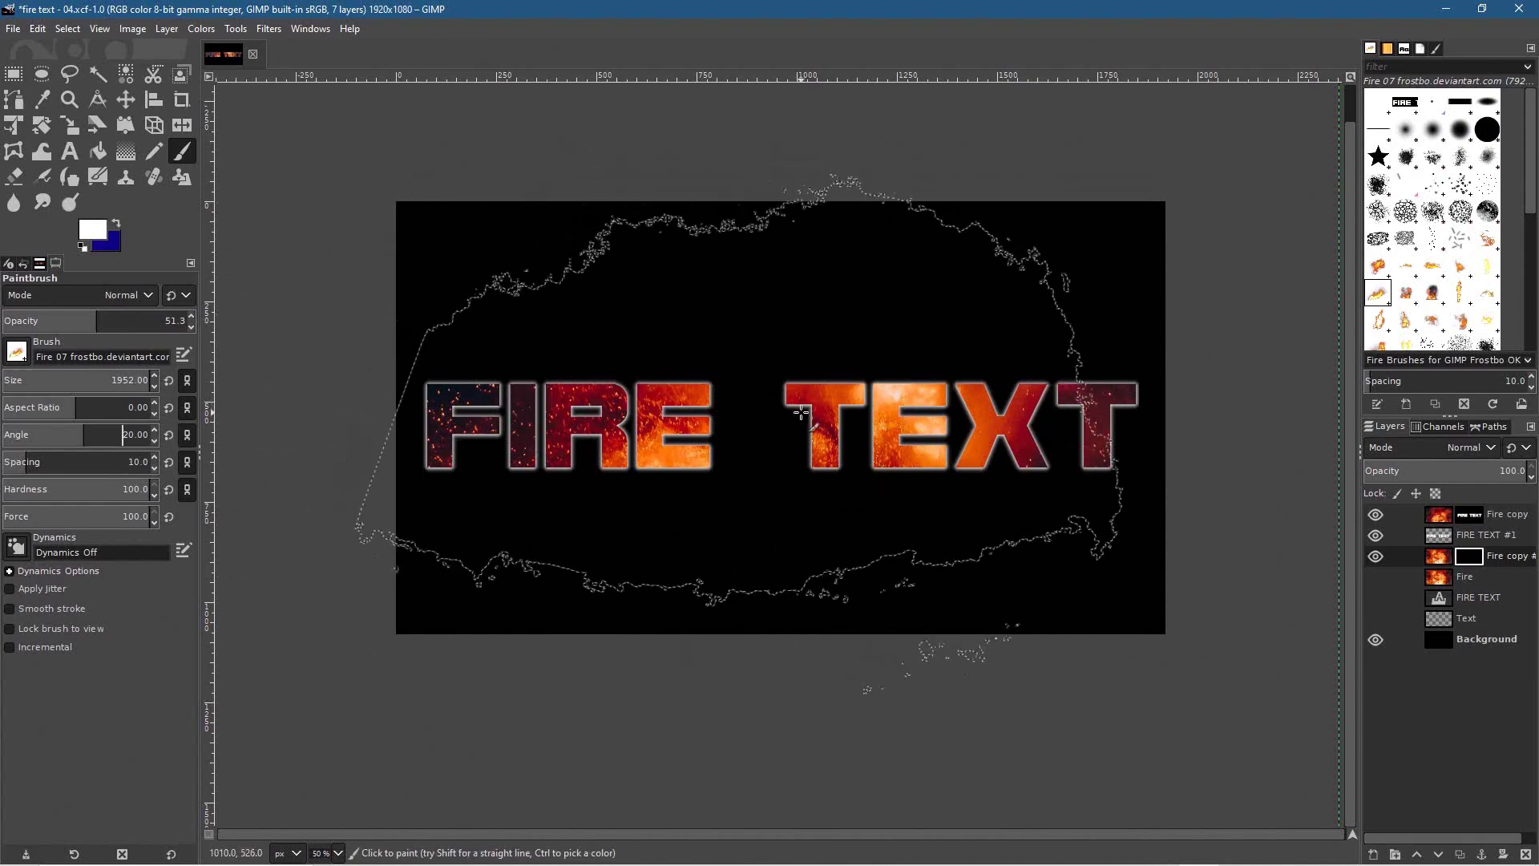
Stamp Fire 07 flames on the Fire copy #1 mask across the full width of the lettering.
left_click(828, 397)
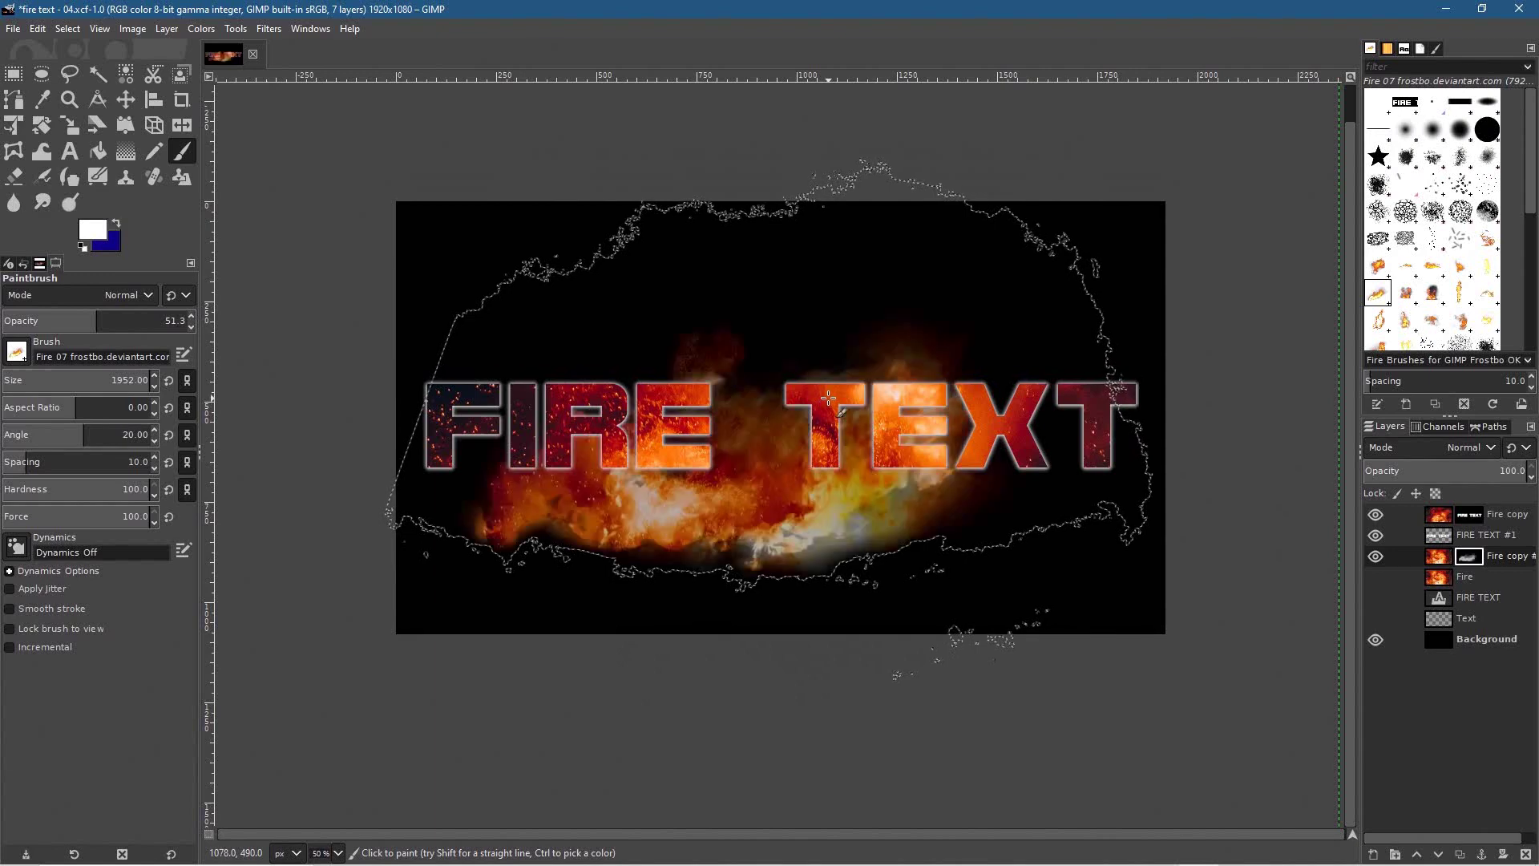
left_click(742, 402)
left_click(703, 402)
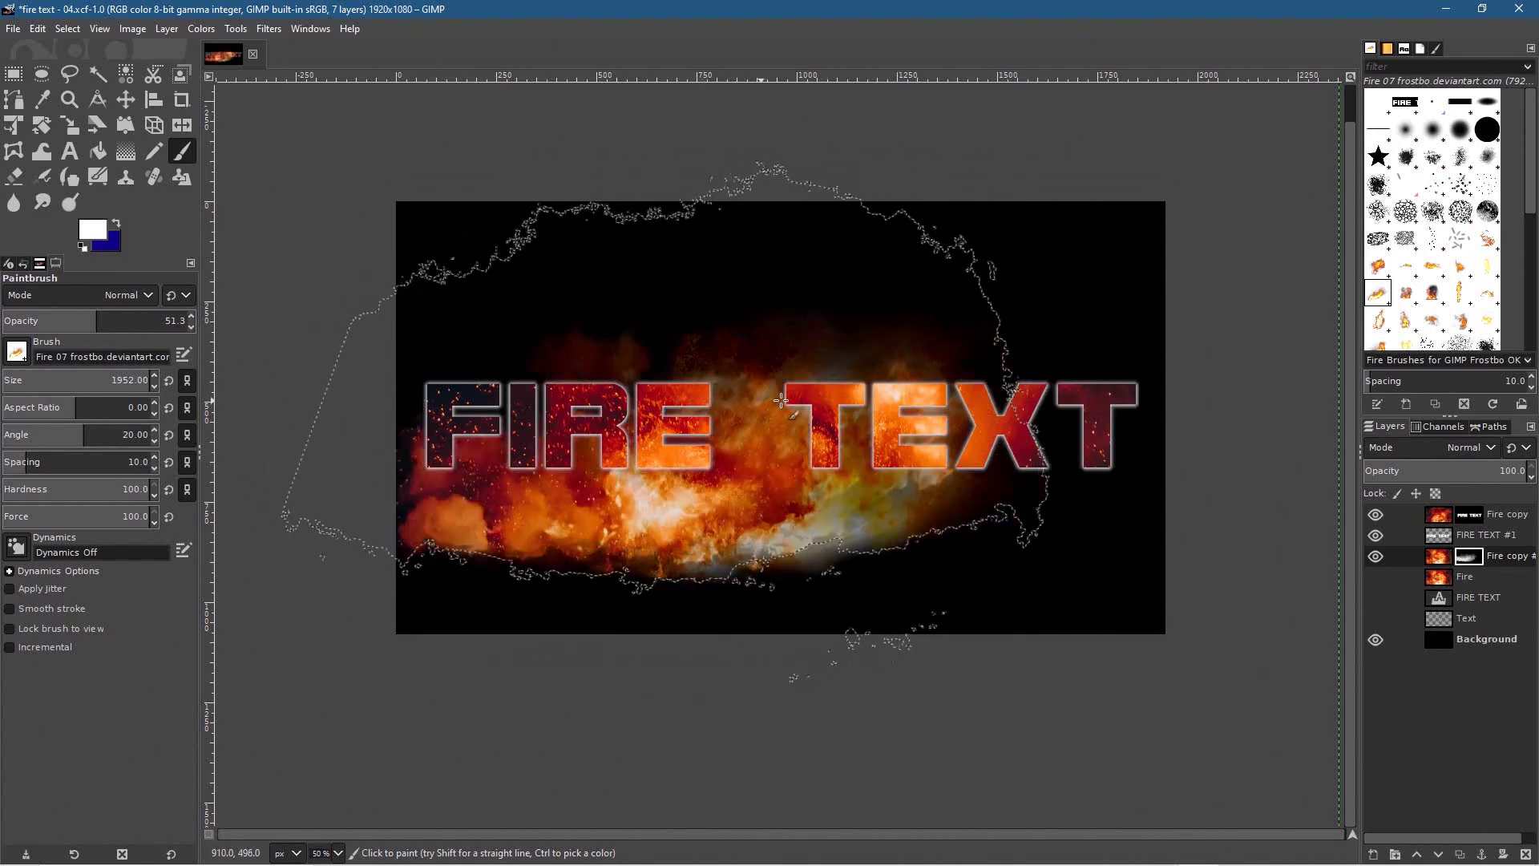
left_click(1154, 396)
left_click(1161, 394)
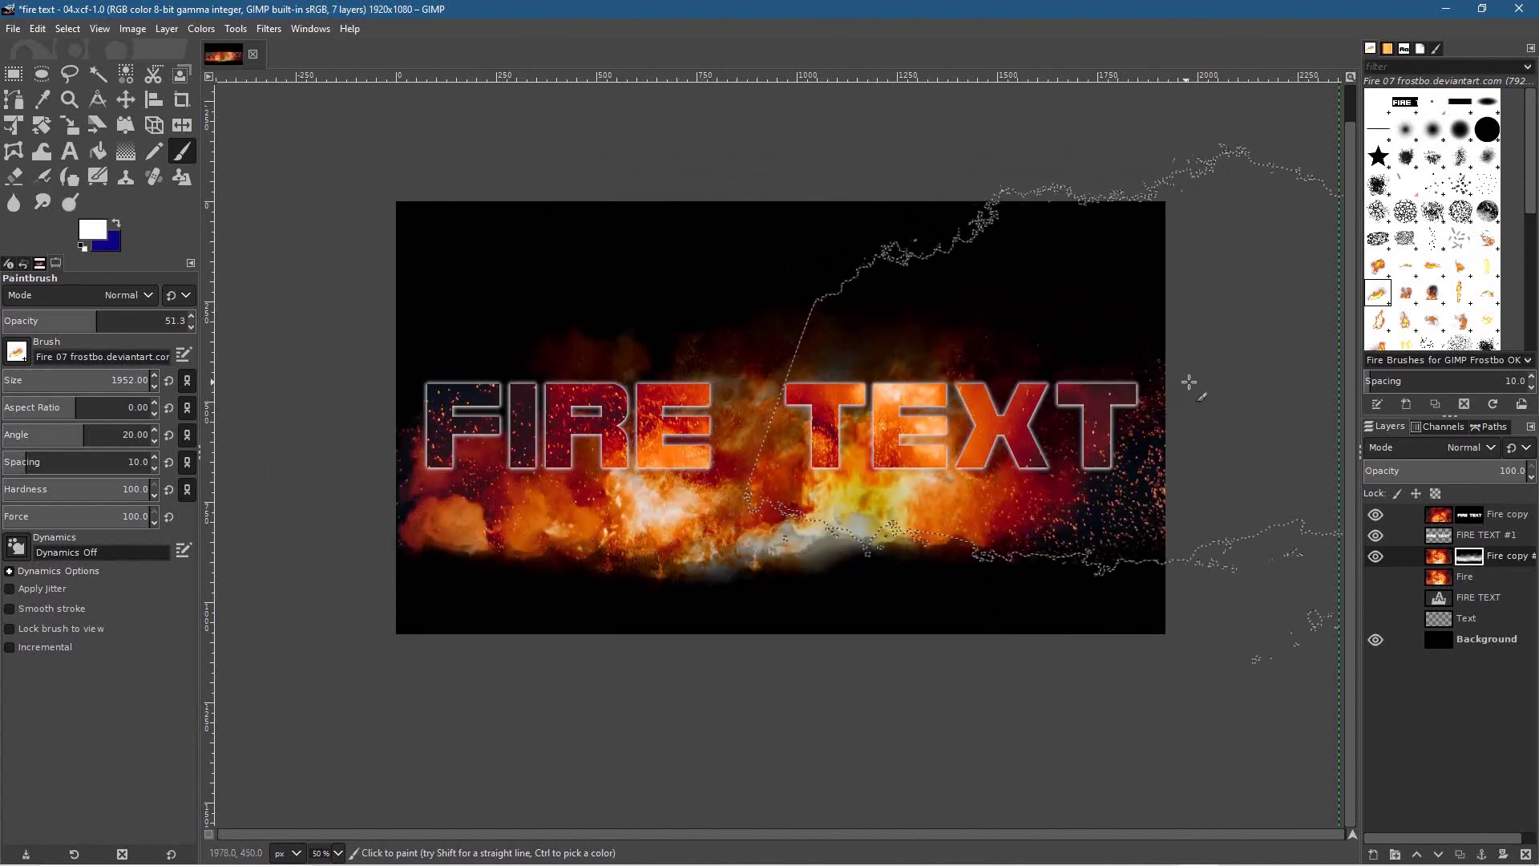
left_click(1110, 404)
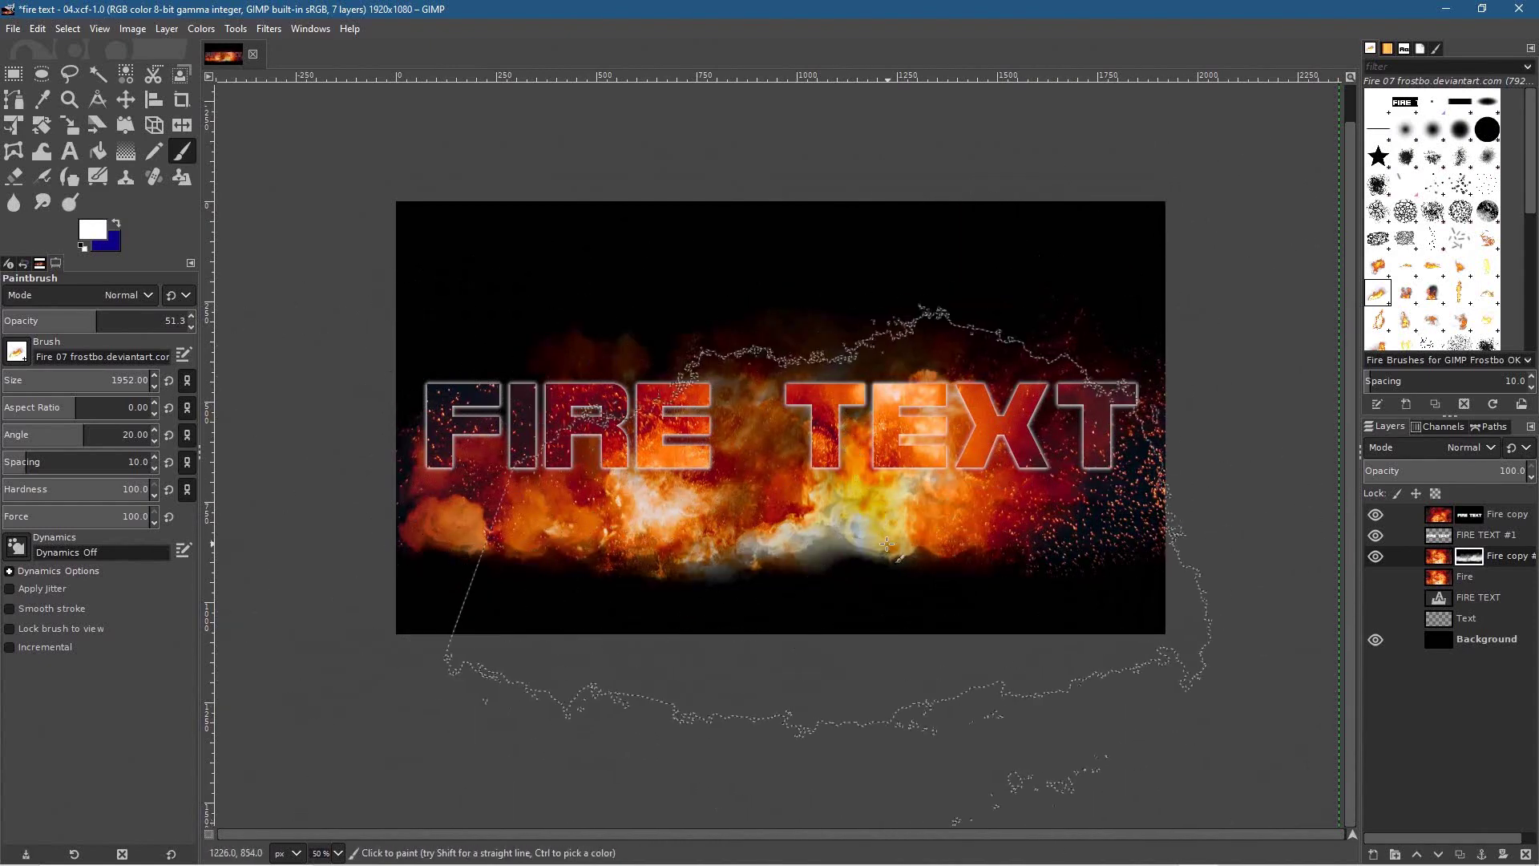
Add more Fire 07 stamps on the Fire copy #1 mask to spread the flames above and below the lettering.
left_click(866, 346)
left_click(877, 352)
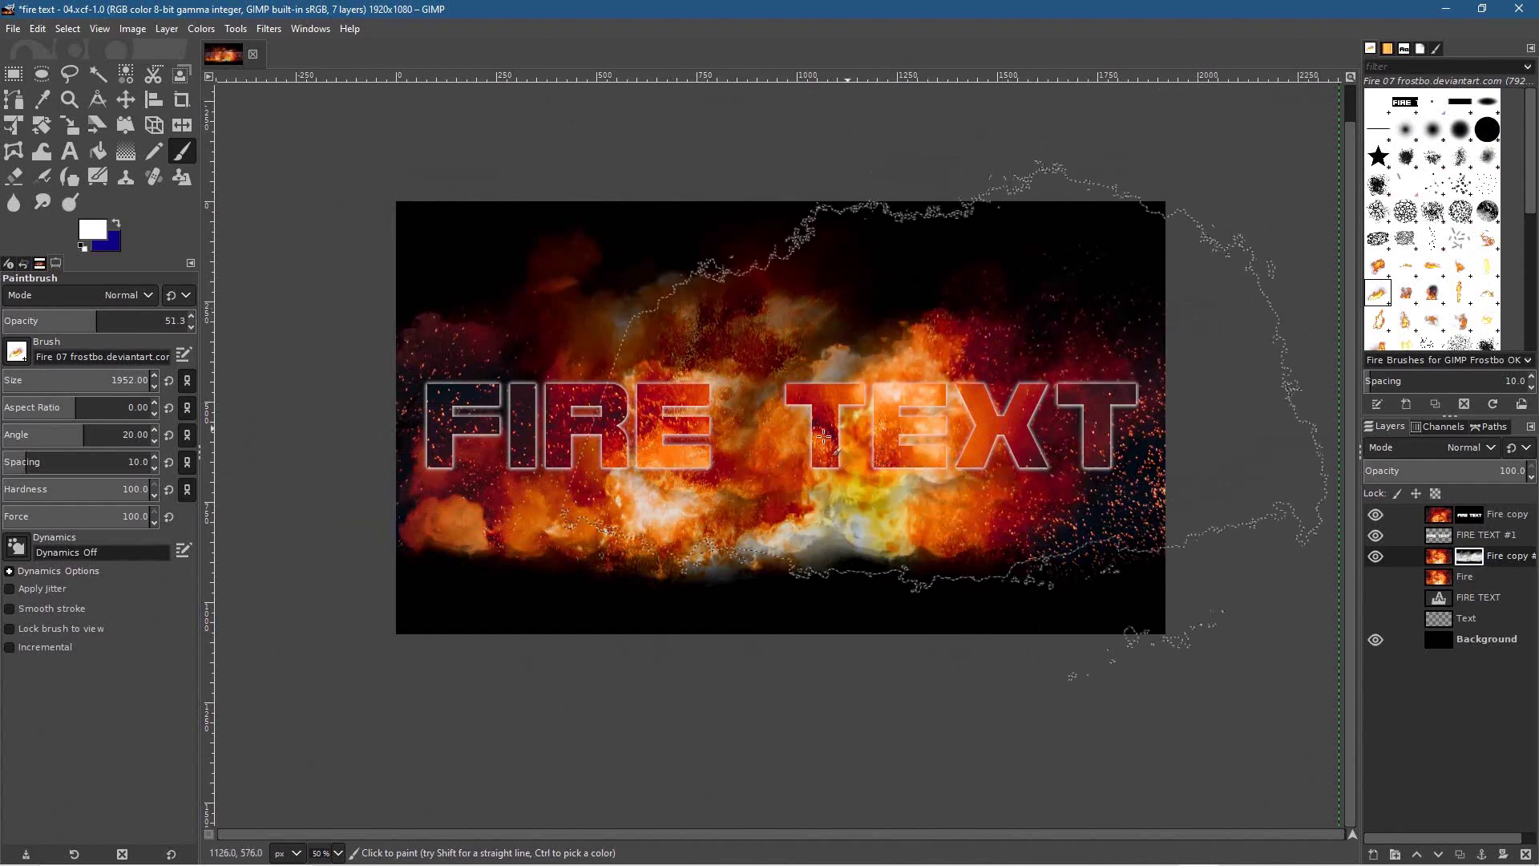
left_click(850, 433)
left_click(1155, 442)
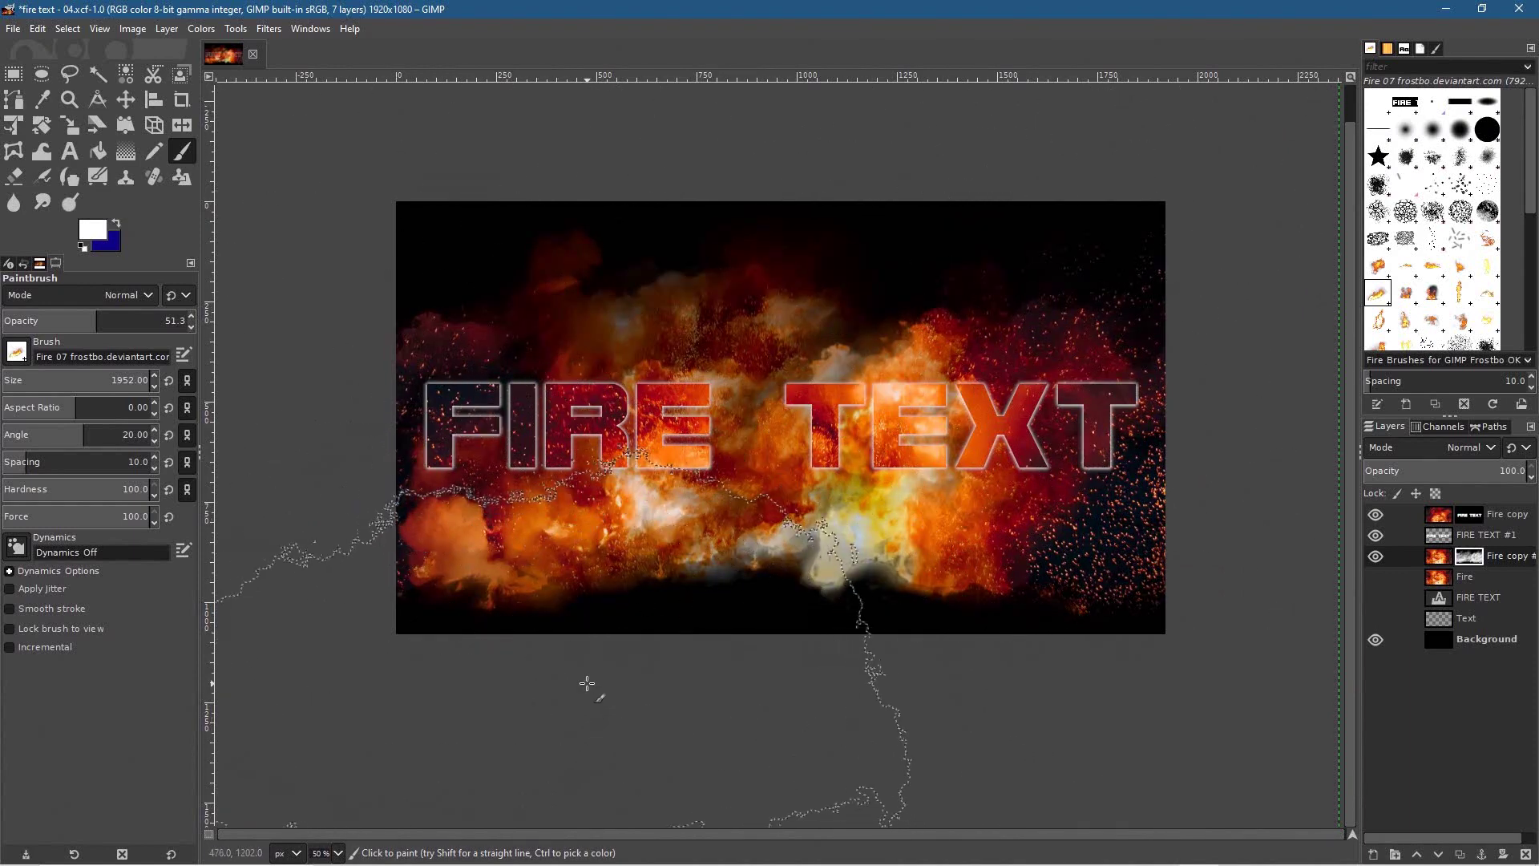
Save the project as a new file named fire text - 05.xcf in the tutorial folder.
left_click(17, 32)
left_click(41, 210)
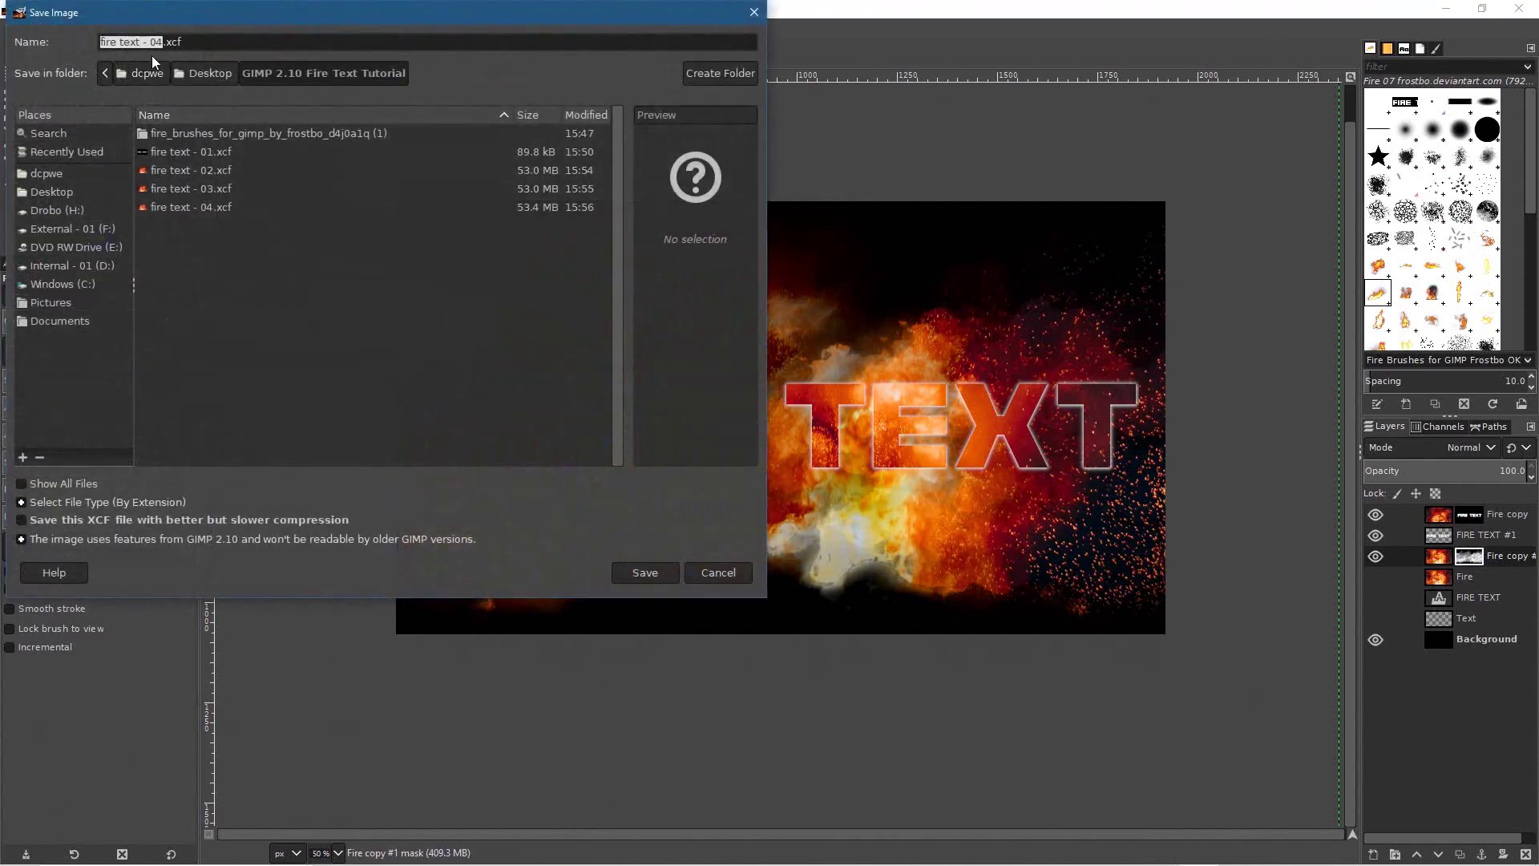
left_click(161, 42)
key("BackSpace")
type("5")
left_click(644, 573)
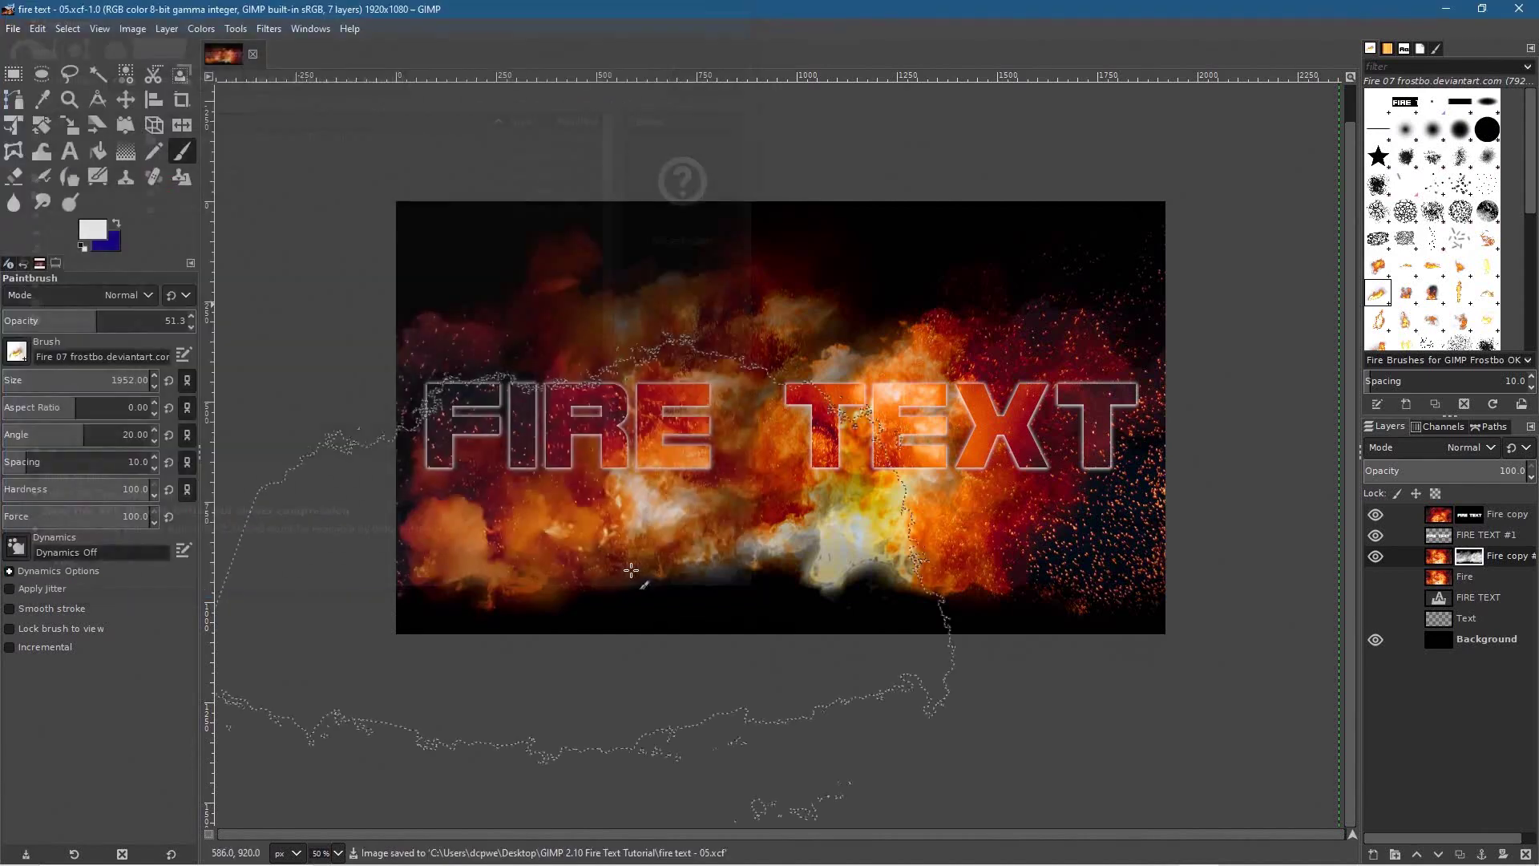
Export the image as fire text - 05.jpg to the tutorial folder.
left_click(15, 30)
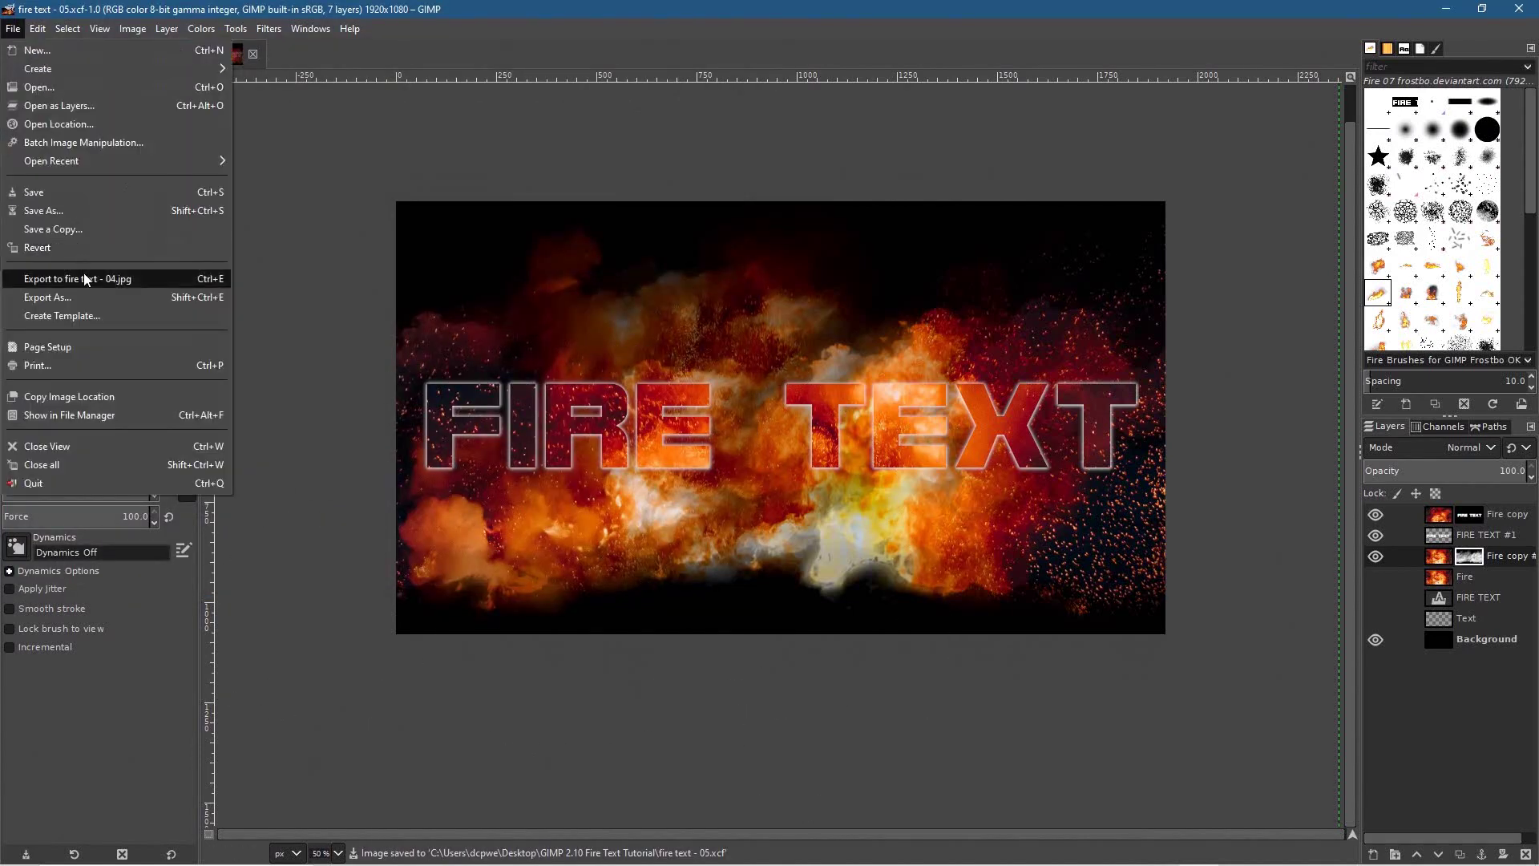
left_click(124, 290)
left_click(158, 42)
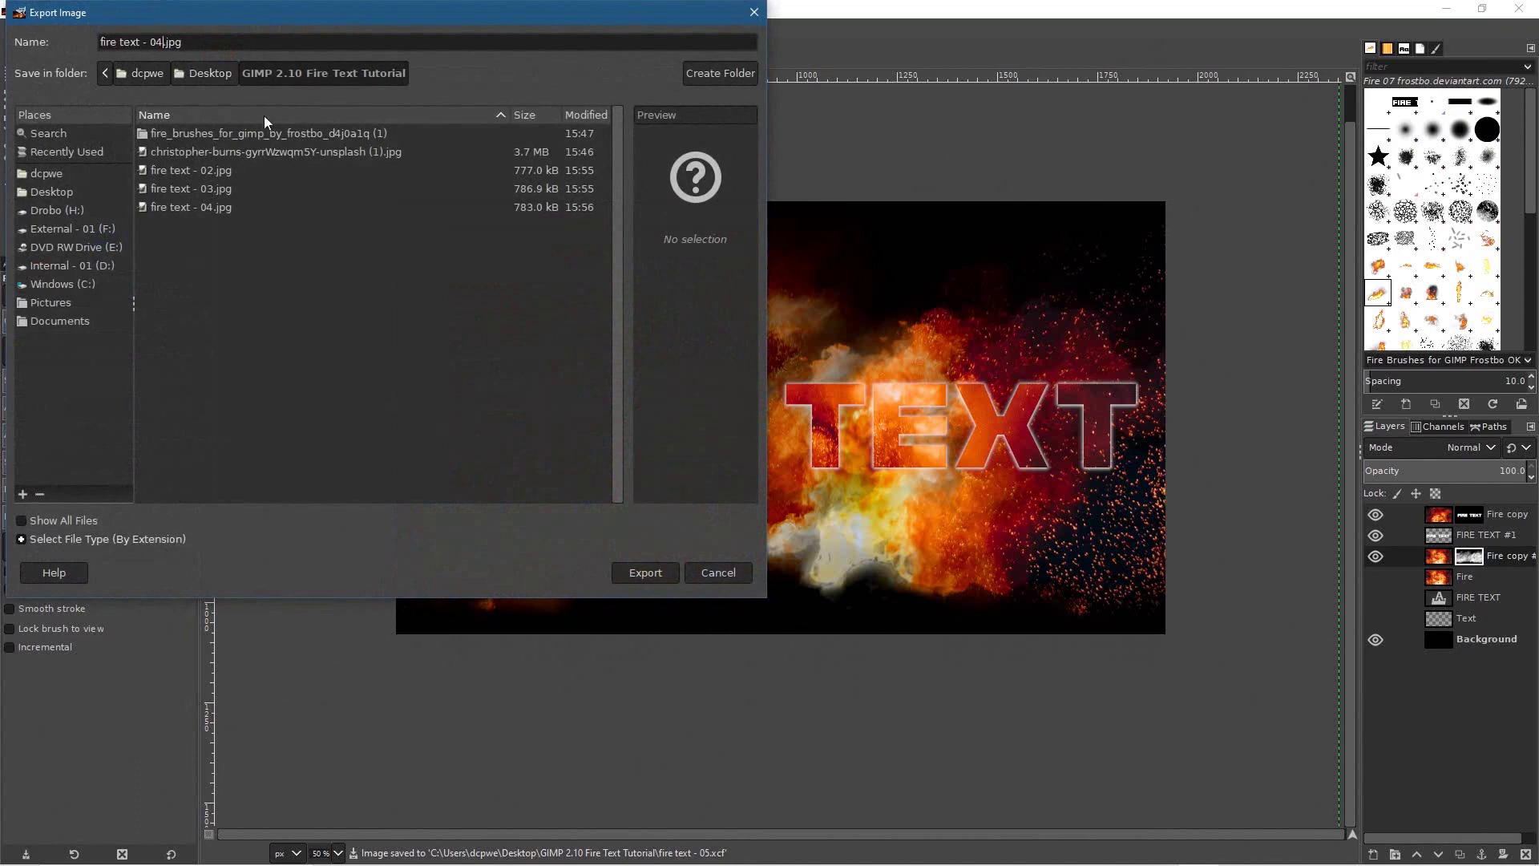
key("BackSpace")
type("5")
left_click(648, 570)
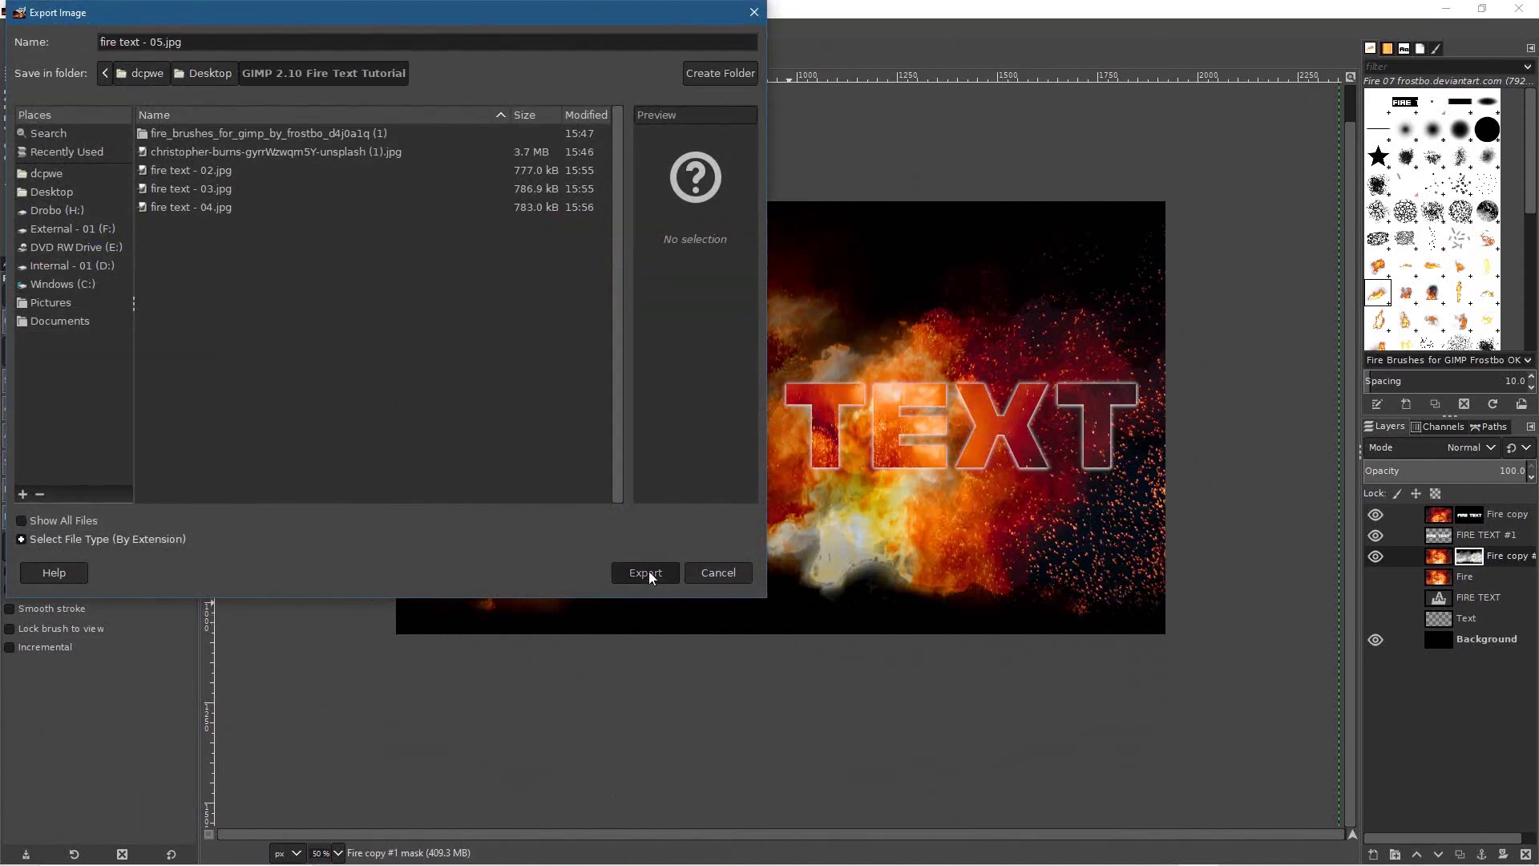
left_click(648, 572)
left_click(770, 613)
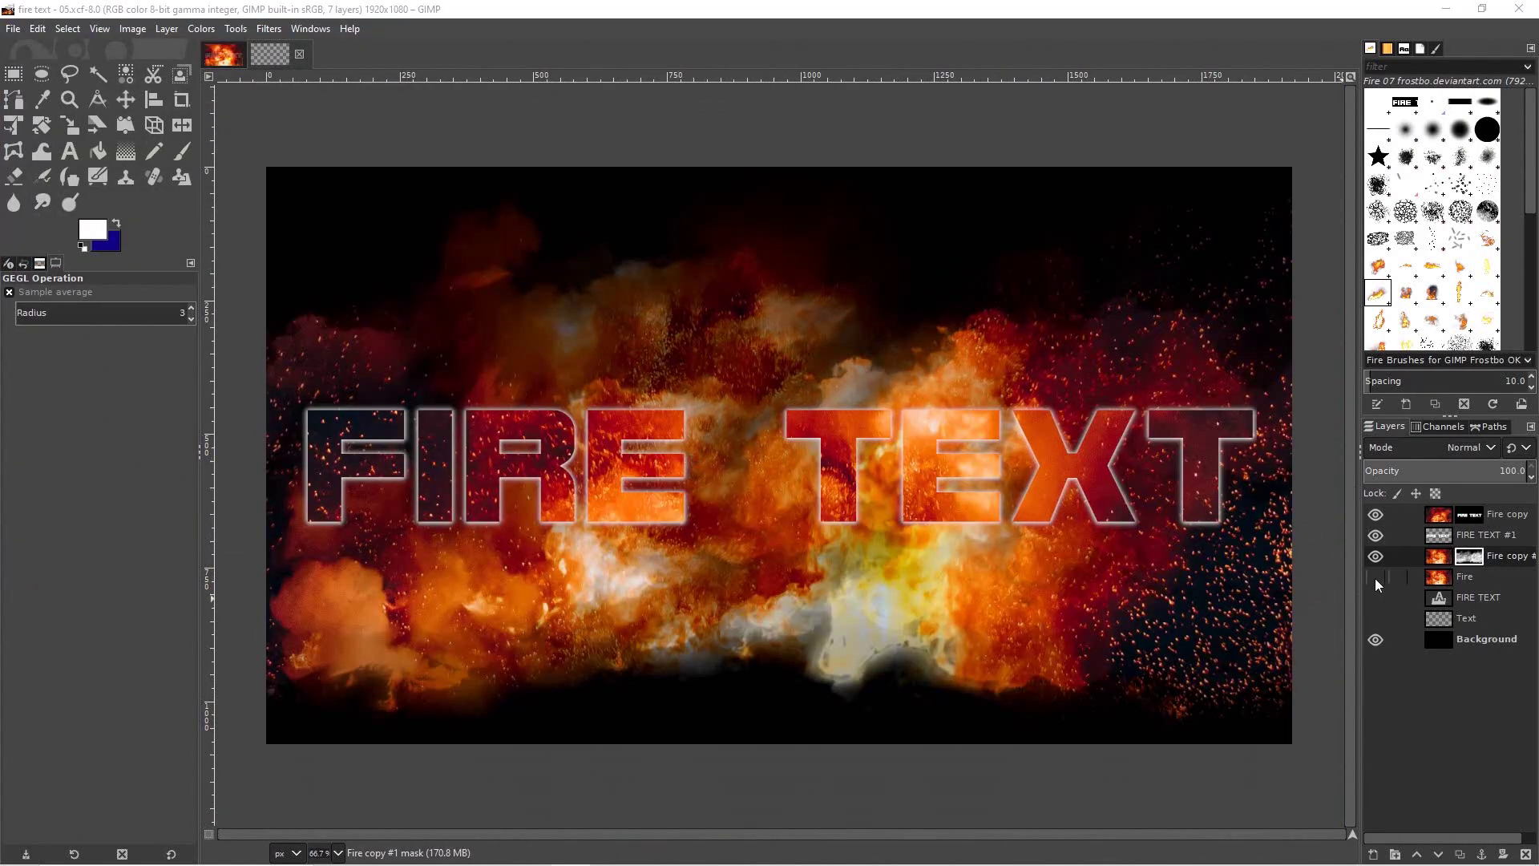
Turn on the Fire layer's visibility and toggle it off and on to compare the backgrounds.
left_click(1375, 577)
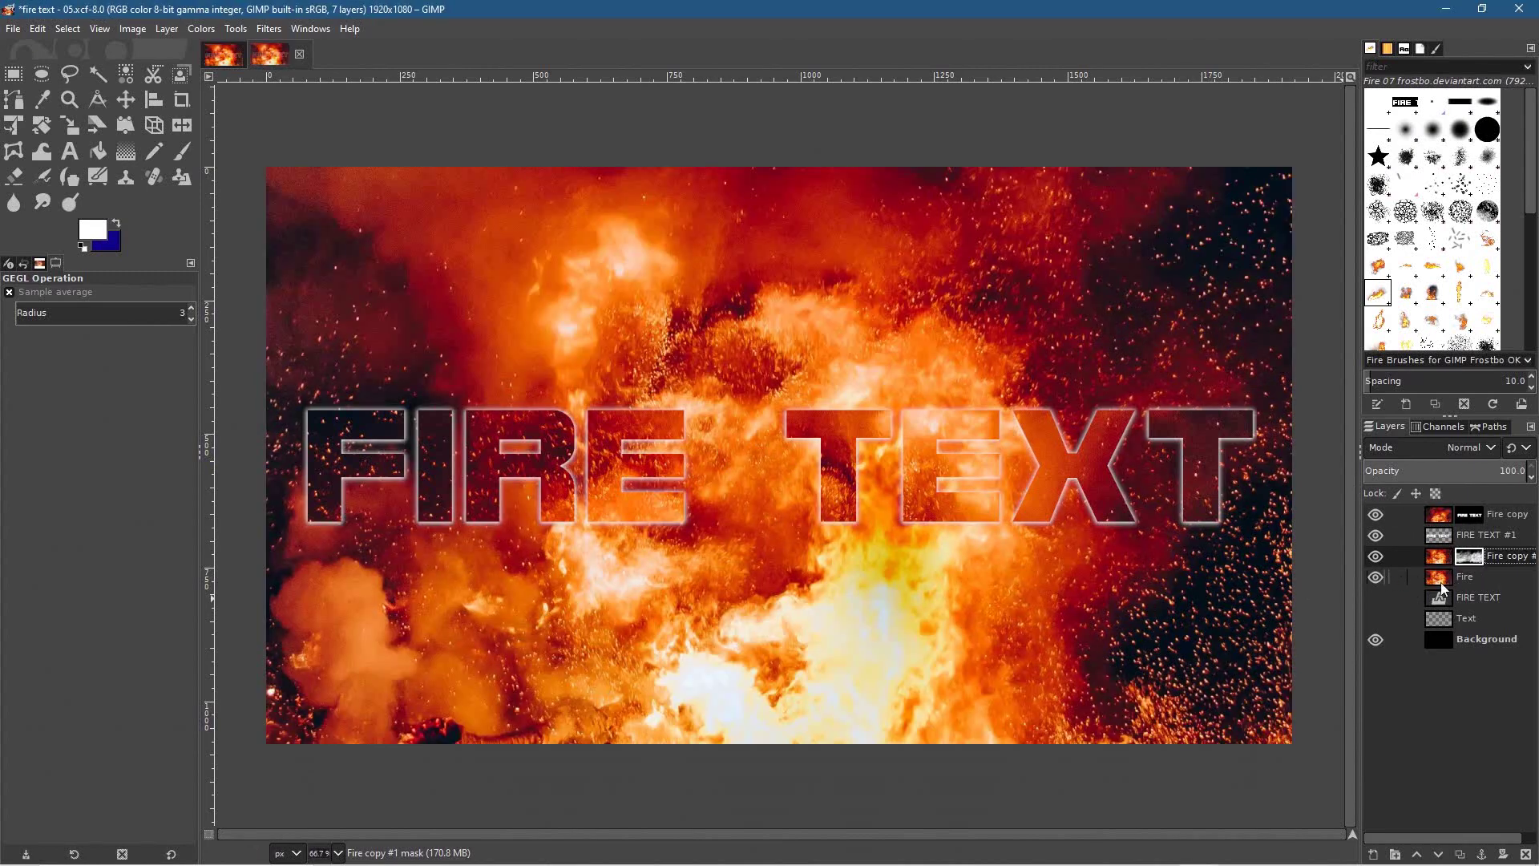
left_click(1449, 581)
left_click(1374, 578)
left_click(1374, 577)
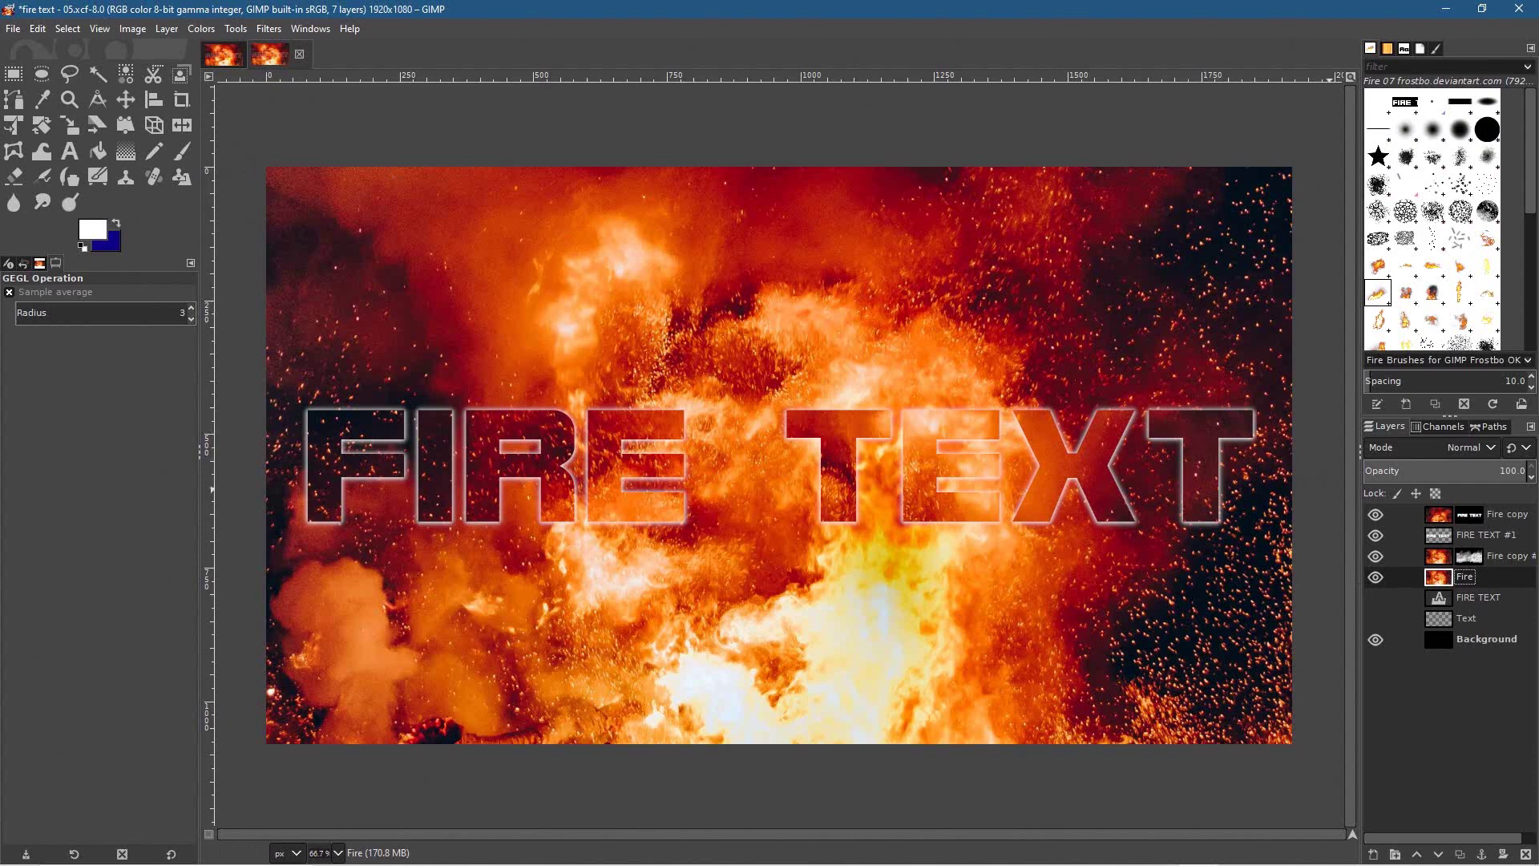
Set the Fire copy #1 layer's blend mode to Hard light.
left_click(1446, 560)
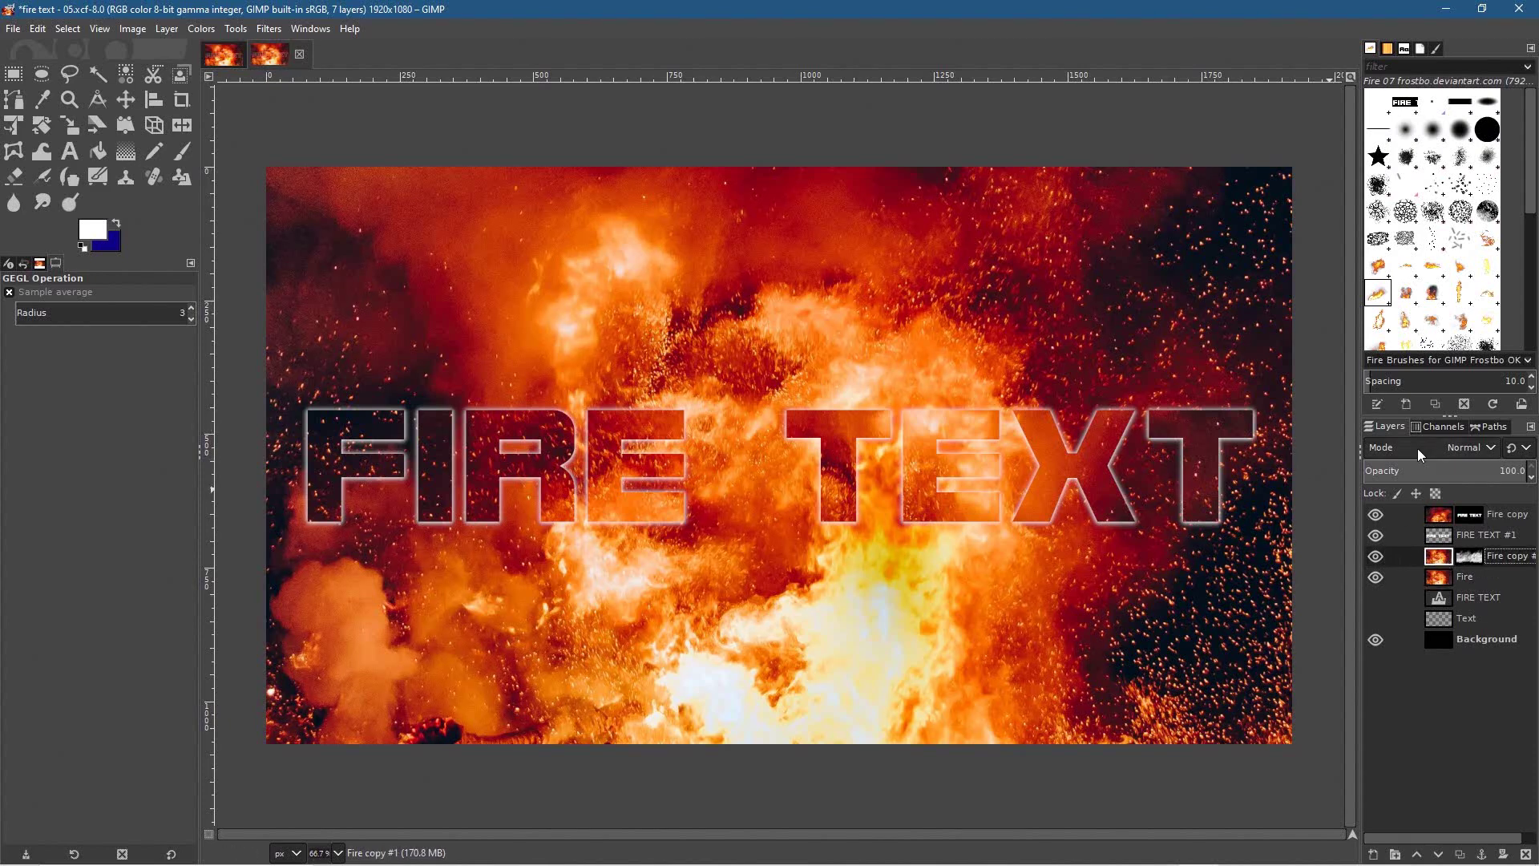
left_click(1448, 449)
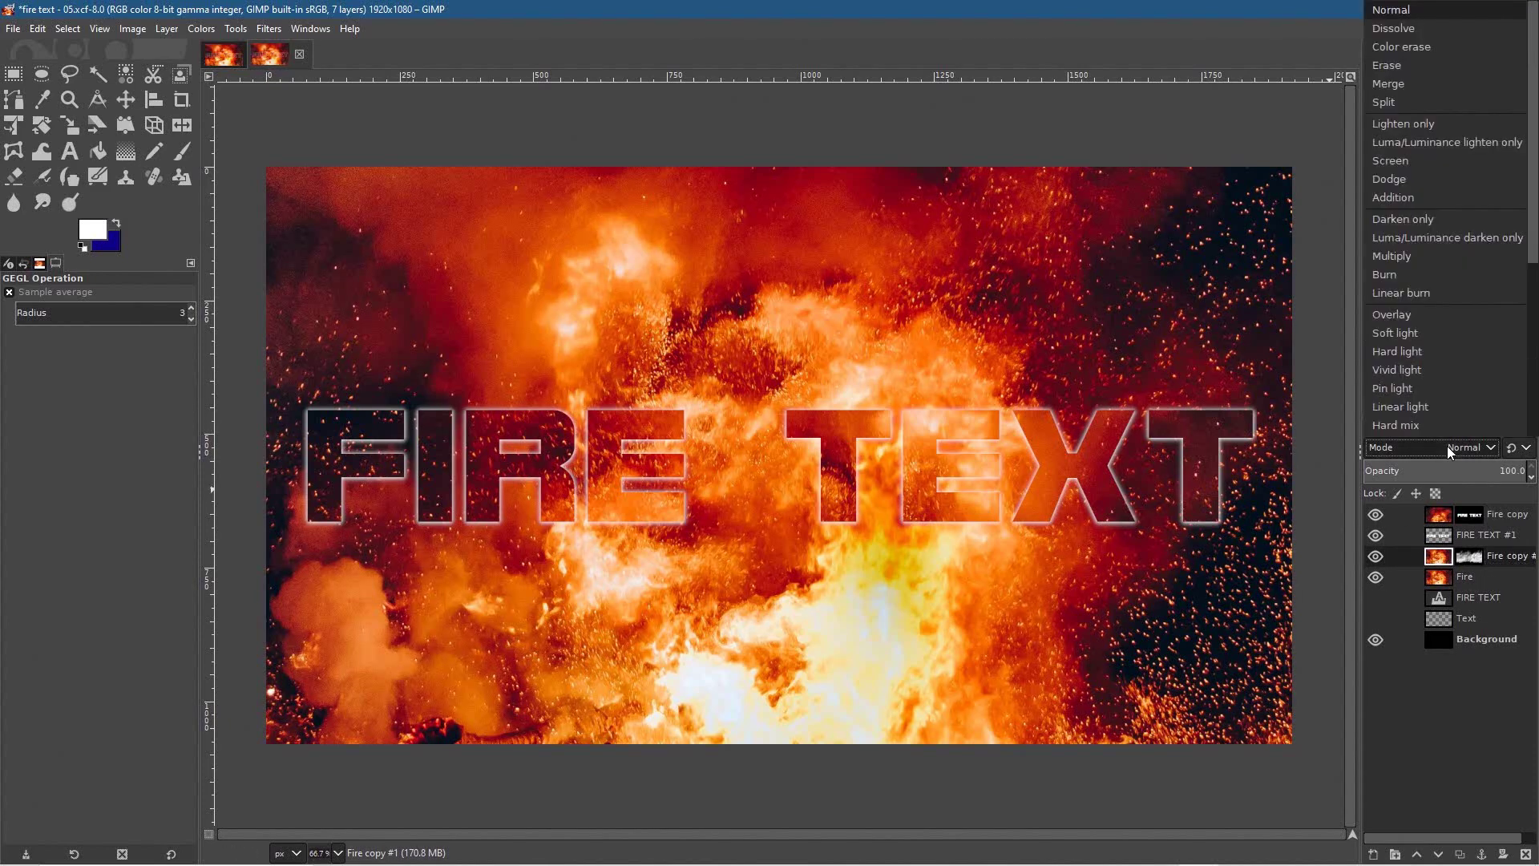
left_click(1429, 354)
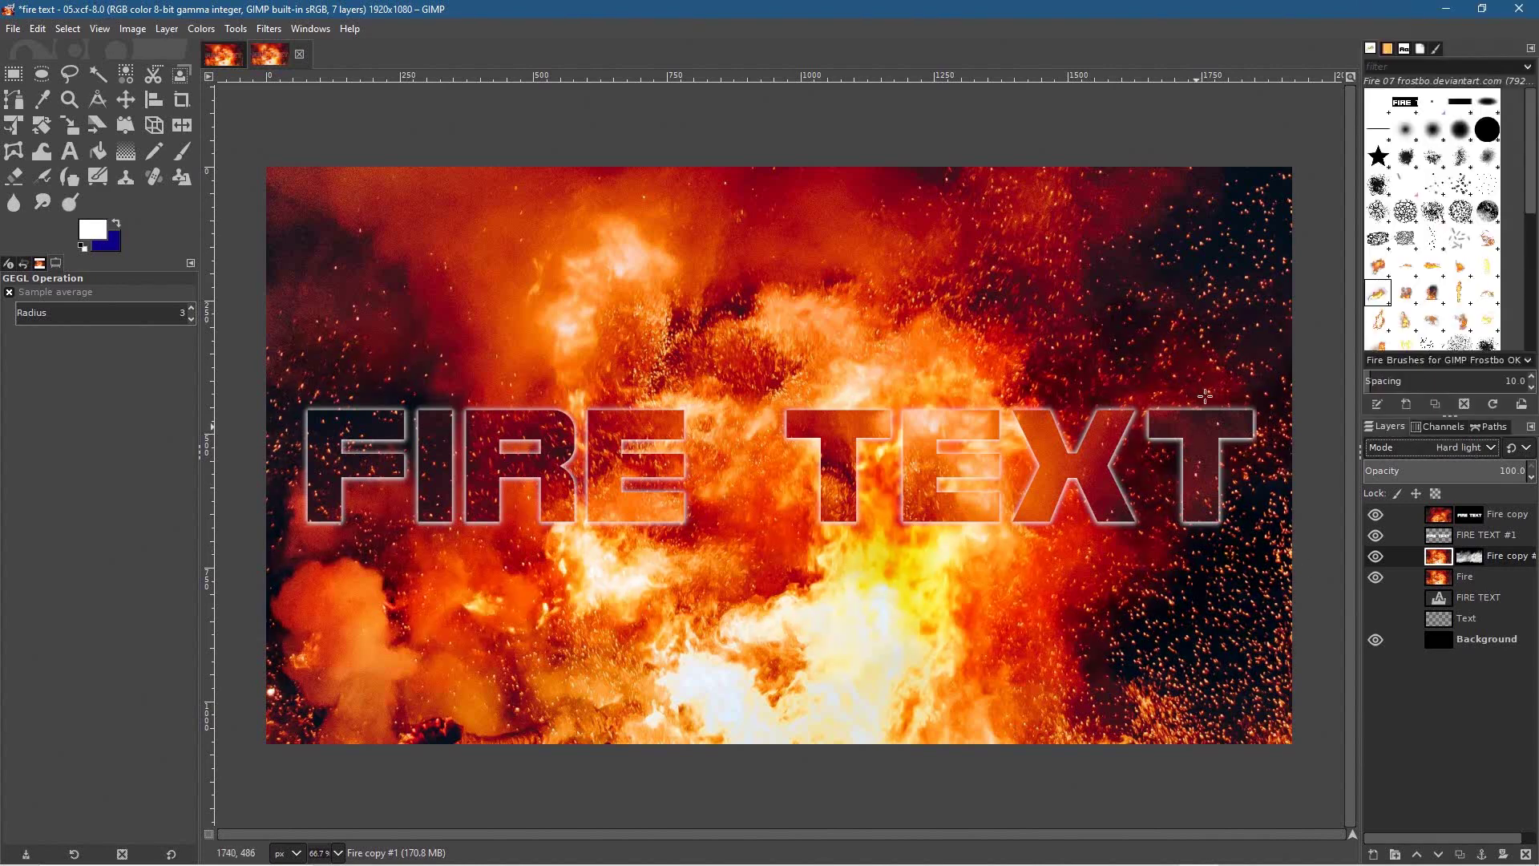
left_click(1436, 558)
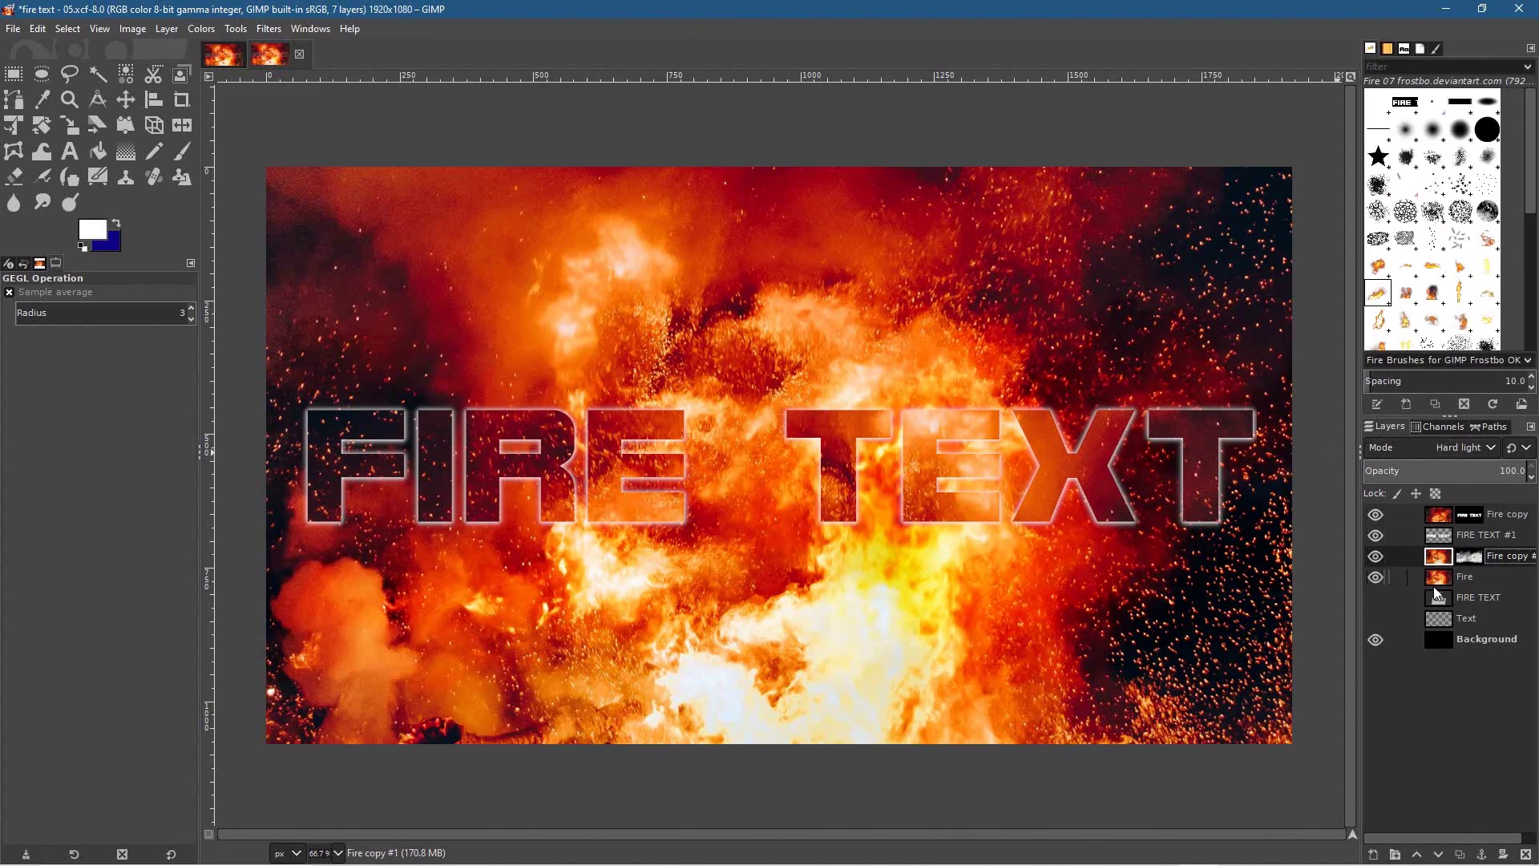
Open the Zoom Motion Blur filter on the Fire layer and move its dialog clear of the image centre.
left_click(1435, 583)
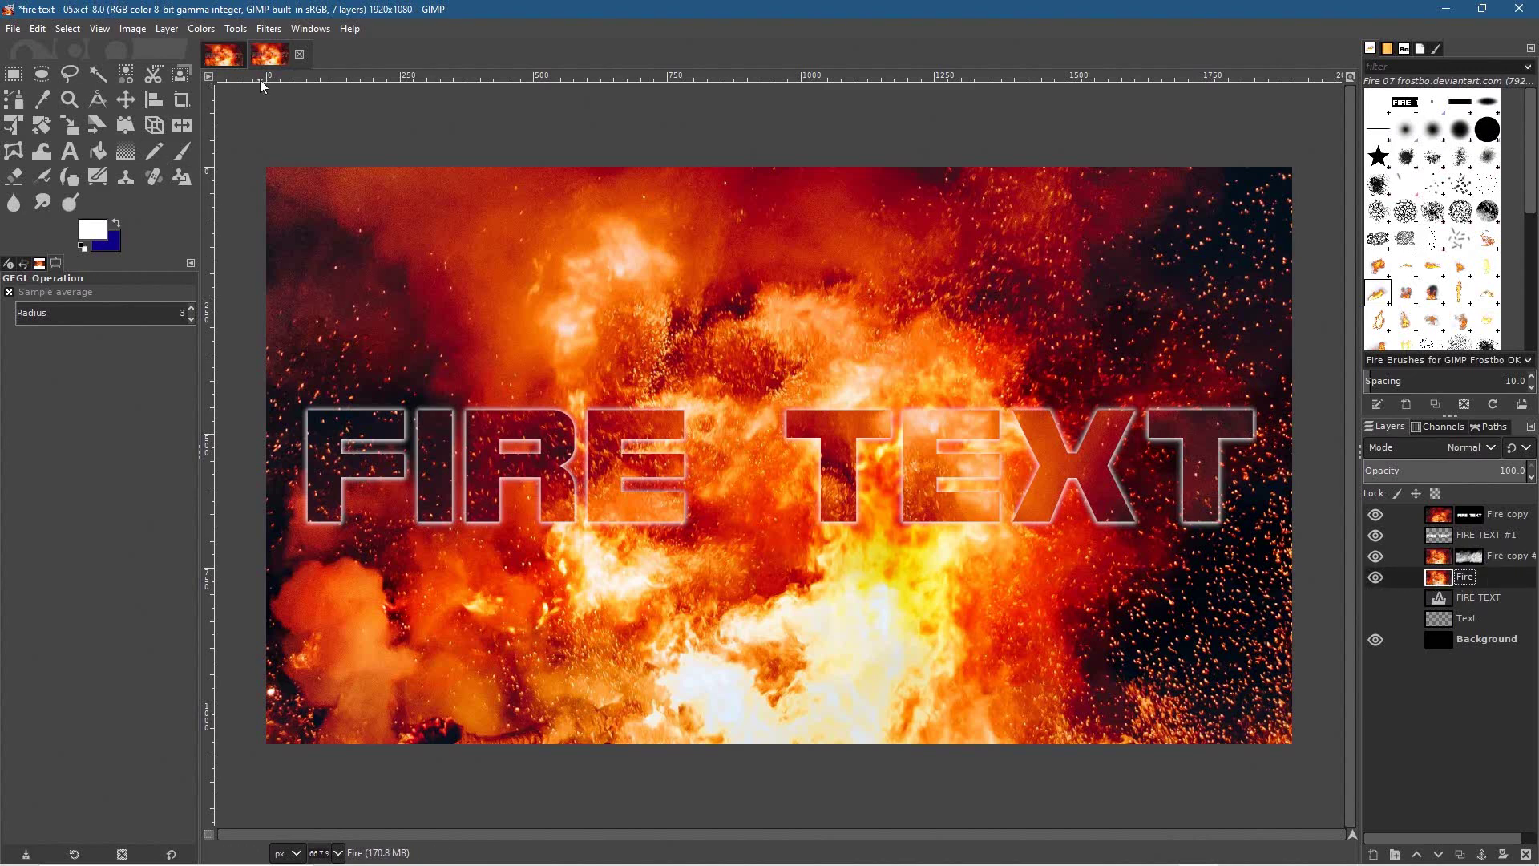
left_click(284, 29)
mouse_move(331, 132)
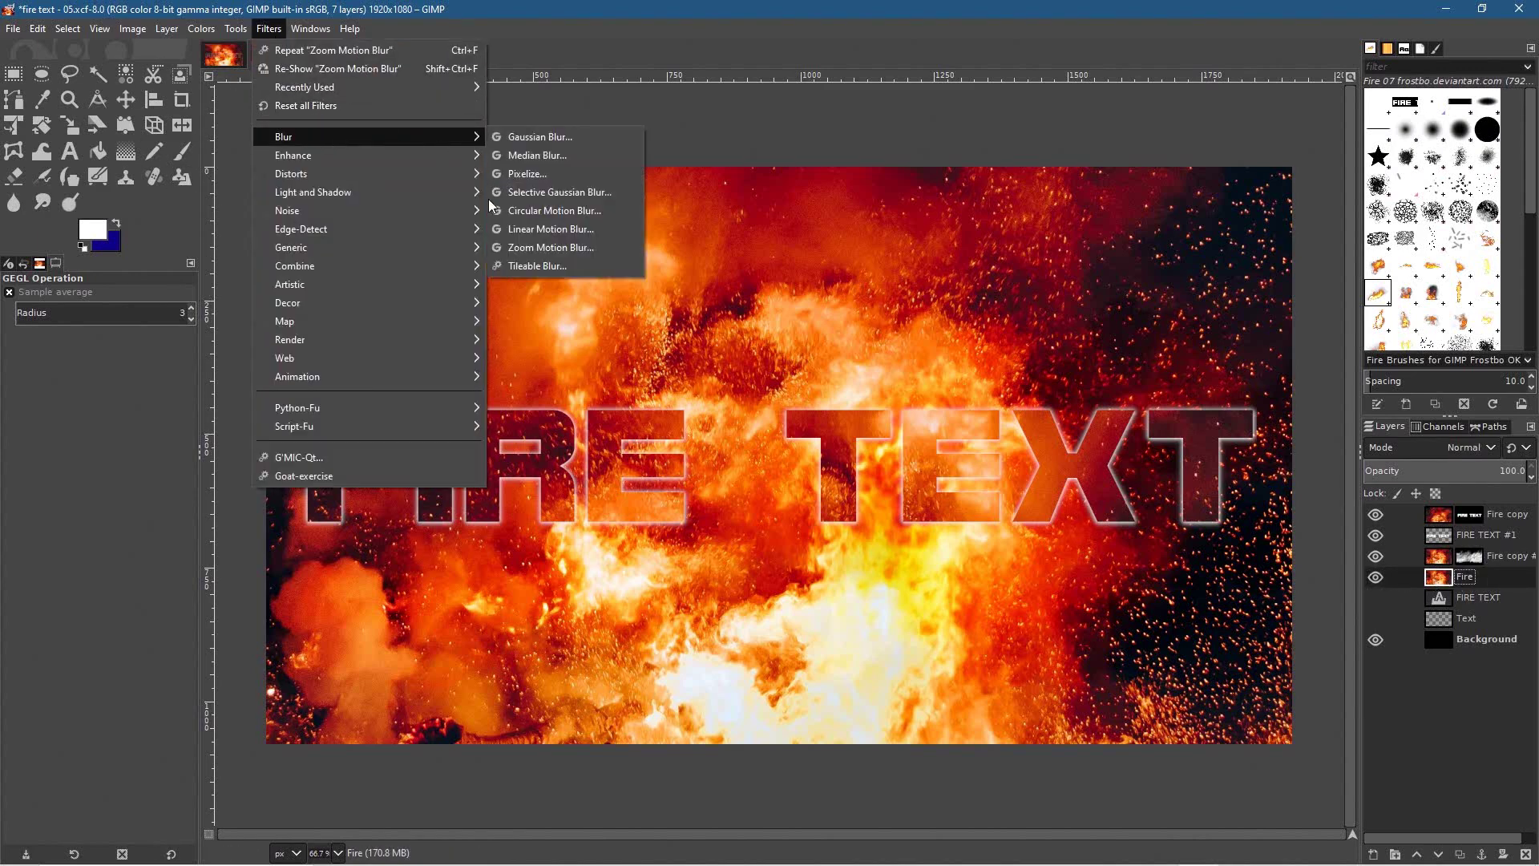
left_click(521, 249)
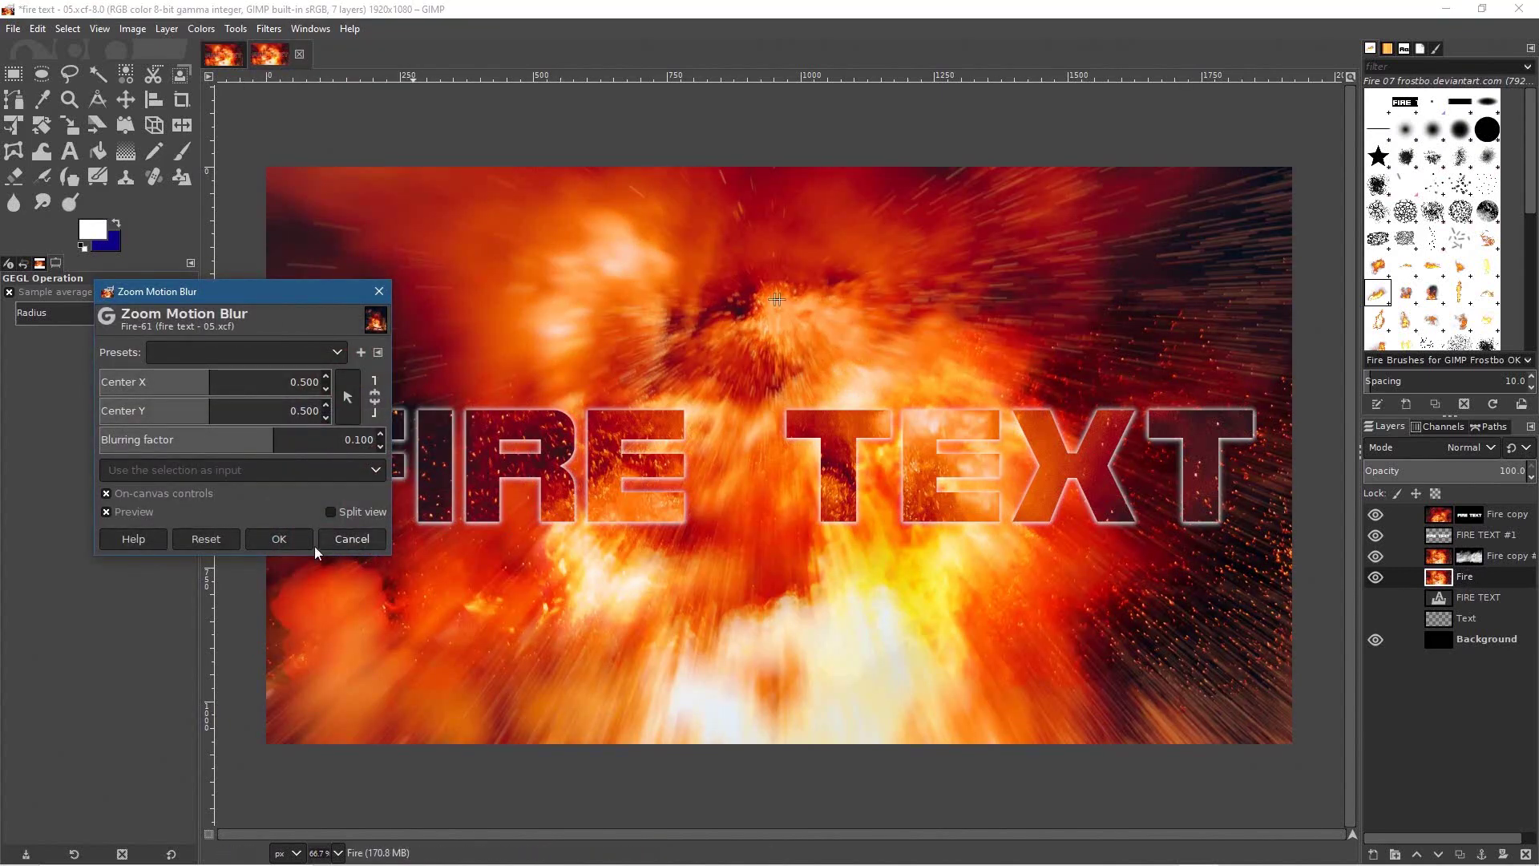
left_click_drag(237, 293, 178, 396)
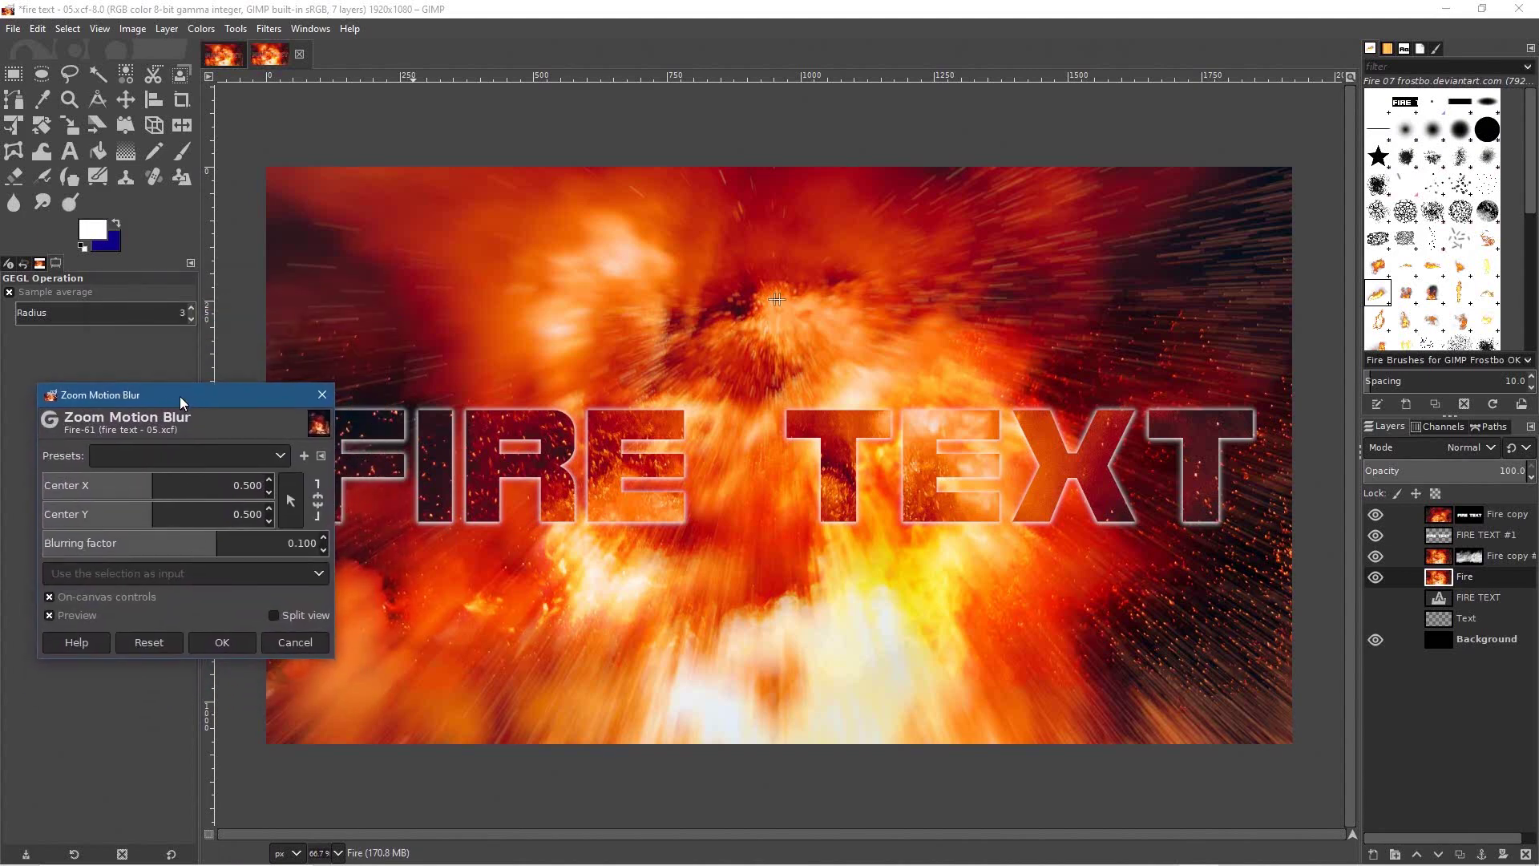
Try moving the blur's Center X to 0.783 and back to about 0.507.
left_click(172, 486)
left_click_drag(172, 486, 217, 484)
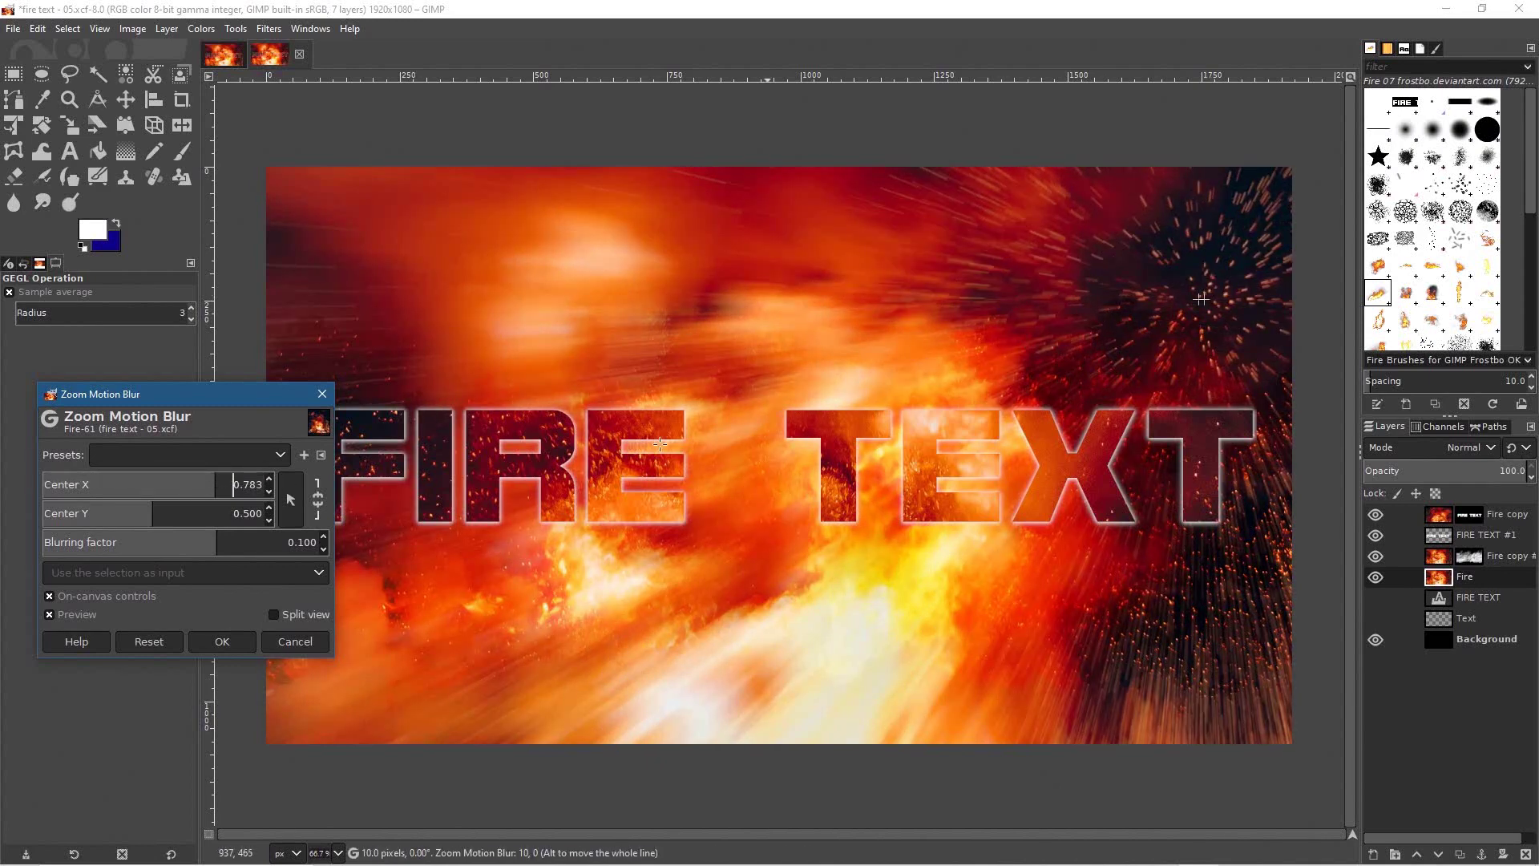
left_click(155, 484)
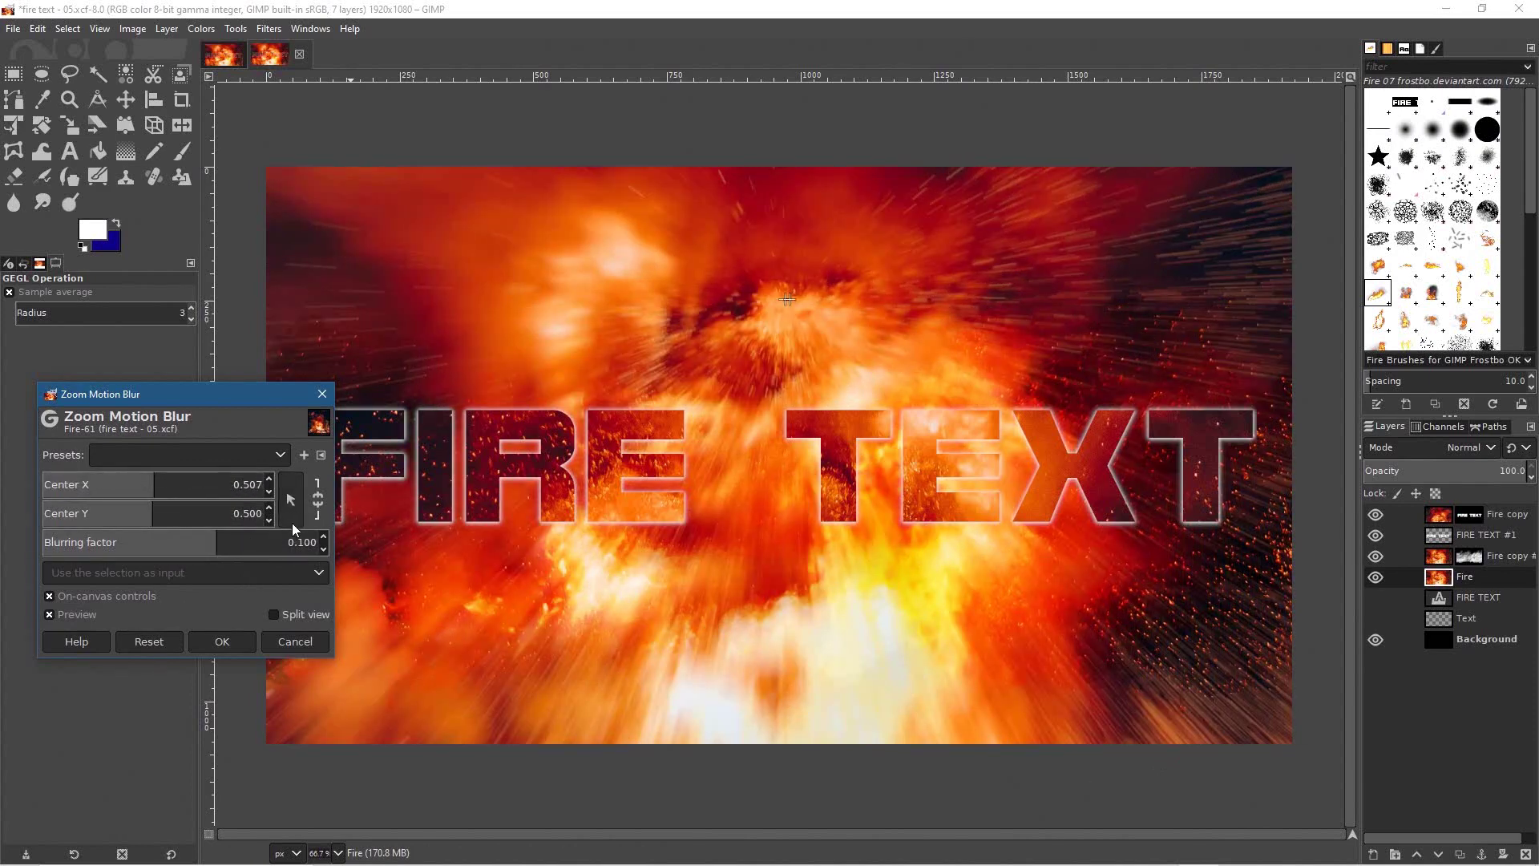
Try picking the blur centre on the image between the words, near the upper-left corner, and at the right end of the lettering.
left_click_drag(769, 417, 757, 467)
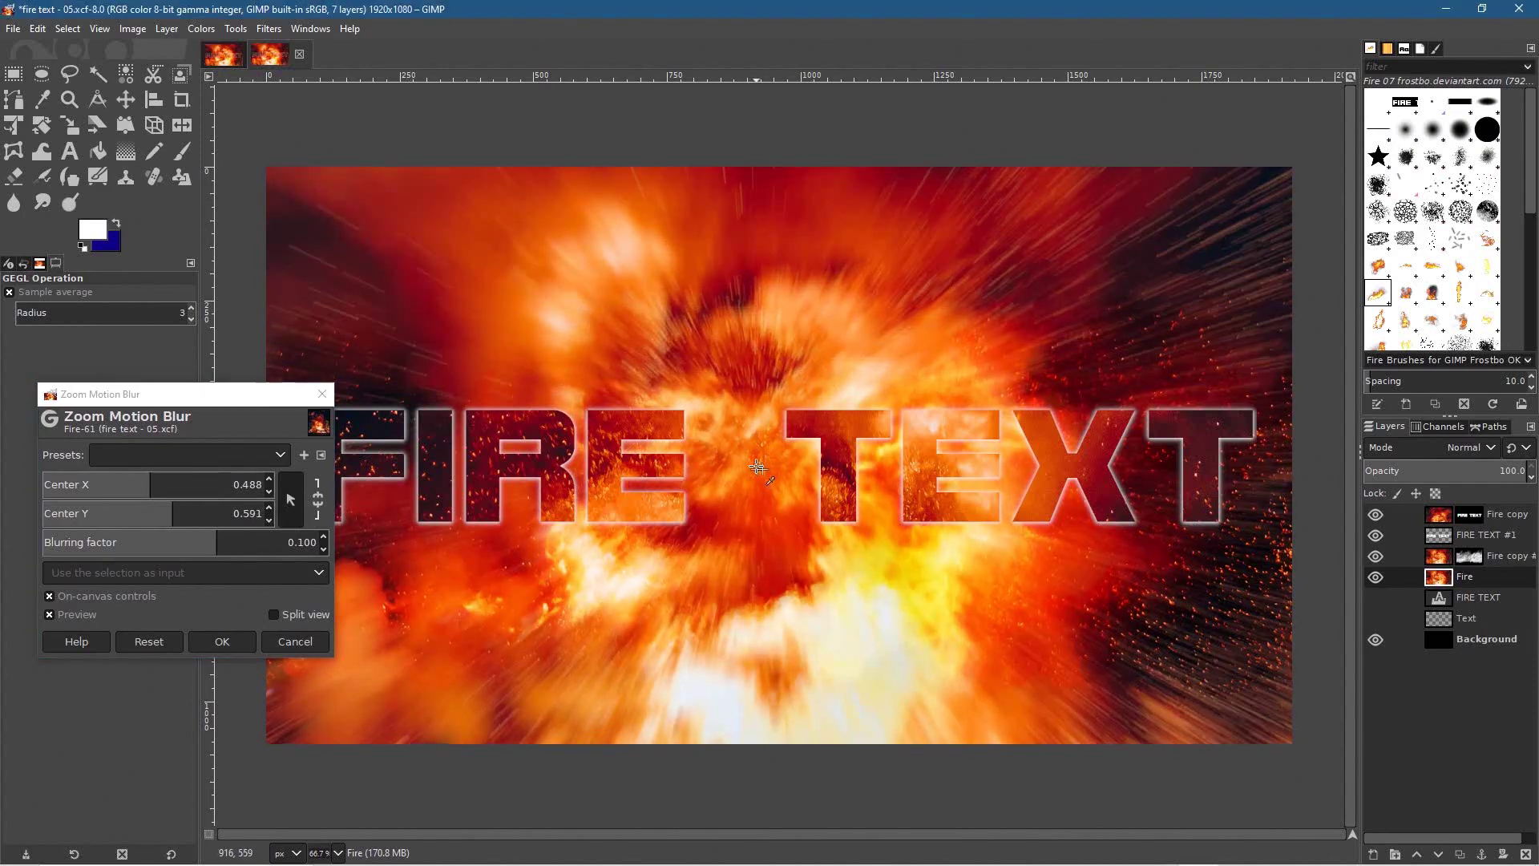
left_click_drag(331, 187, 293, 189)
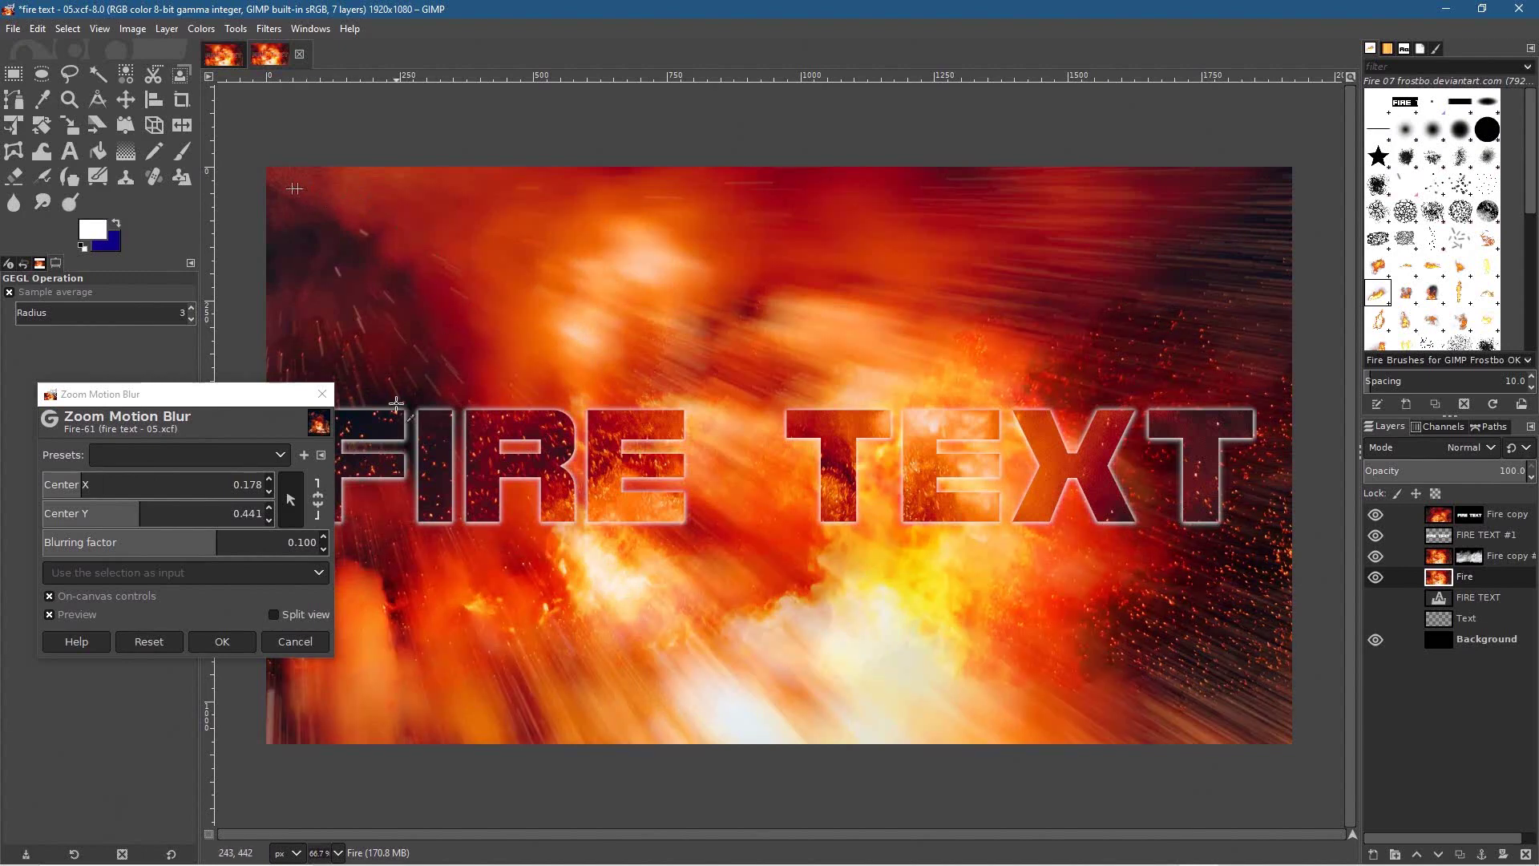
left_click_drag(1205, 480, 1265, 471)
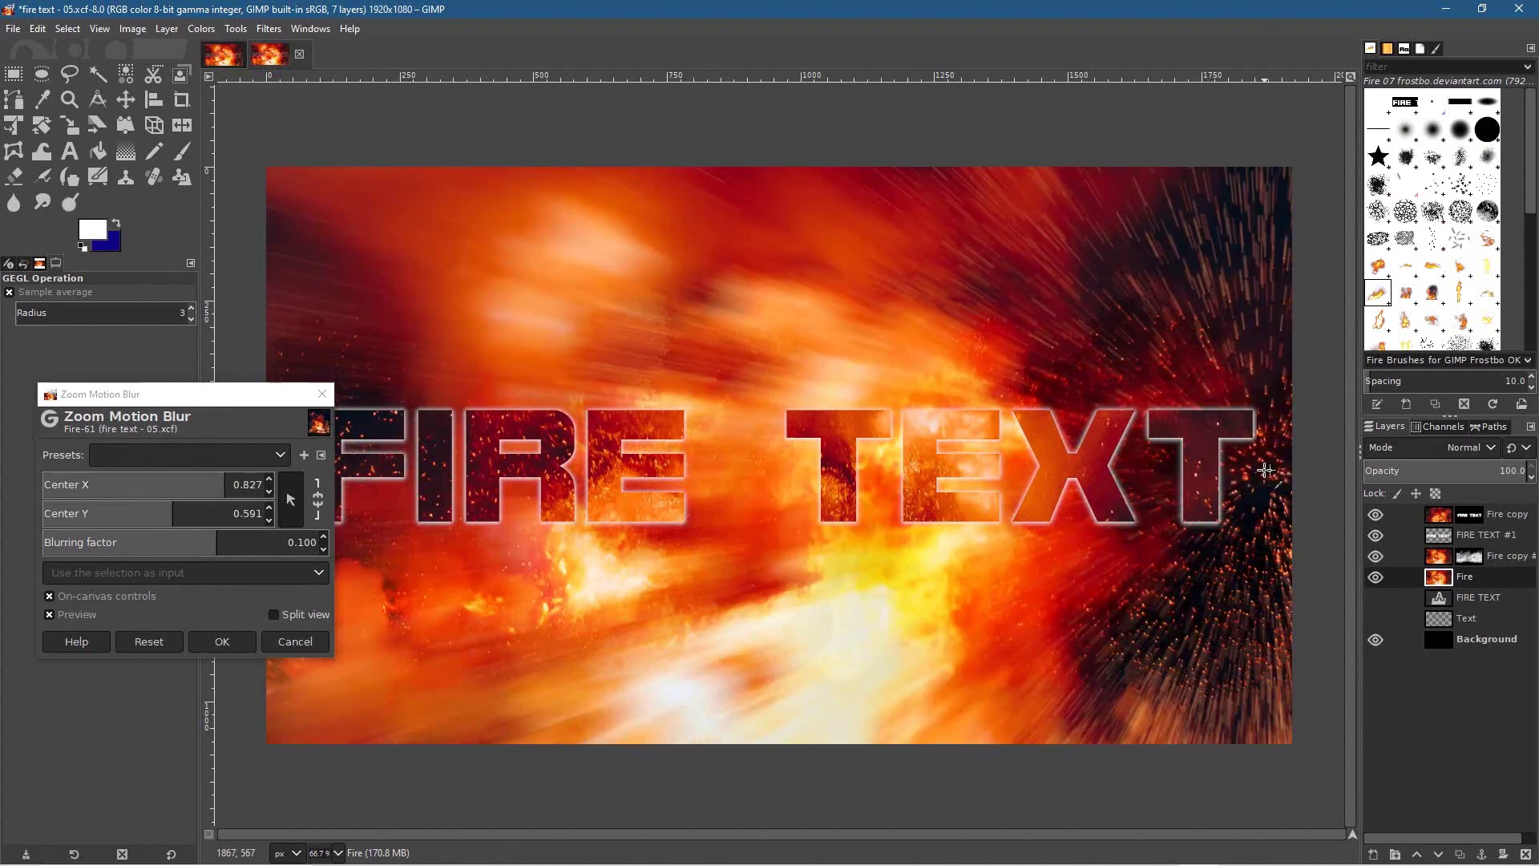
Try setting the blur's Center Y to 0.558 and moving the blur centre to 0.751, 0.583 between the final X and T.
left_click_drag(238, 390, 202, 37)
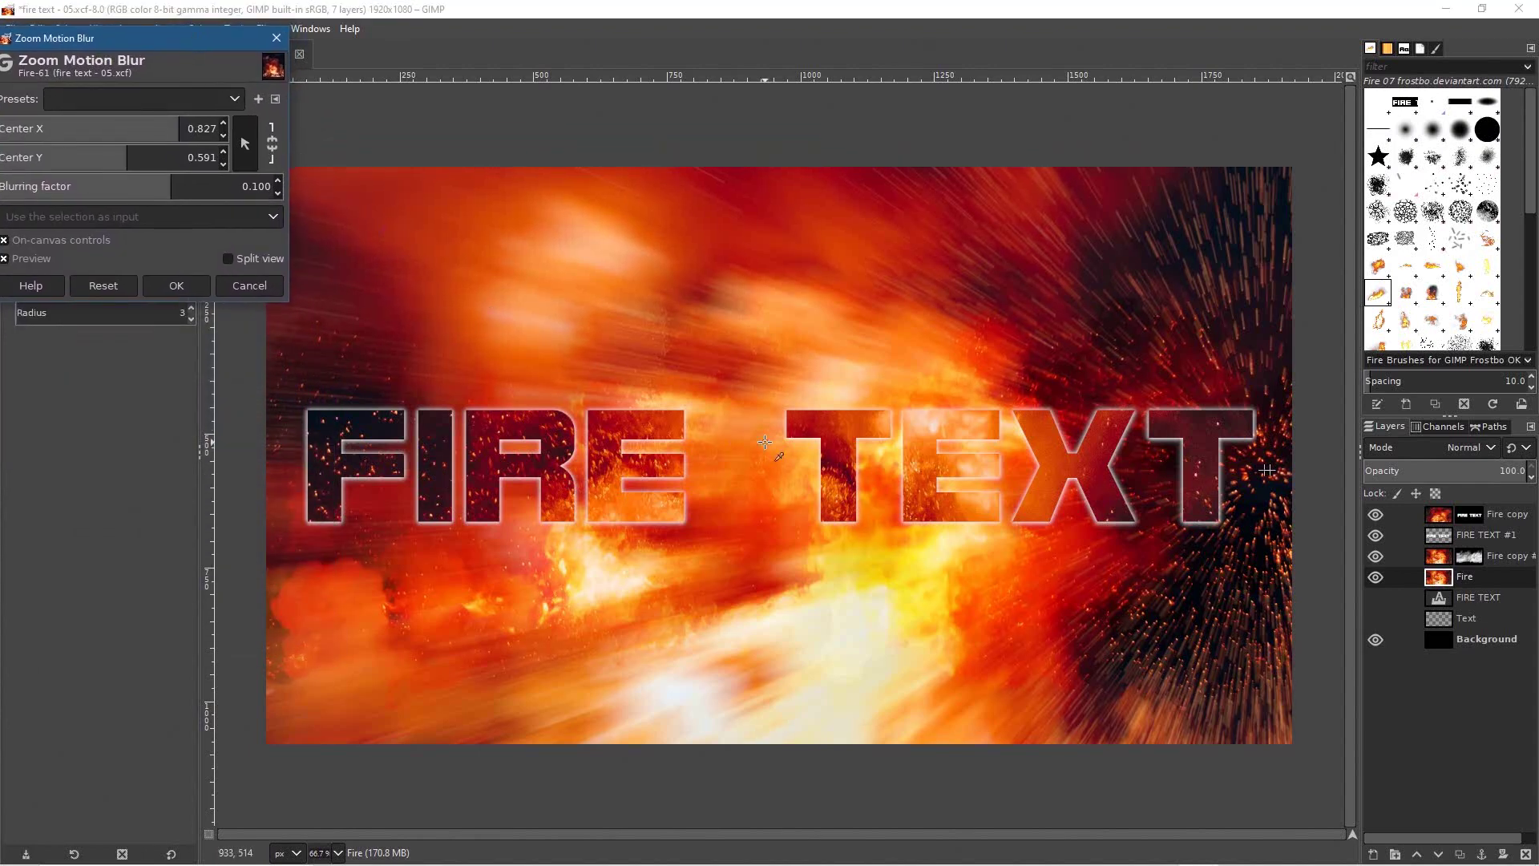
scroll(766, 442, "down", 1)
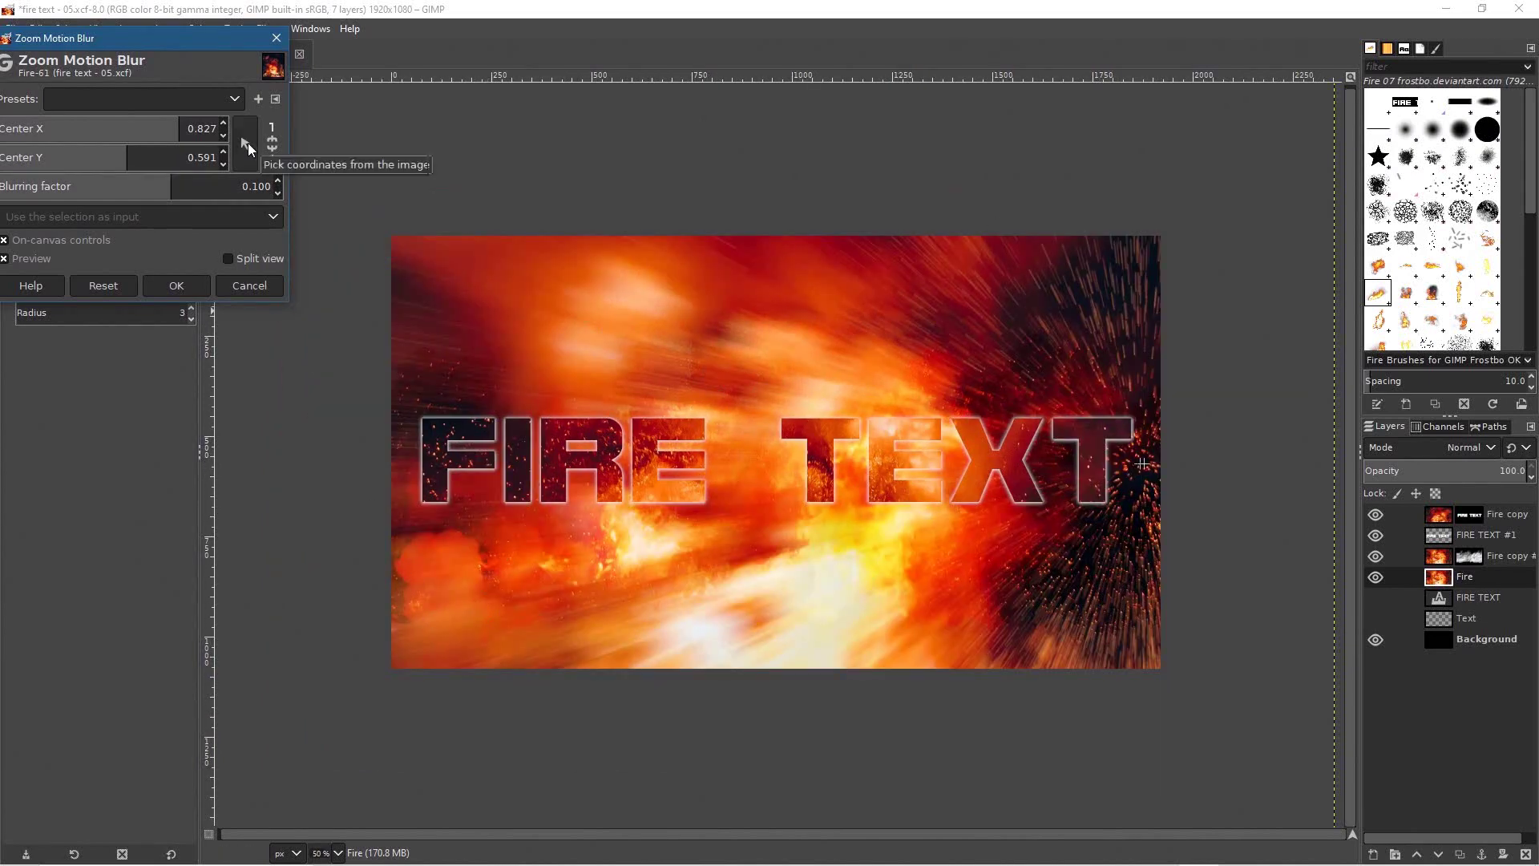
mouse_move(127, 164)
left_mouse_down()
mouse_move(172, 157)
mouse_move(1, 157)
mouse_move(177, 157)
mouse_move(120, 157)
left_mouse_up()
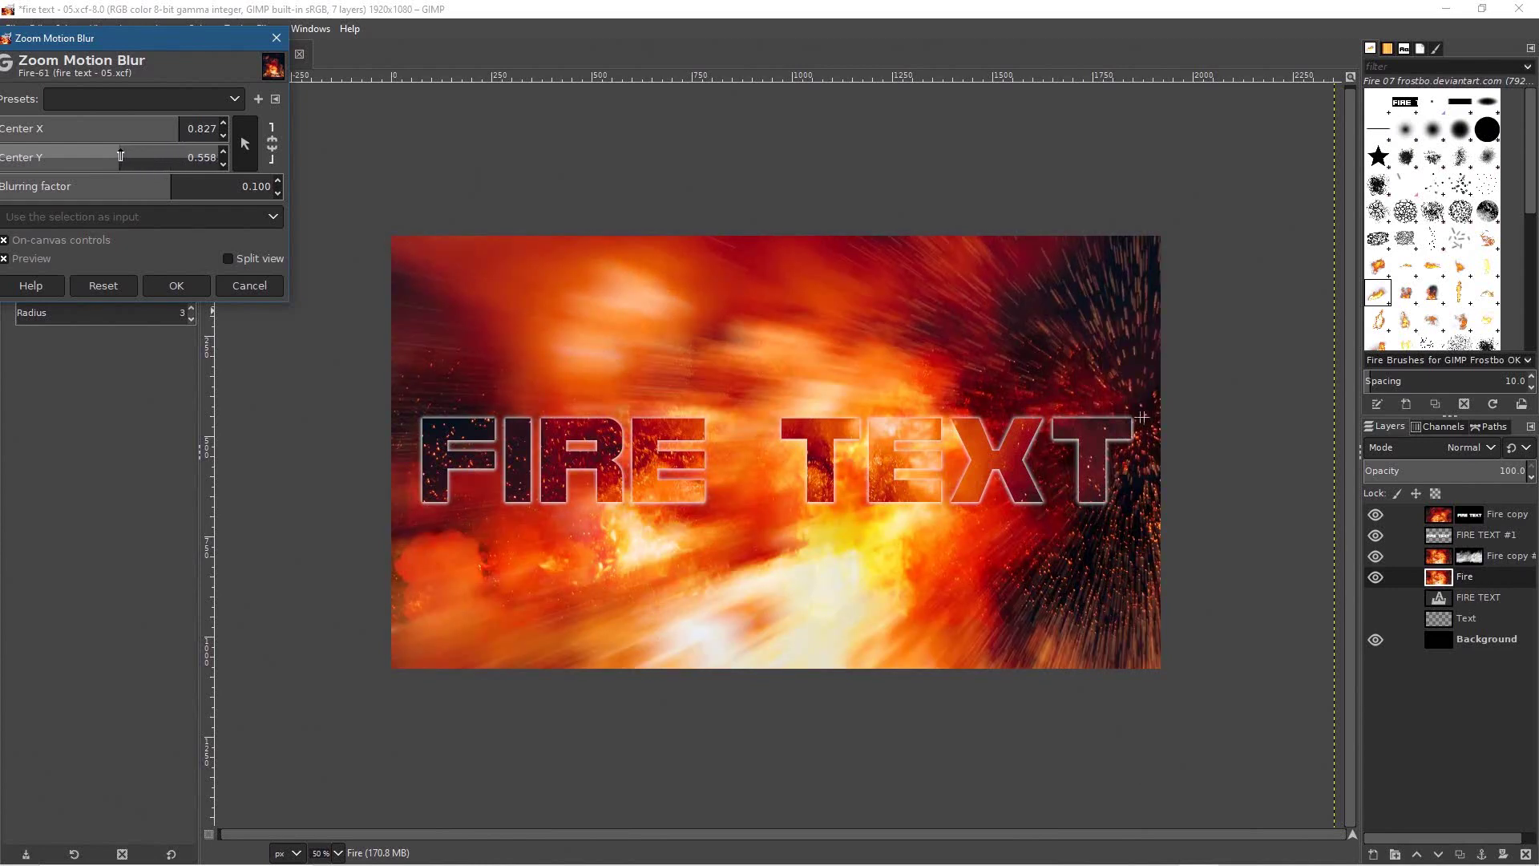
left_click(1096, 454)
left_click_drag(1096, 454, 1056, 452)
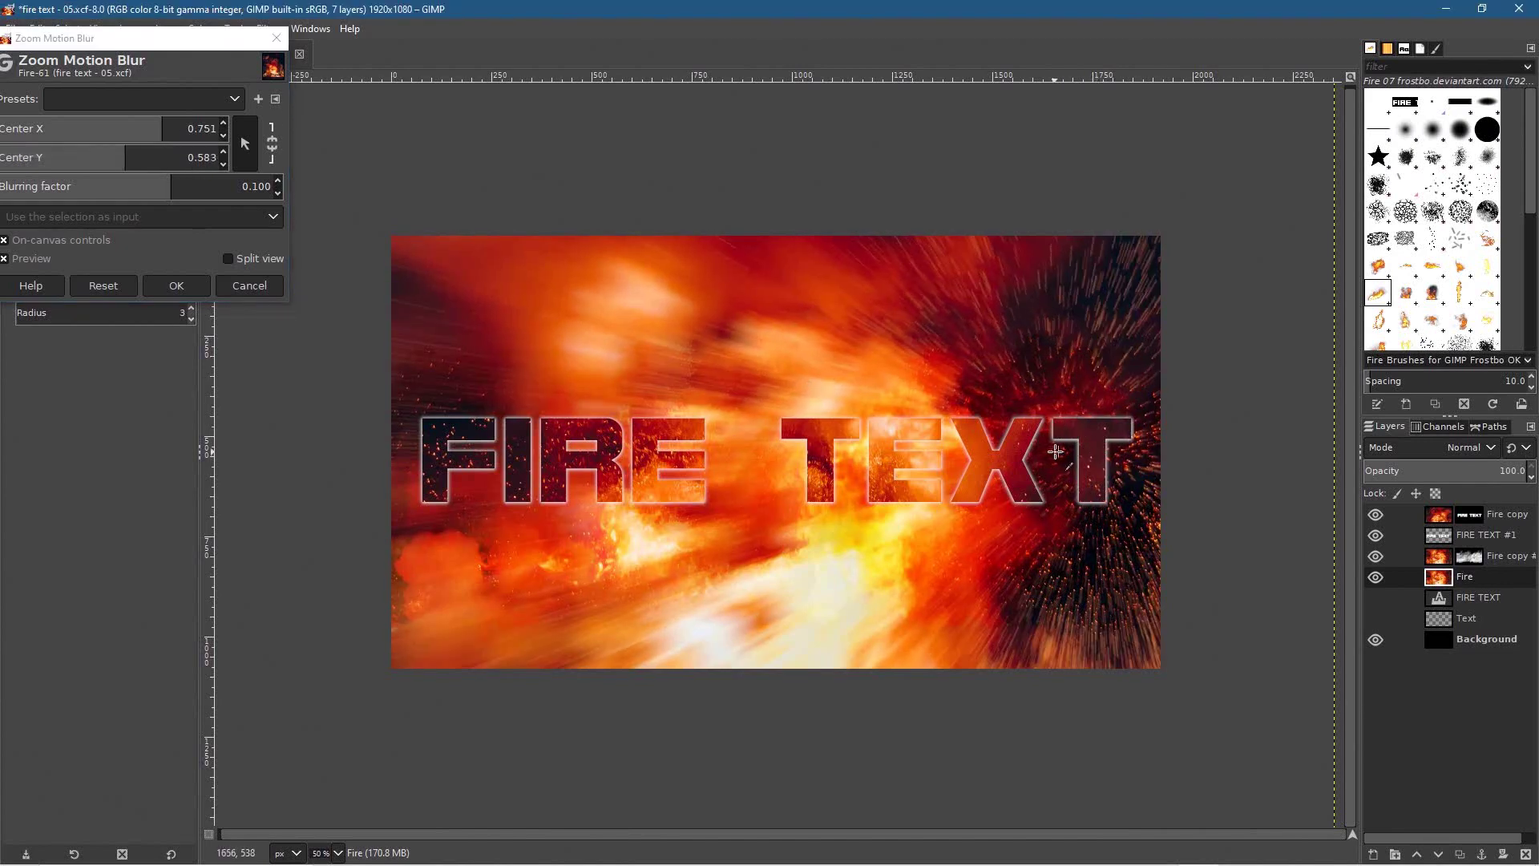
Place the blur centre between the two words at 0.506, 0.588 and apply the zoom blur with a blurring factor of 0.136.
left_click_drag(790, 455, 762, 455)
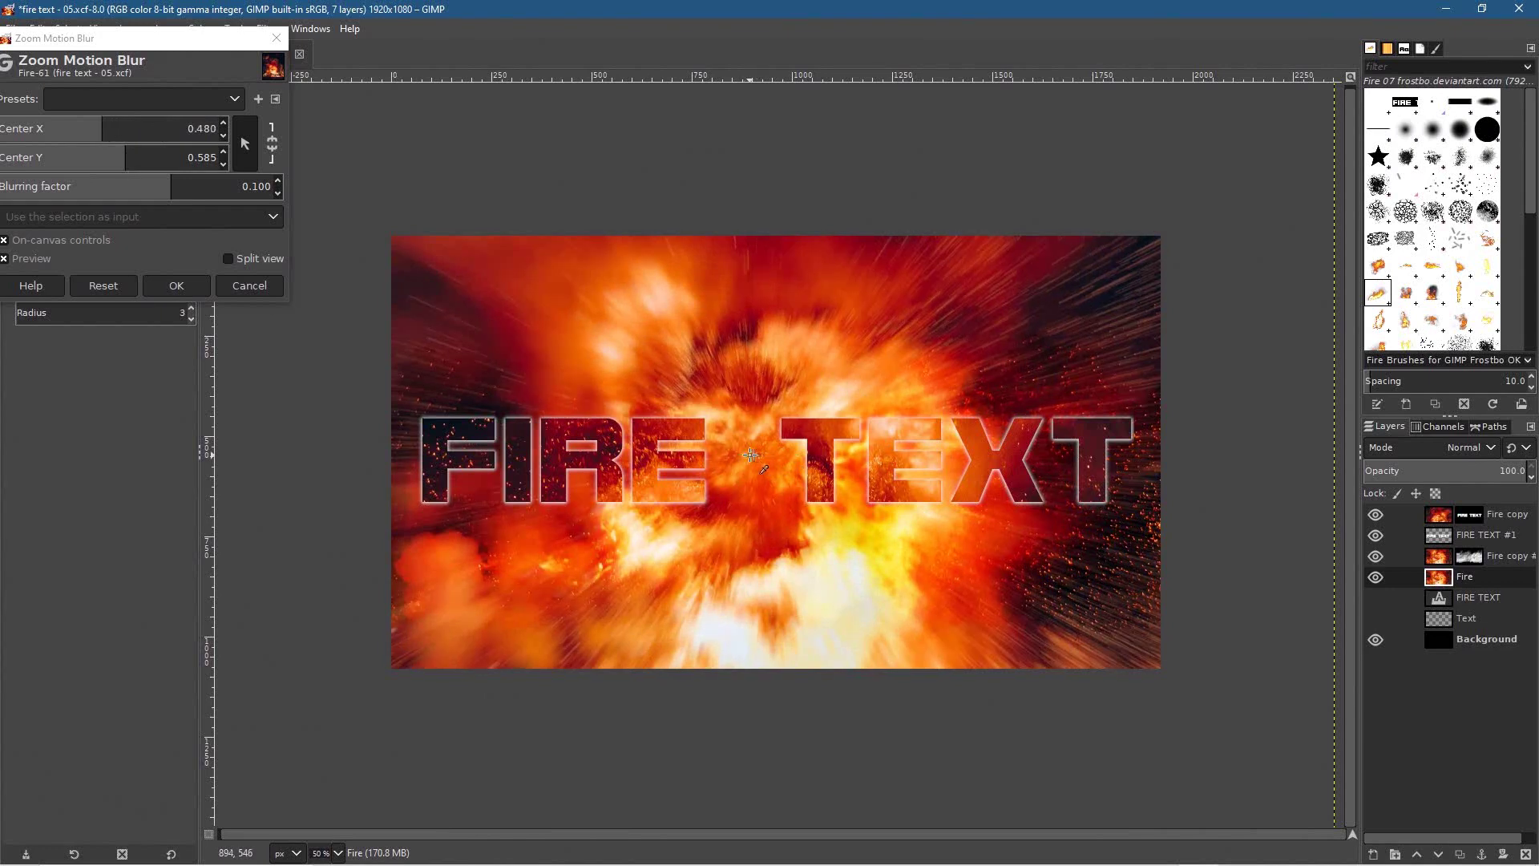
mouse_move(754, 455)
left_mouse_down()
mouse_move(769, 444)
mouse_move(780, 458)
left_mouse_up()
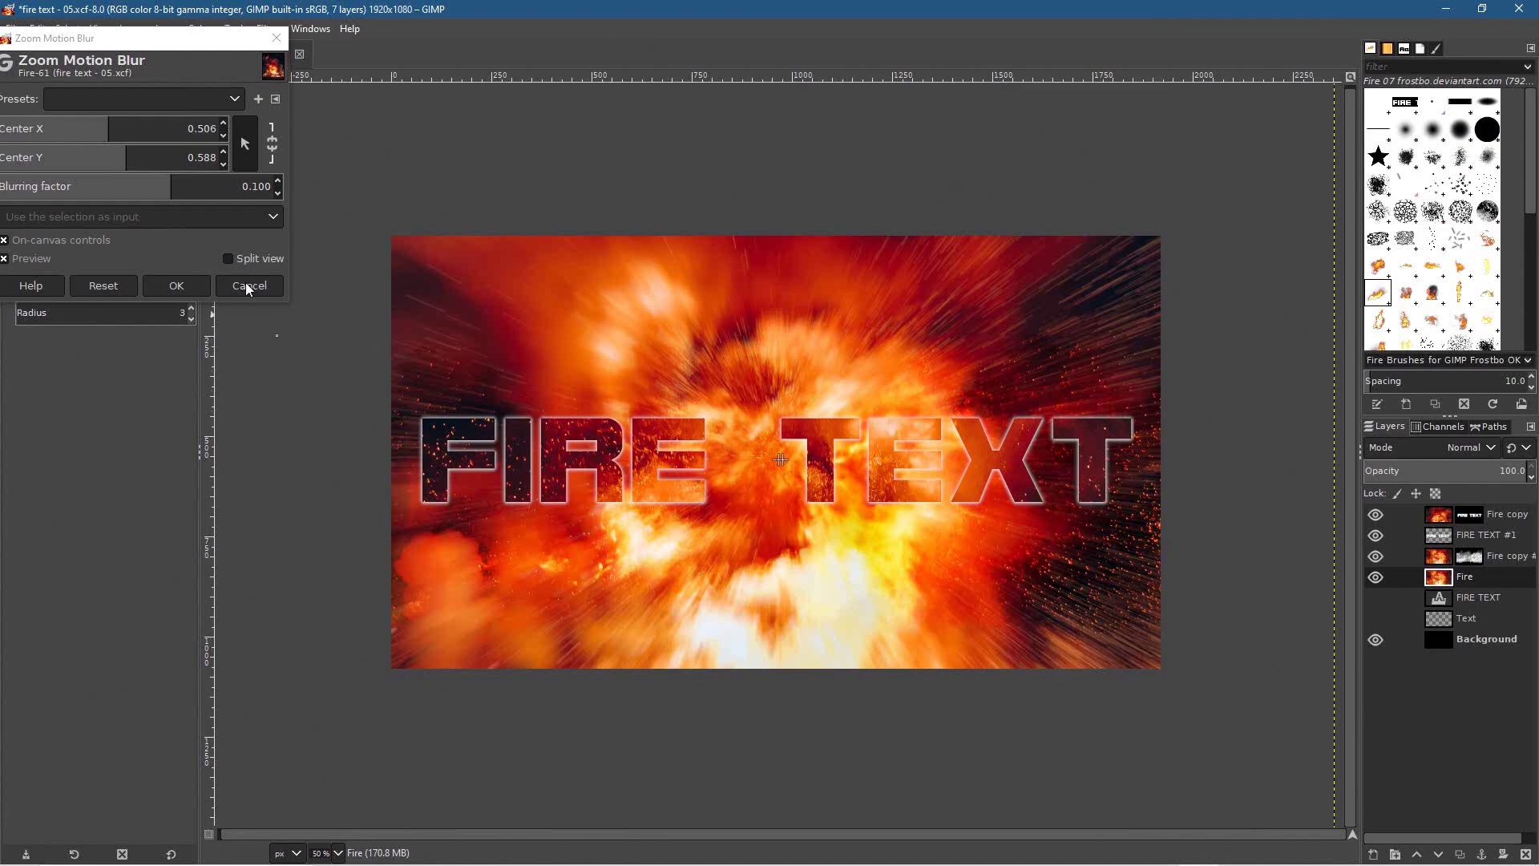
left_click_drag(159, 36, 265, 78)
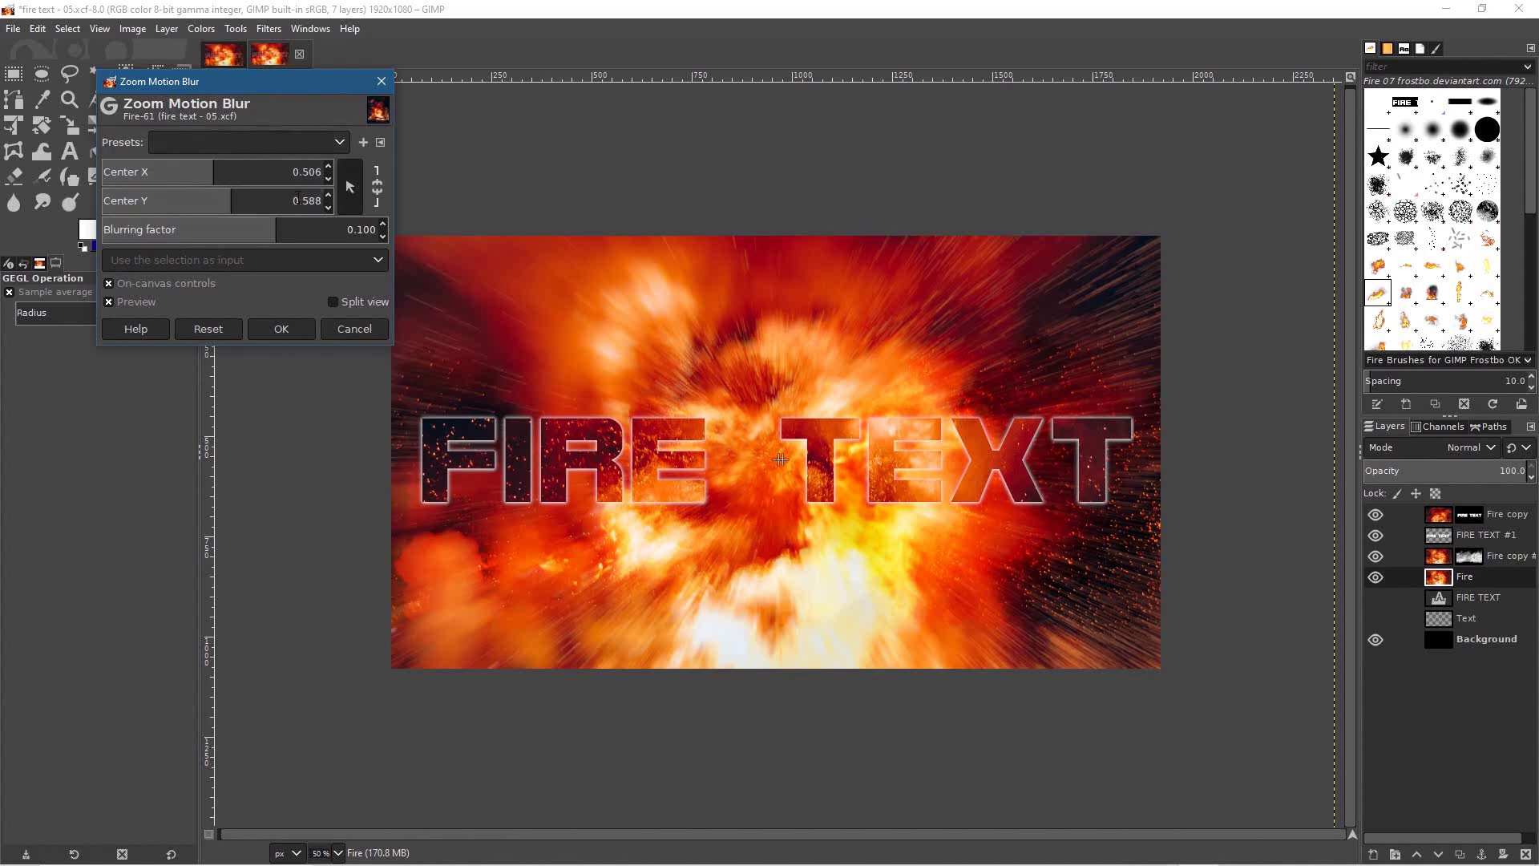
left_click_drag(273, 231, 320, 232)
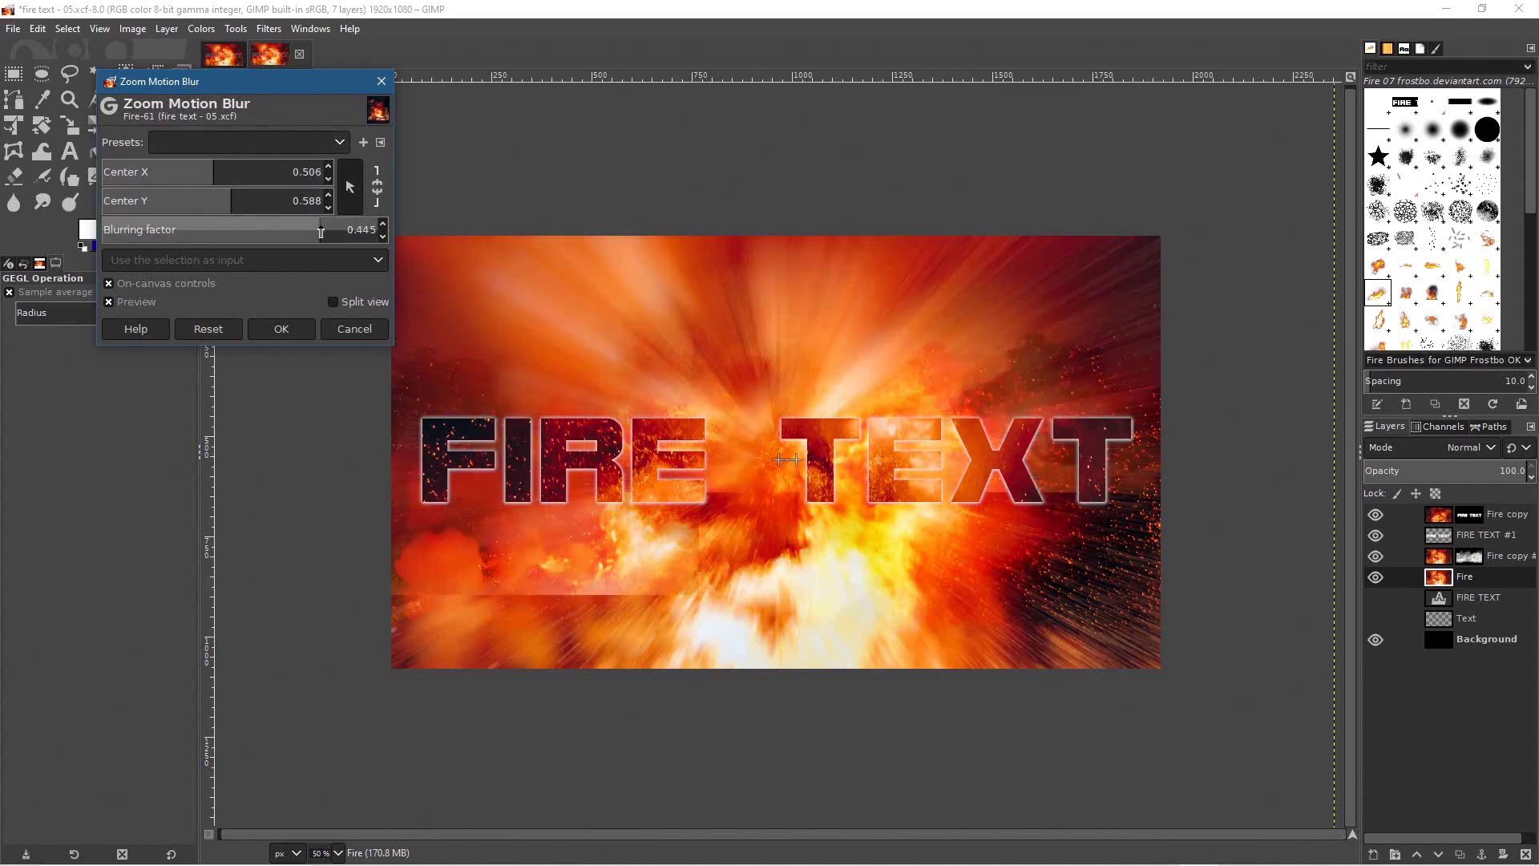
left_click_drag(321, 233, 282, 236)
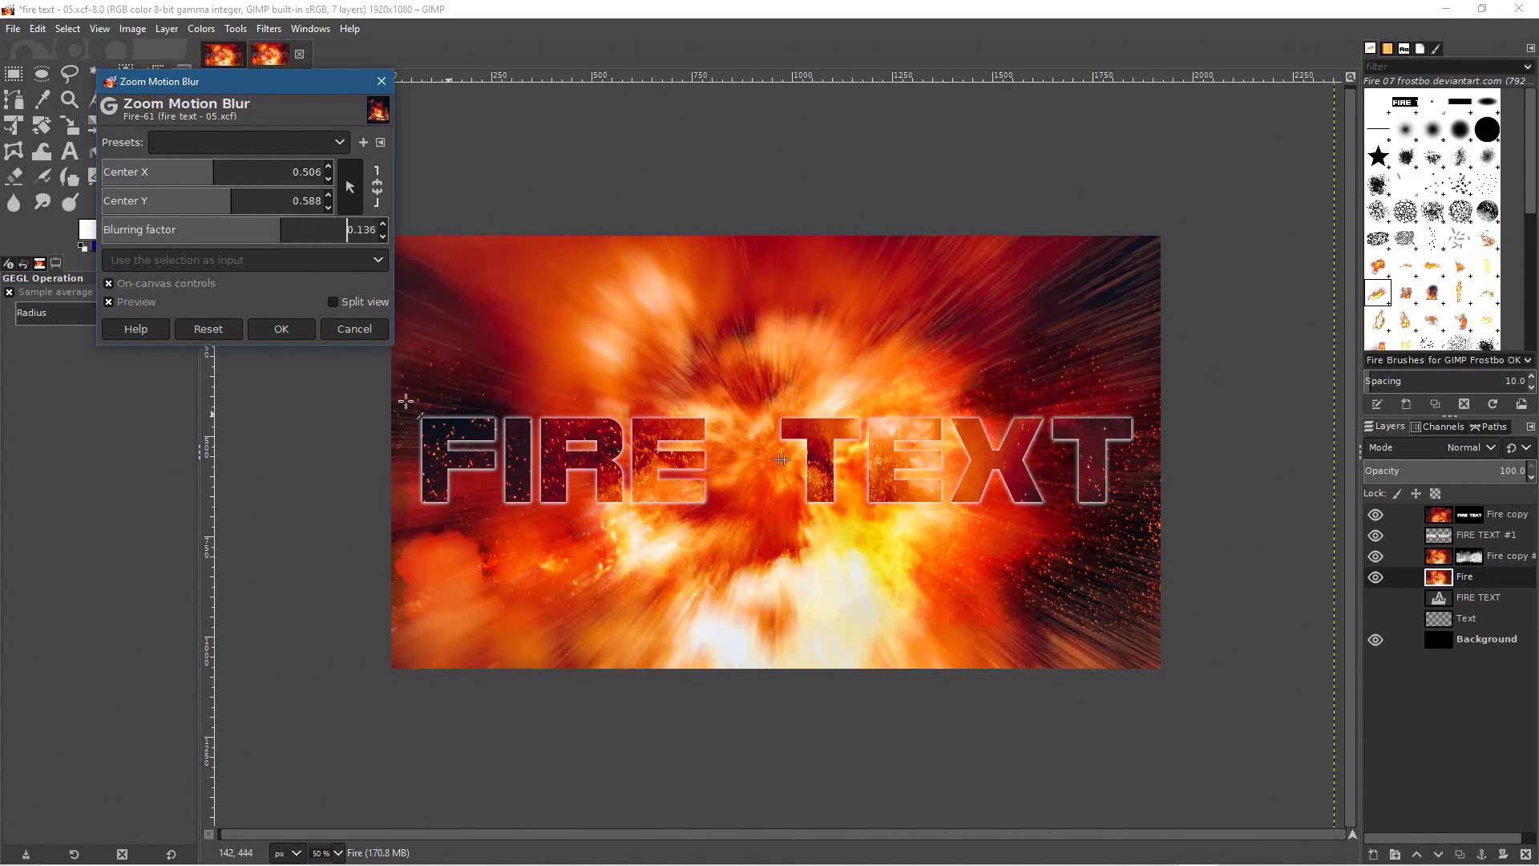
left_click(274, 335)
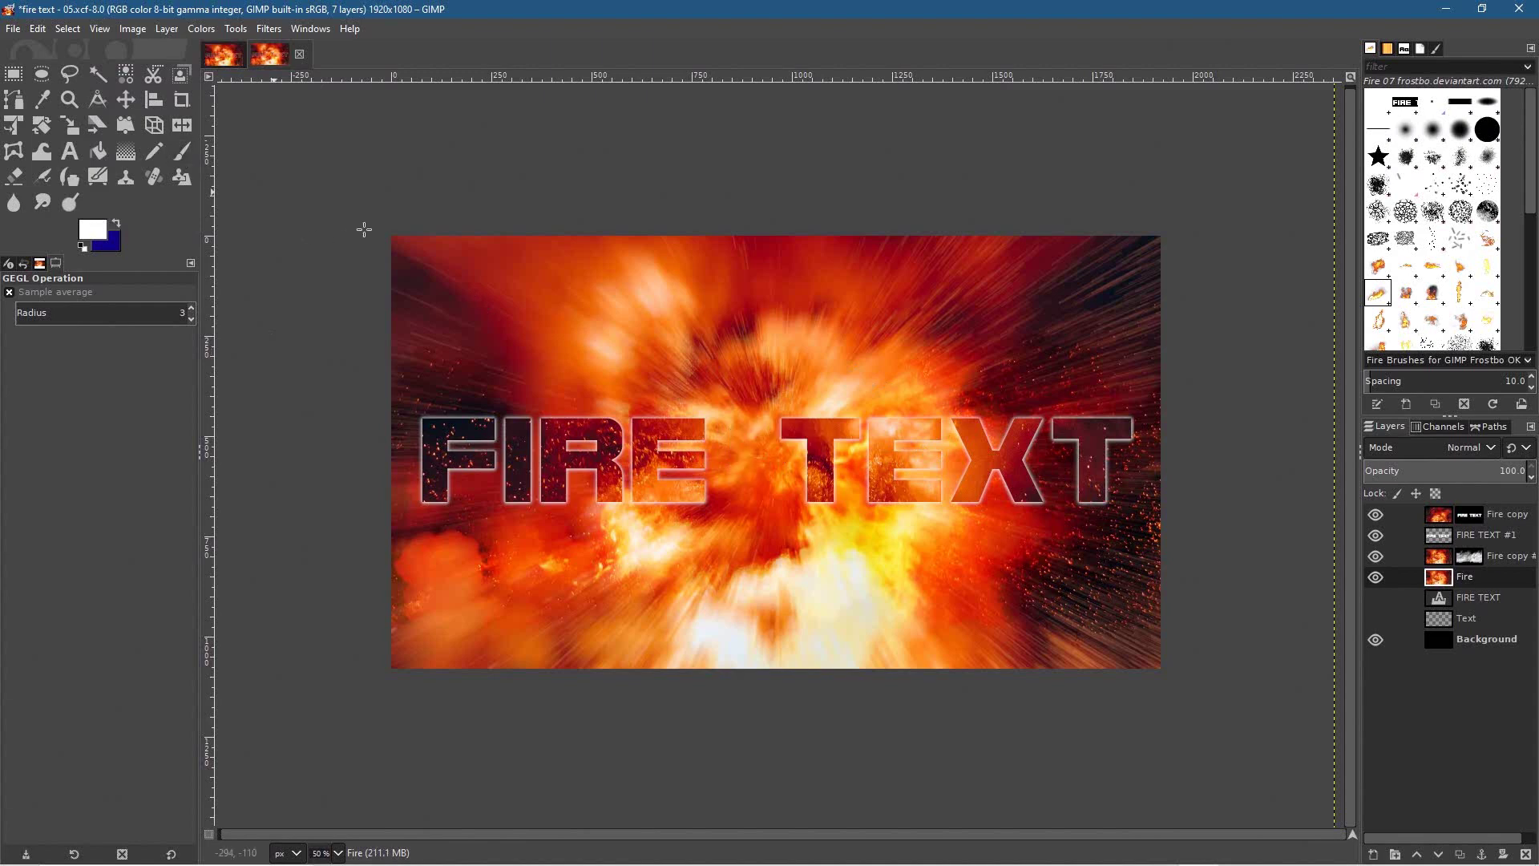
Save the image as a new project file named fire text - 06.xcf in the GIMP 2.10 Fire Text Tutorial folder.
left_click(12, 29)
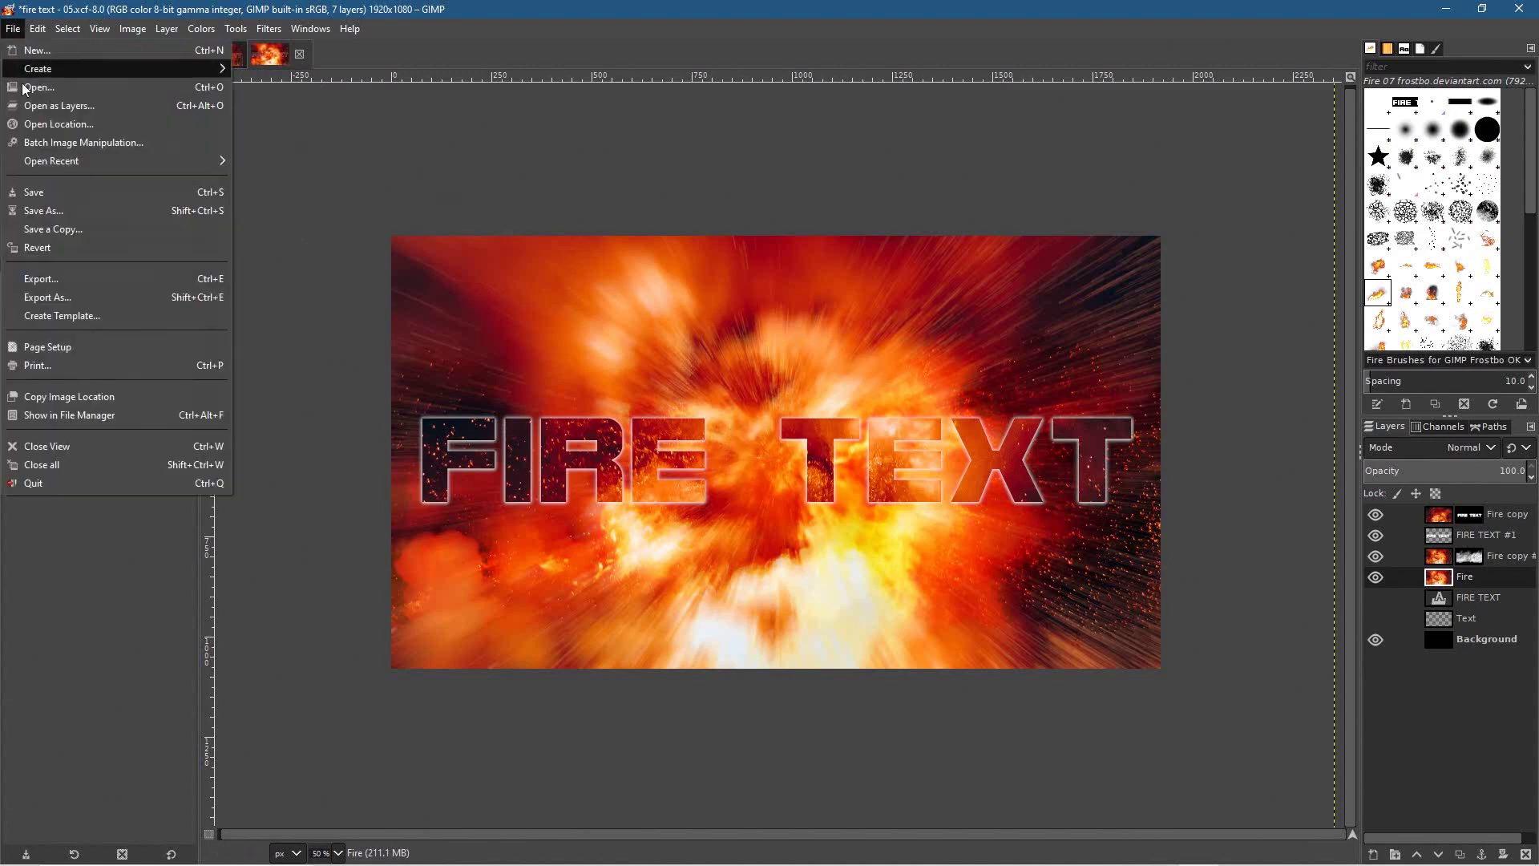
left_click(41, 210)
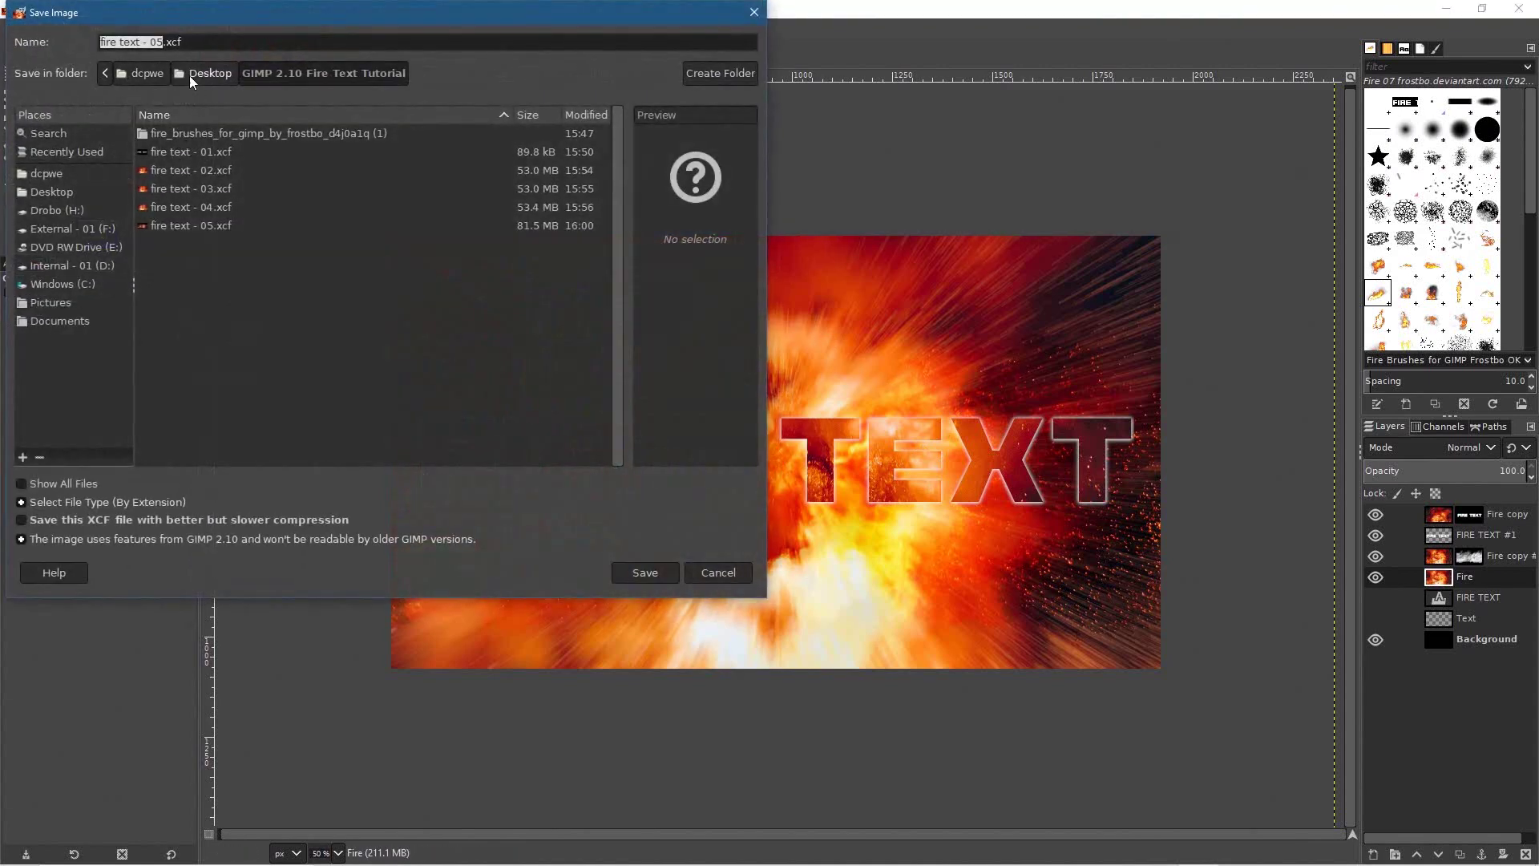
left_click(161, 40)
left_click(646, 571)
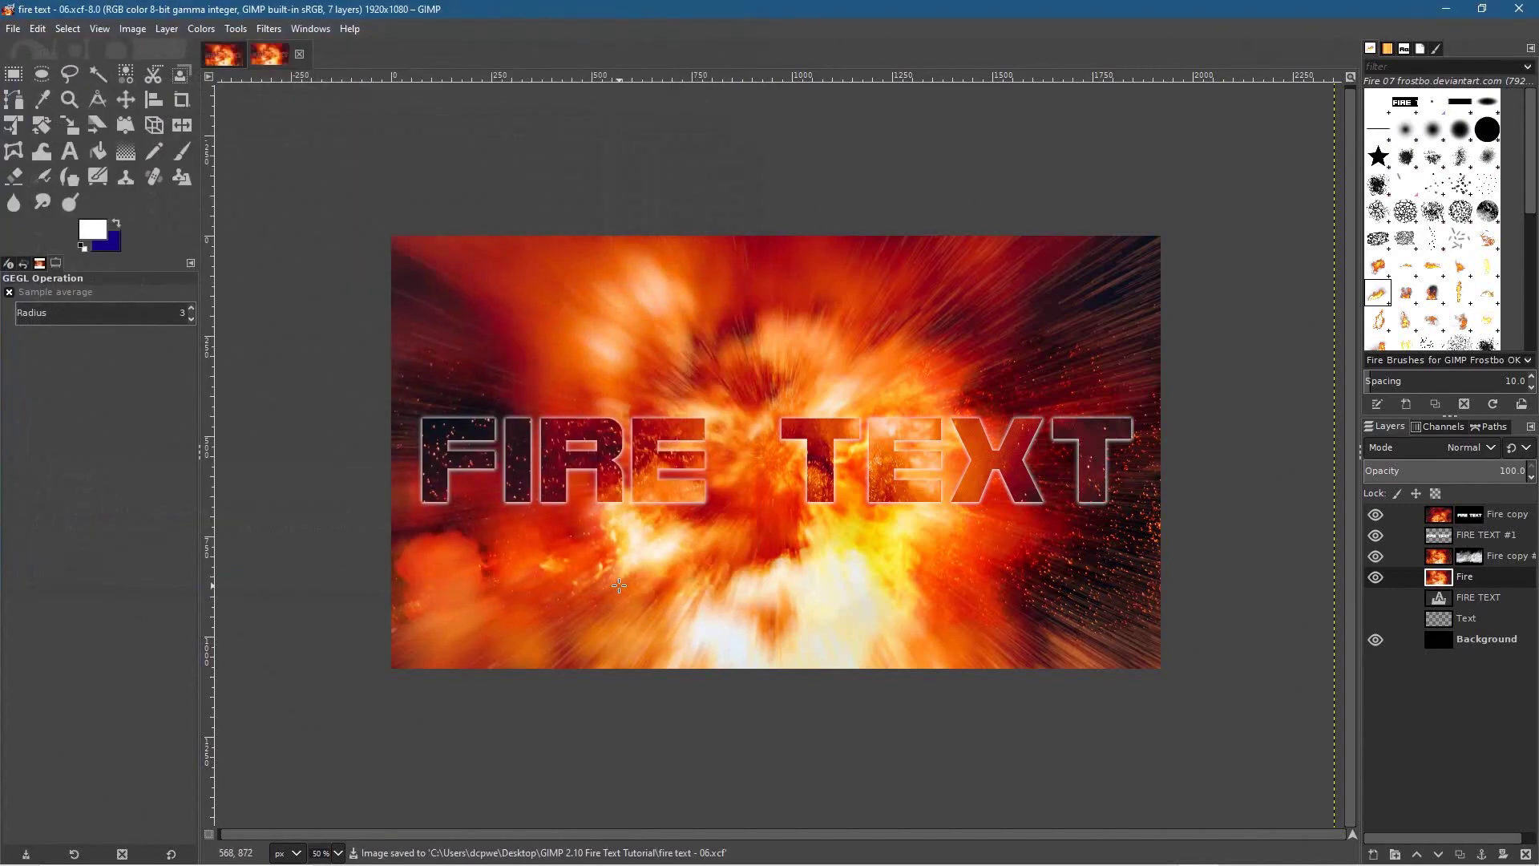
Export the image as fire text - 06.jpg with JPEG quality 90.
left_click(5, 31)
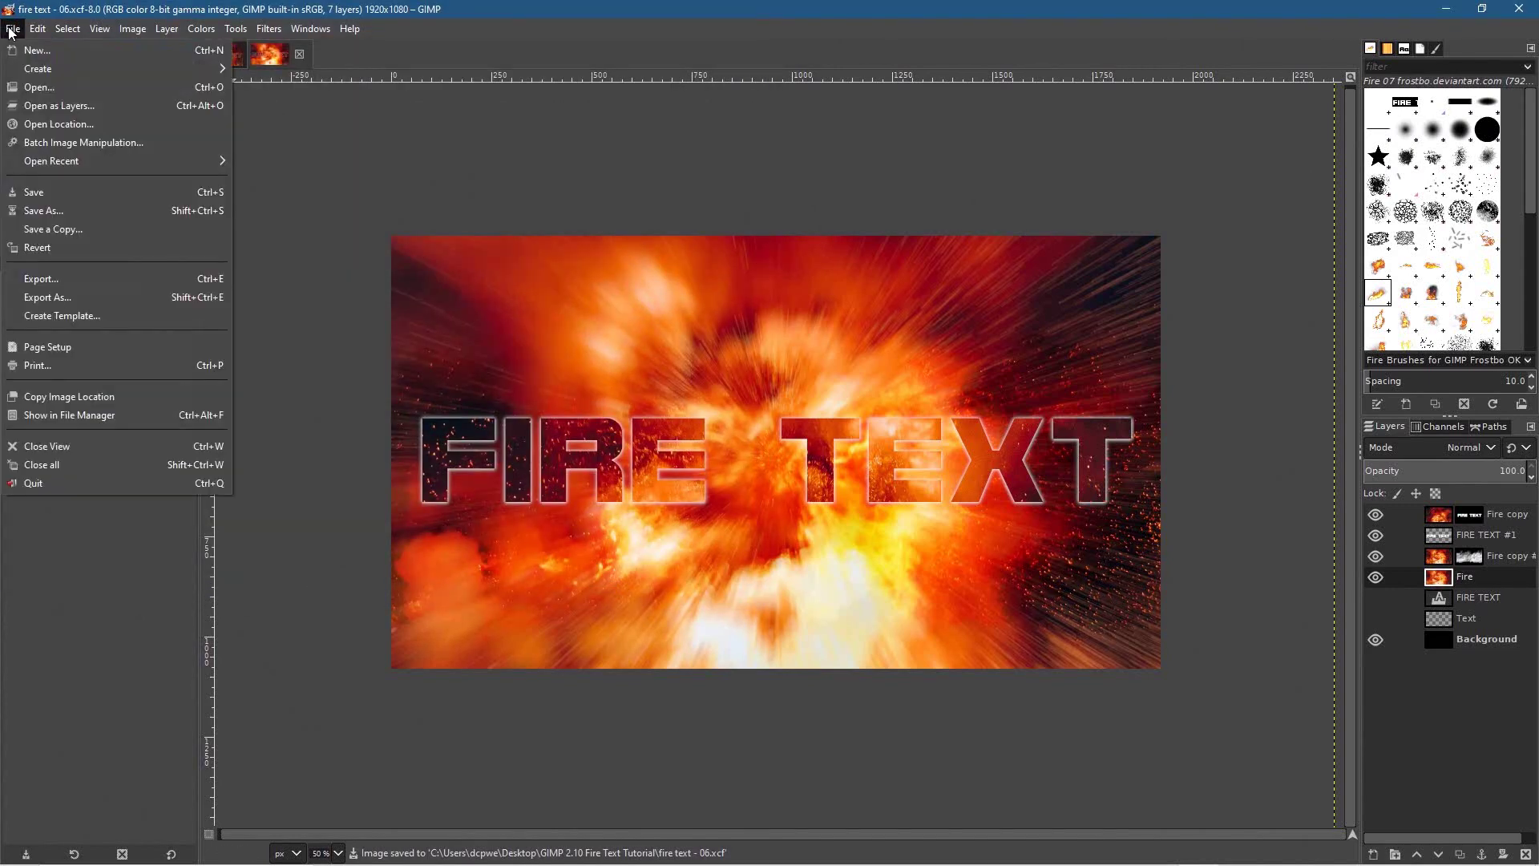
left_click(80, 290)
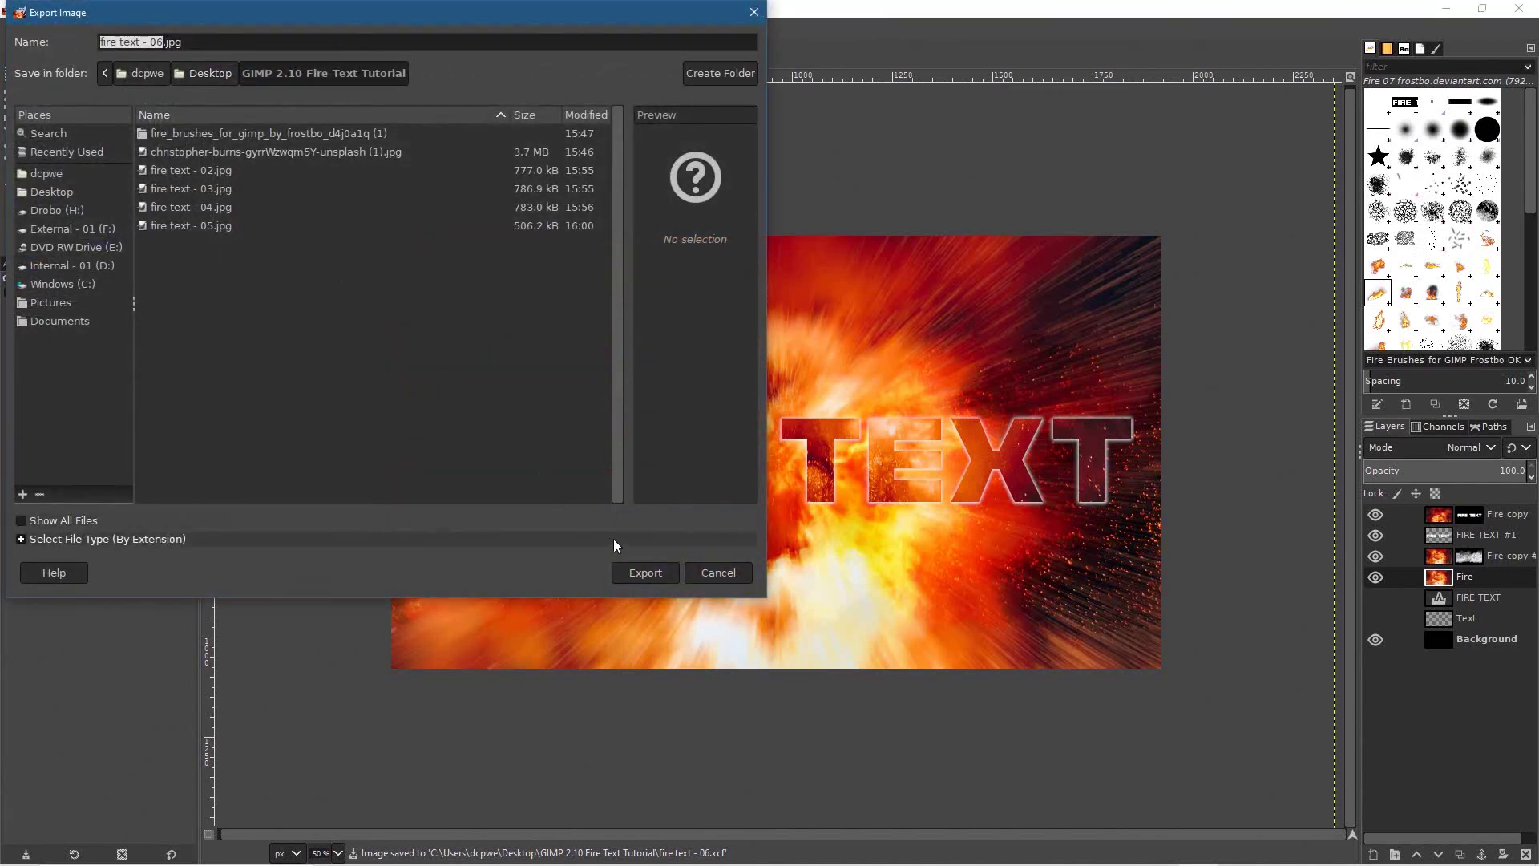
left_click(646, 572)
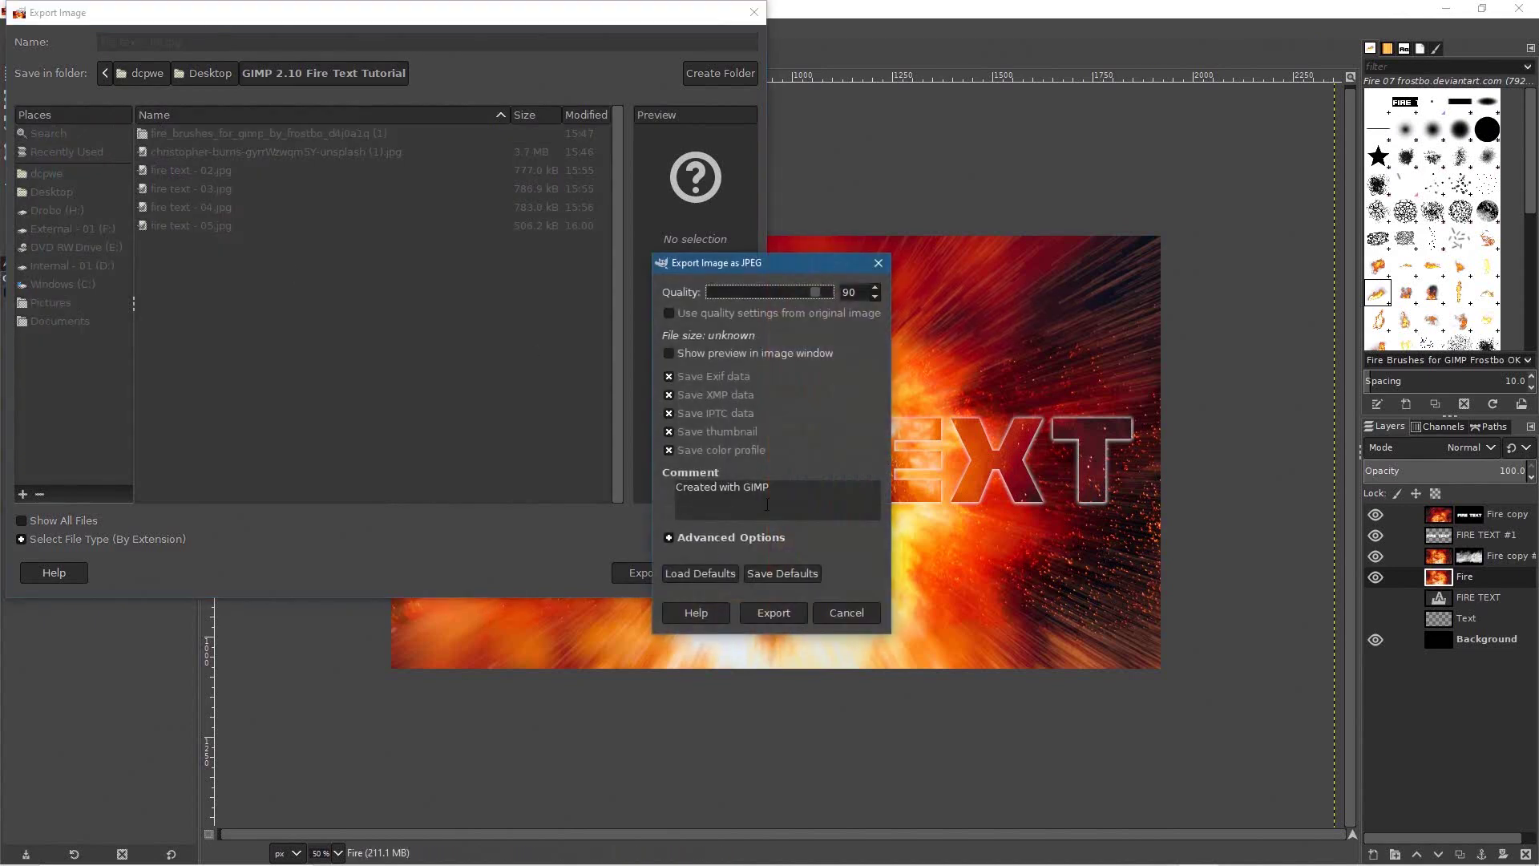
left_click(789, 609)
Save the fire text - 06 project again and quit the program, discarding the unsaved changes to fire text - 05.
left_click(12, 28)
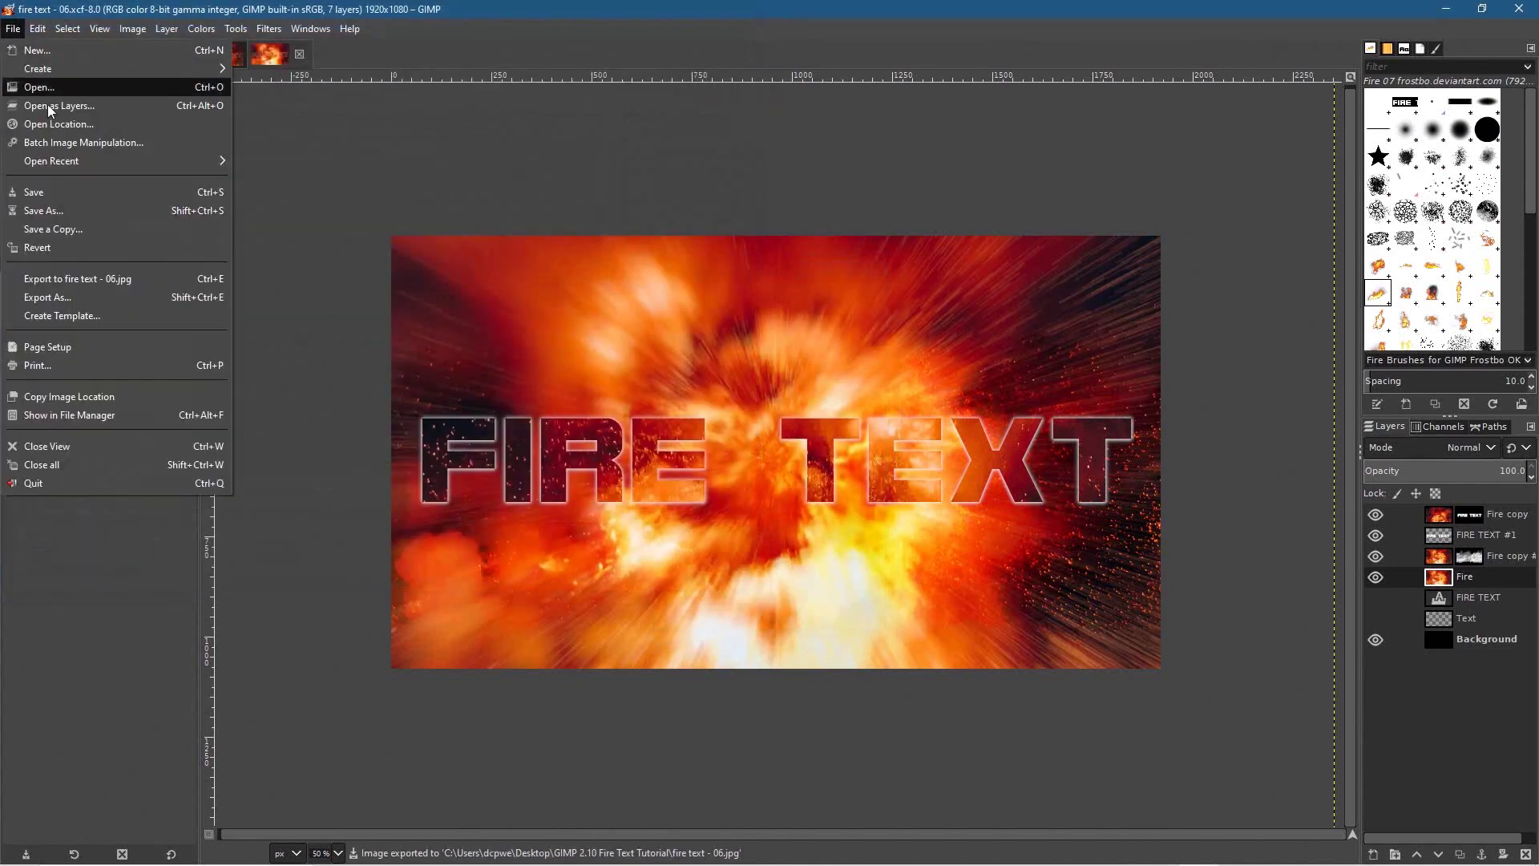
left_click(161, 189)
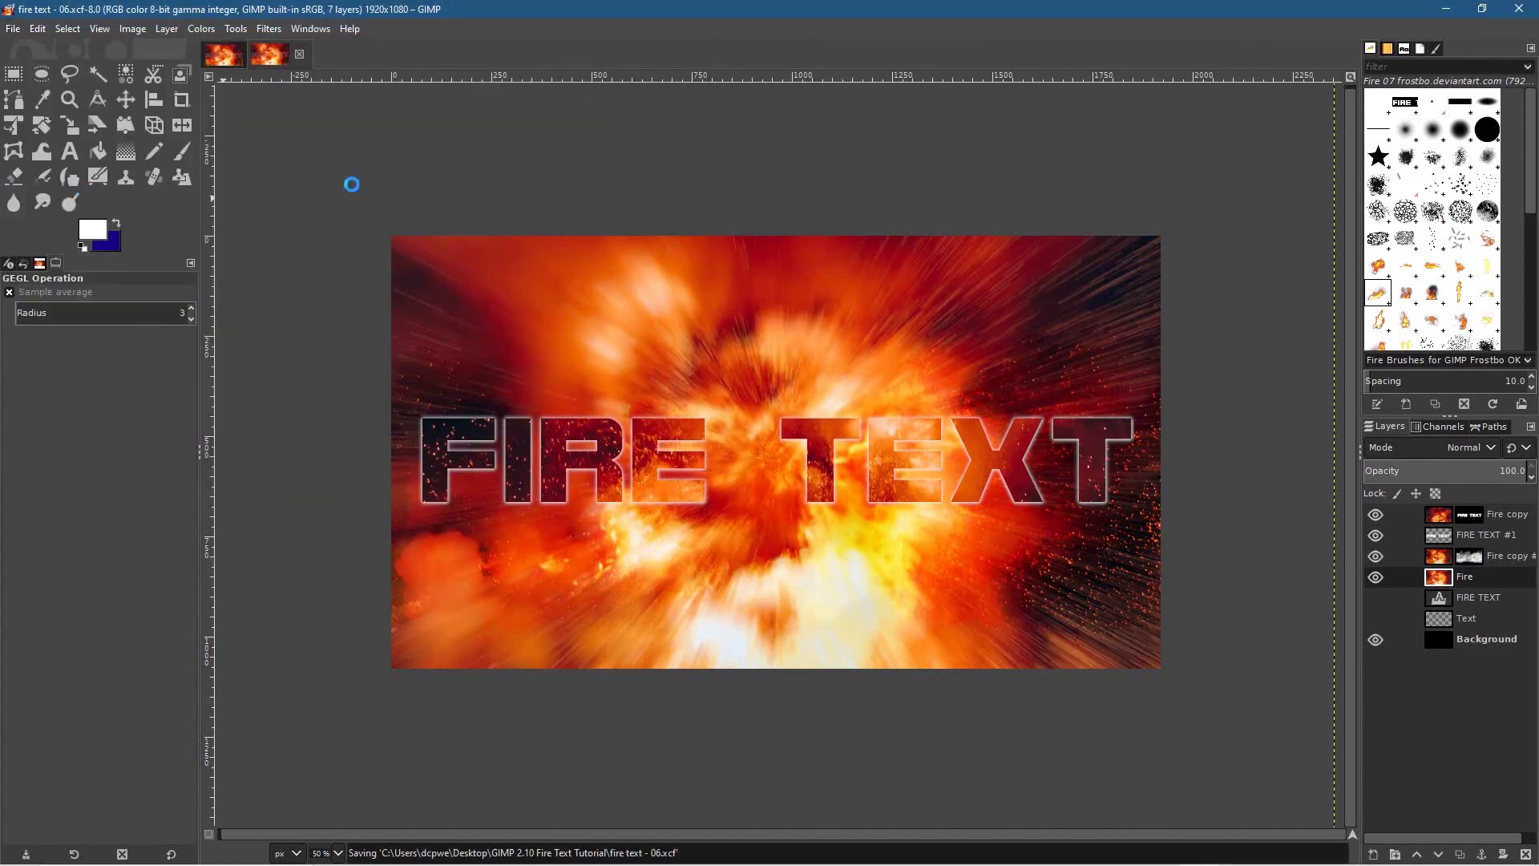
left_click(1520, 9)
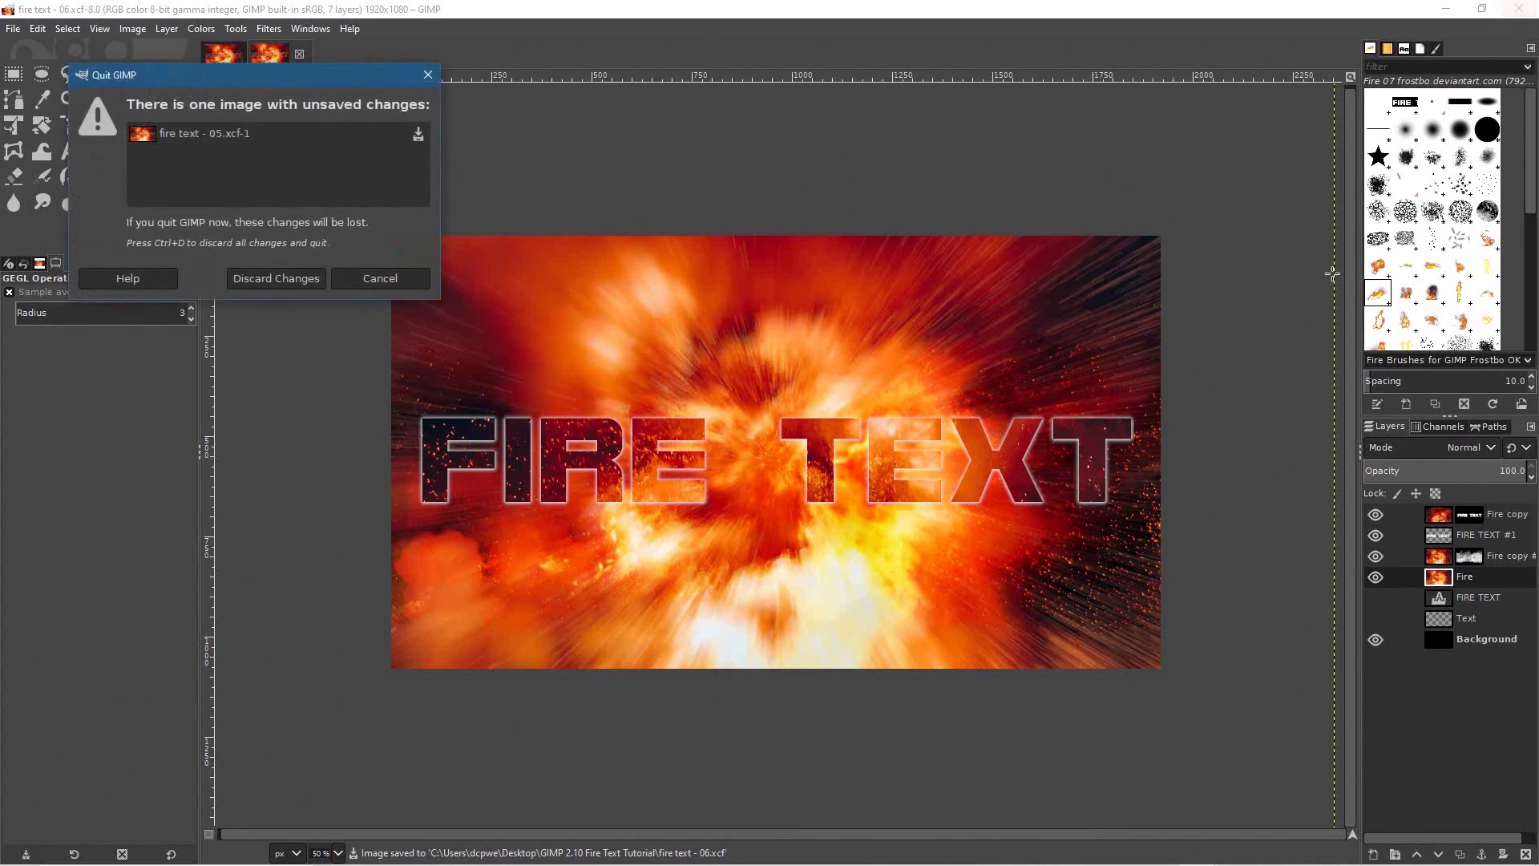
left_click(285, 277)
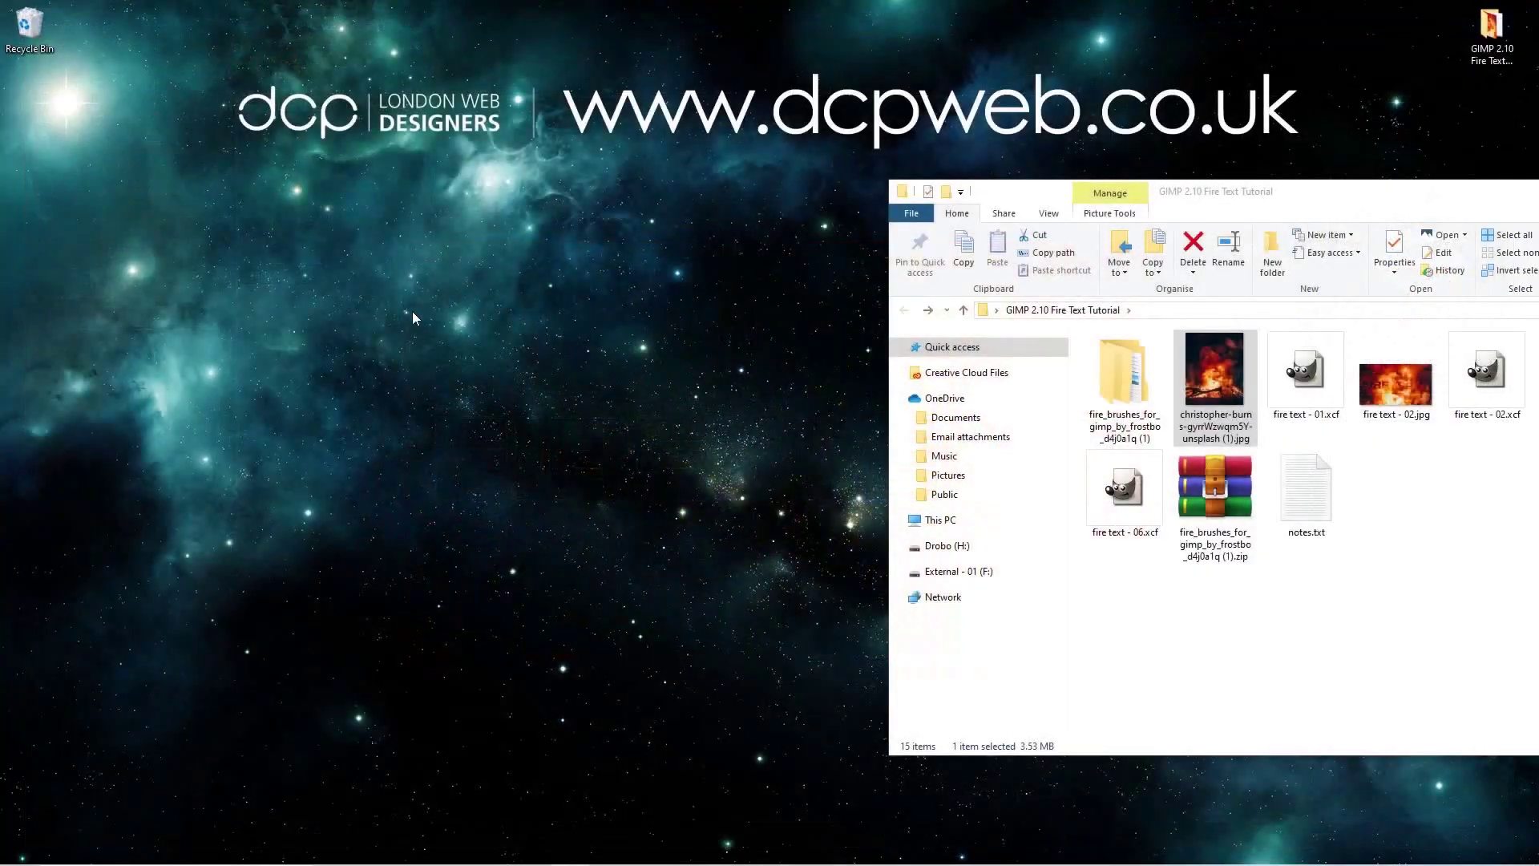
Examine the exported images fire text - 02.jpg to fire text - 06.jpg in a maximised Photos window, and close the viewer and folder.
left_click_drag(1230, 193, 343, 132)
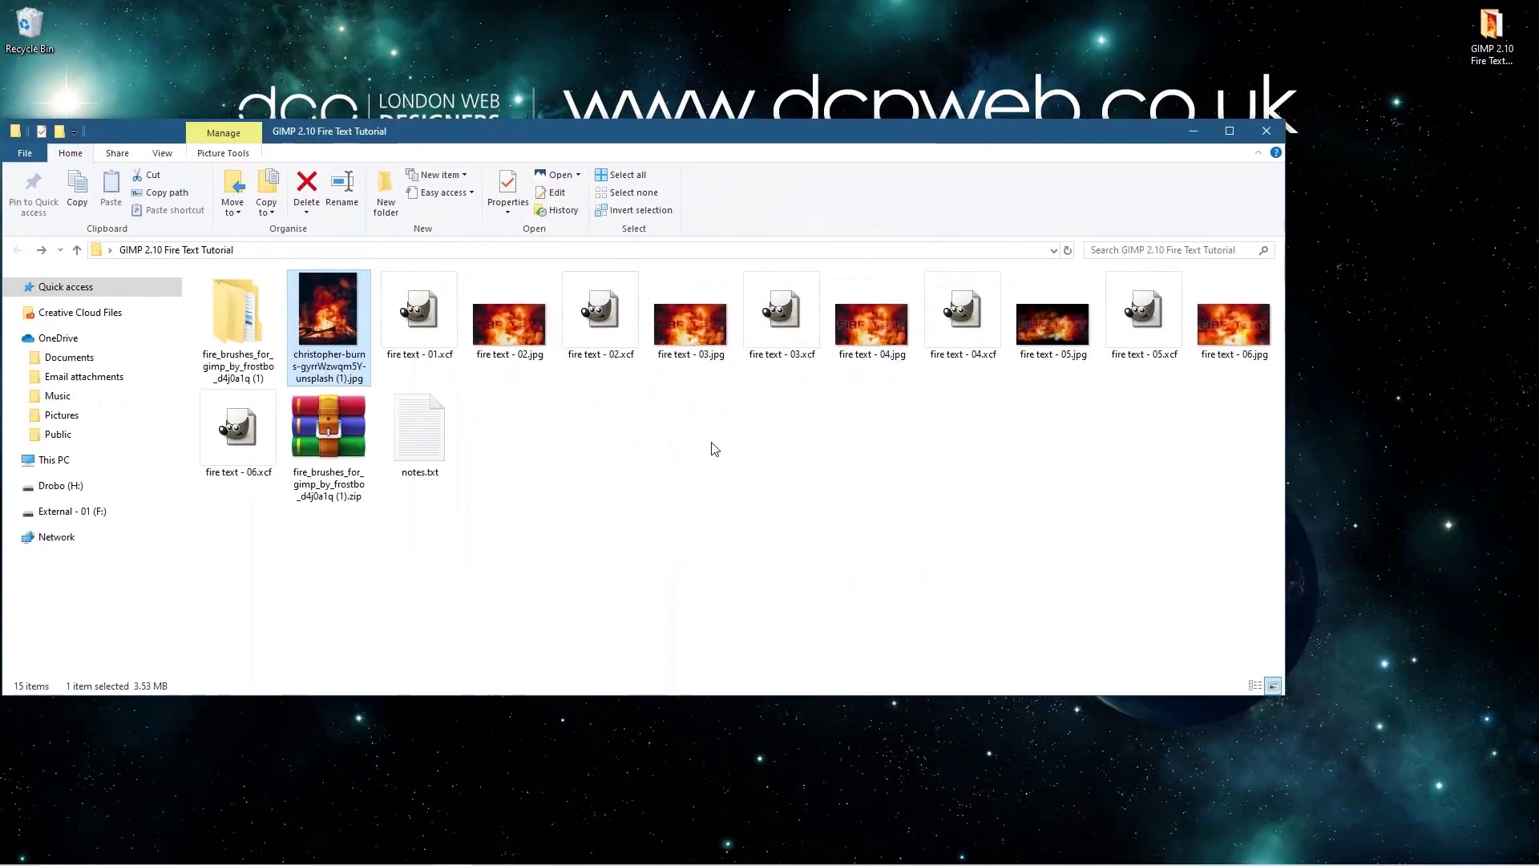
double_click(512, 329)
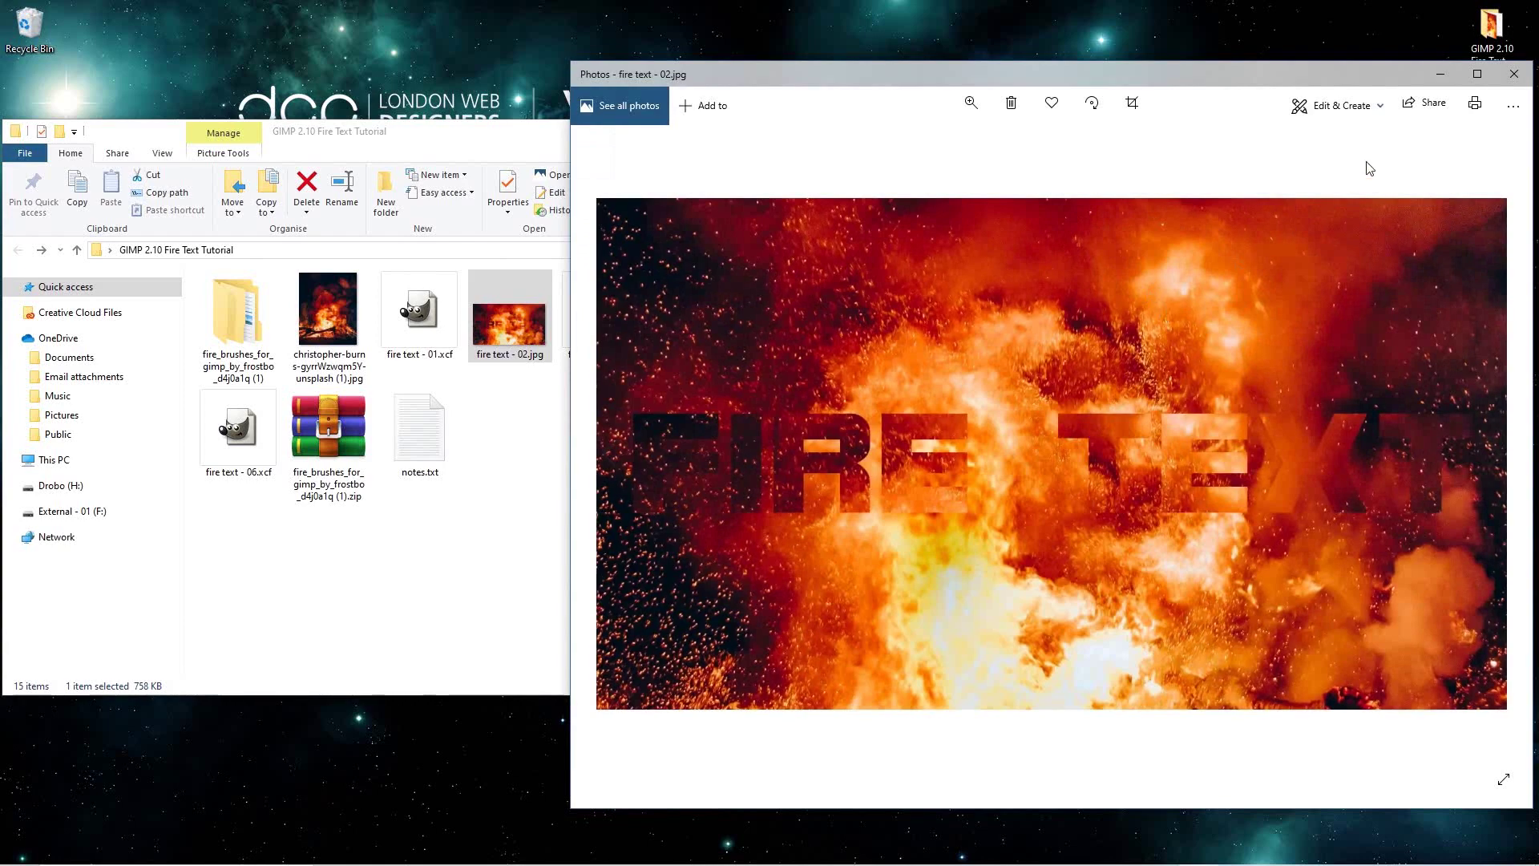
left_click(1478, 74)
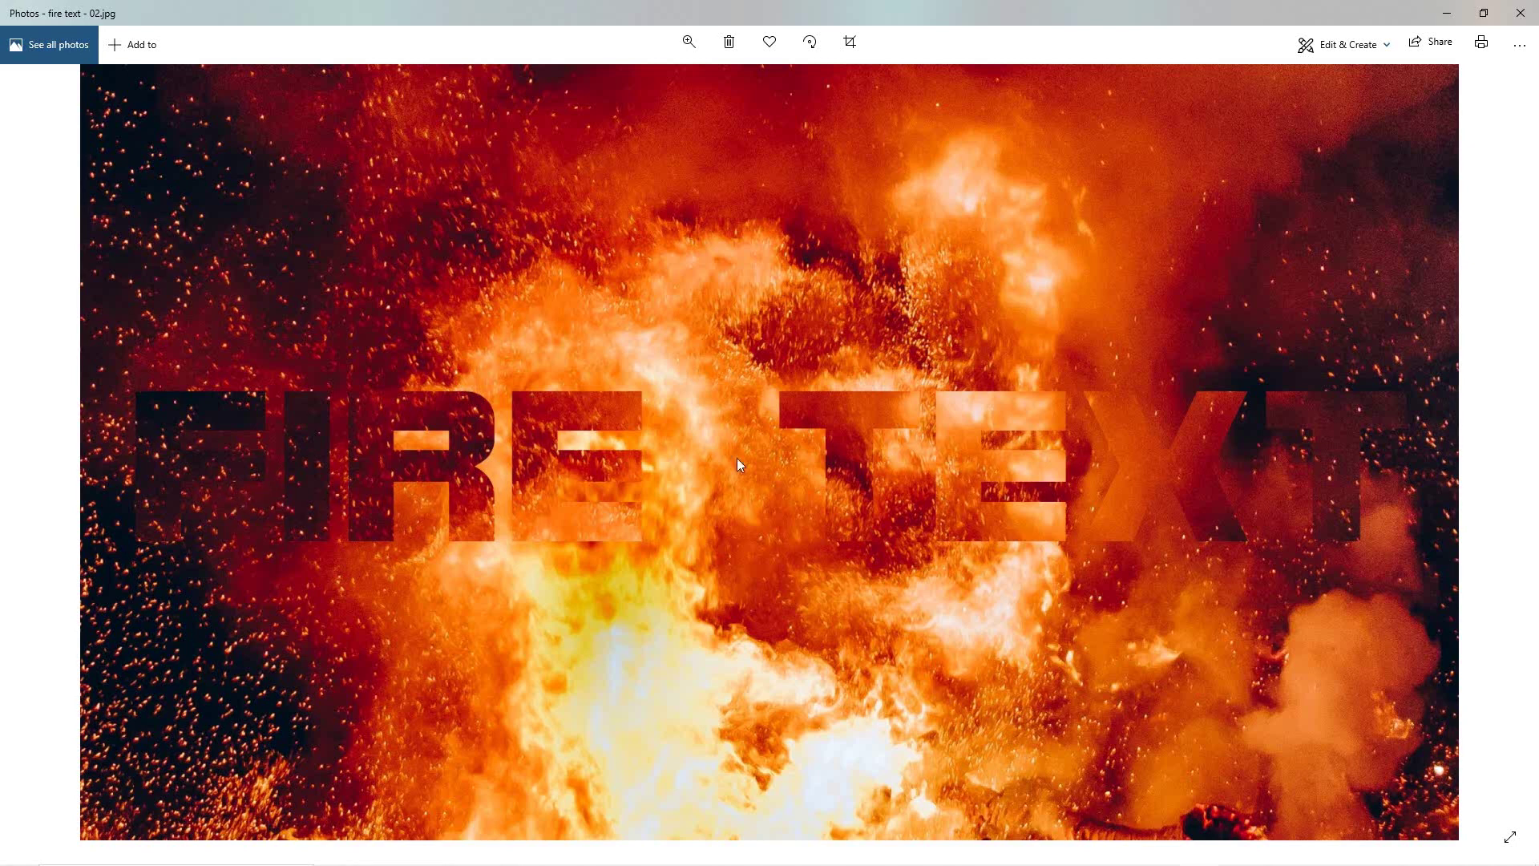
left_click(1509, 455)
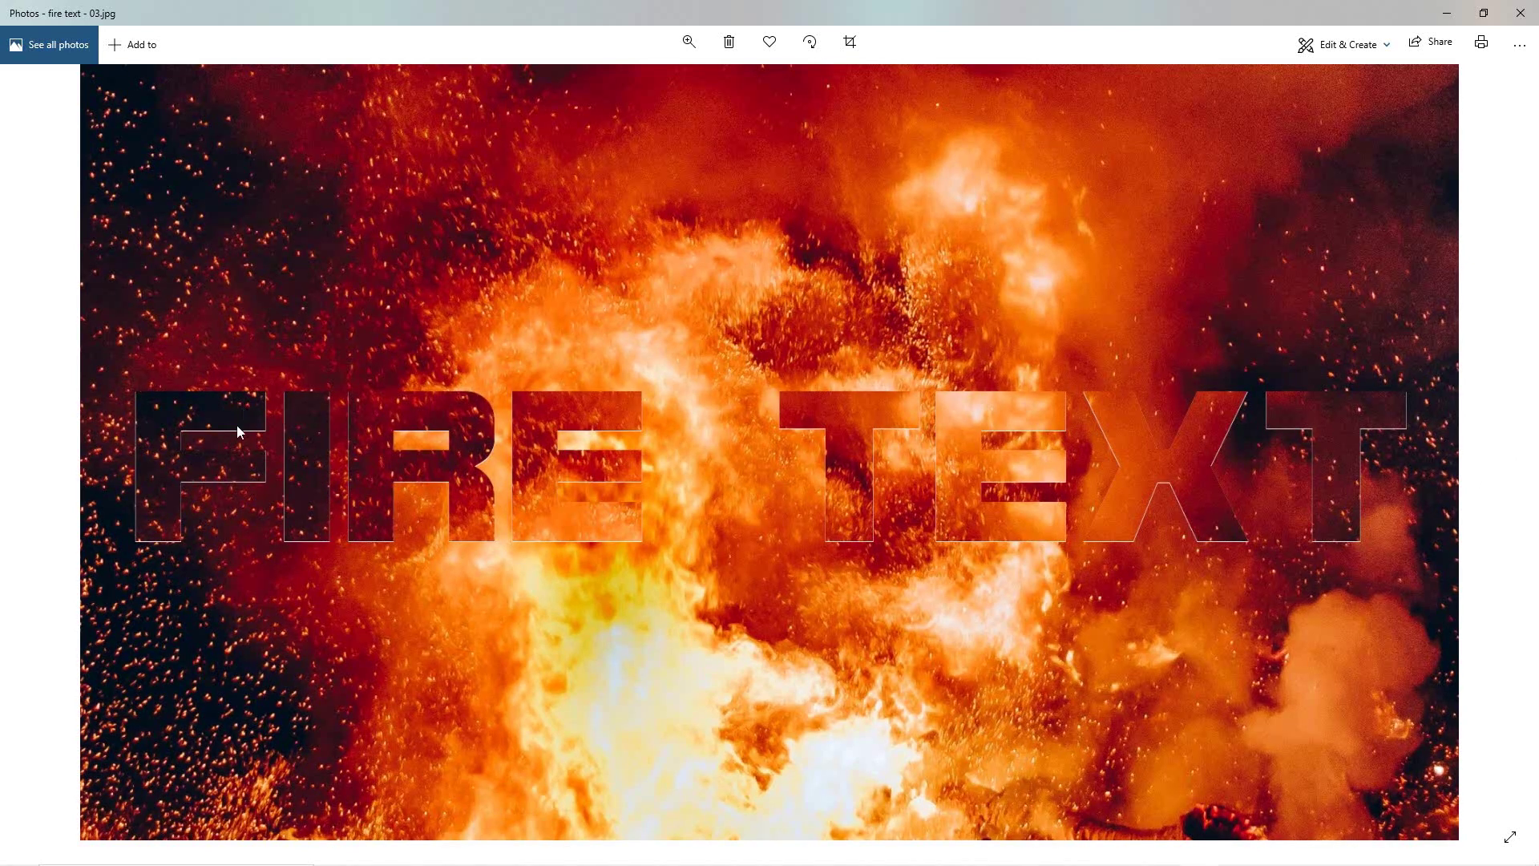
left_click(1497, 456)
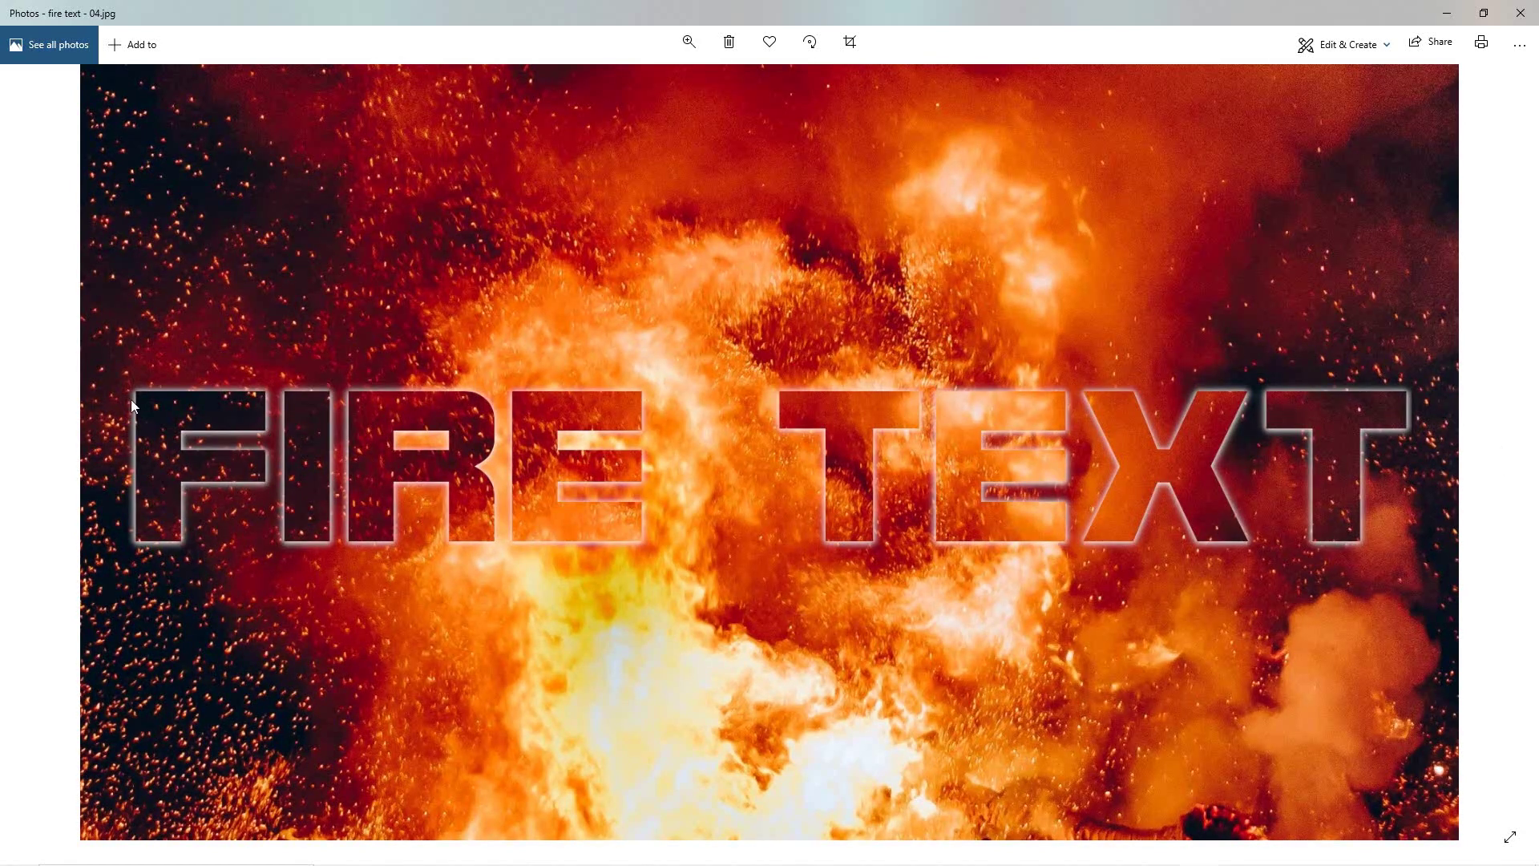
left_click(1501, 454)
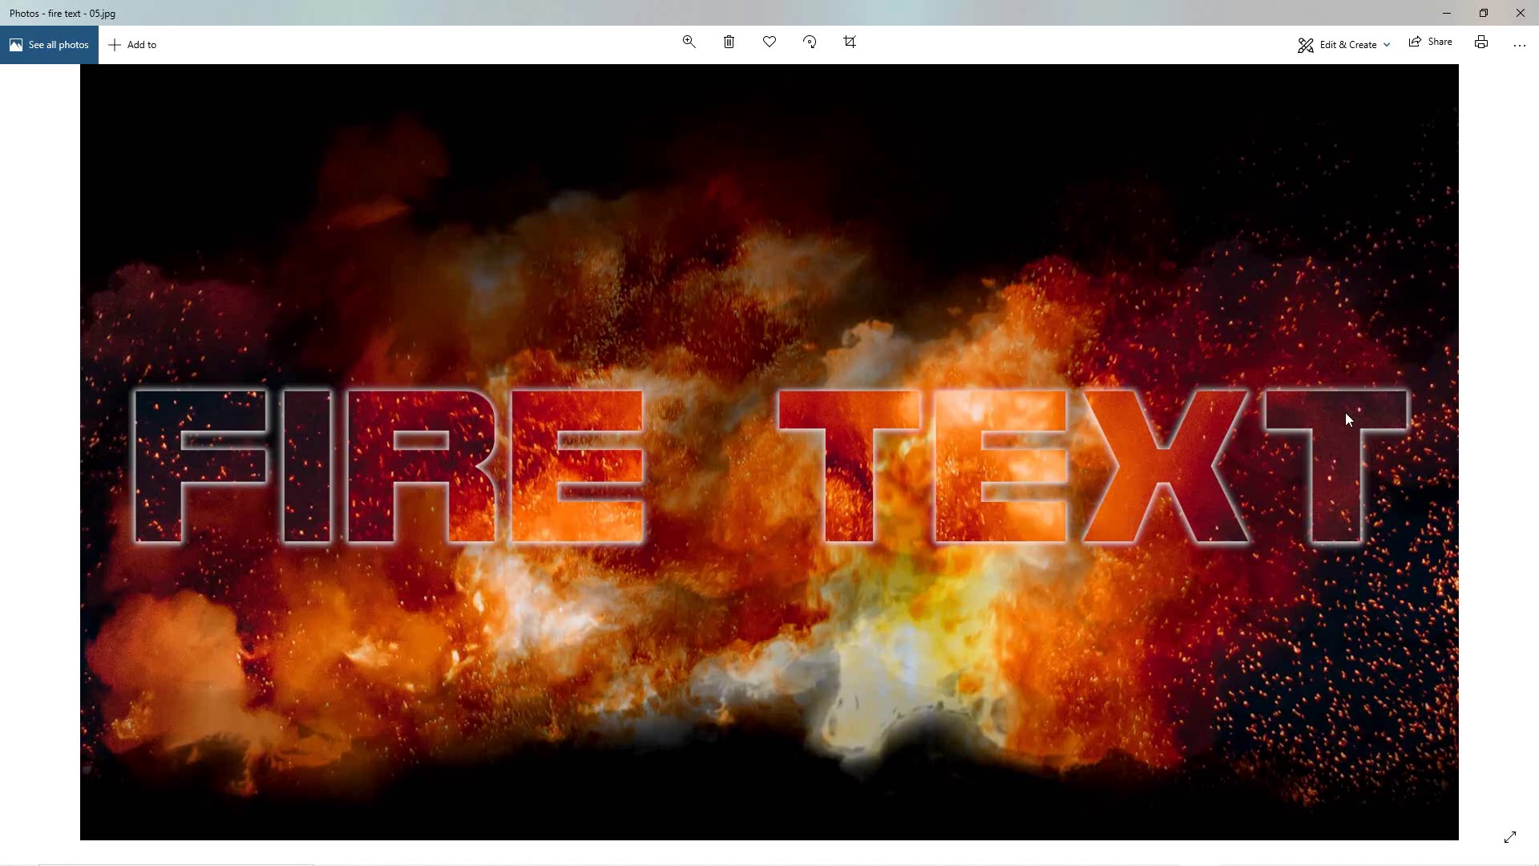
left_click(1499, 461)
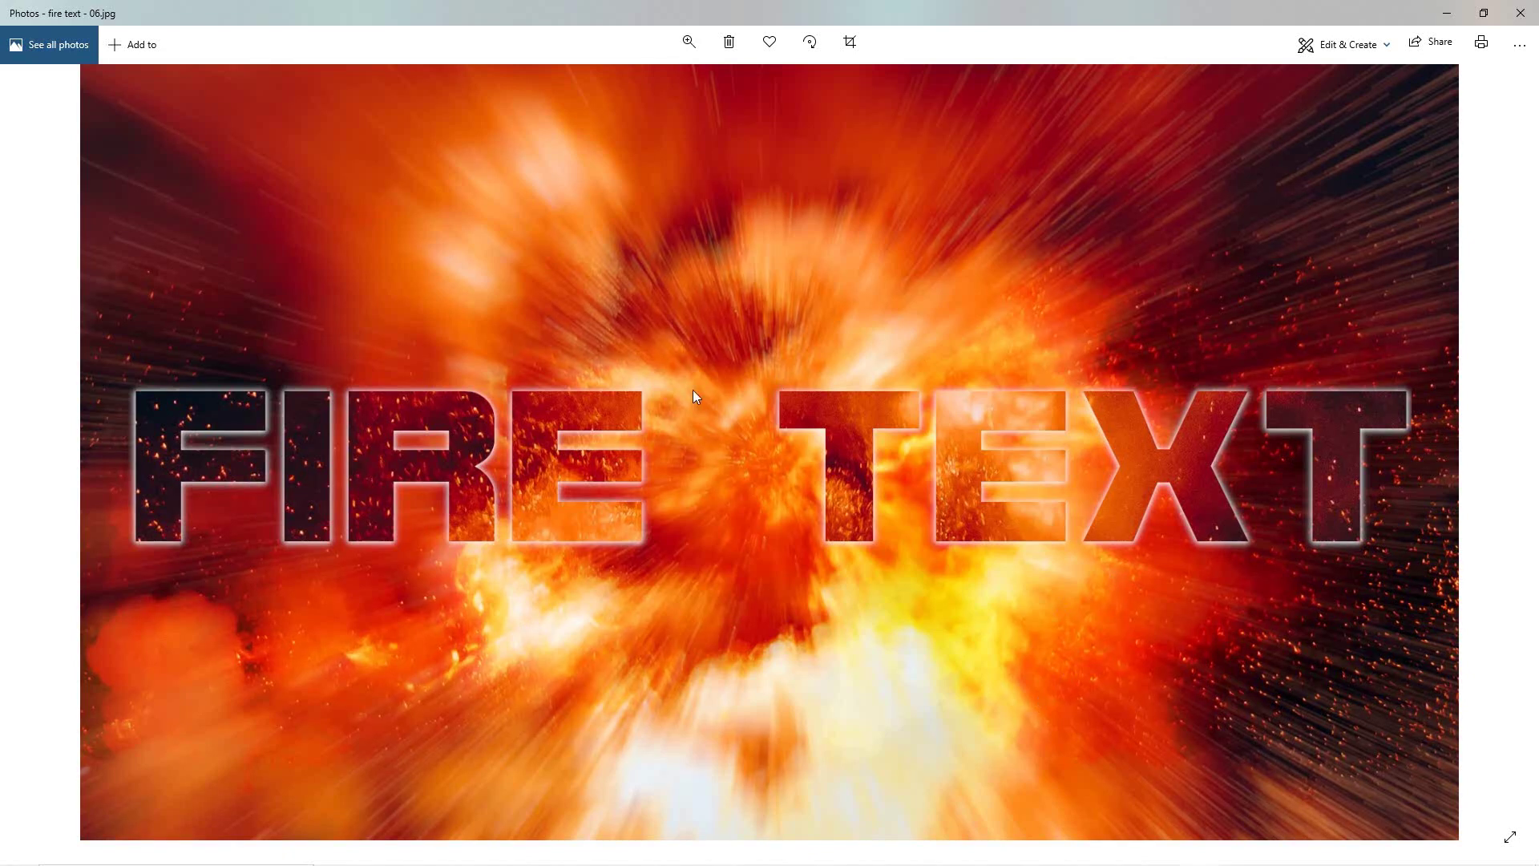
left_click(1521, 13)
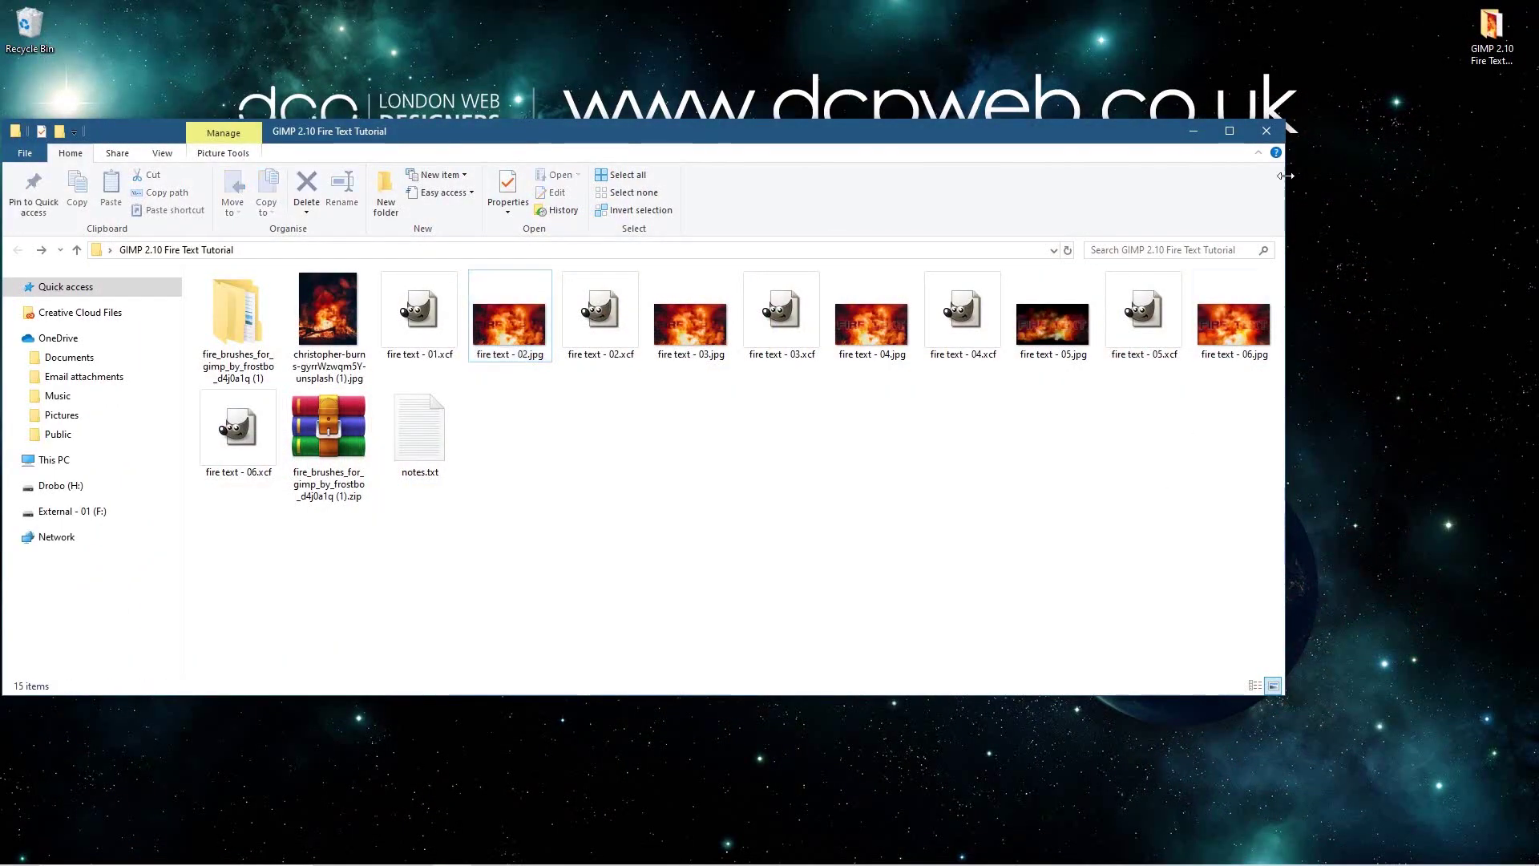
left_click(1266, 133)
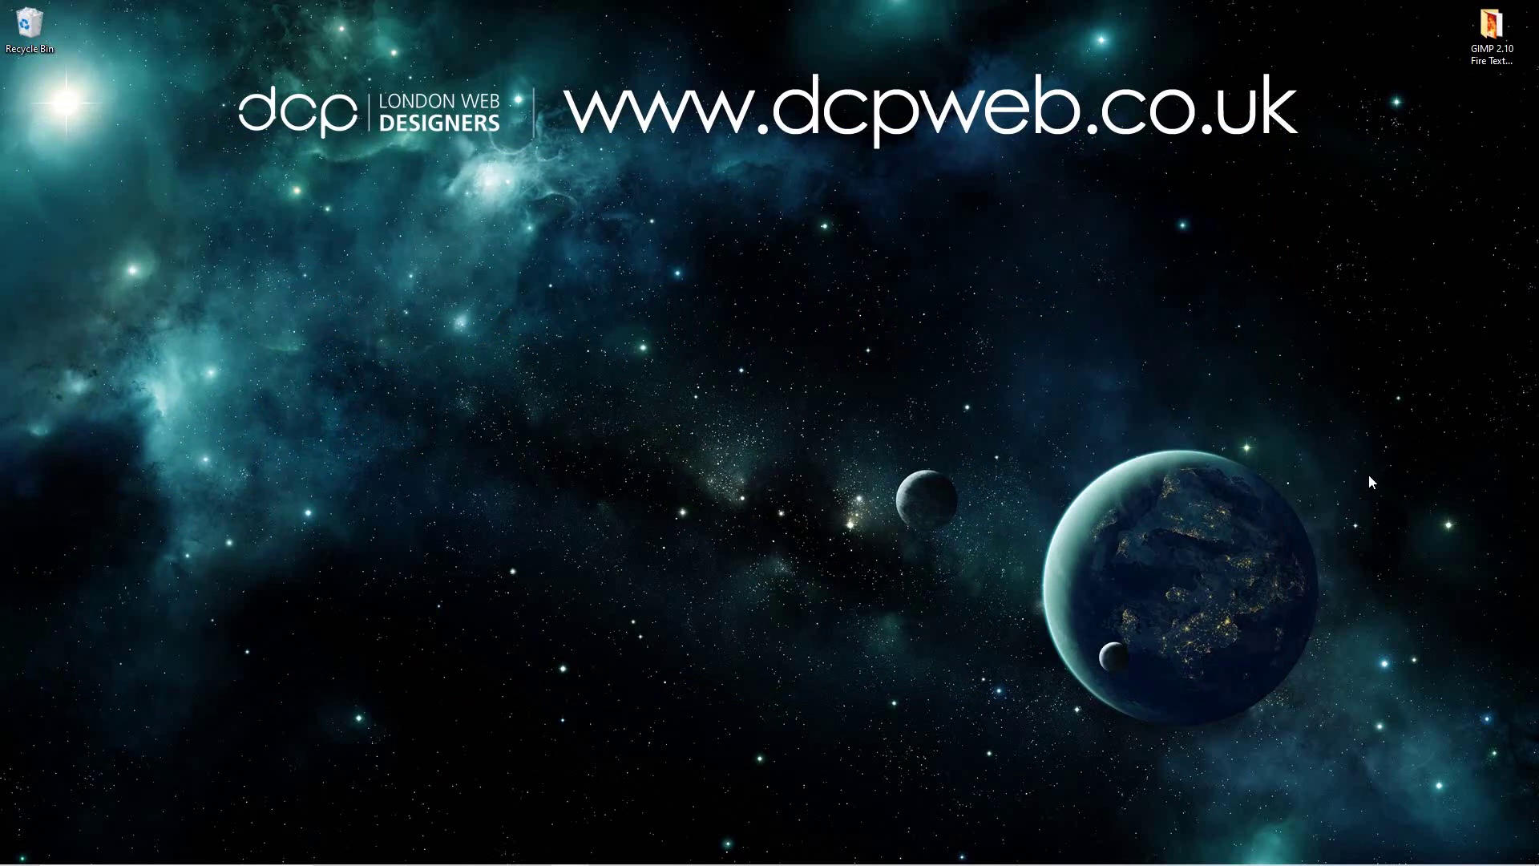